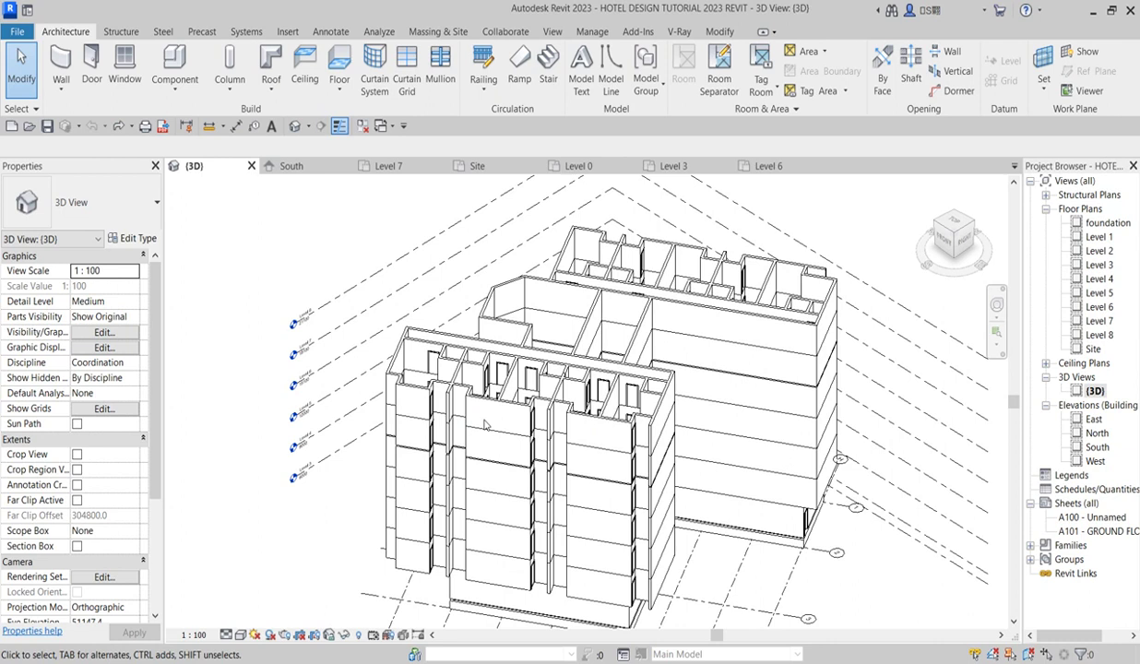
scroll(488, 415, "up", 2)
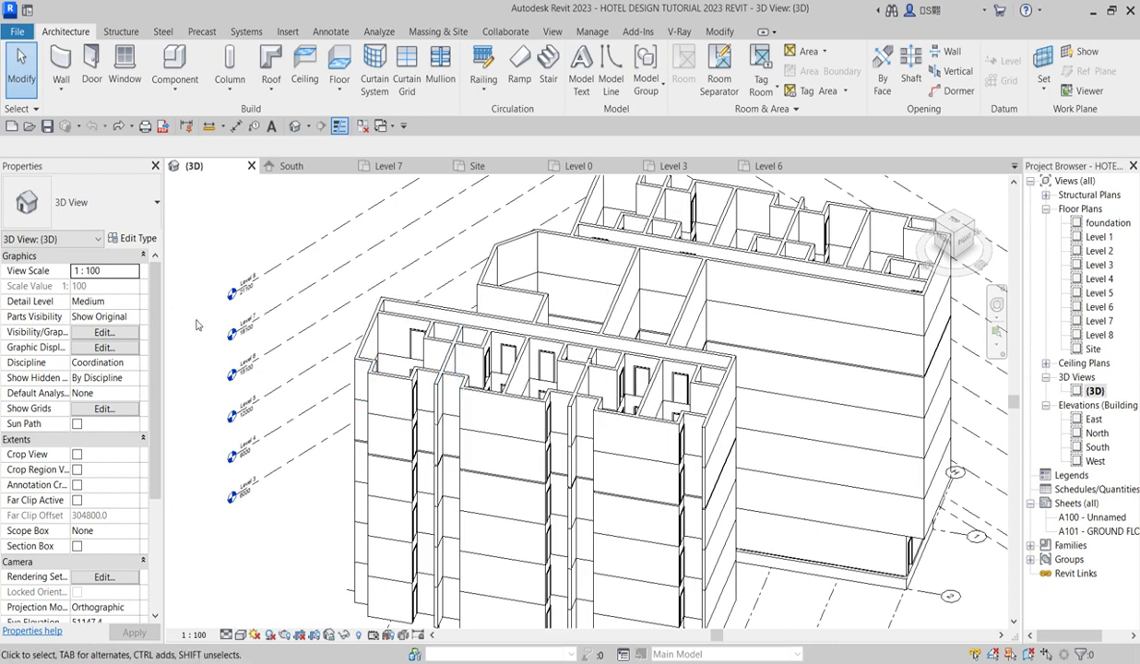
scroll(455, 461, "down", 2)
scroll(459, 421, "up", 2)
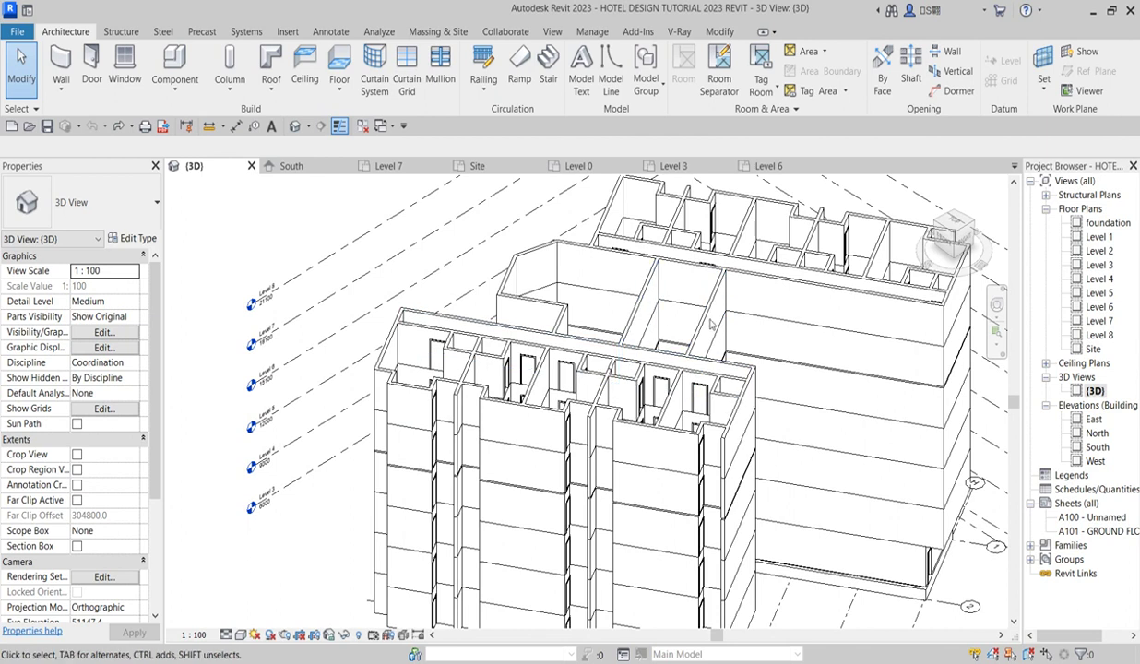
scroll(443, 308, "down", 2)
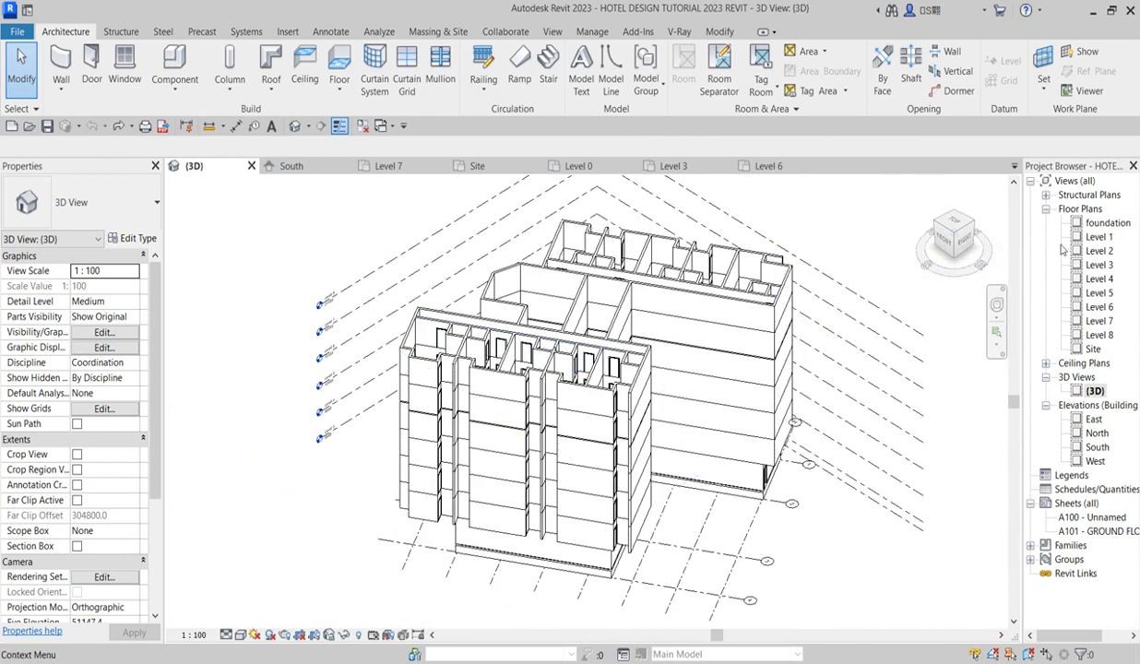
scroll(807, 240, "up", 2)
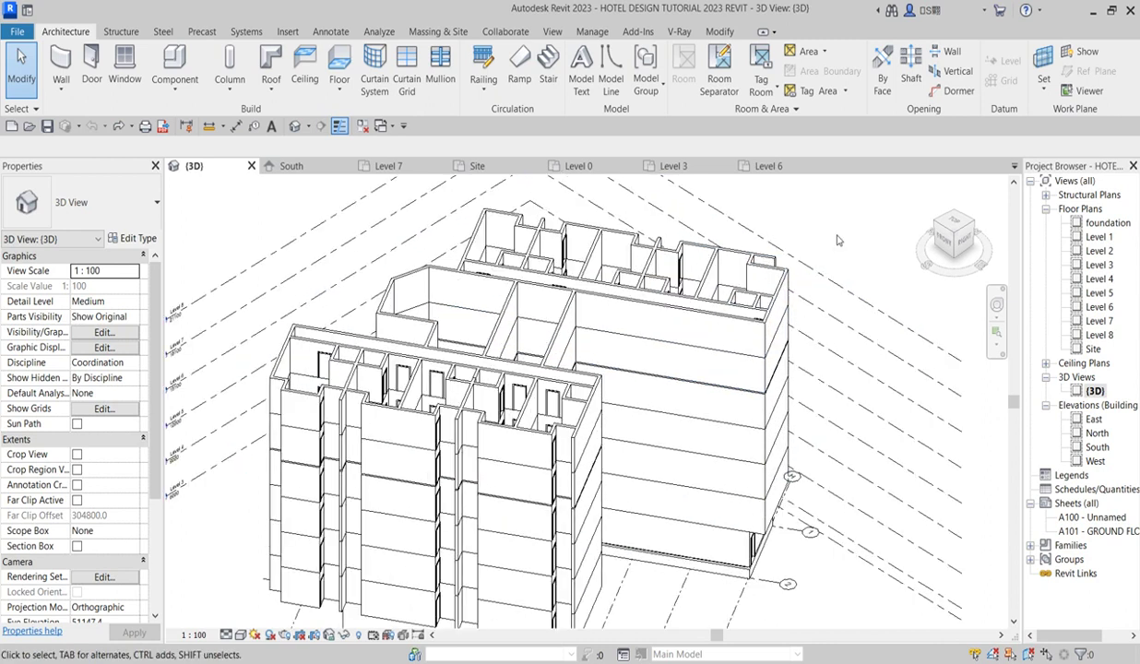
scroll(835, 245, "up", 2)
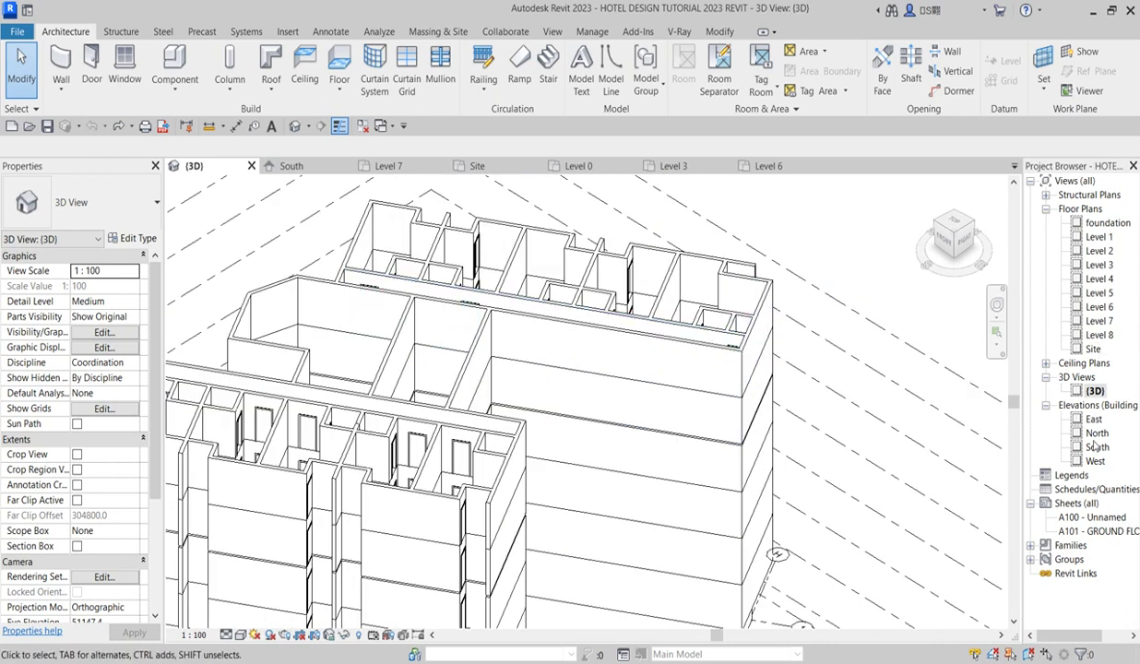
Step: Open the Level 6 floor plan and delete the room walls and doors at the western end of the southern wing
double_click(1103, 308)
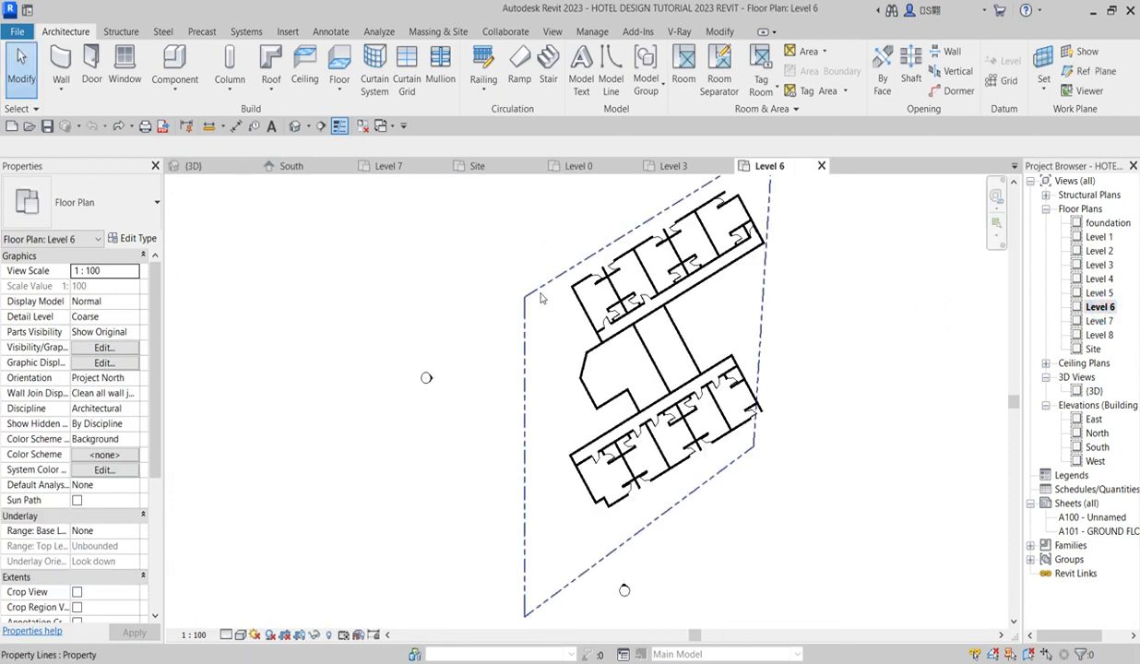
scroll(640, 325, "up", 2)
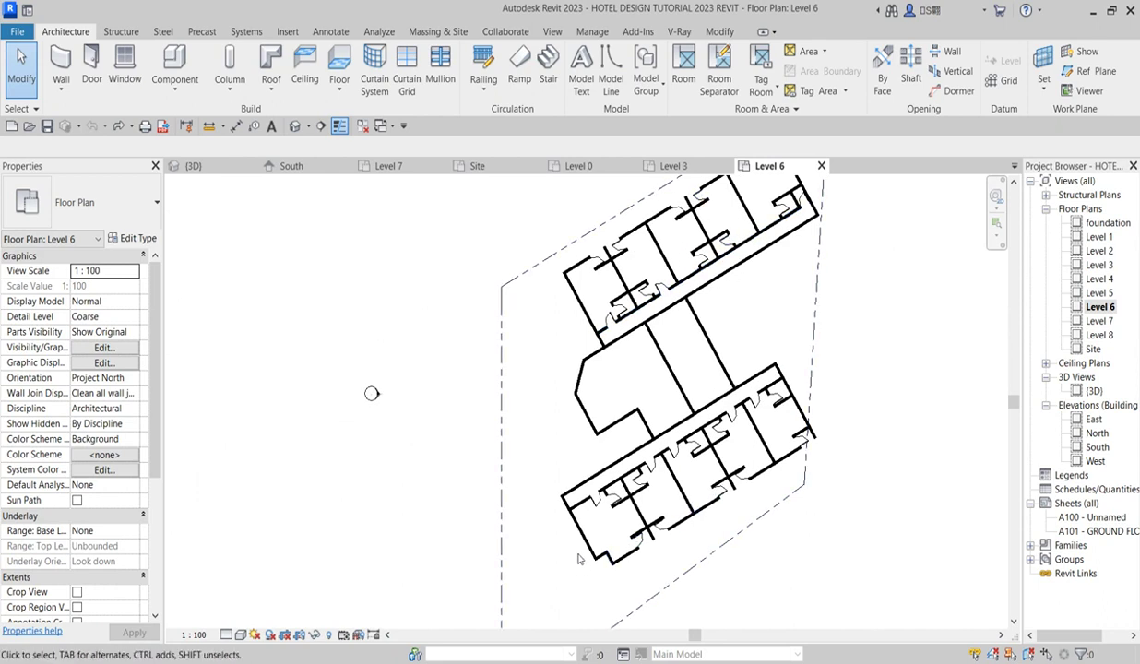
scroll(577, 536, "up", 1)
scroll(582, 477, "up", 1)
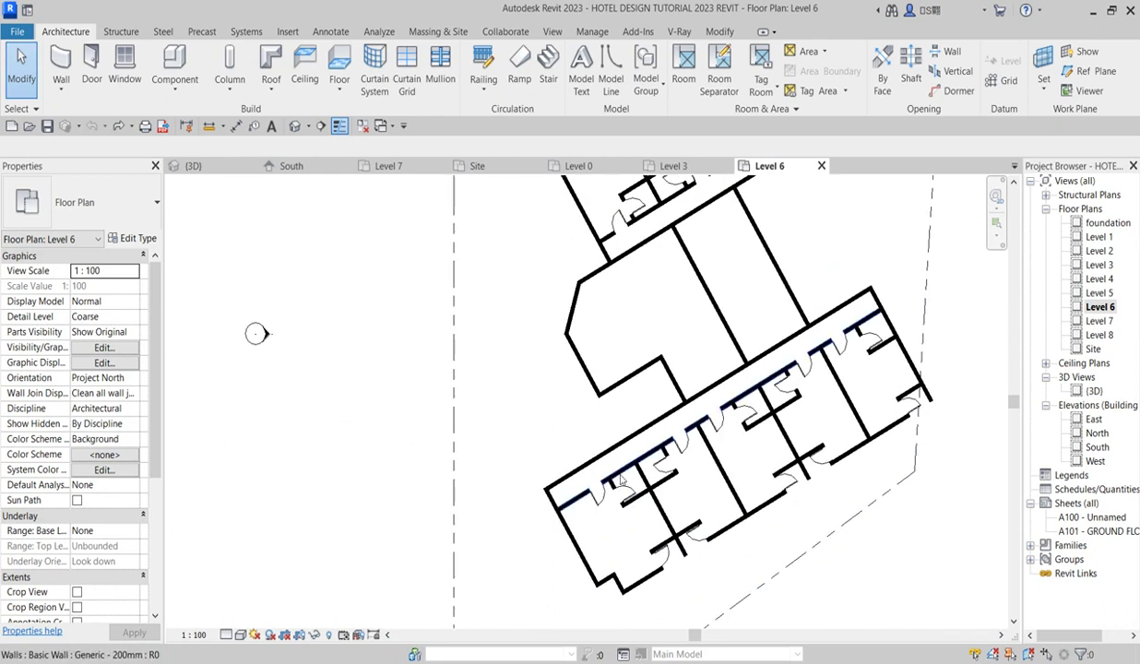
left_click(625, 484)
key("Escape")
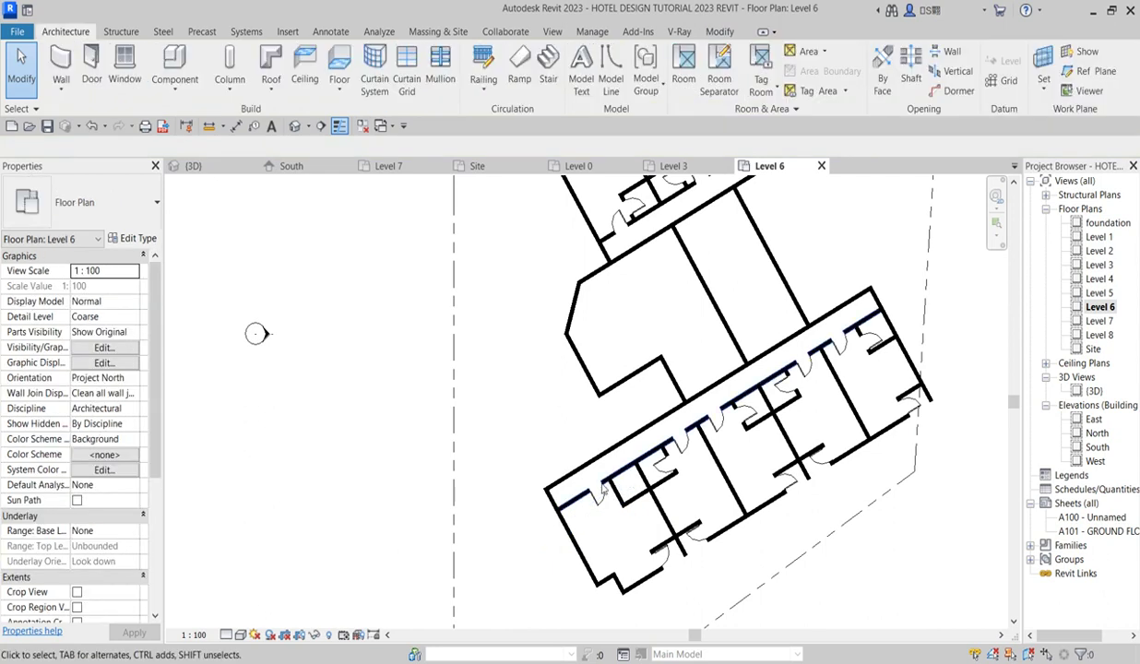
scroll(535, 492, "down", 1)
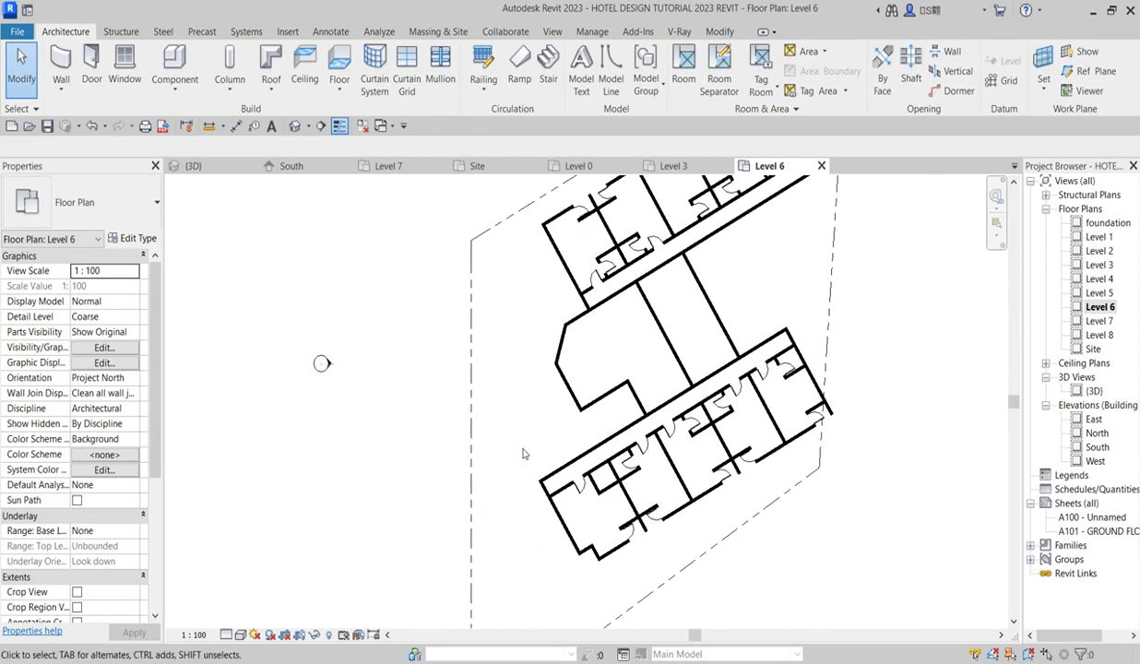
left_click_drag(515, 456, 779, 573)
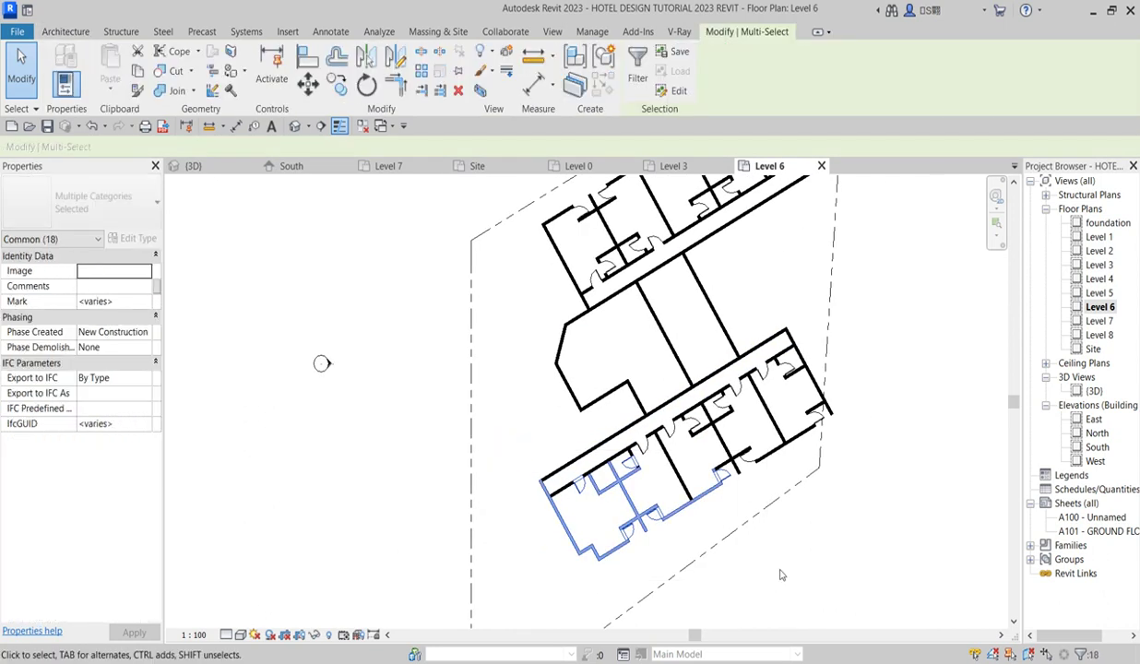
left_click(459, 91)
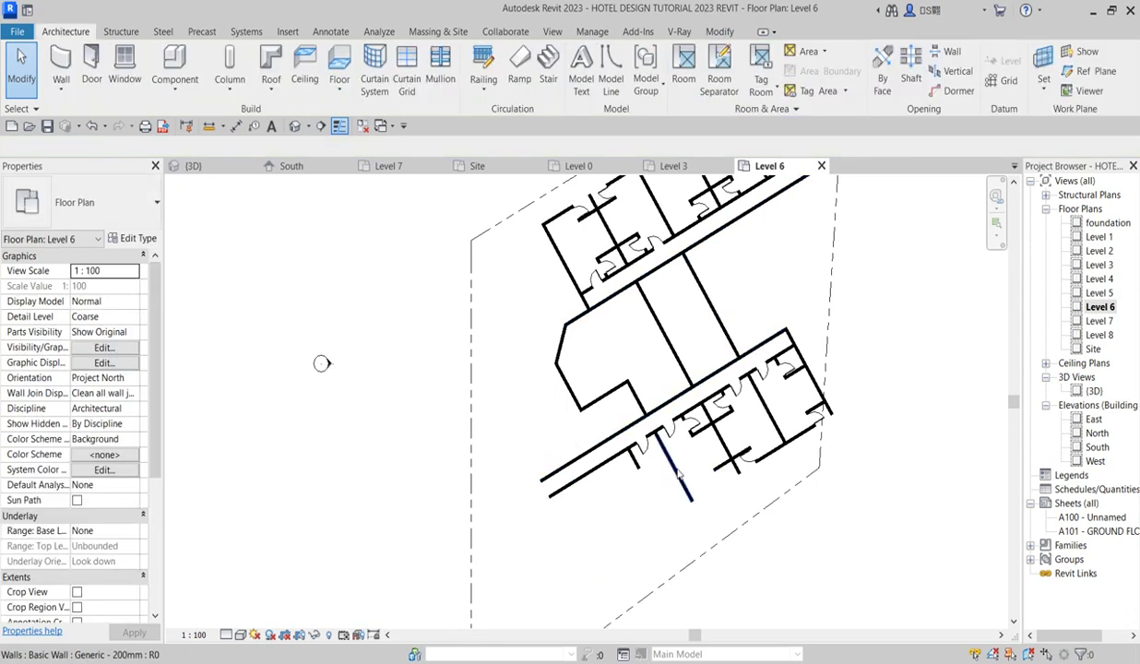
Step: Delete most of the remaining room partitions, outer walls and doors in the Level 6 southern wing, keeping the corridor walls
scroll(787, 426, "up", 2)
left_click_drag(556, 409, 971, 620)
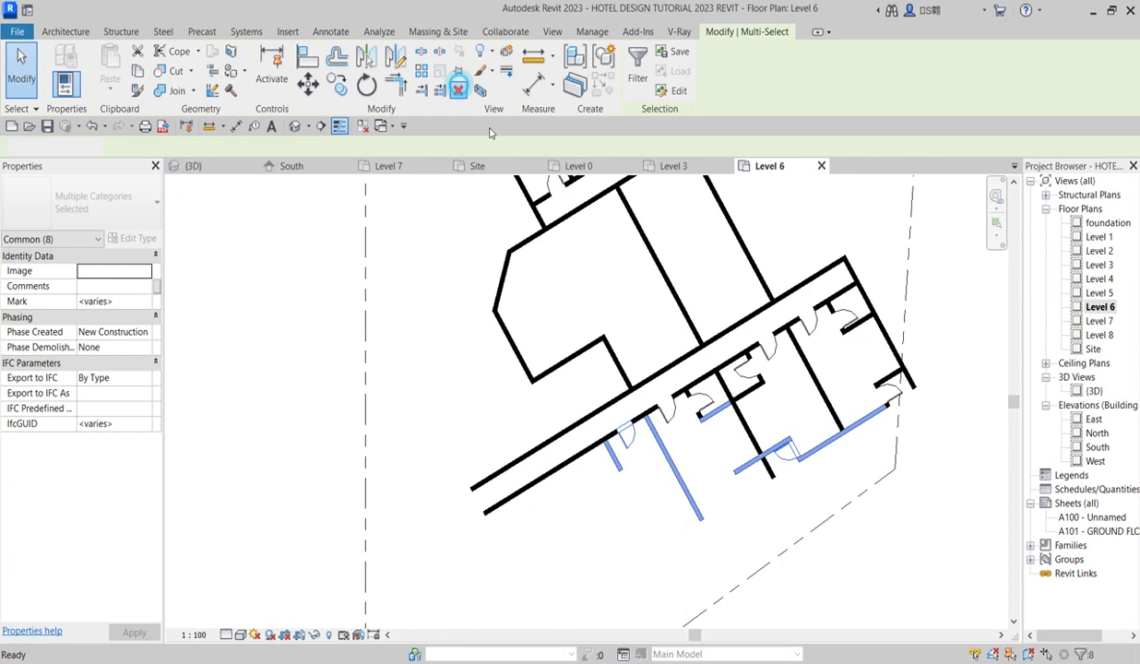
left_click(459, 89)
key("ctrl+z")
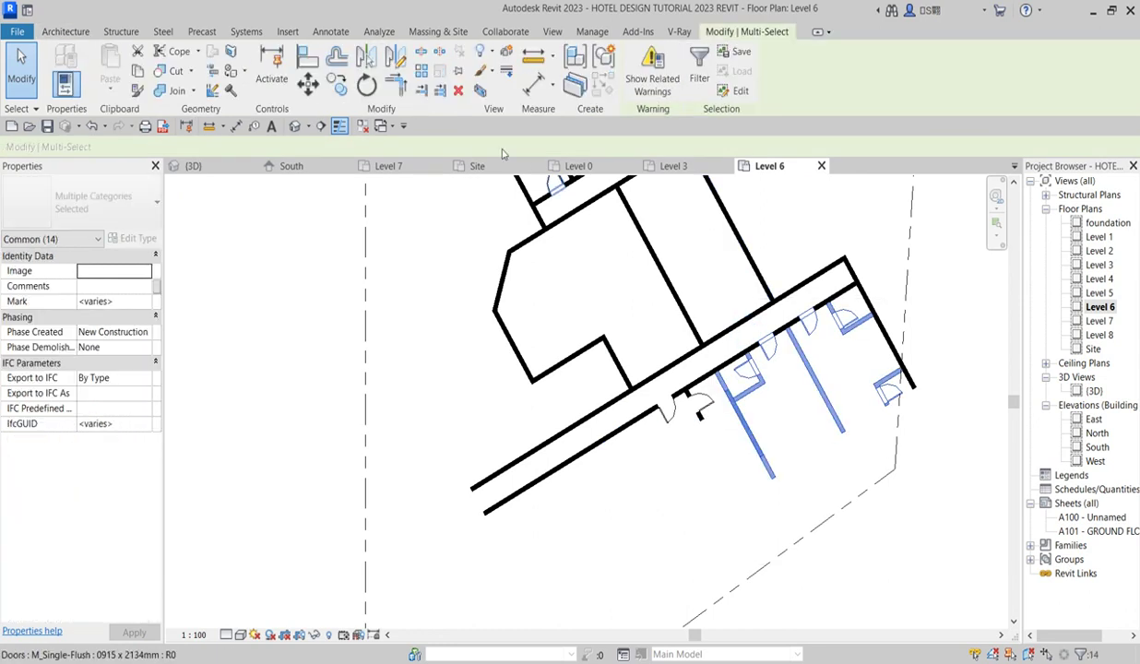
key("Delete")
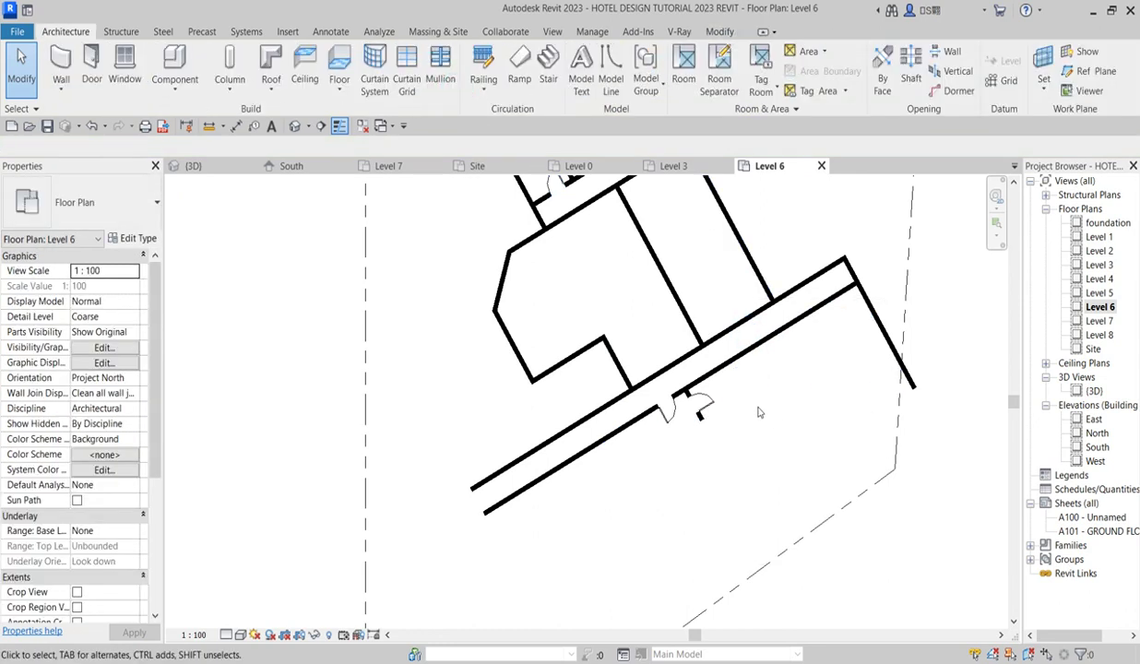
Step: Delete the southern wing's inner corridor wall, its eastern end wall and the leftover wall stub with its door
left_click(758, 347)
left_click(459, 92)
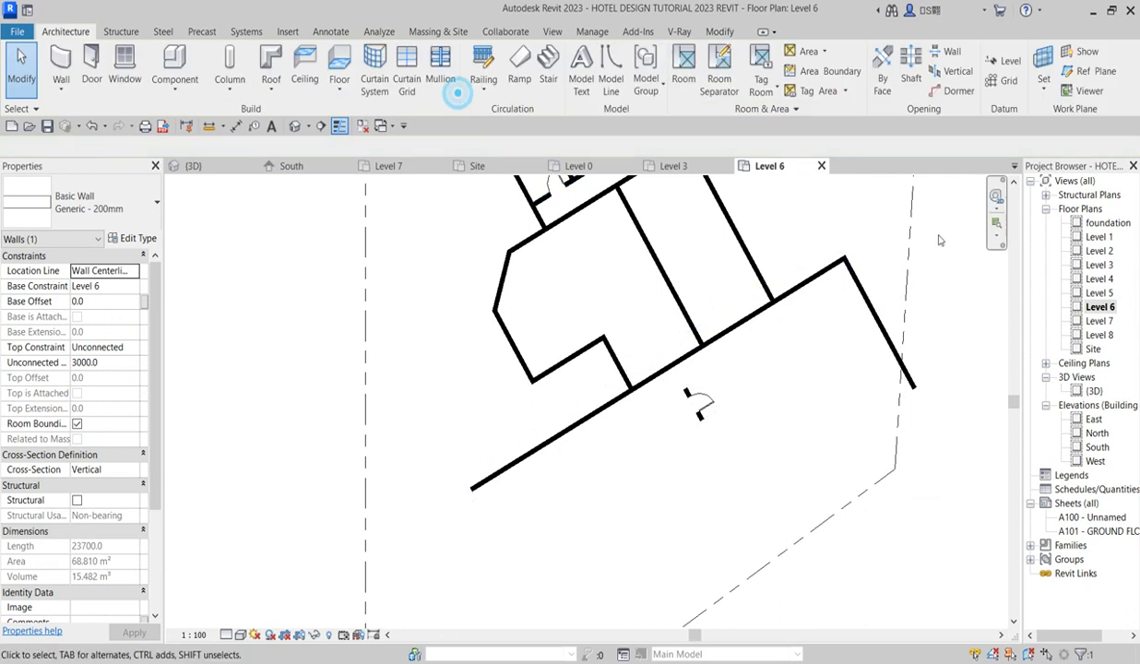
left_click(856, 282)
left_click(458, 92)
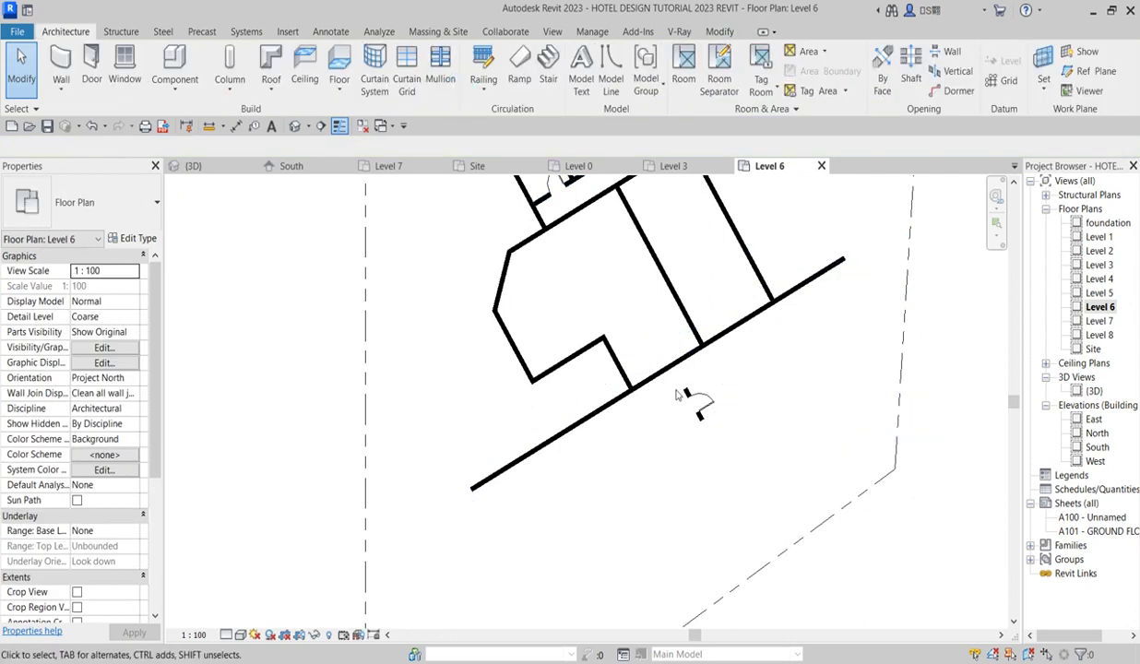
left_click(644, 371)
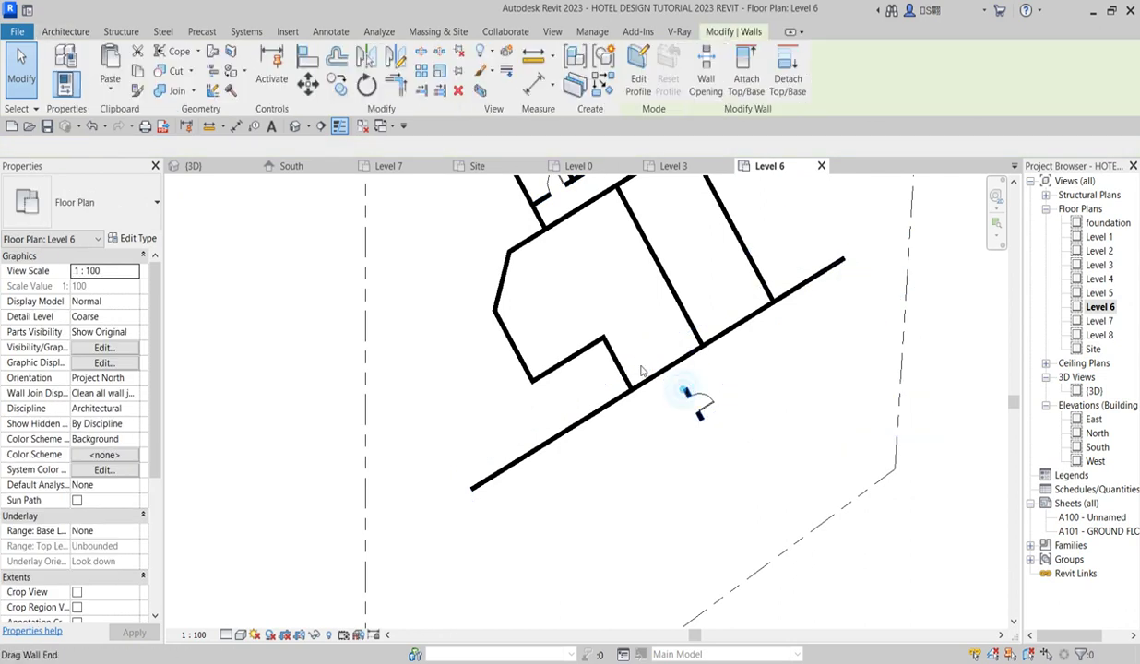
left_click(461, 96)
Step: Delete all guest room partitions, outer walls and doors in the Level 6 northern wing, leaving the corridor walls and western end wall
scroll(600, 438, "down", 3)
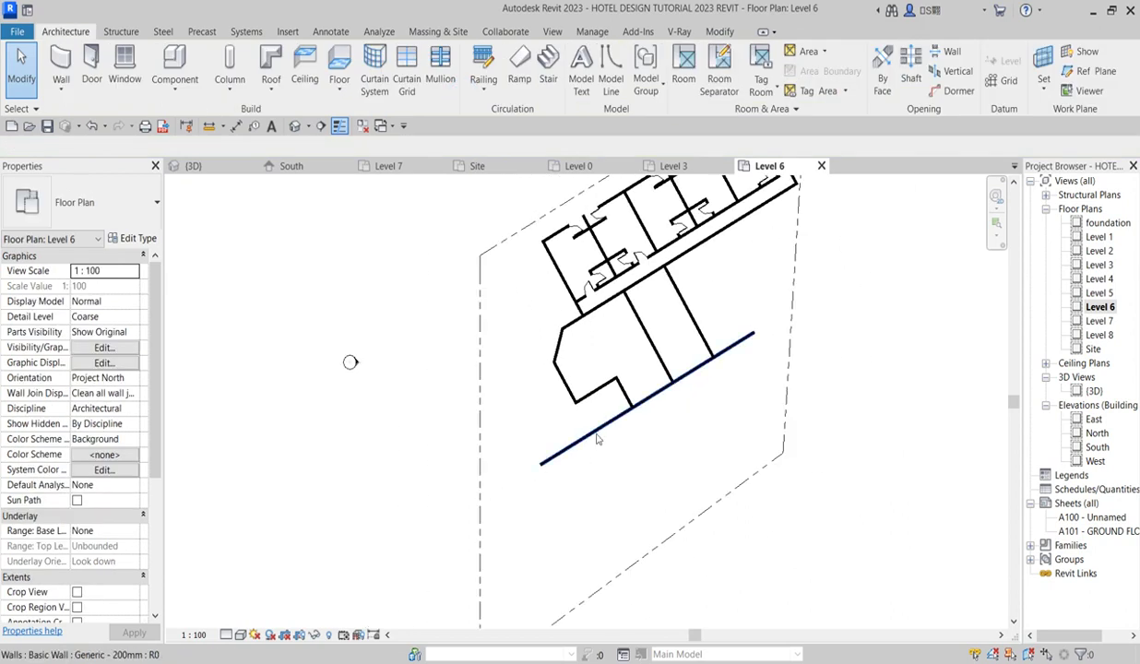
scroll(628, 471, "down", 2)
scroll(606, 470, "up", 1)
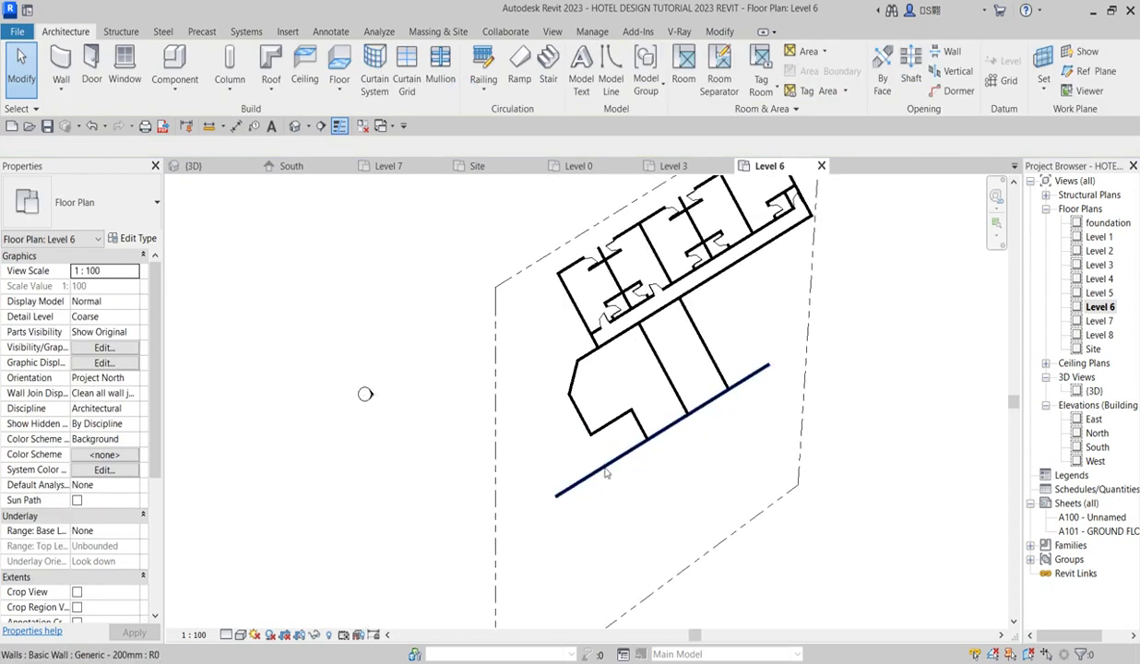
scroll(539, 331, "down", 2)
left_click(484, 219)
left_click_drag(573, 257, 659, 336)
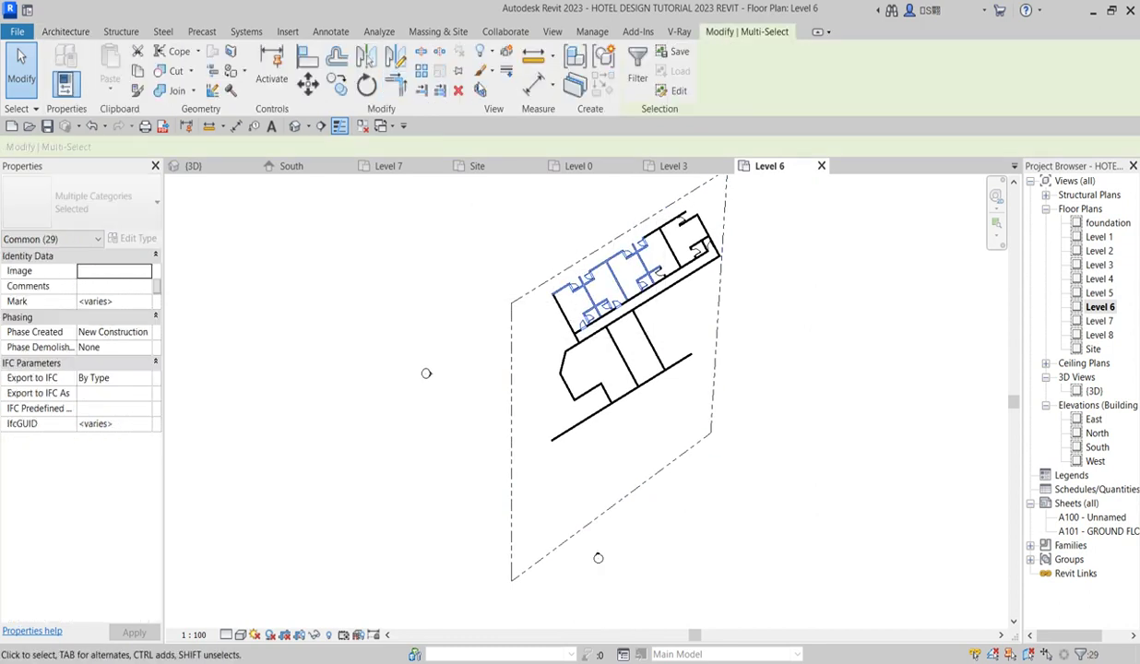
left_click(458, 90)
left_click_drag(554, 182, 736, 311)
left_click(458, 91)
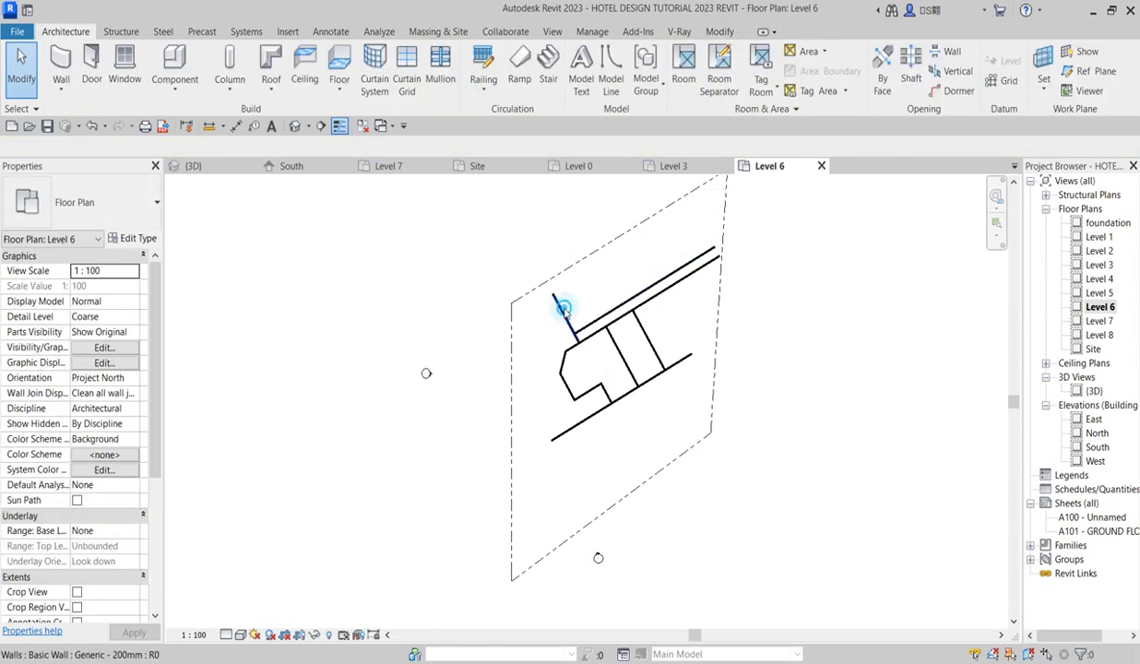
Step: Delete the northern wing's western end wall and the corridor wall on the room side
left_click(558, 305)
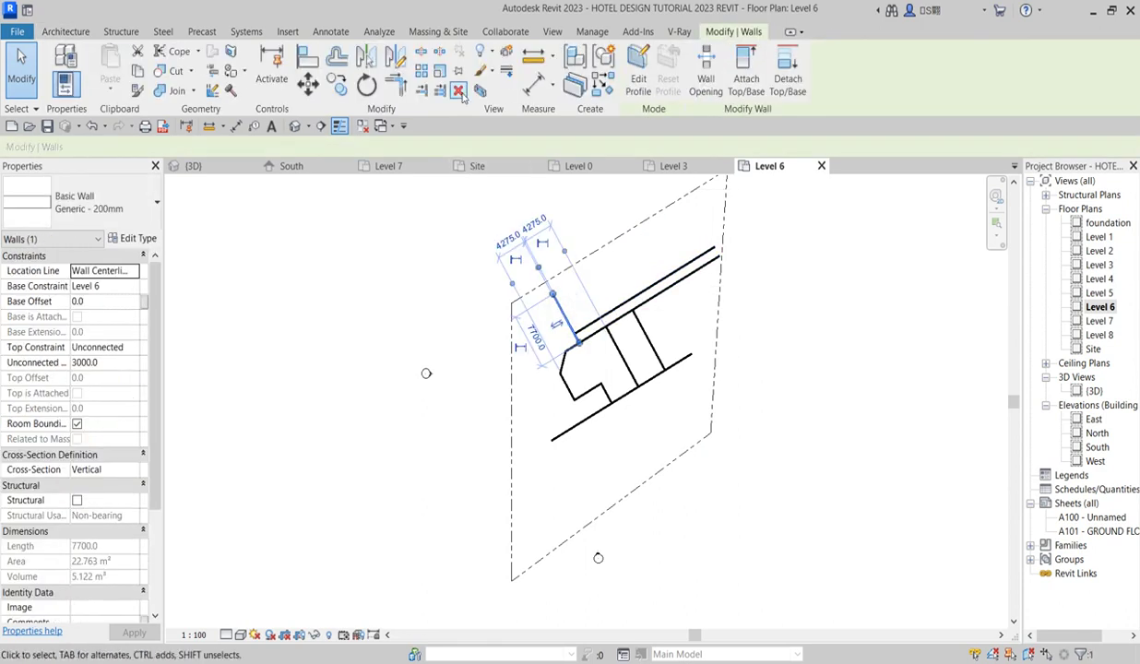
left_click(458, 90)
scroll(600, 323, "up", 2)
left_click(665, 271)
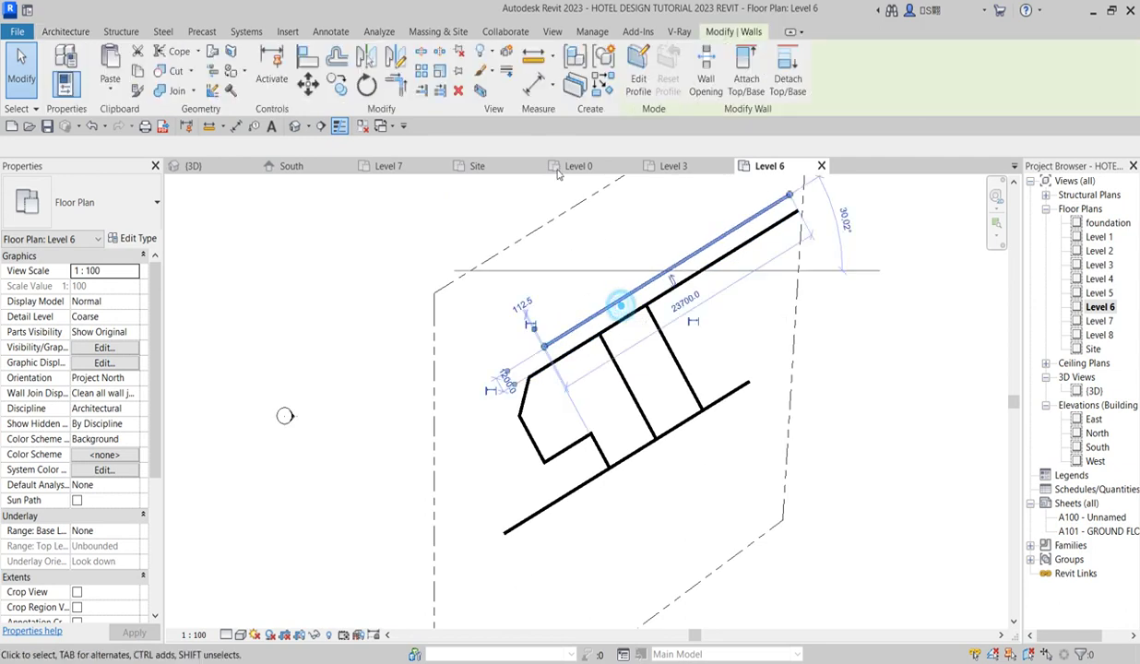
left_click(458, 90)
scroll(667, 439, "down", 2)
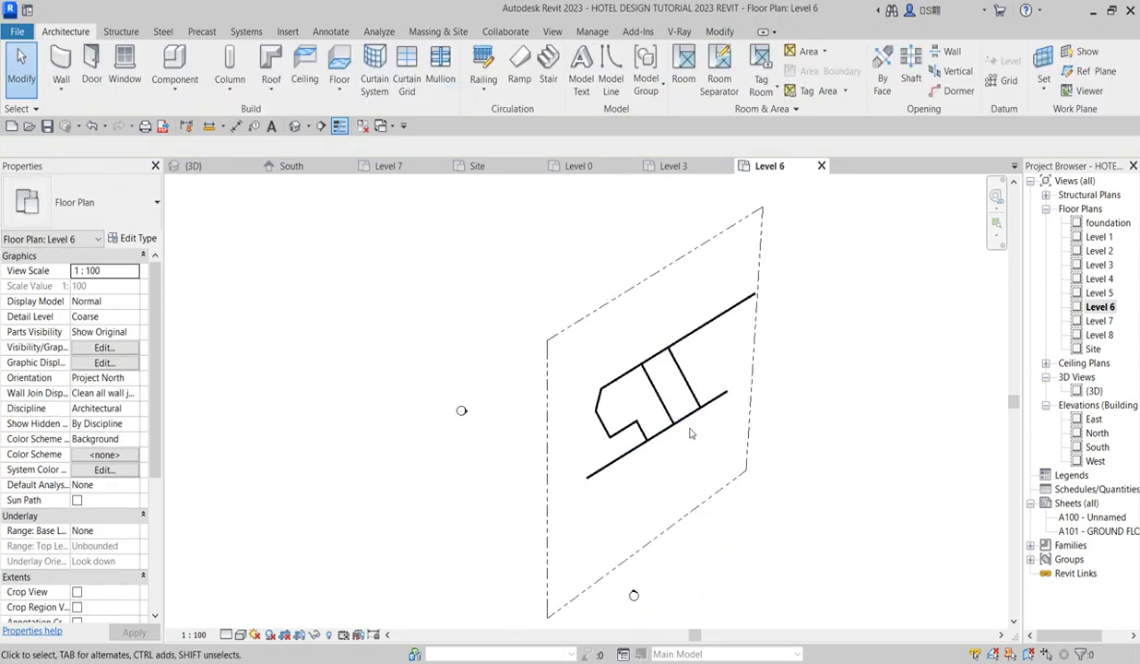
scroll(683, 406, "up", 2)
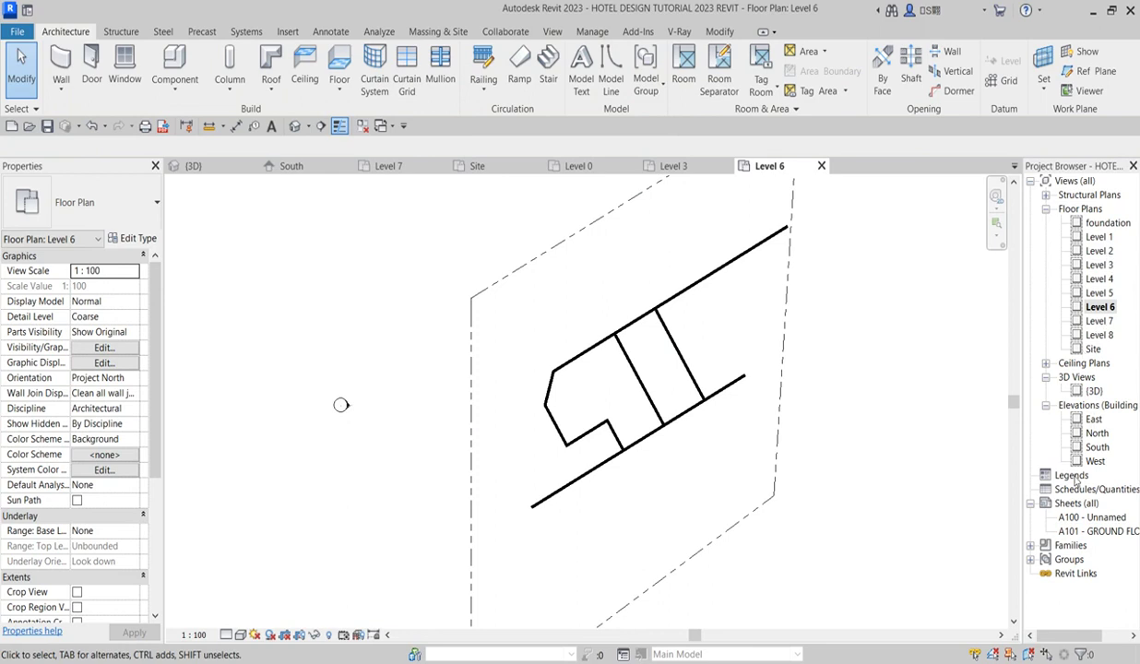
Step: Review the South and East elevations, turning off view cropping in the East elevation to show the whole building
double_click(1096, 449)
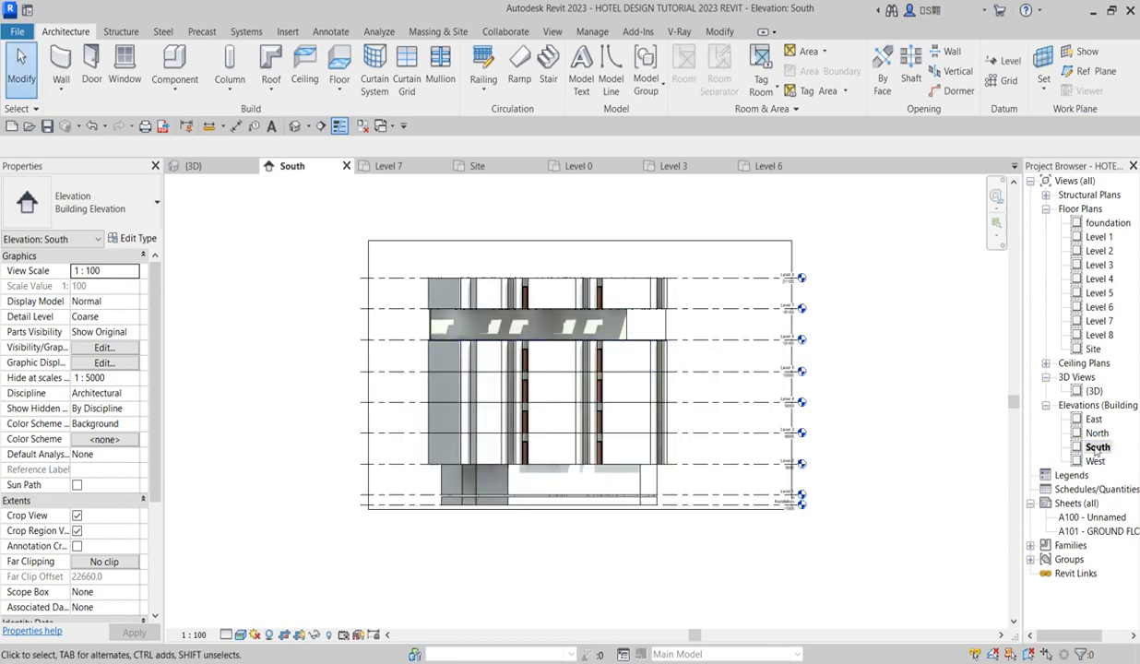
double_click(1094, 422)
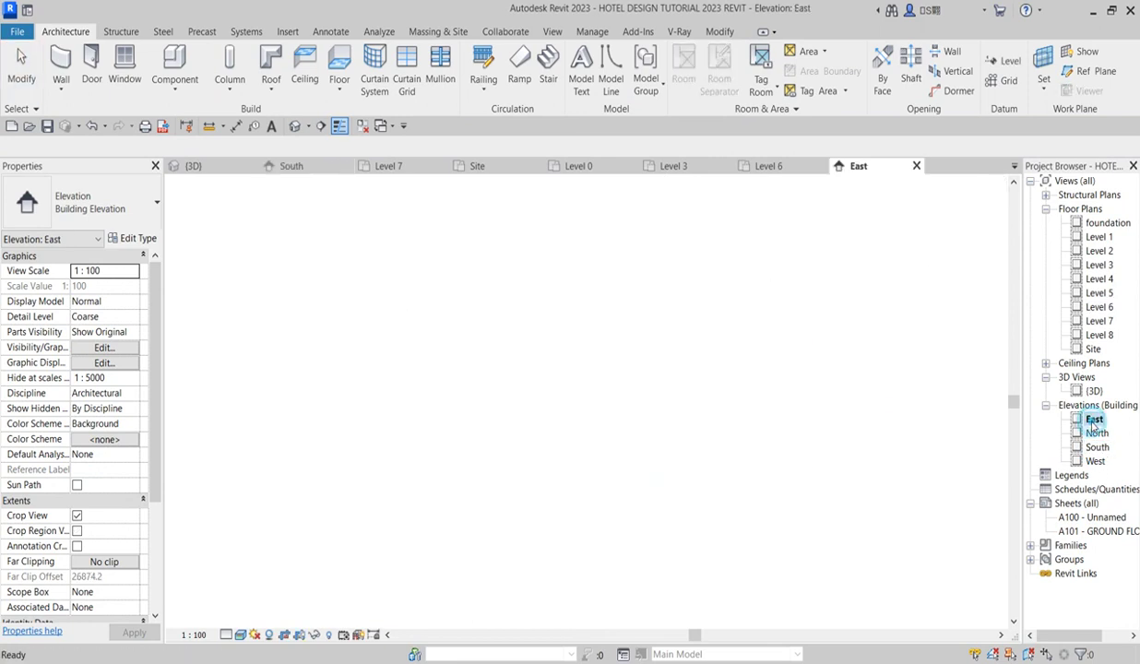
scroll(480, 578, "down", 4)
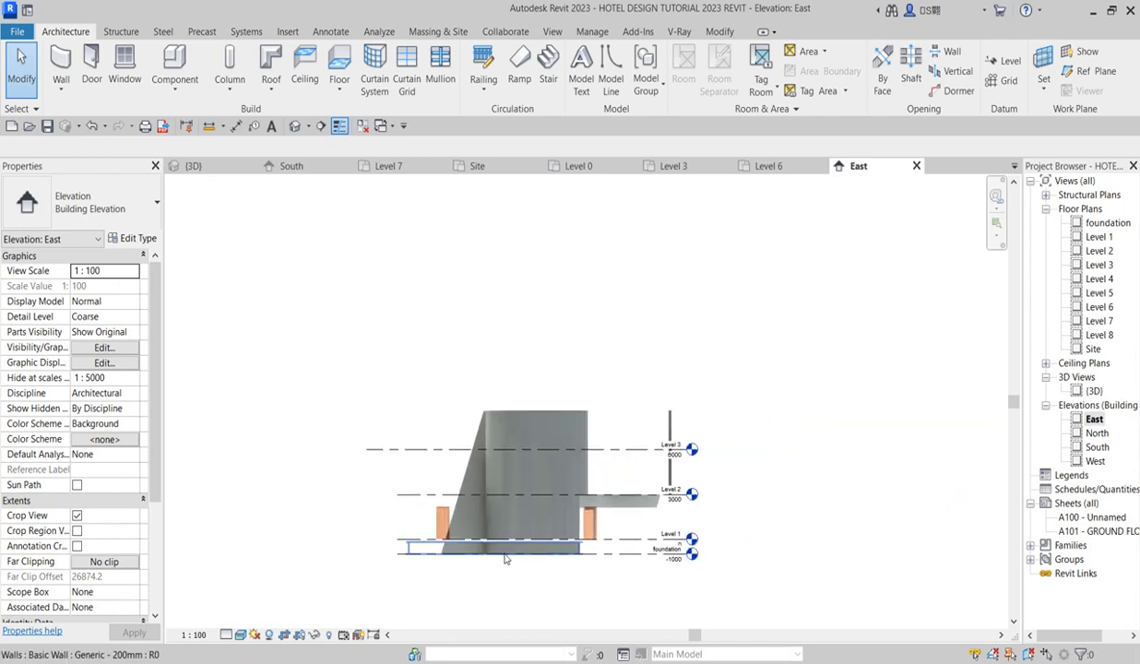
left_click(287, 637)
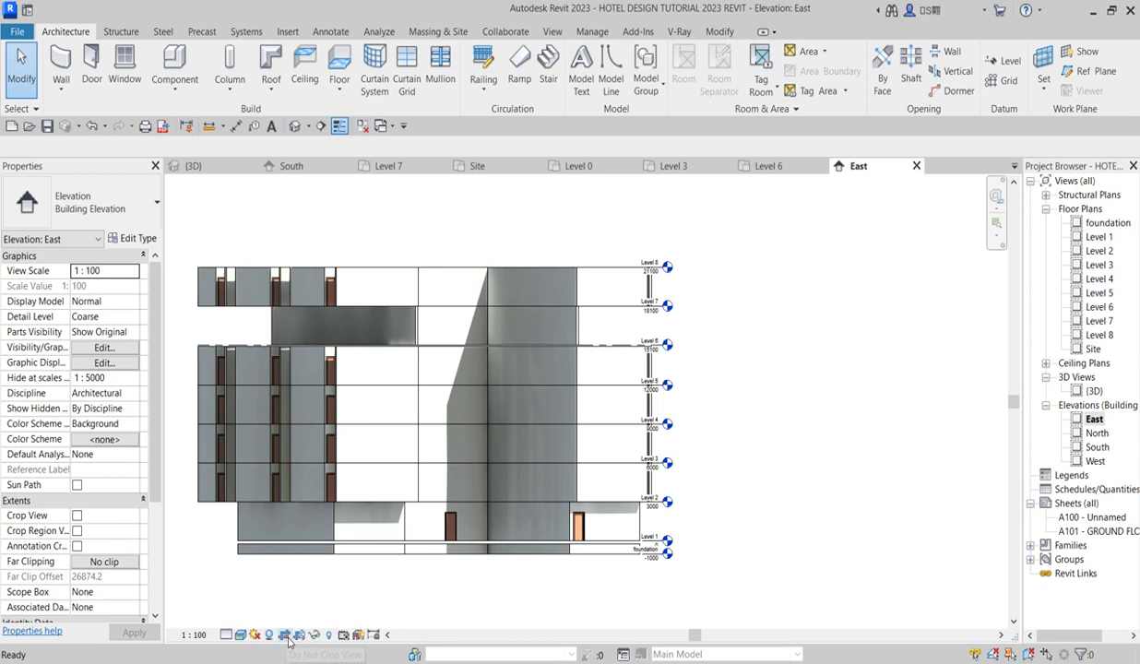
scroll(543, 311, "down", 2)
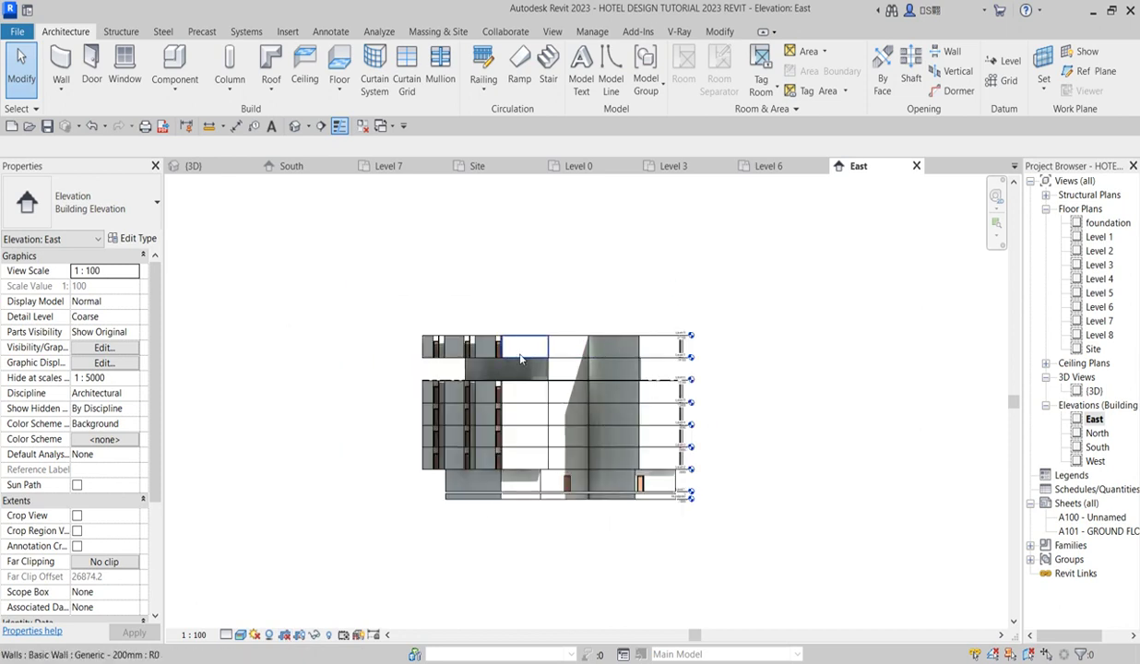
scroll(409, 345, "up", 2)
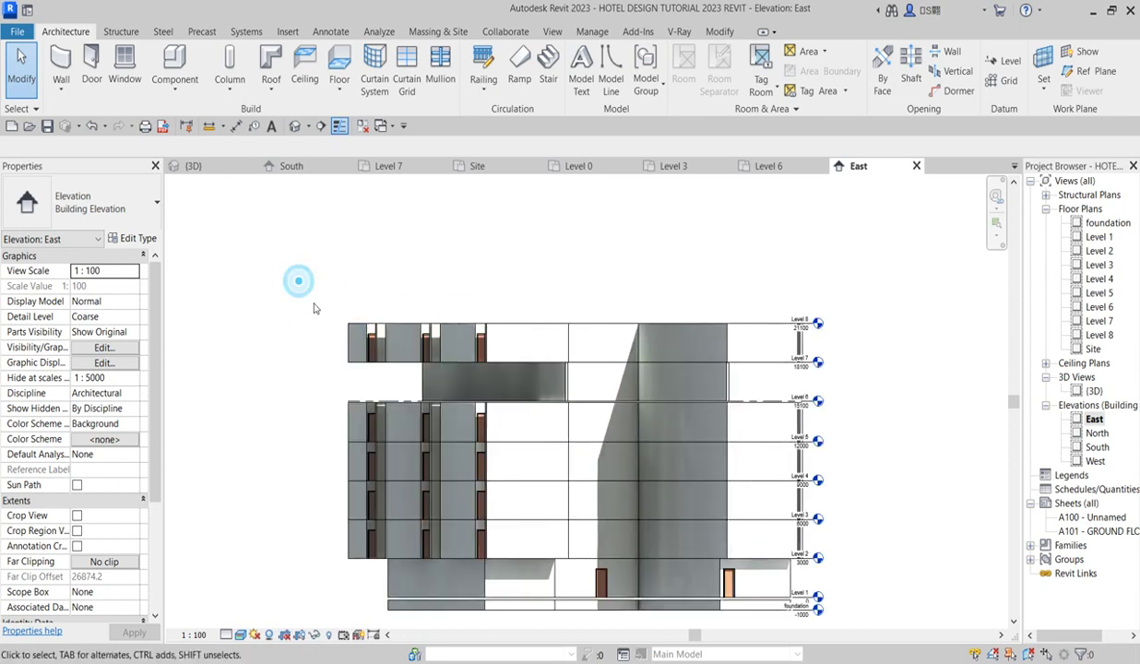
left_click_drag(314, 277, 406, 366)
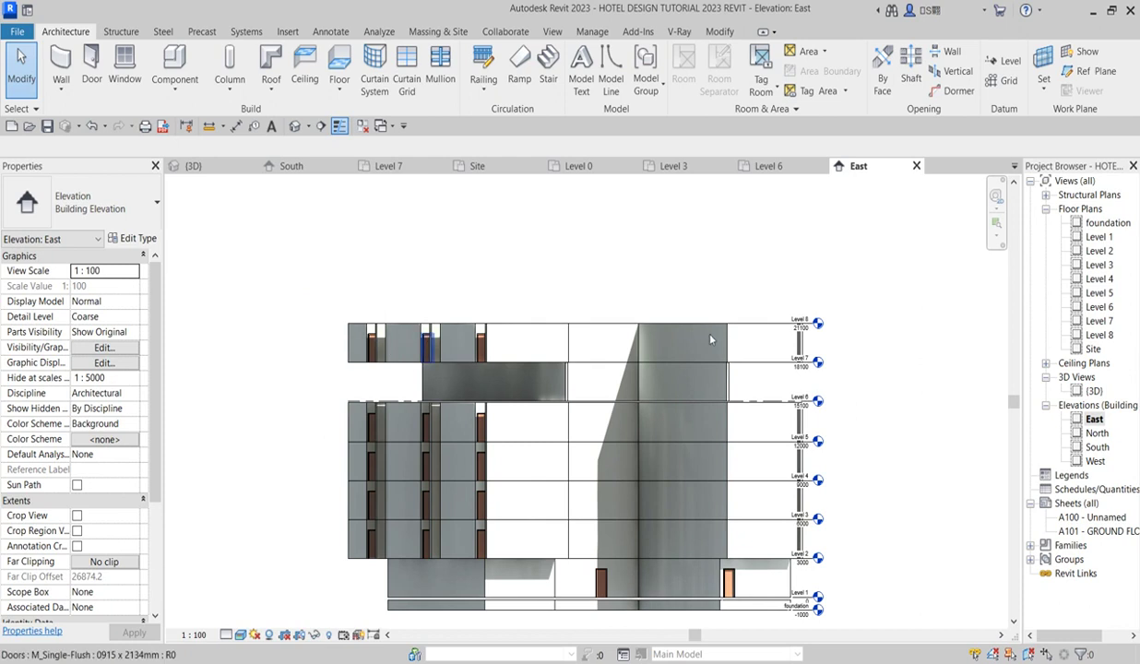
Step: Delete all guest room partitions, outer walls and doors in the southern wing of the Level 7 floor plan, keeping the corridor walls
double_click(1099, 335)
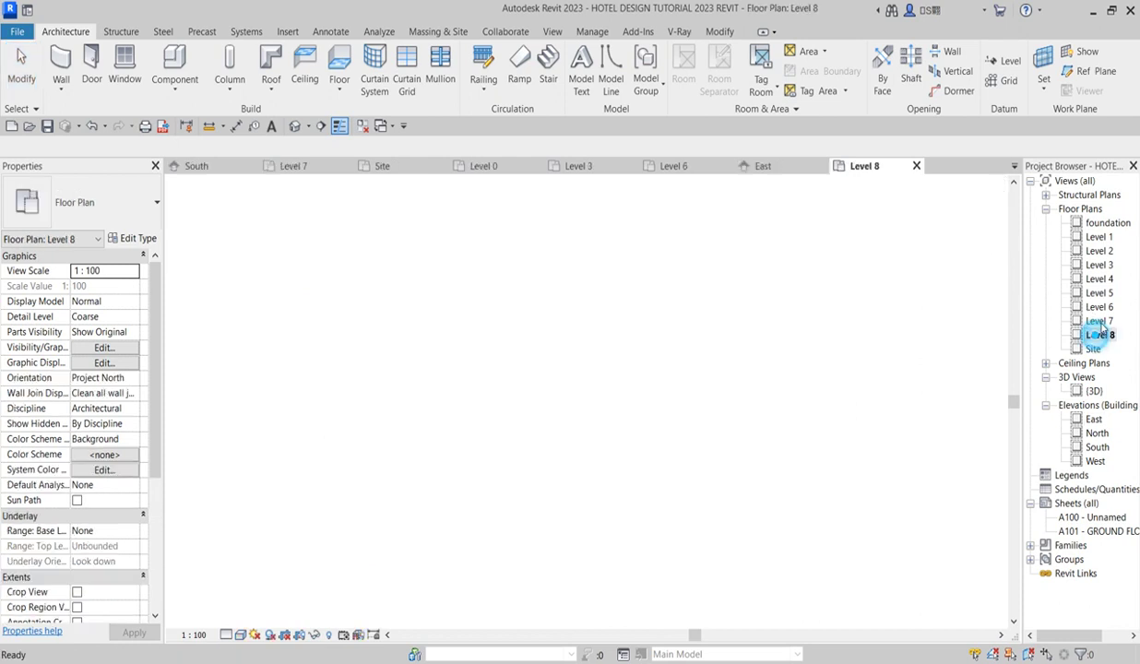
double_click(1099, 321)
scroll(647, 404, "down", 2)
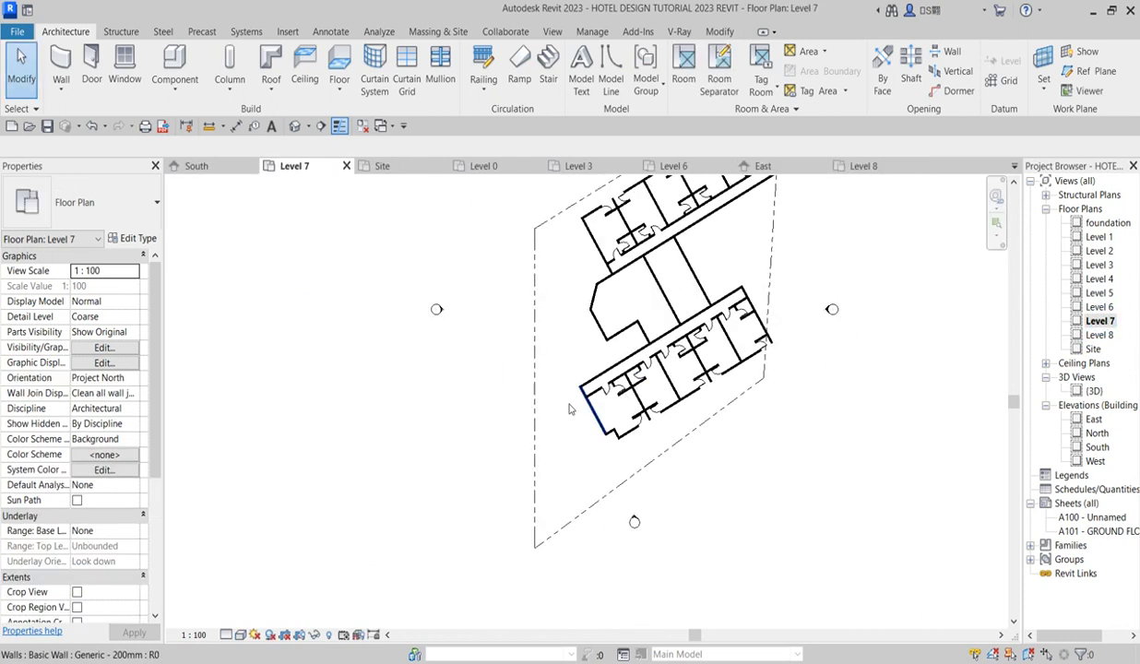
scroll(563, 398, "up", 2)
left_click_drag(549, 329, 831, 518)
left_click(459, 89)
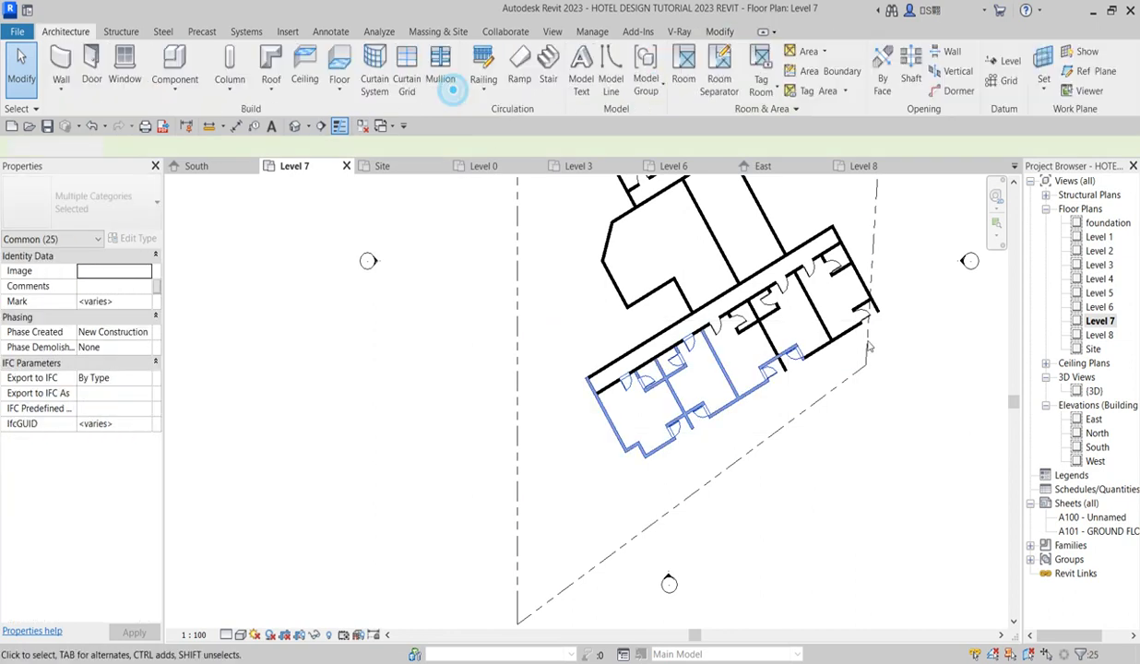
left_click_drag(704, 264, 881, 383)
left_click(458, 89)
left_click_drag(717, 218, 901, 371)
left_click(459, 89)
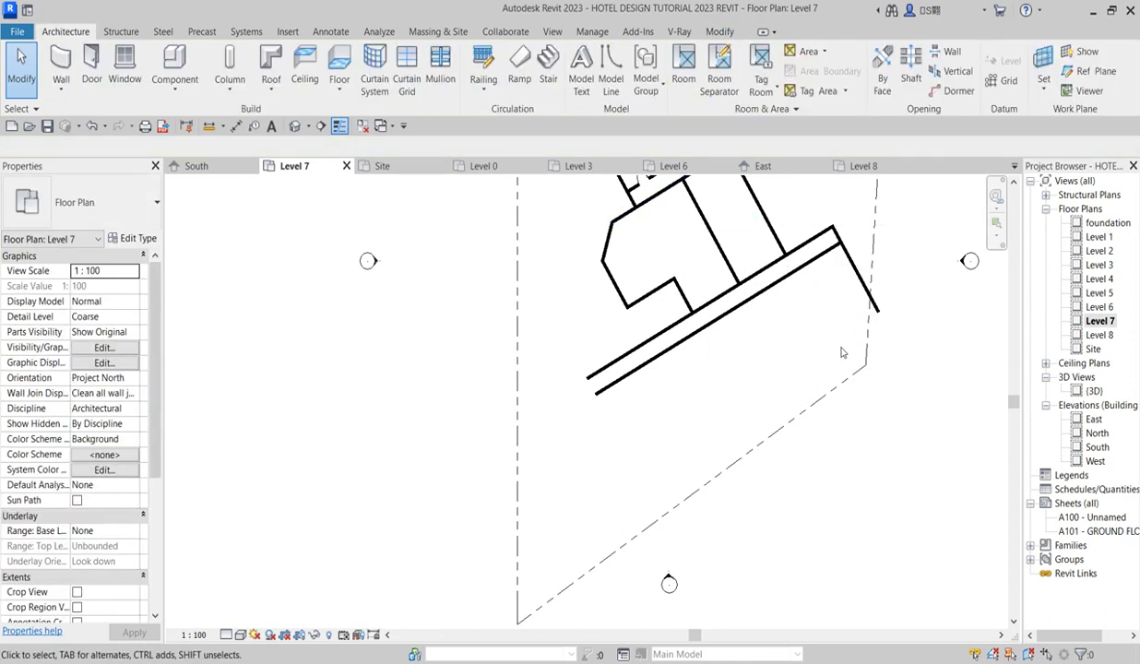
Step: Delete the Level 7 southern wing's room-side corridor wall and its eastern end wall
left_click(823, 265)
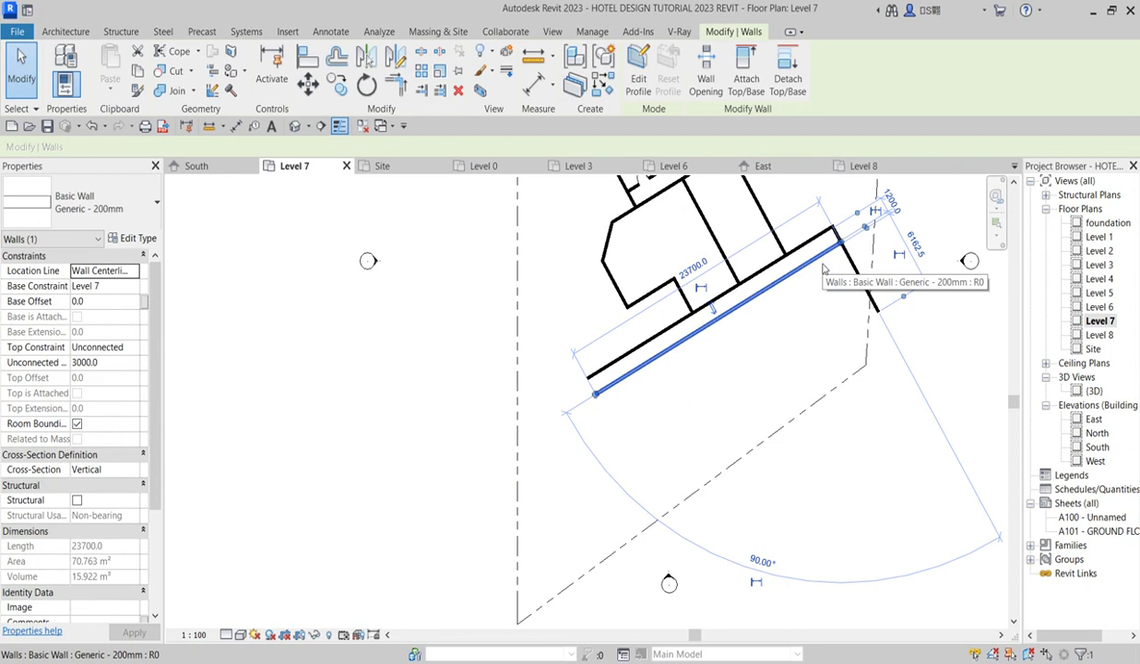
key("Delete")
left_click(845, 254)
key("Delete")
Step: Delete the Level 7 northern wing's guest room walls and doors, including the western end wall
scroll(838, 359, "down", 4)
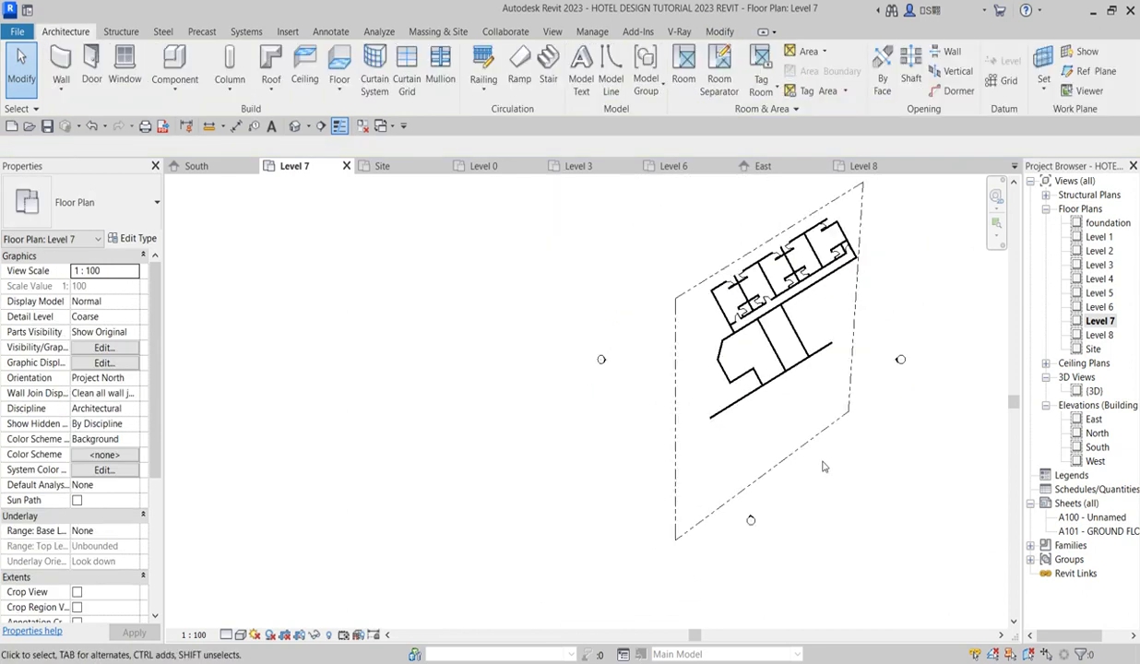
scroll(725, 318, "up", 2)
left_click_drag(721, 249, 947, 428)
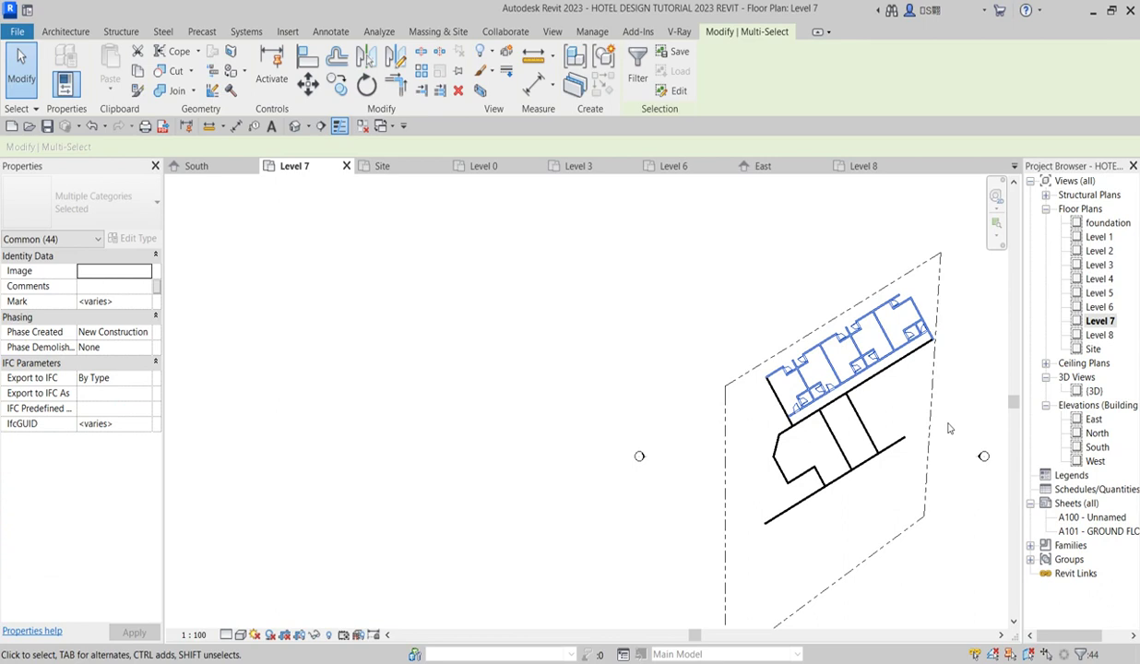
key("Delete")
left_click(775, 396)
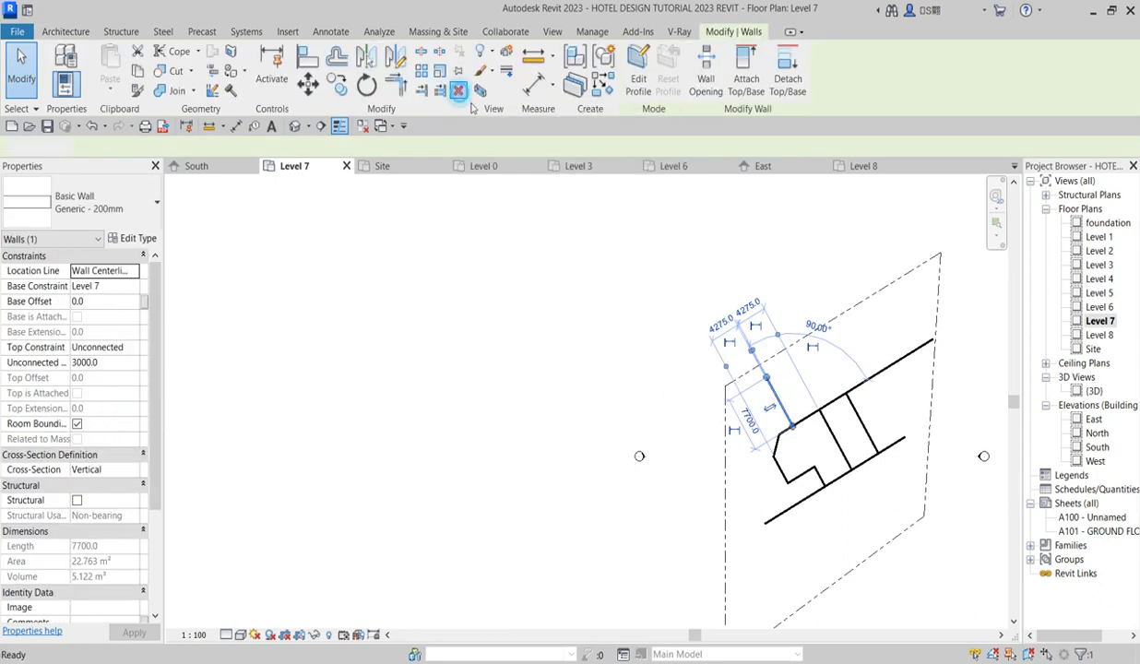
left_click(459, 91)
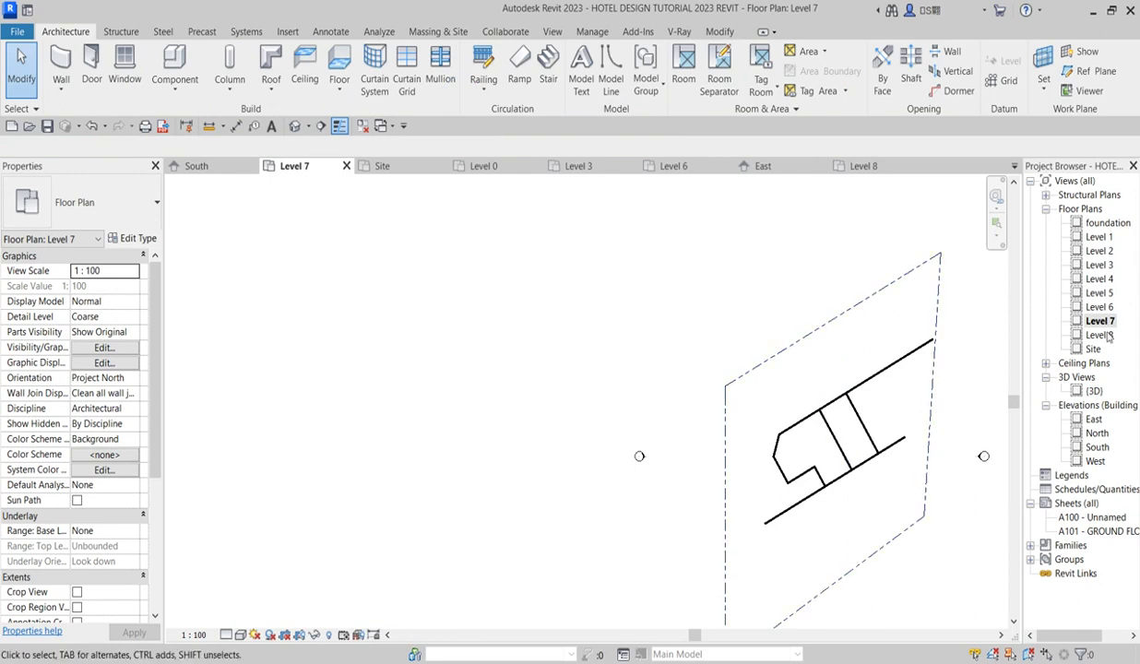
Step: Check the cleared floors in the 3D view and show Level 5 as the underlay in the Level 6 floor plan
double_click(1093, 391)
scroll(631, 411, "down", 3)
scroll(630, 411, "up", 3)
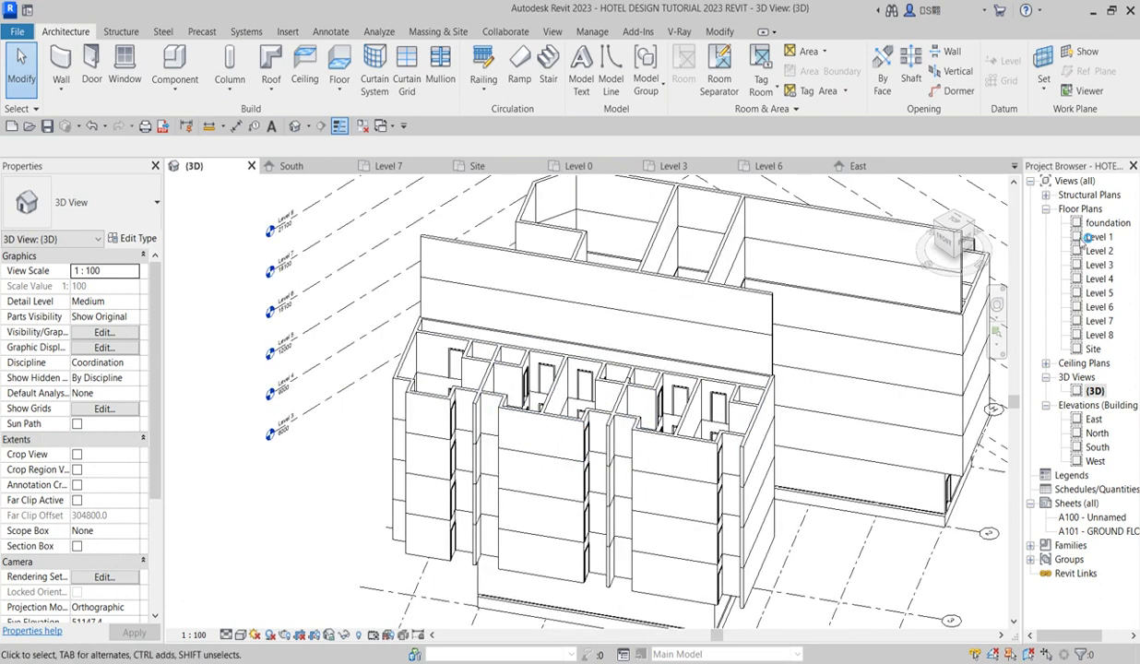
double_click(1100, 308)
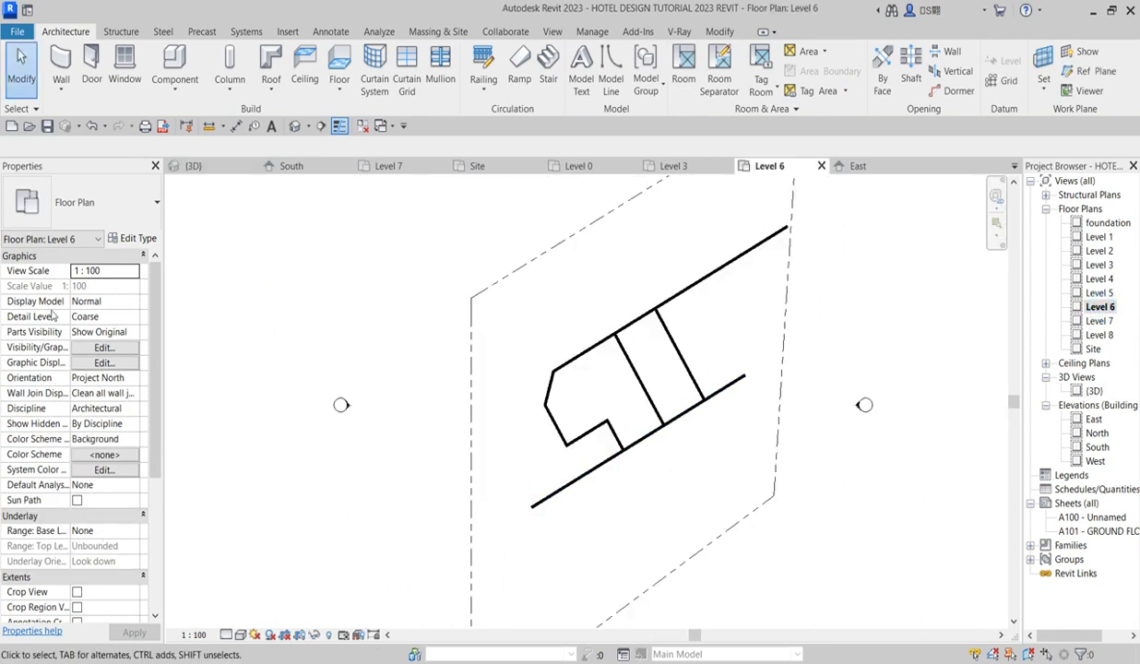
left_click(134, 532)
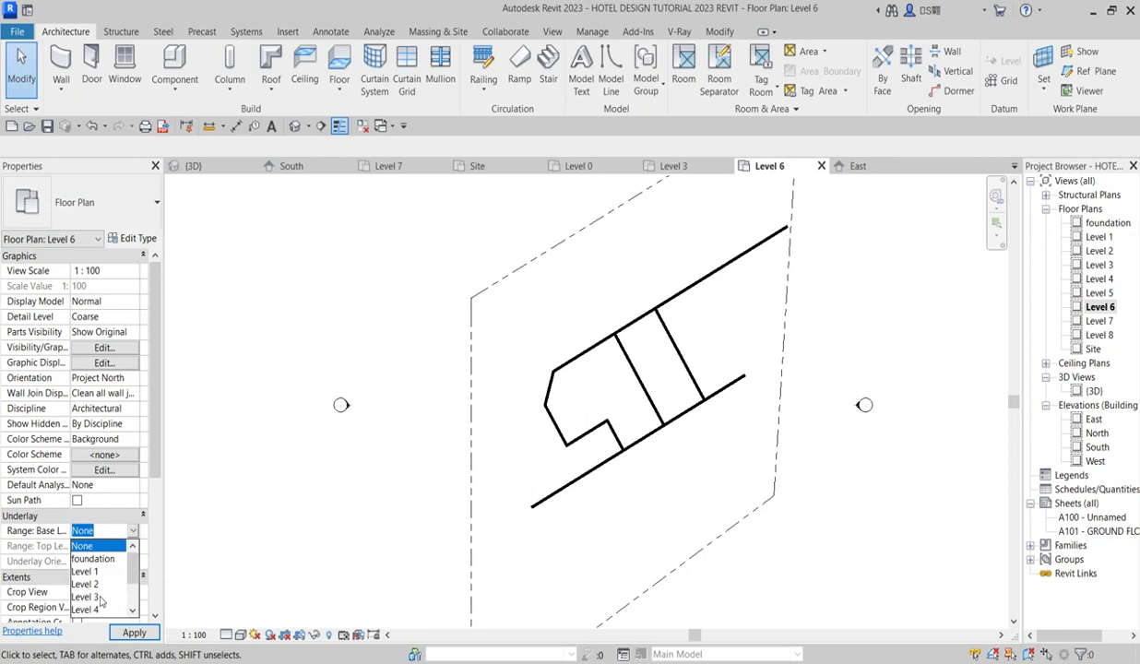
scroll(101, 590, "down", 2)
left_click(93, 559)
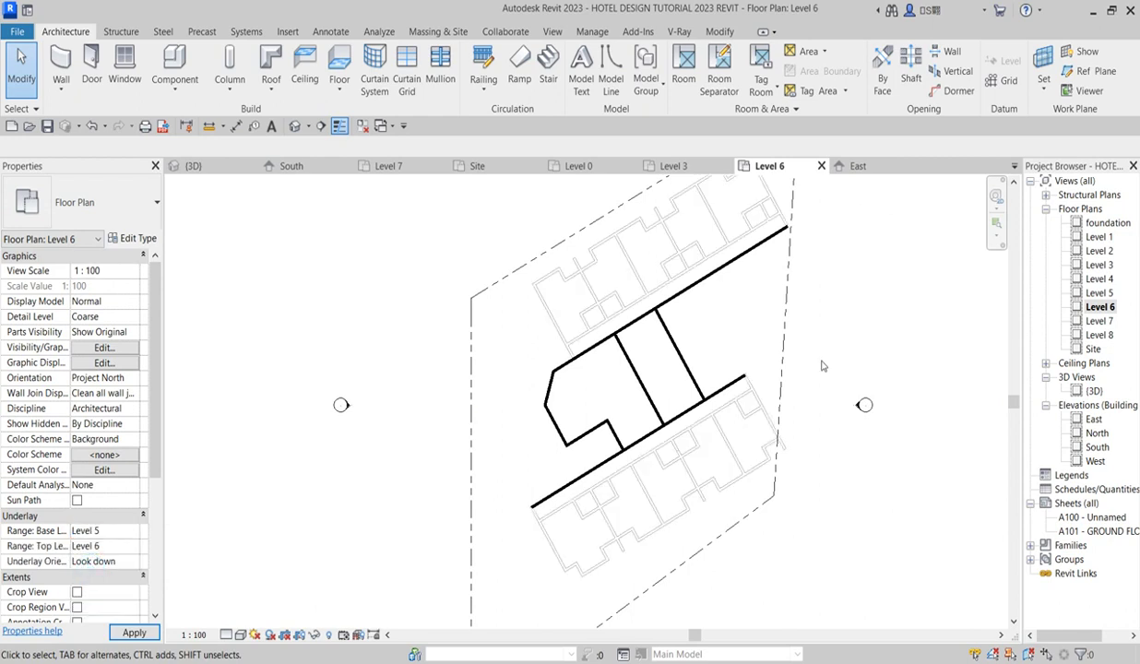
scroll(684, 421, "down", 1)
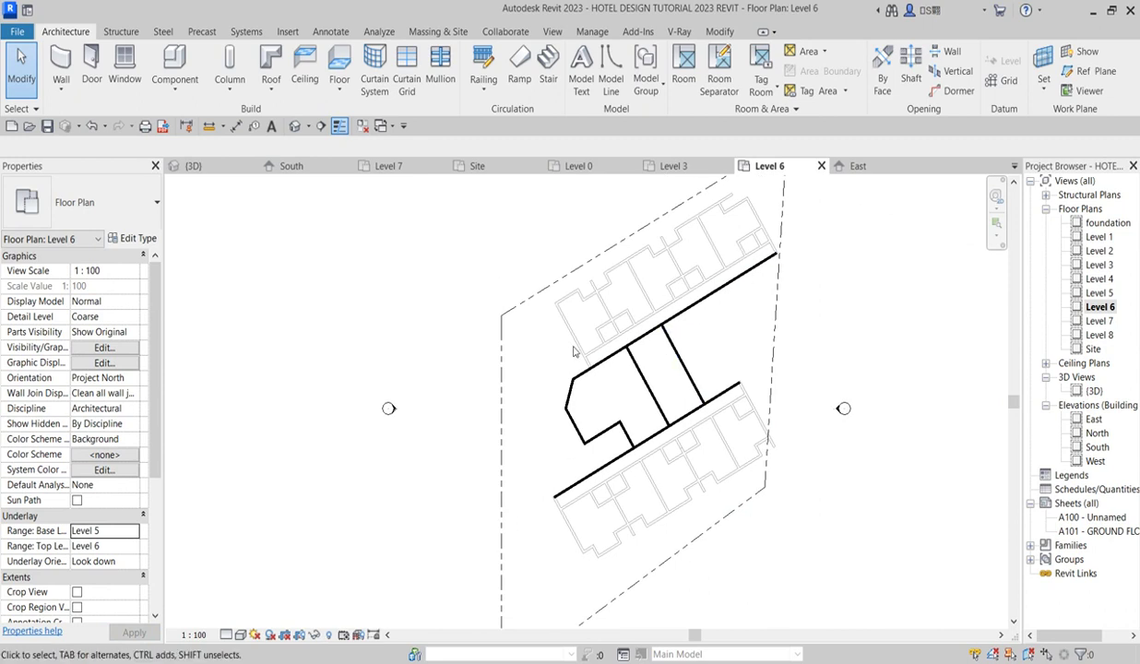
Step: Start a Roof by Footprint on Level 6 and pick boundary lines along the northern wing's outer room wall and eastern end wall
scroll(737, 253, "up", 3)
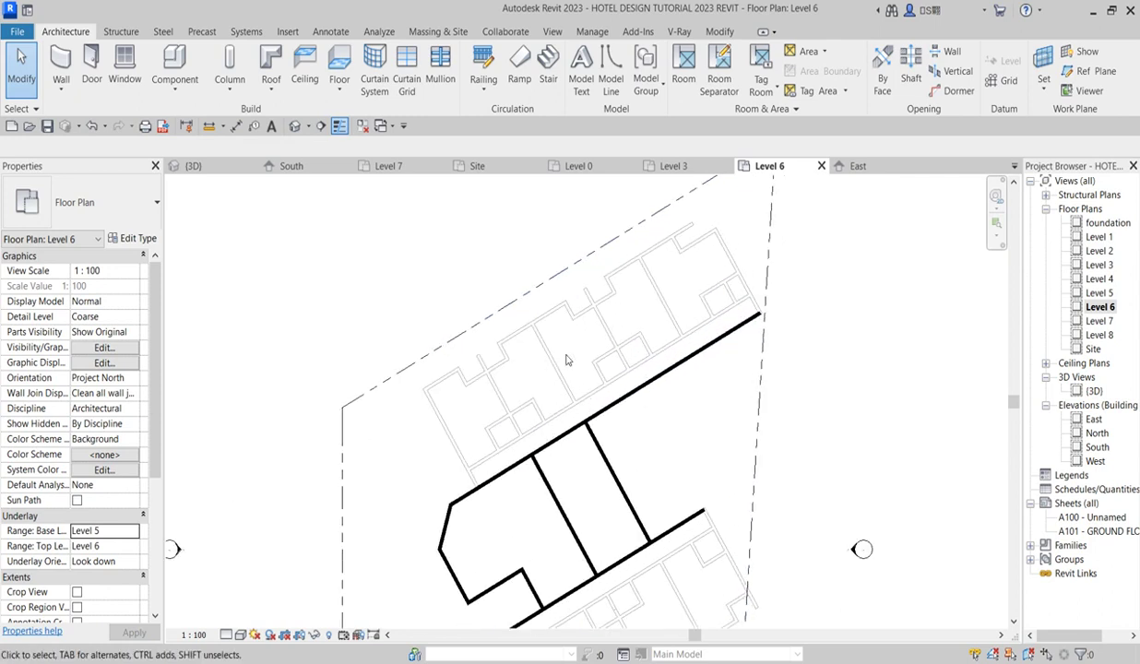
left_click(272, 90)
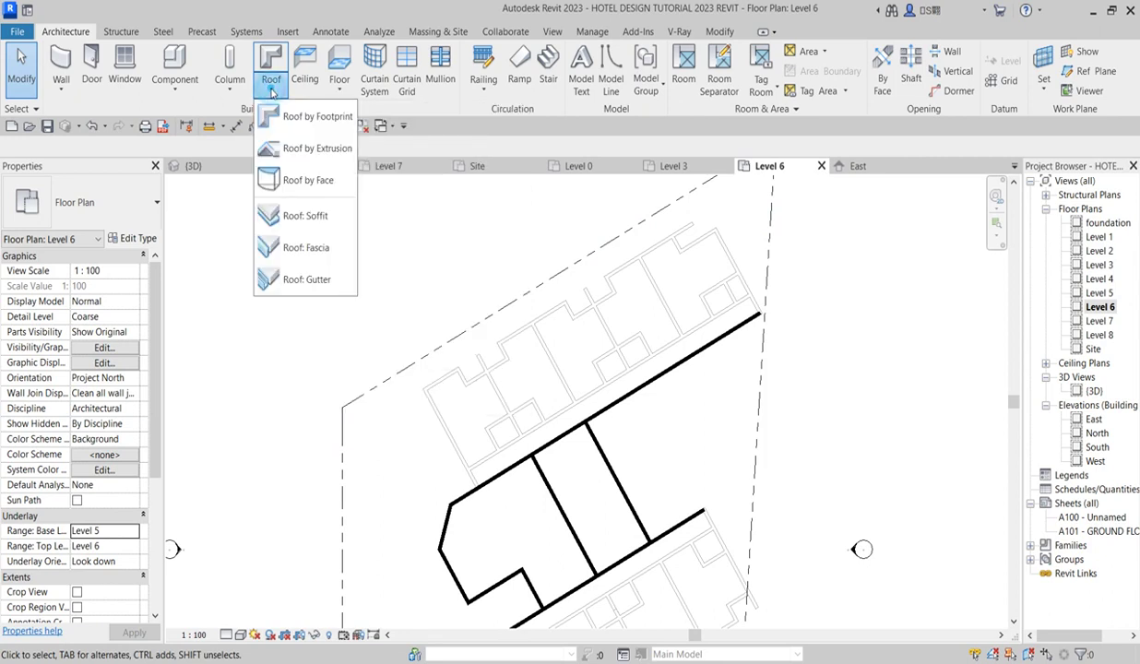
left_click(317, 118)
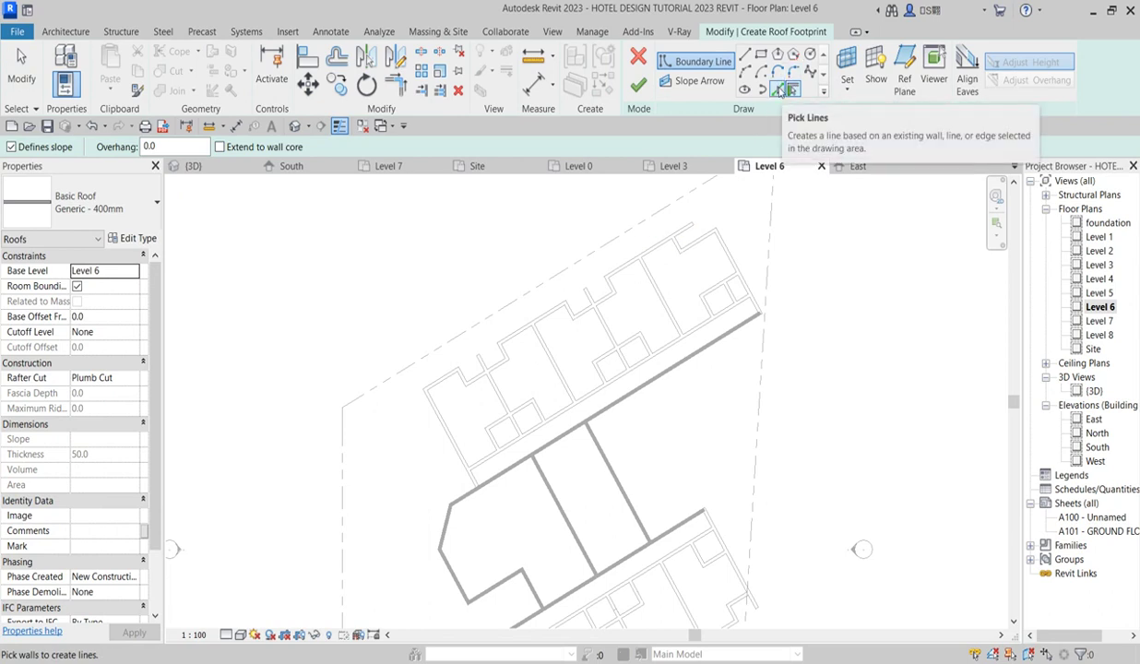
left_click(780, 90)
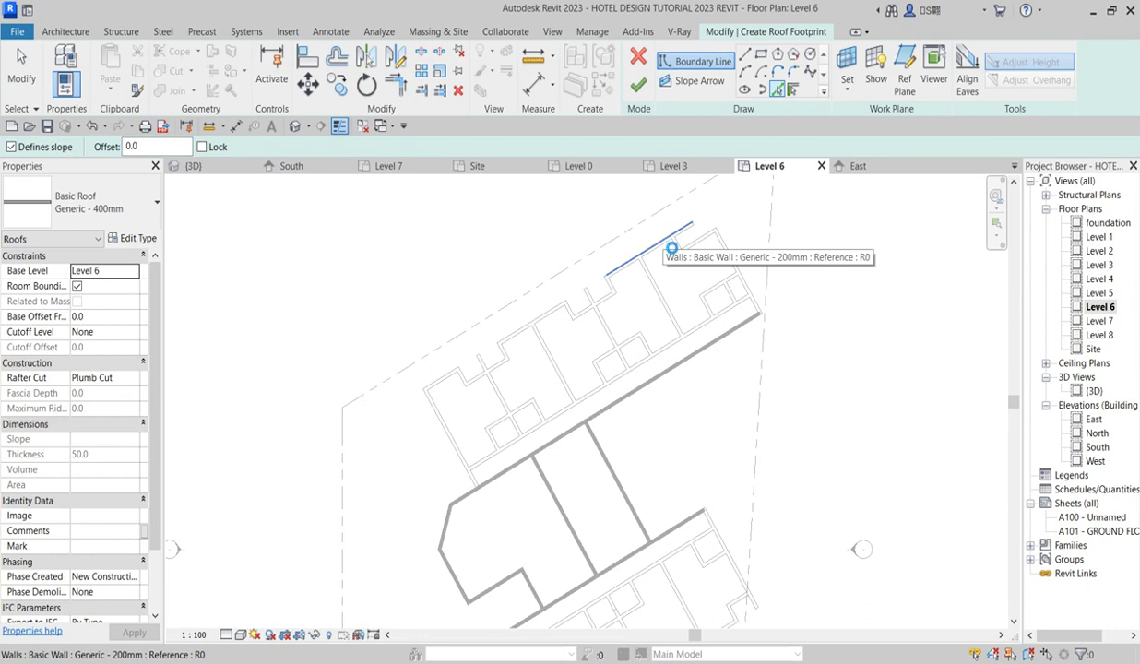
left_click(673, 249)
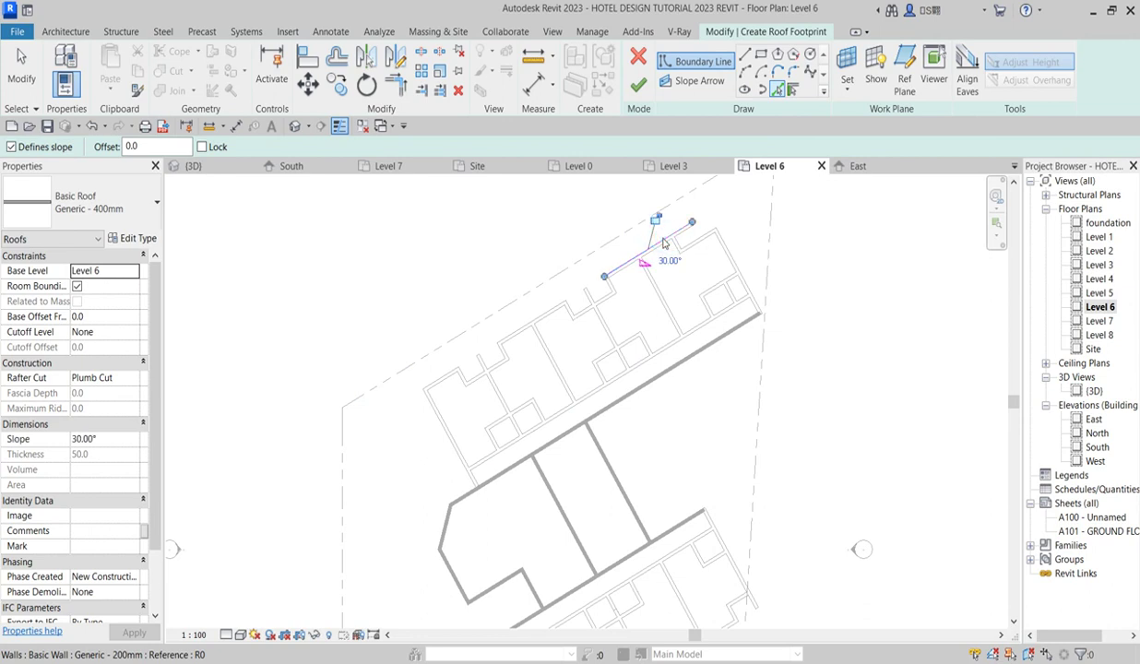
left_click(733, 256)
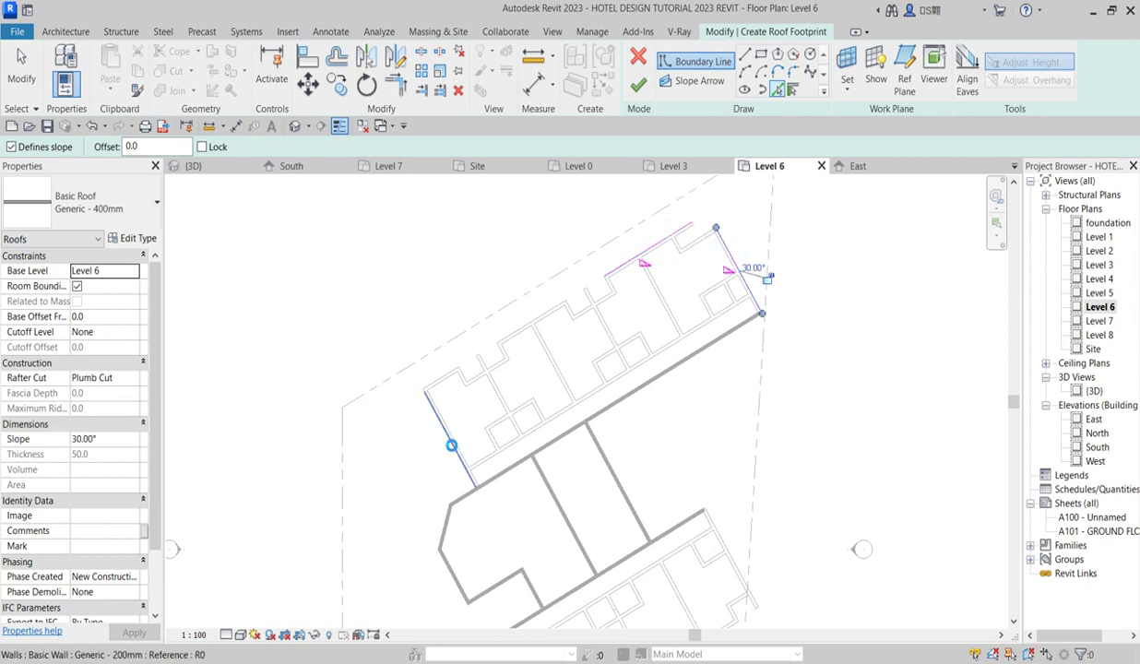
left_click(451, 441)
scroll(721, 403, "up", 2)
scroll(353, 426, "up", 4)
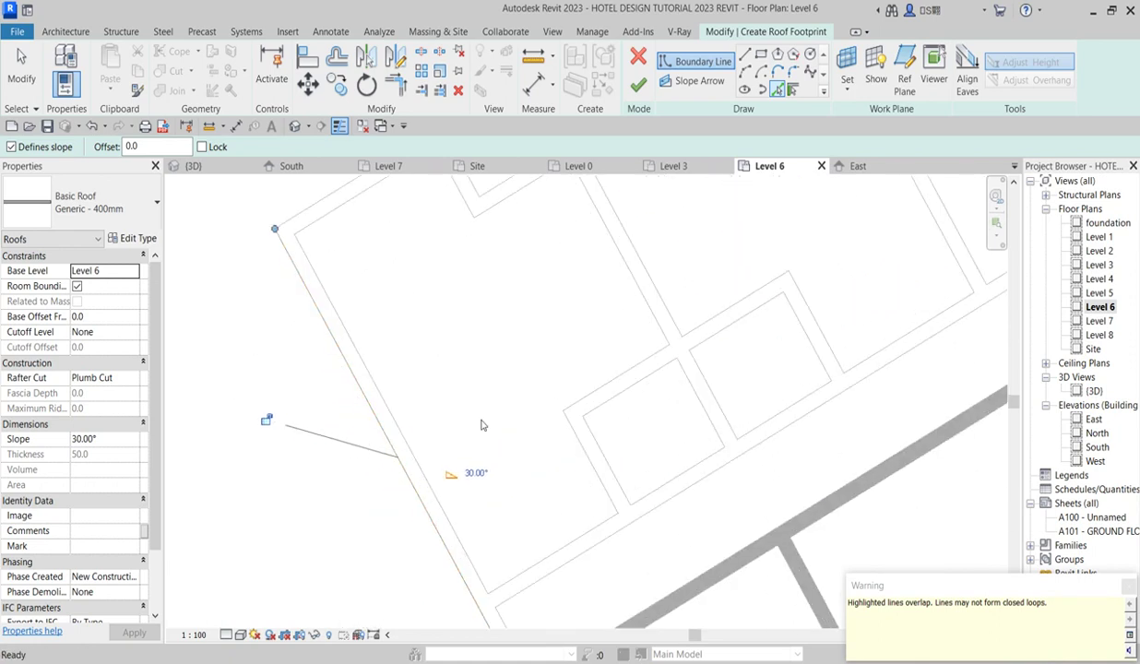
scroll(481, 426, "down", 4)
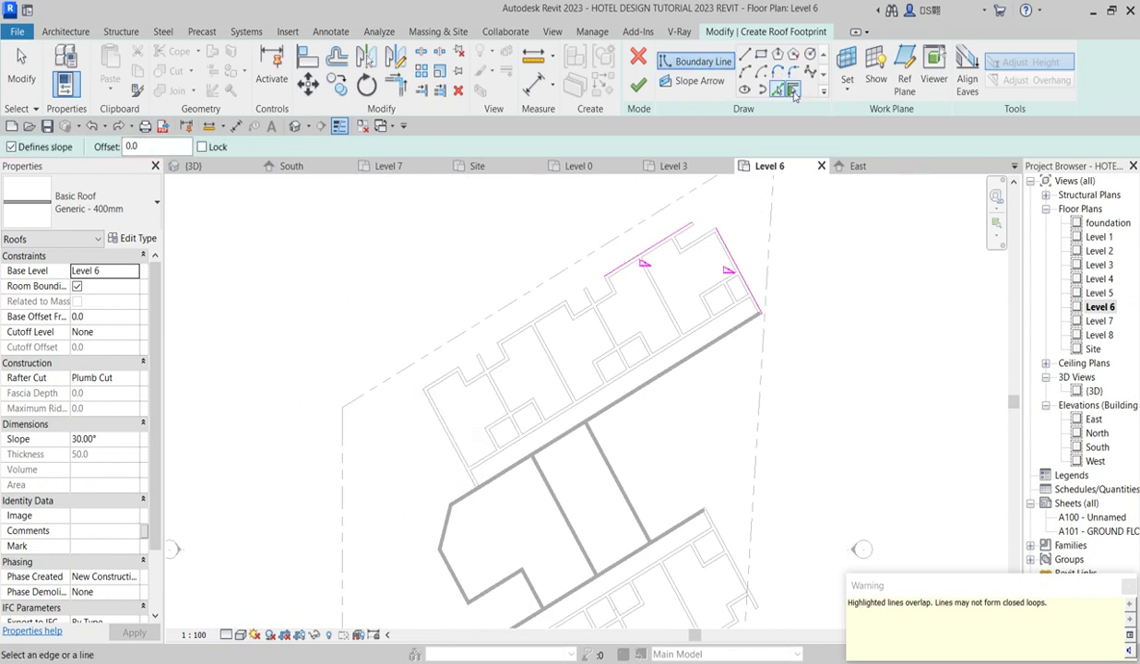
Step: Pick the northern wing's western end wall as a roof boundary line and trim it to a corner with the northern boundary line
left_click(778, 90)
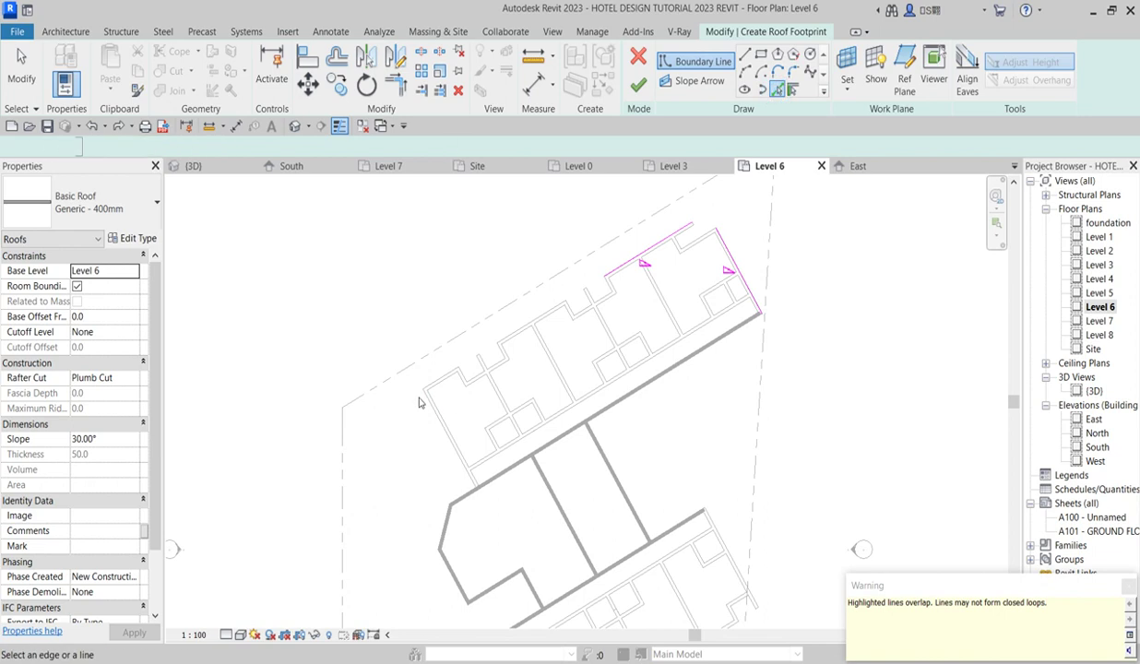
scroll(407, 369, "up", 2)
left_click(441, 417)
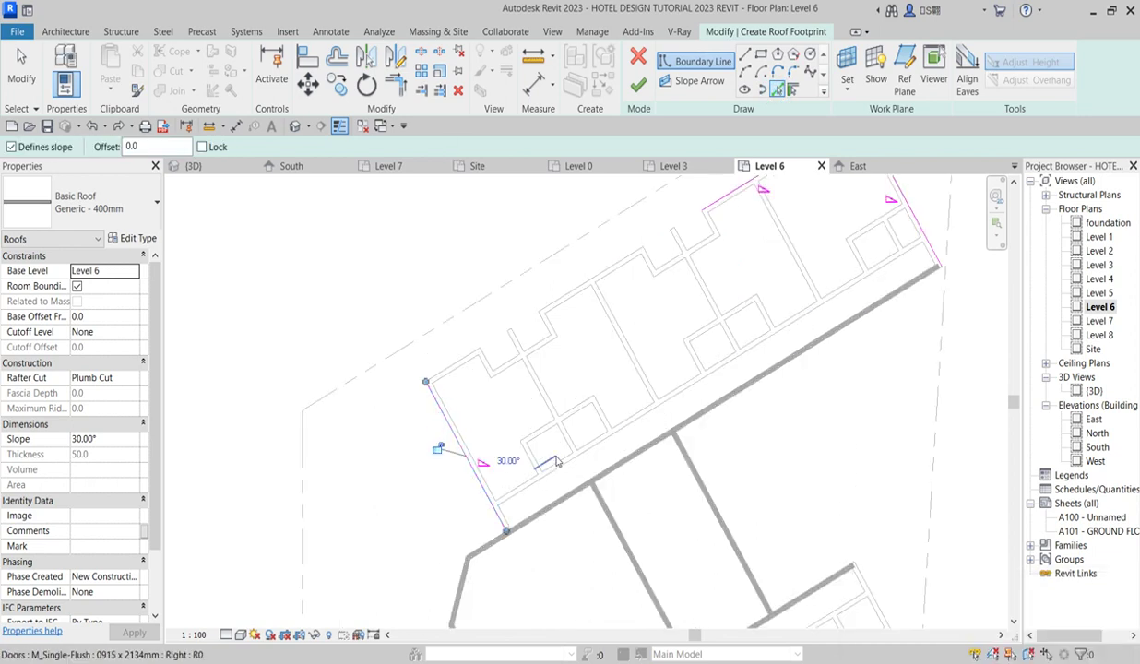
scroll(564, 415, "down", 2)
left_click(395, 83)
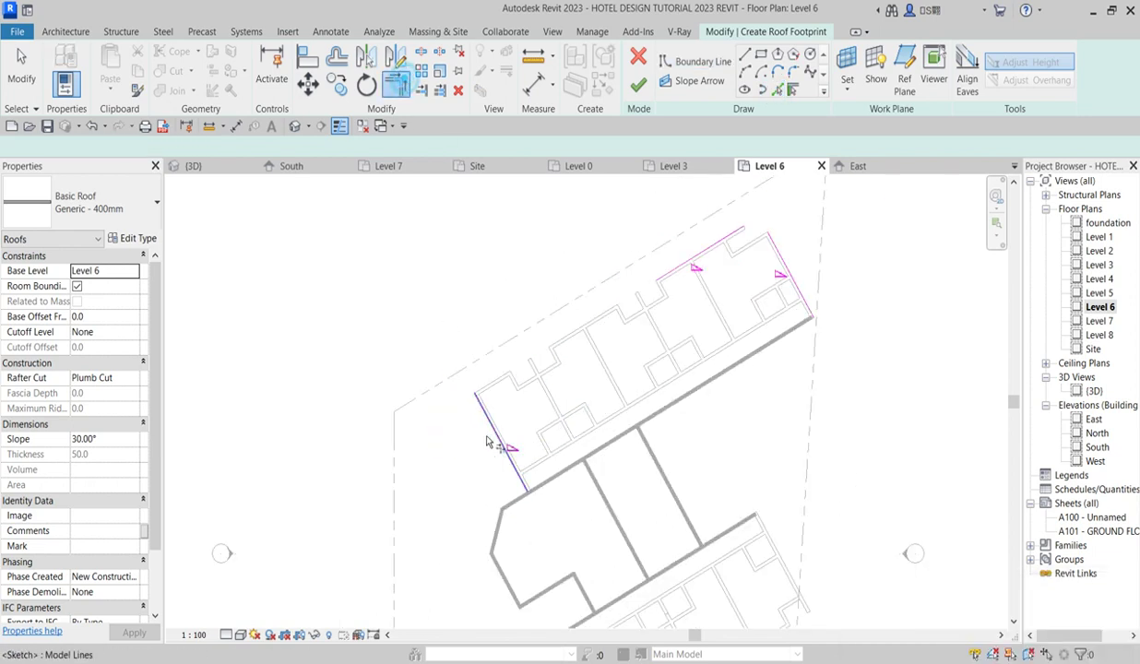
left_click(482, 406)
left_click(665, 274)
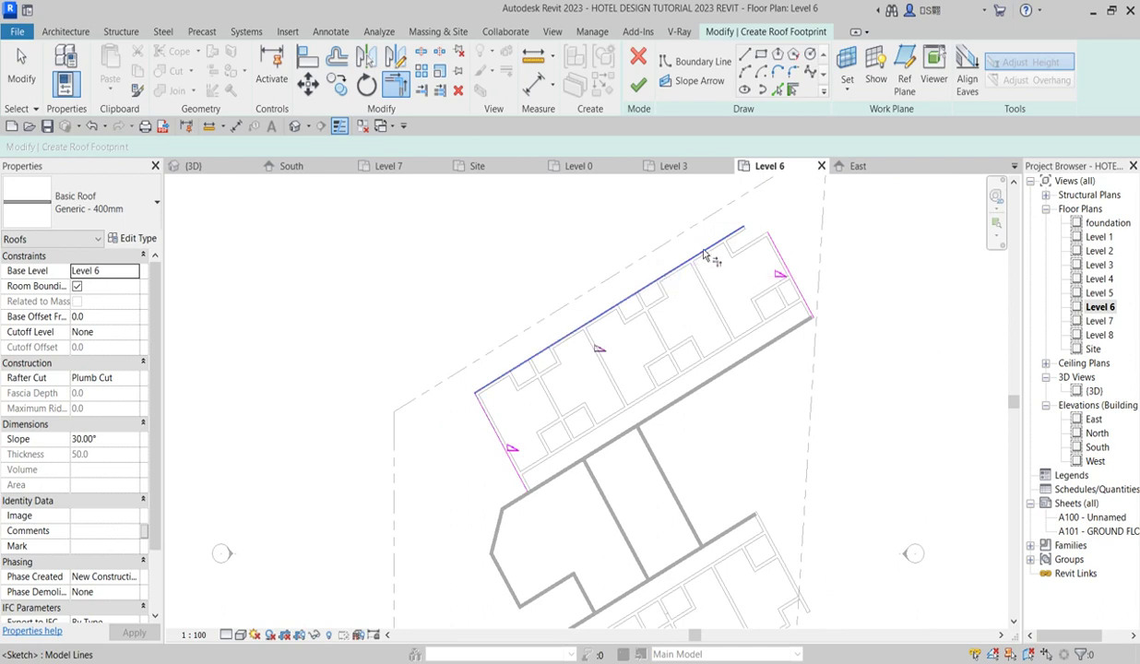
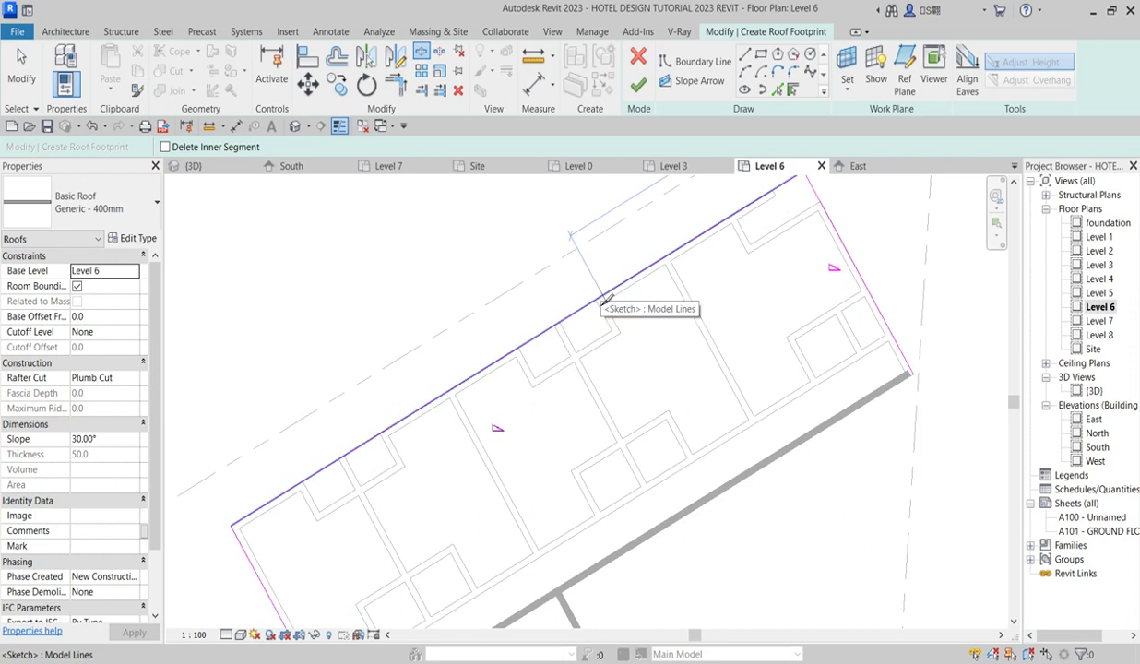
Step: Split the northern roof boundary line at the room division about 10200 mm from its eastern corner
scroll(606, 298, "up", 2)
scroll(604, 300, "down", 3)
scroll(591, 309, "up", 1)
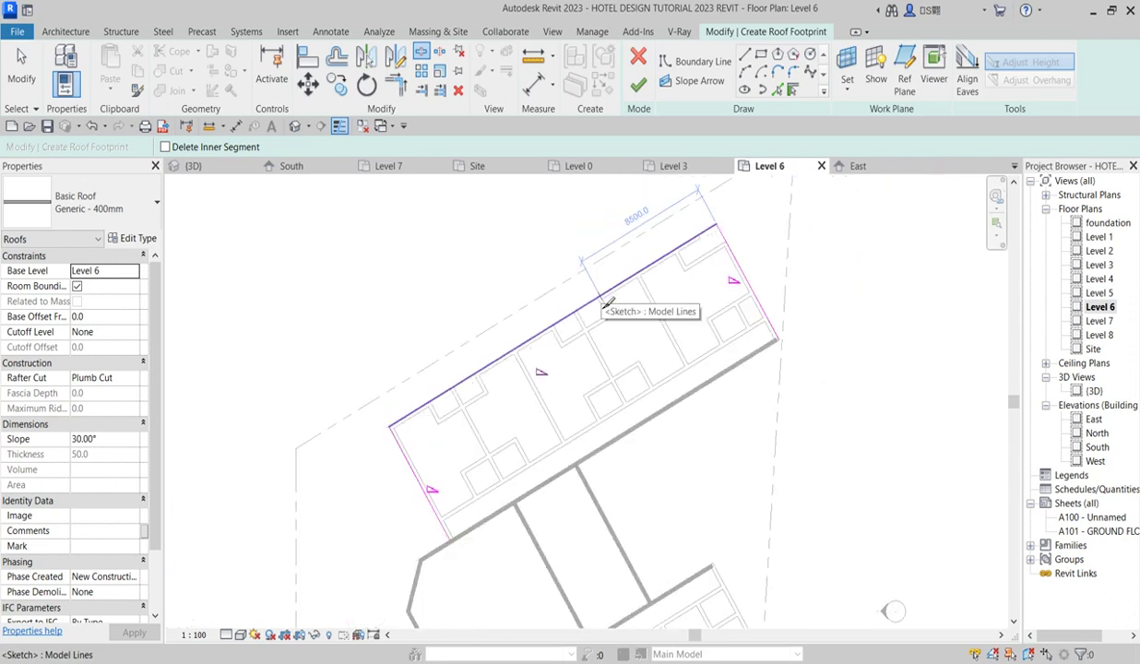
scroll(584, 316, "up", 1)
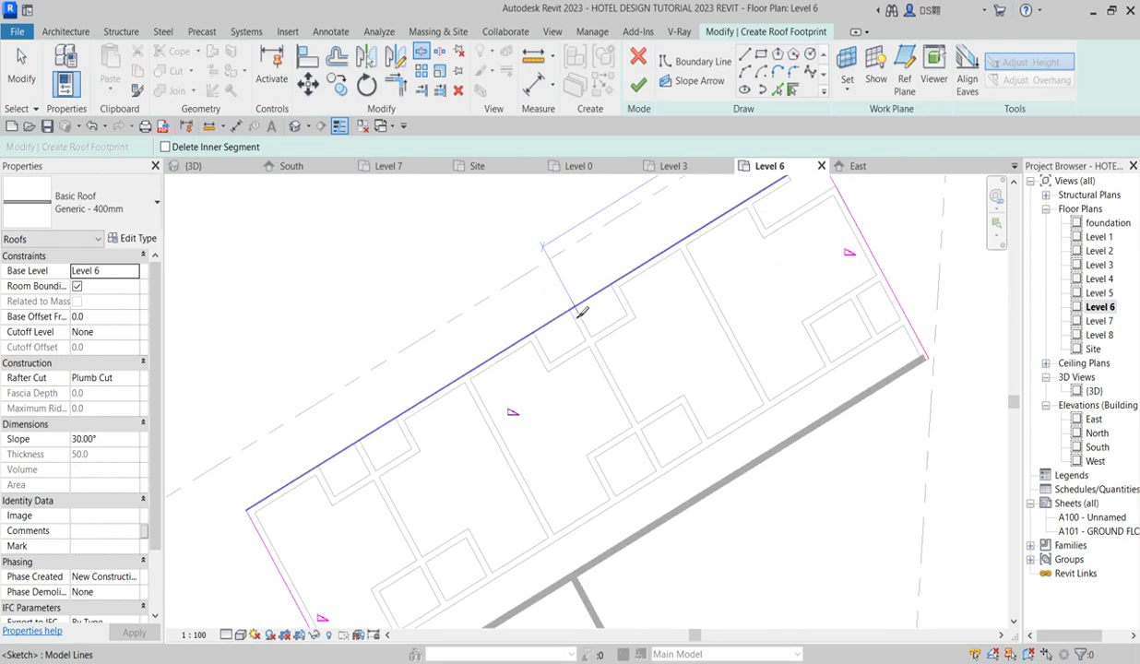
key("s")
key("l")
scroll(724, 430, "down", 3)
right_click(553, 196)
left_click(591, 214)
right_click(565, 205)
left_click(629, 236)
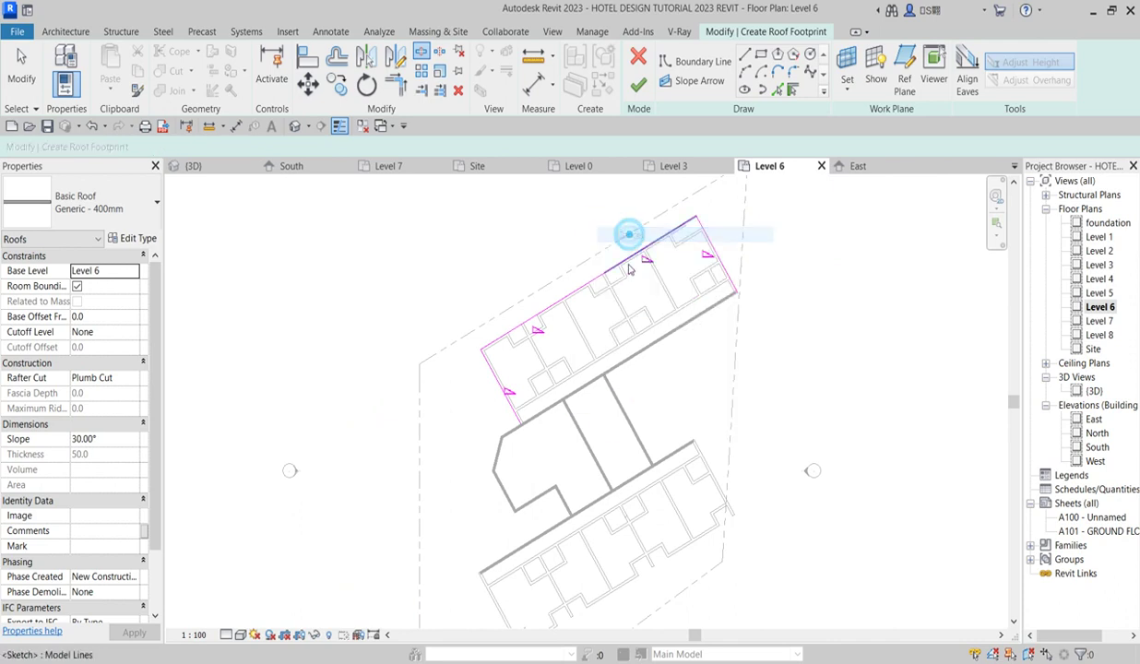
Step: Mirror a copy of both northern roof boundary segments across an axis through the eastern boundary's midpoint, placing them along the corridor wall
left_click(565, 301)
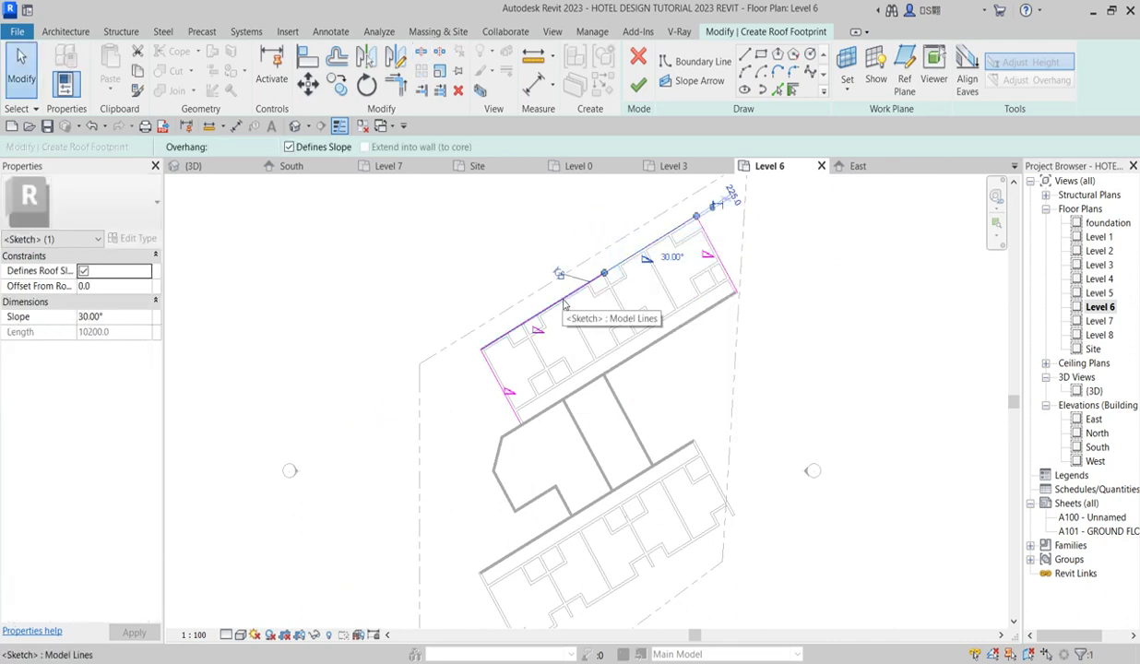
left_click(565, 302, "ctrl")
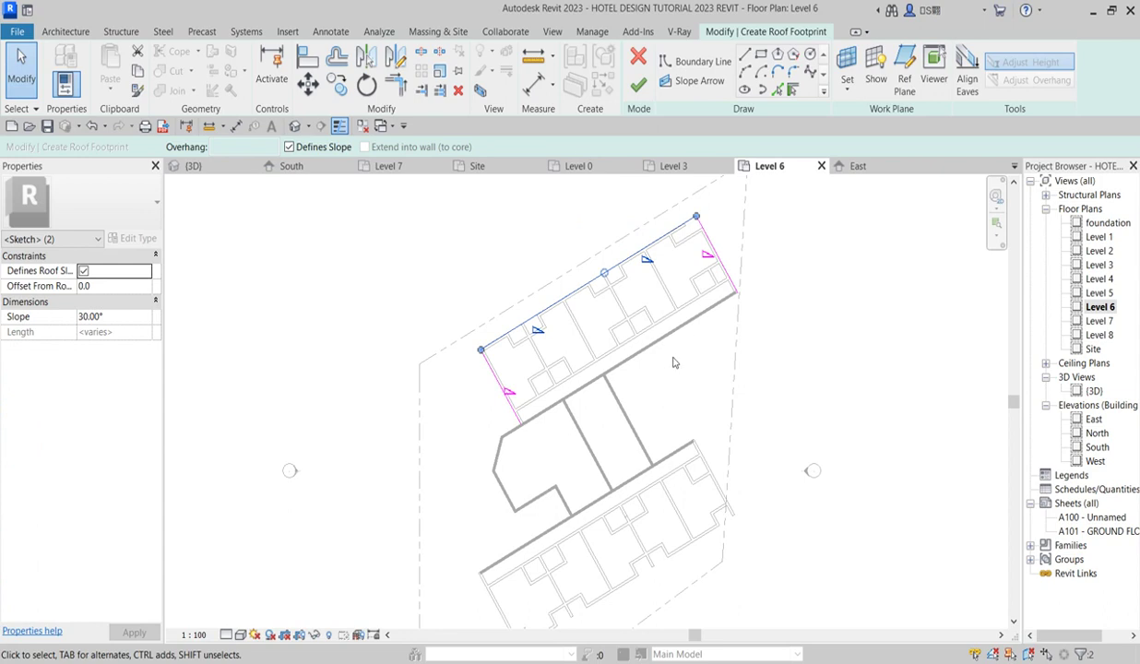
left_click(395, 57)
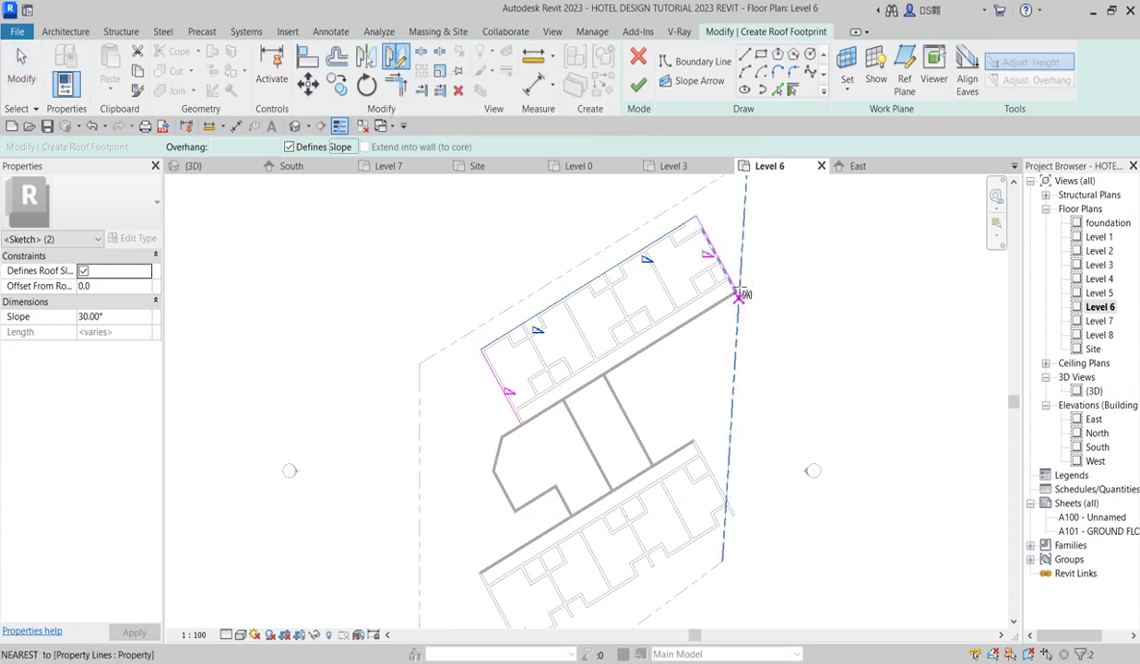
scroll(731, 276, "up", 4)
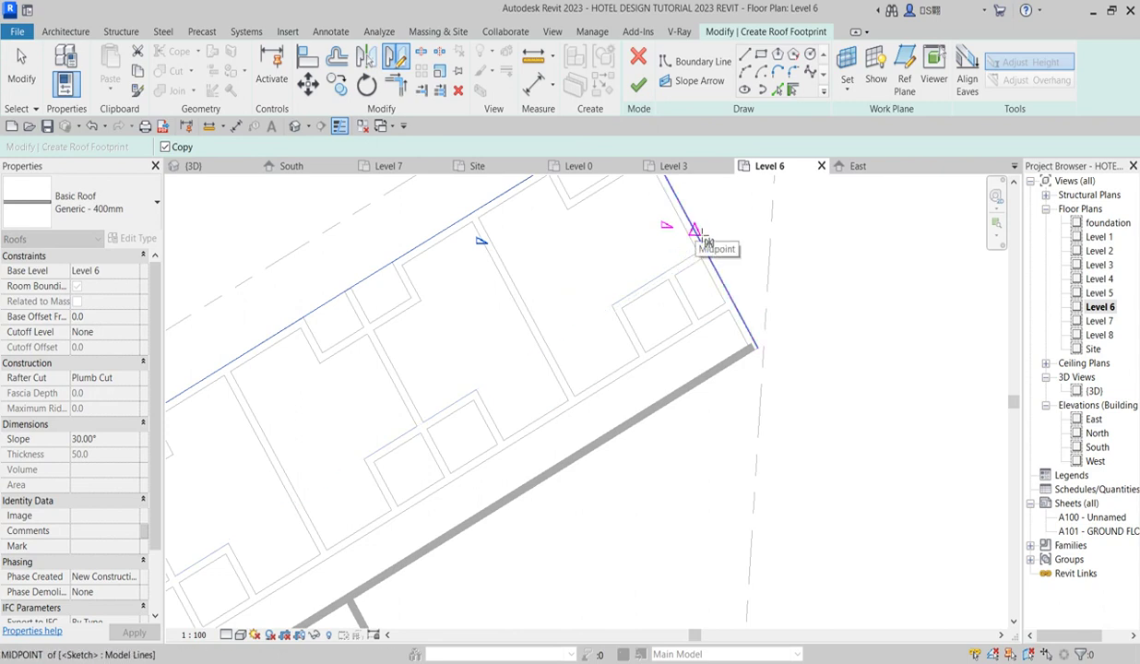
left_click(701, 236)
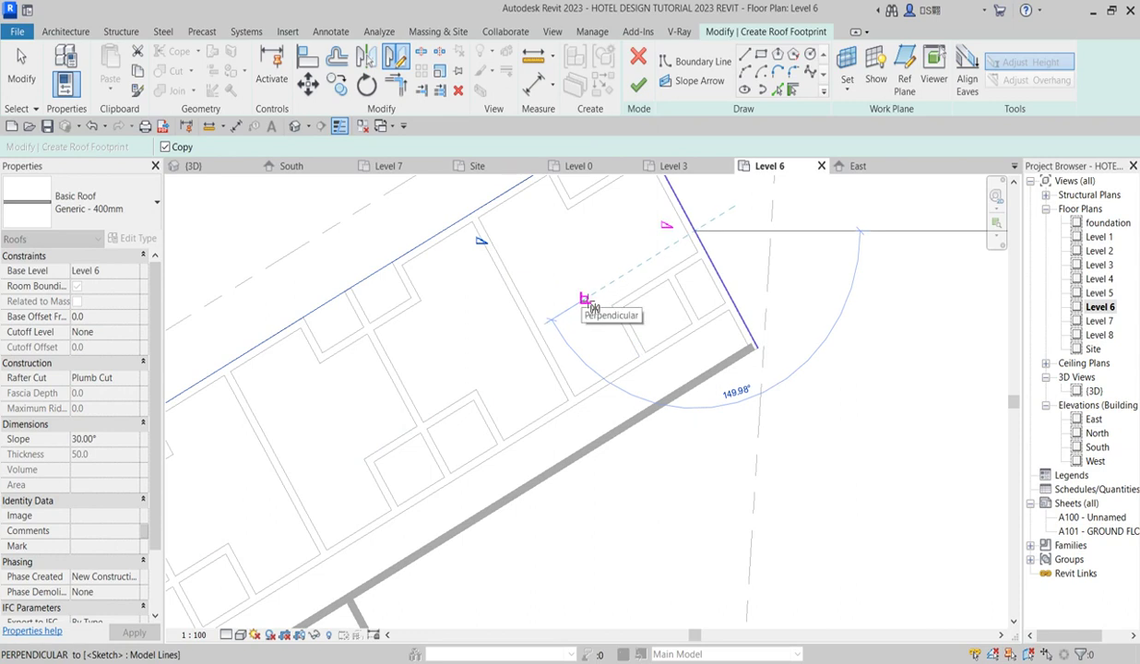
left_click(584, 300)
scroll(590, 378, "down", 3)
scroll(600, 369, "up", 4)
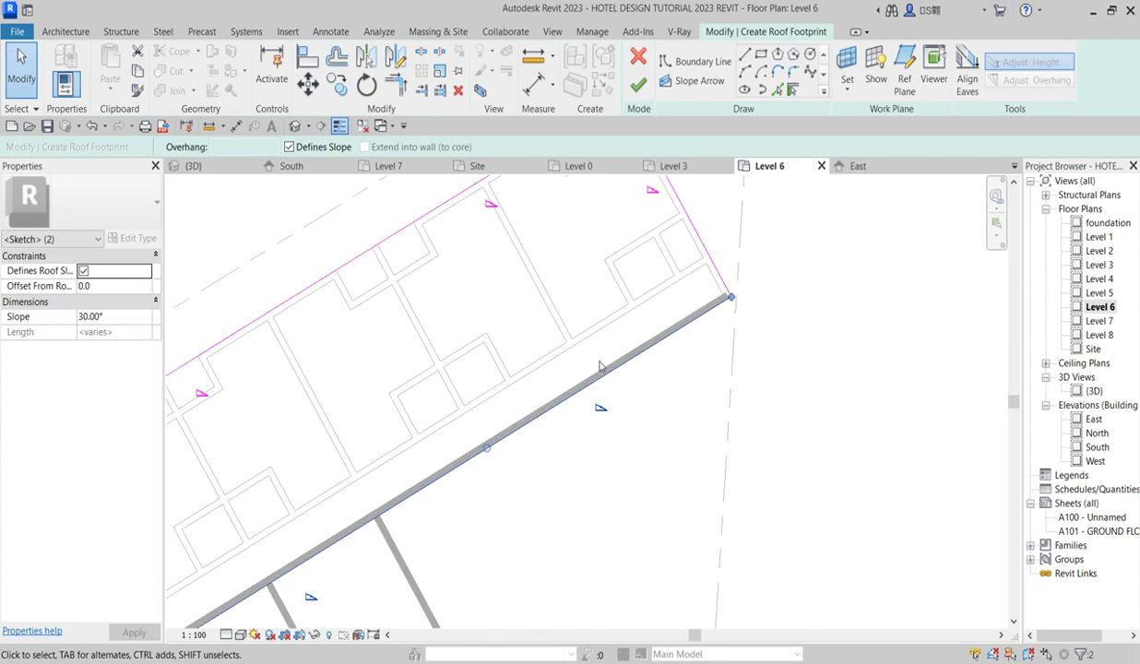
scroll(731, 344, "up", 2)
scroll(805, 279, "down", 3)
scroll(873, 279, "up", 4)
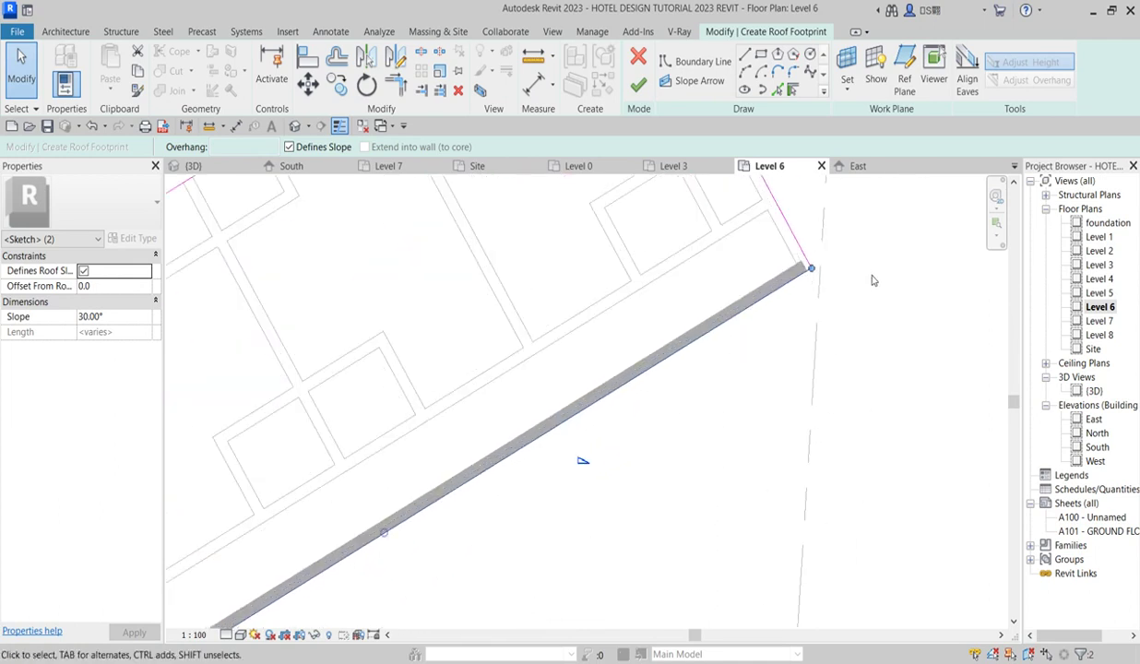
key("Escape")
scroll(446, 459, "down", 5)
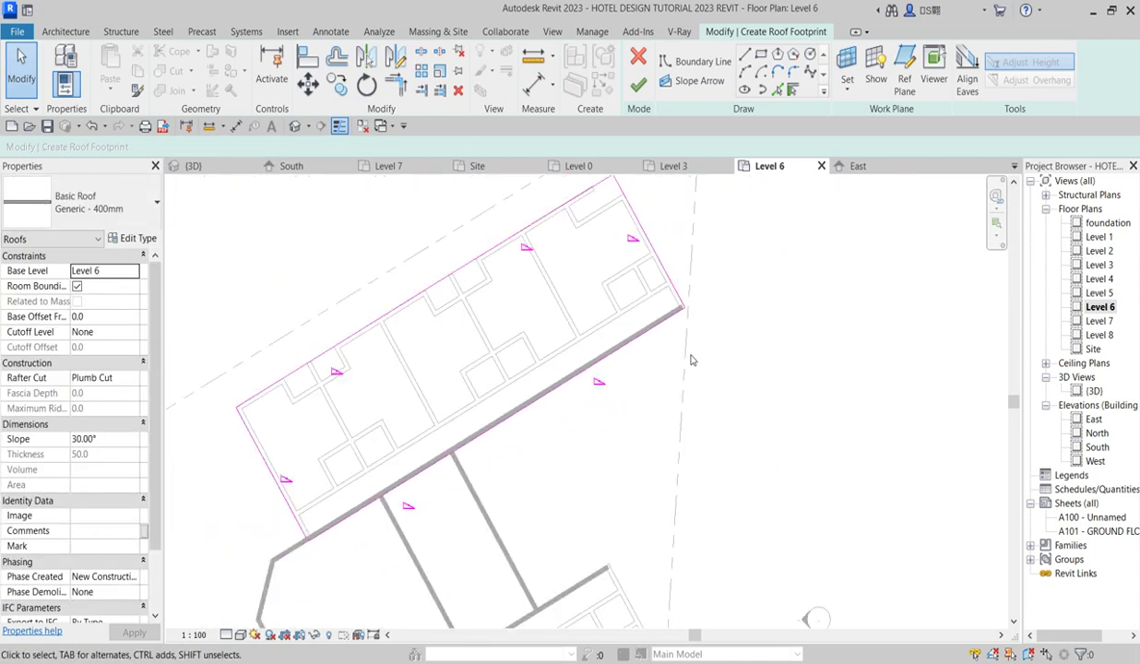
Step: Turn off Defines Slope for the western segments of the northern and southern roof boundaries and for the western end line
scroll(318, 446, "up", 3)
scroll(537, 426, "down", 4)
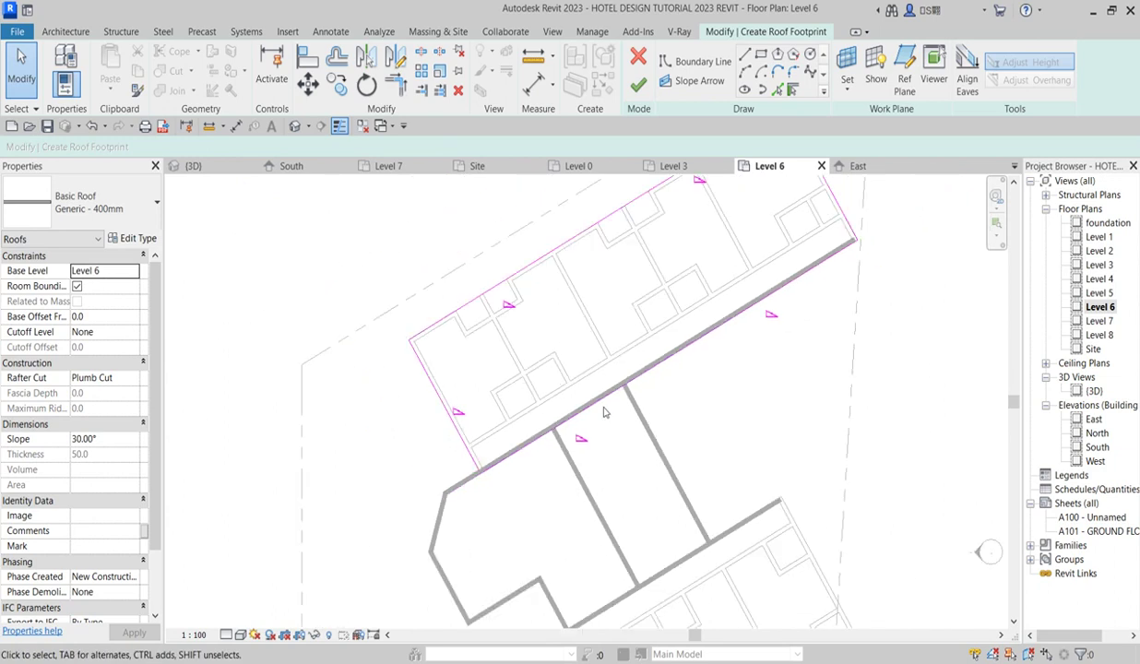
left_click(604, 406)
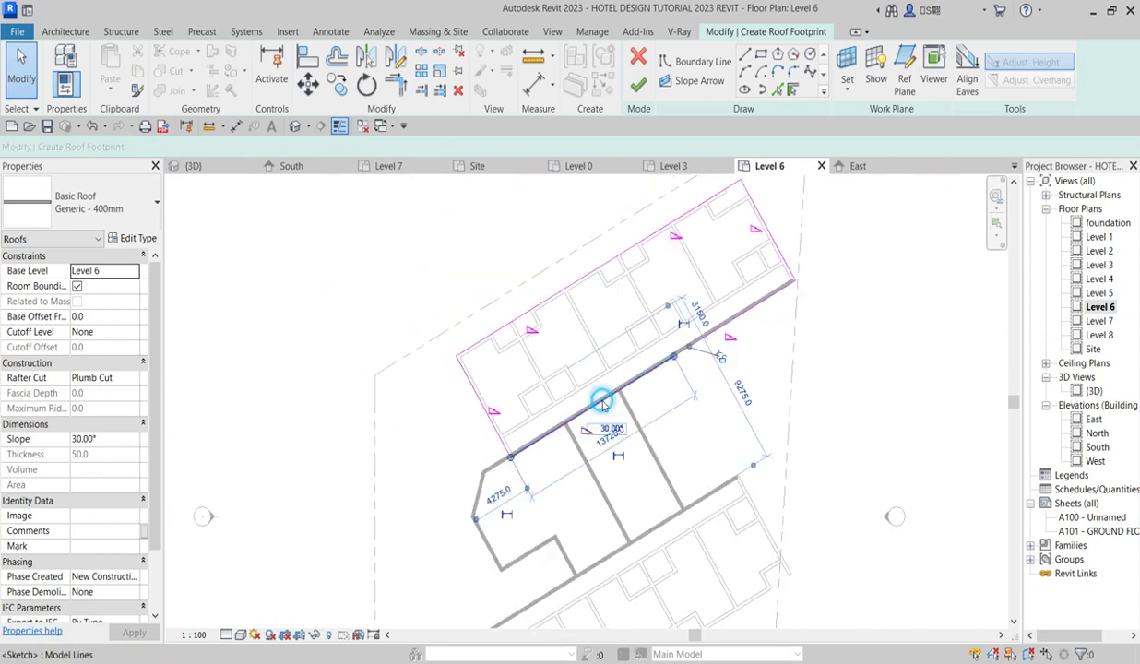
left_click(550, 312, "ctrl")
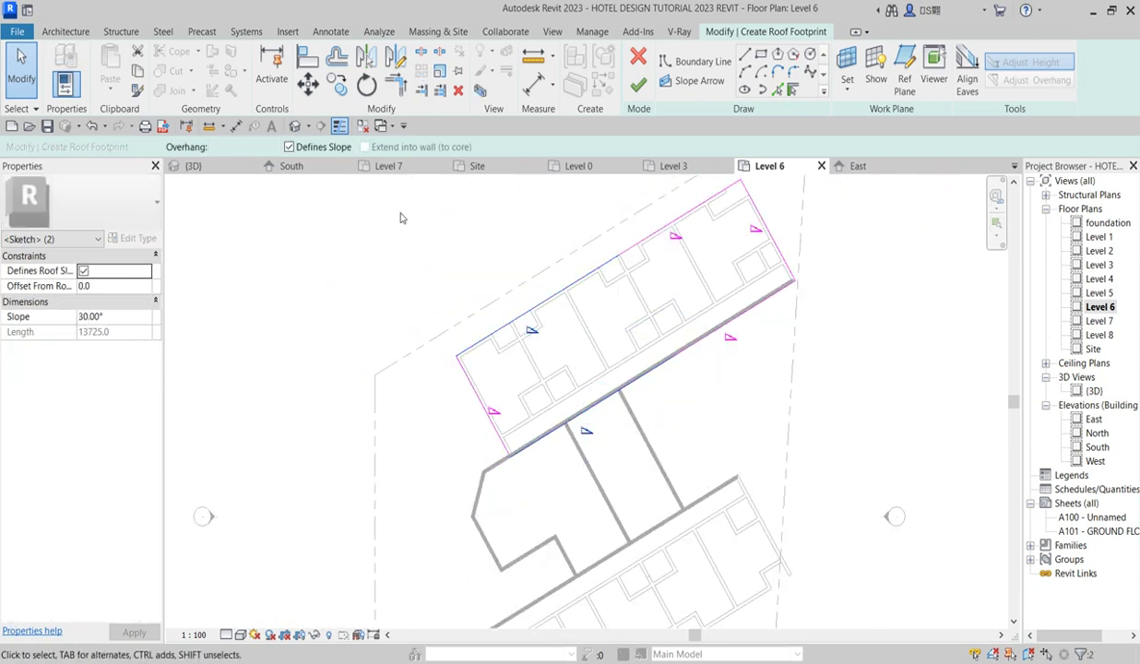
left_click(289, 148)
left_click(480, 395)
left_click(291, 149)
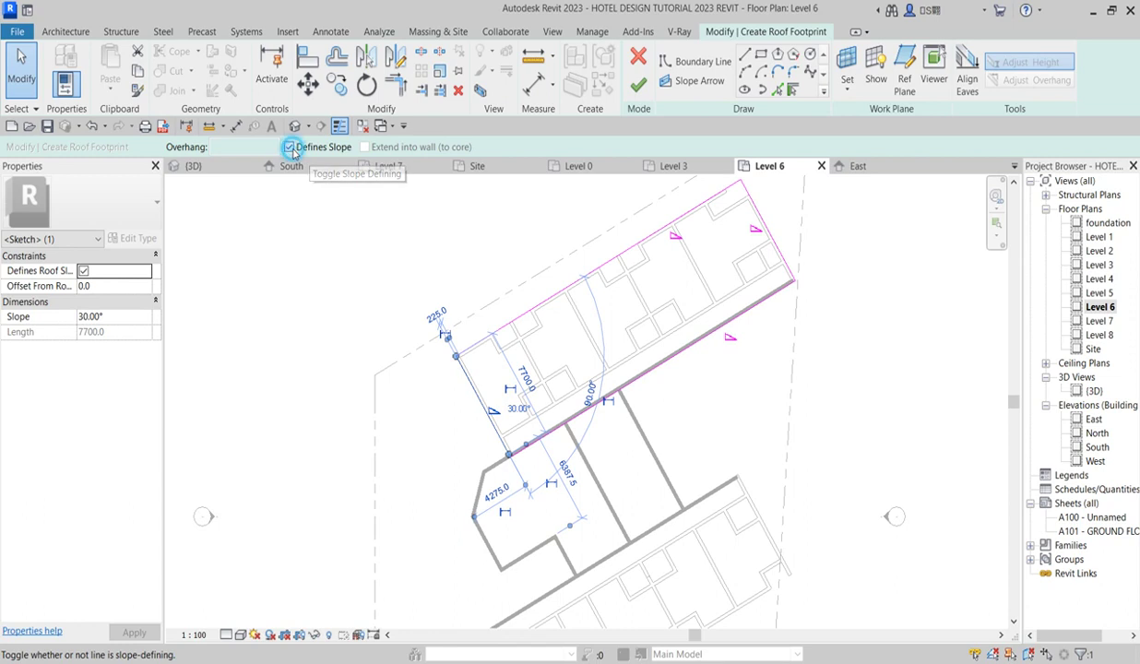
left_click(518, 250)
scroll(541, 316, "down", 2)
scroll(540, 317, "up", 2)
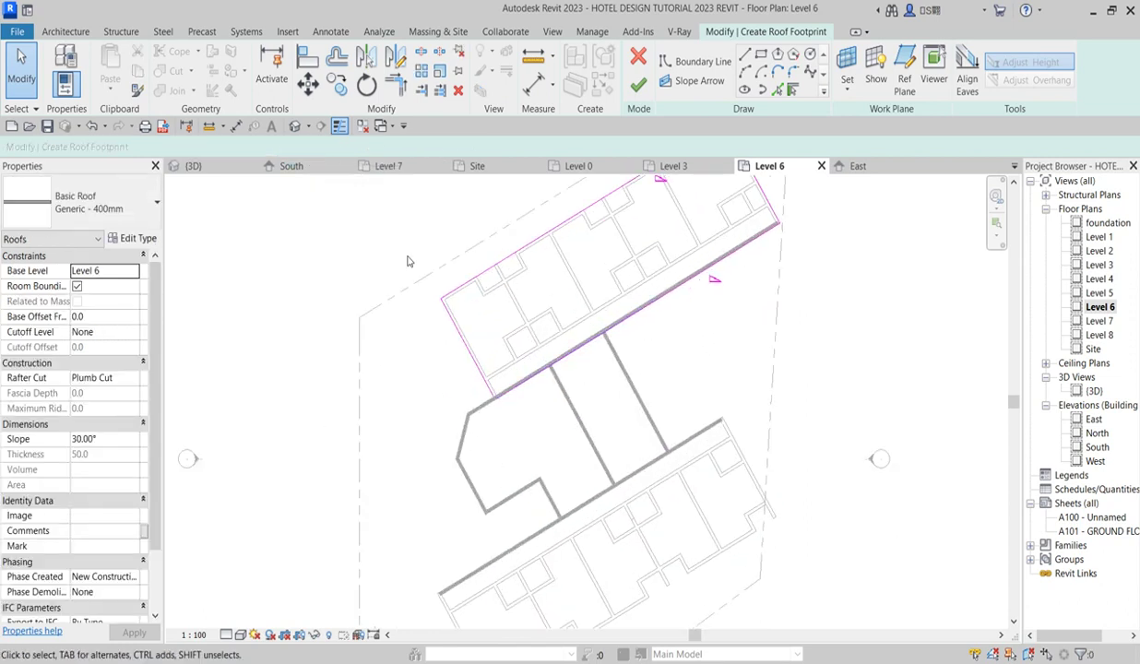
Step: Draw a slope arrow about 6860 mm long from the northern boundary's split point to the midpoint of its western segment
scroll(646, 476, "down", 2)
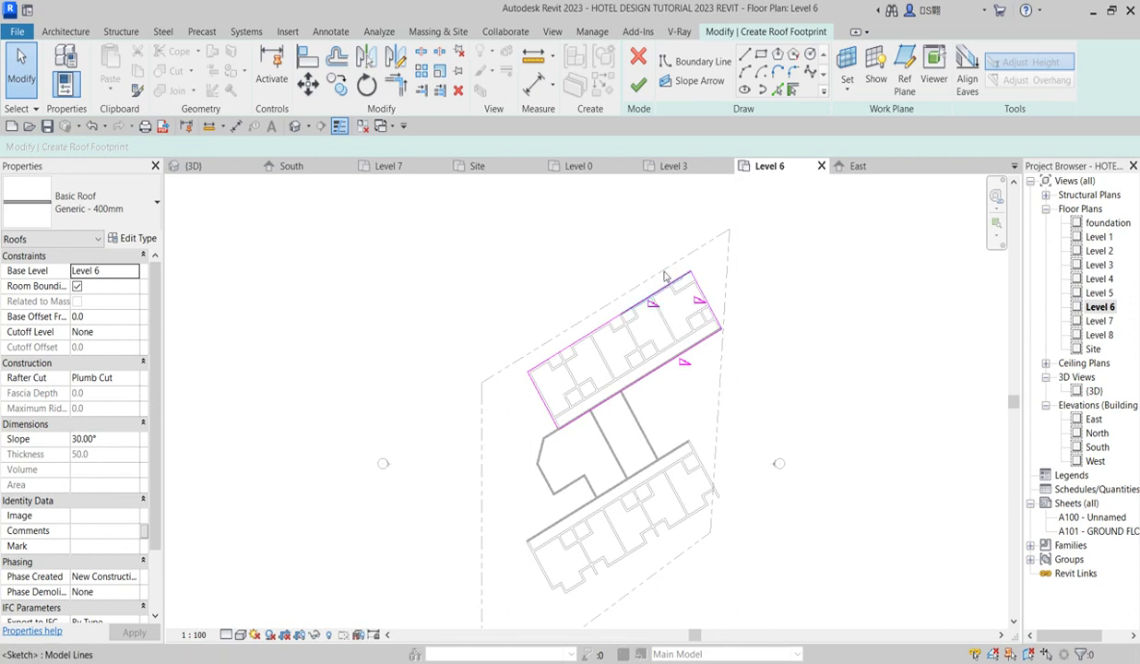
scroll(617, 346, "up", 2)
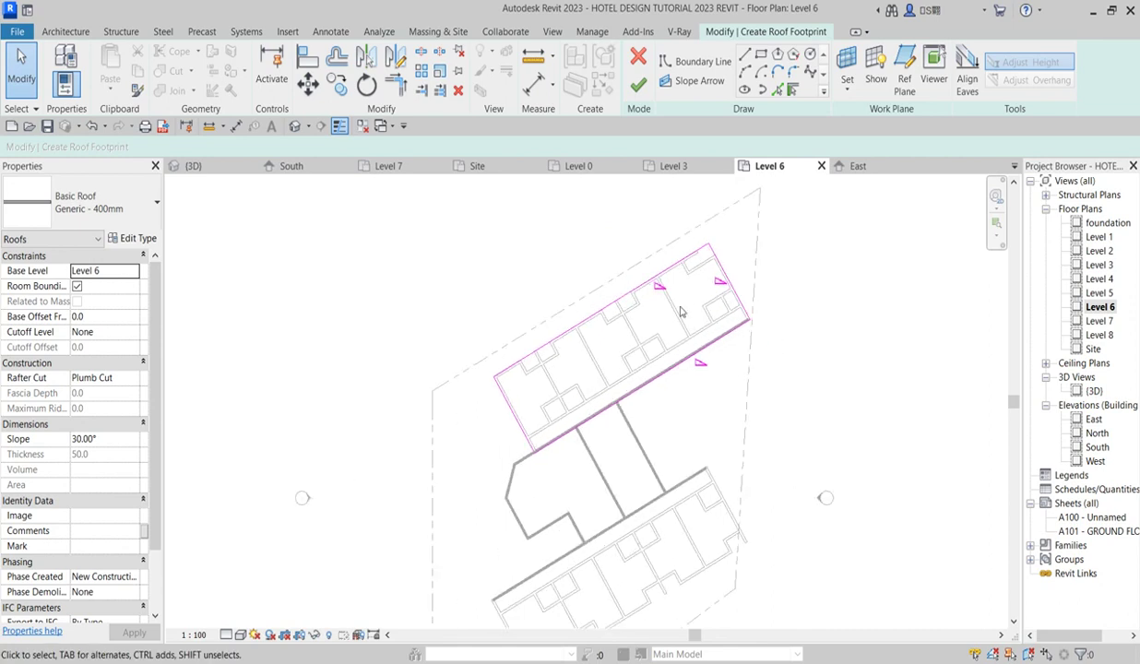
scroll(567, 327, "up", 1)
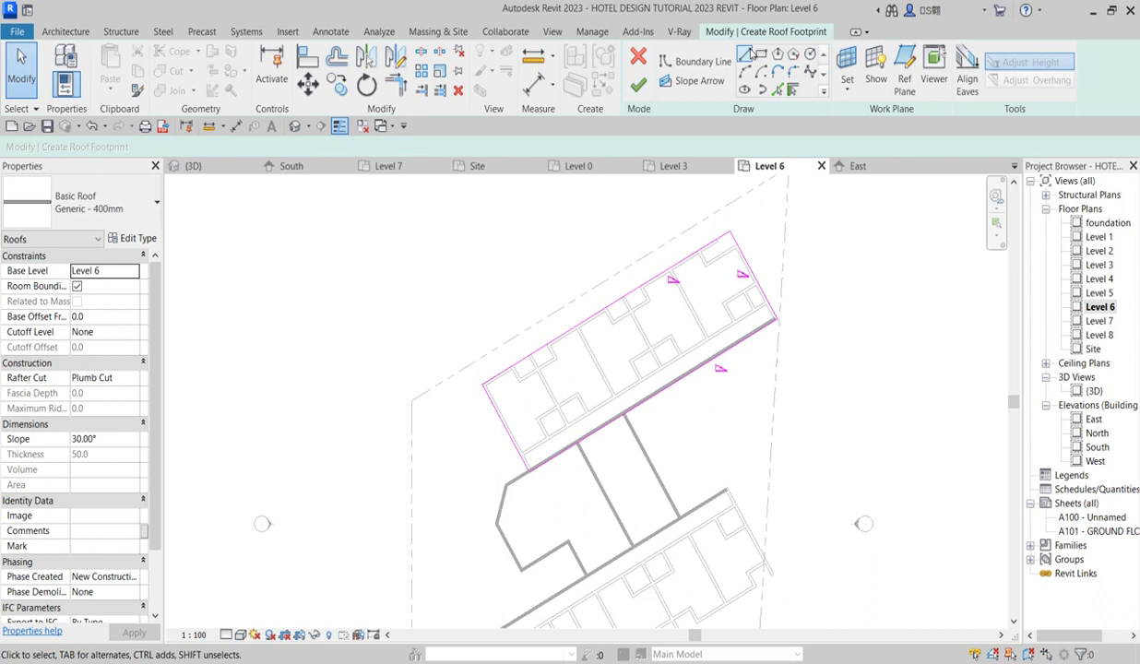
left_click(700, 81)
scroll(650, 268, "up", 3)
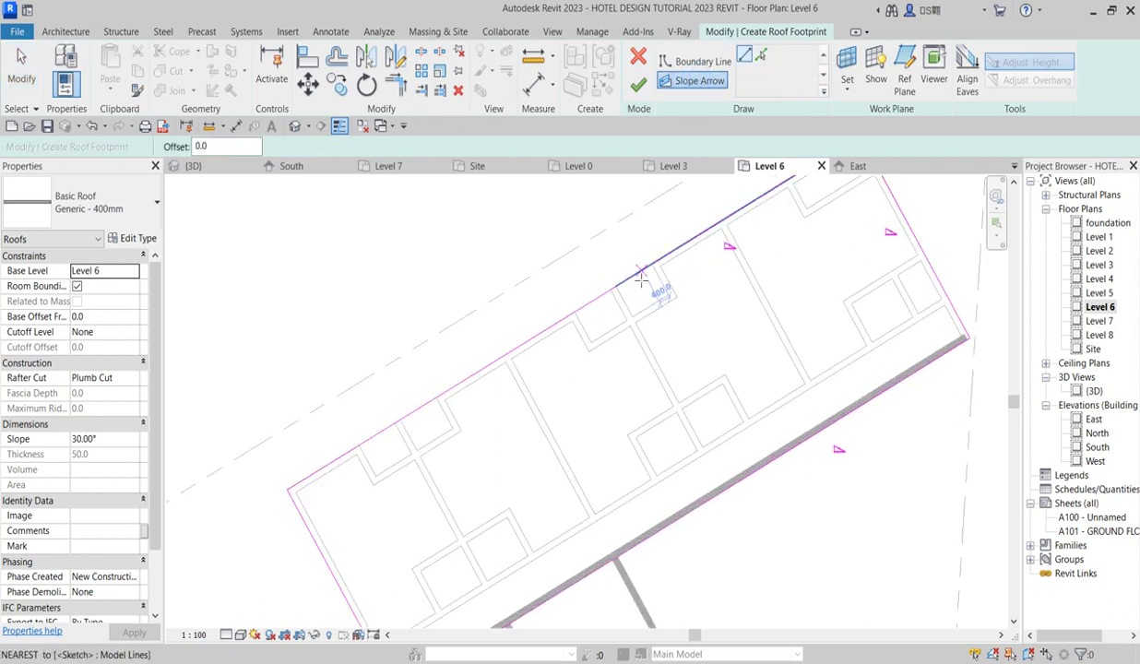
left_click(615, 288)
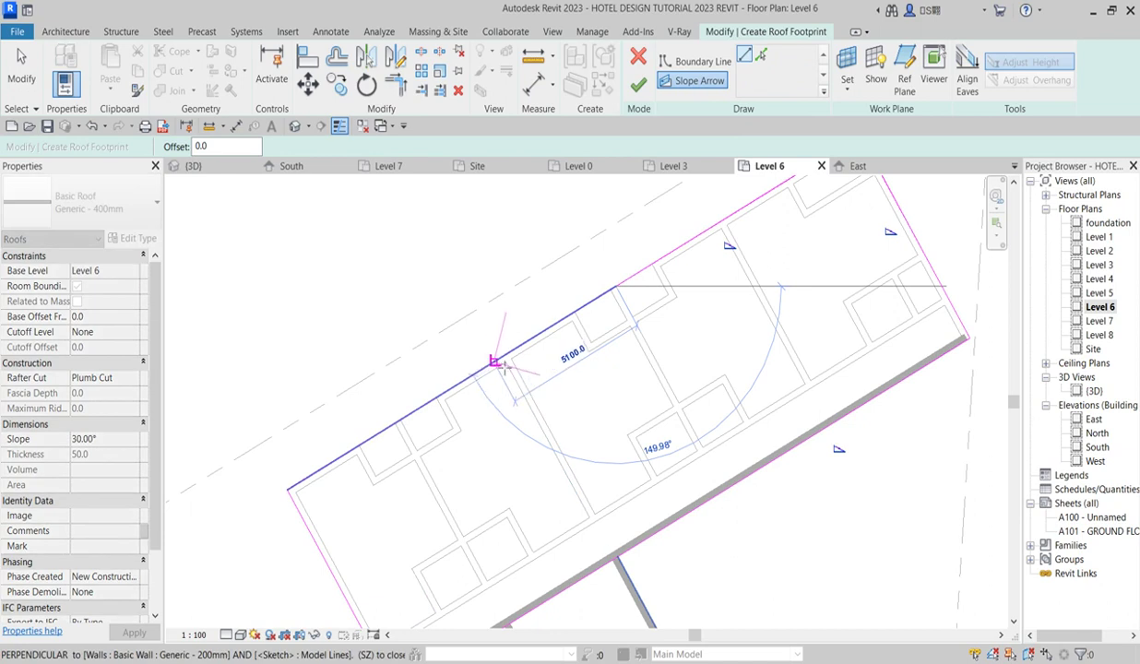
left_click(453, 389)
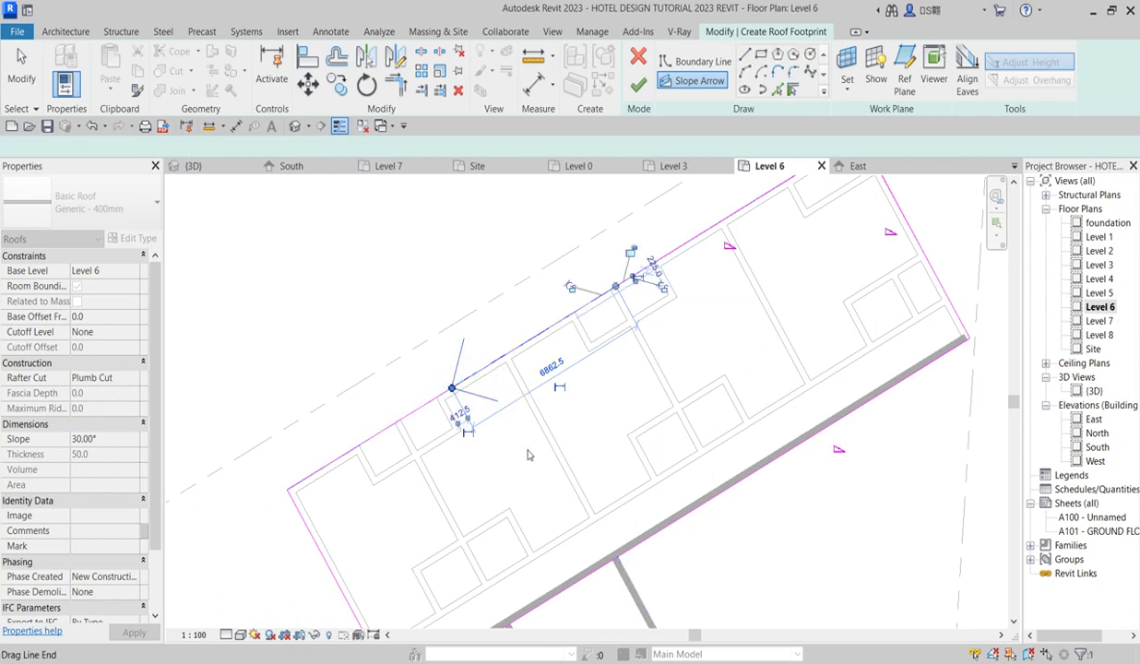
Step: Draw an opposing slope arrow from the roof's northwest corner to the head of the first arrow on the northern boundary
left_click(694, 81)
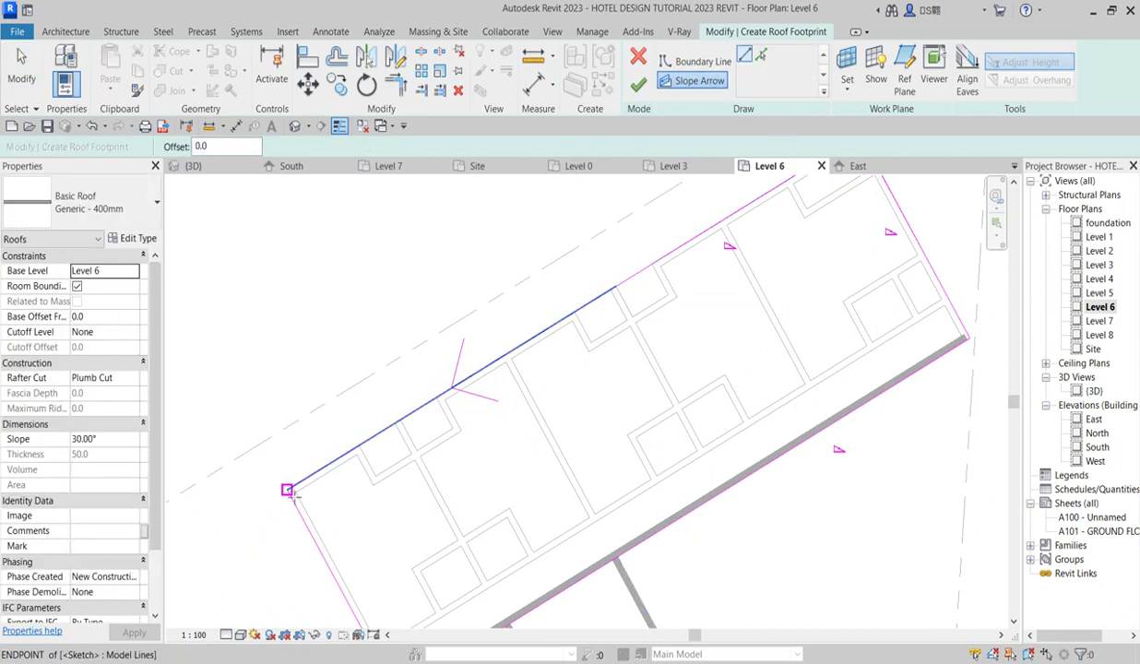
left_click(287, 490)
left_click(450, 389)
scroll(504, 318, "down", 3)
Step: Draw a slope arrow about 6860 mm long from the southern boundary's western end to the midpoint of its western segment
left_click(698, 61)
left_click(691, 84)
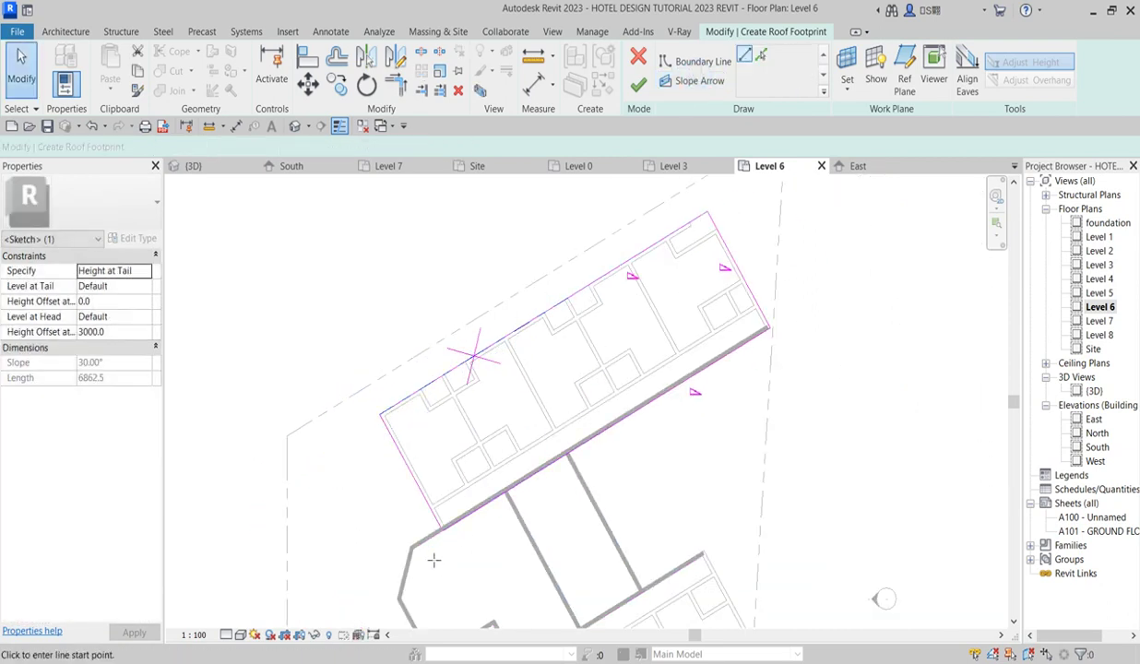
left_click(443, 533)
scroll(564, 451, "up", 3)
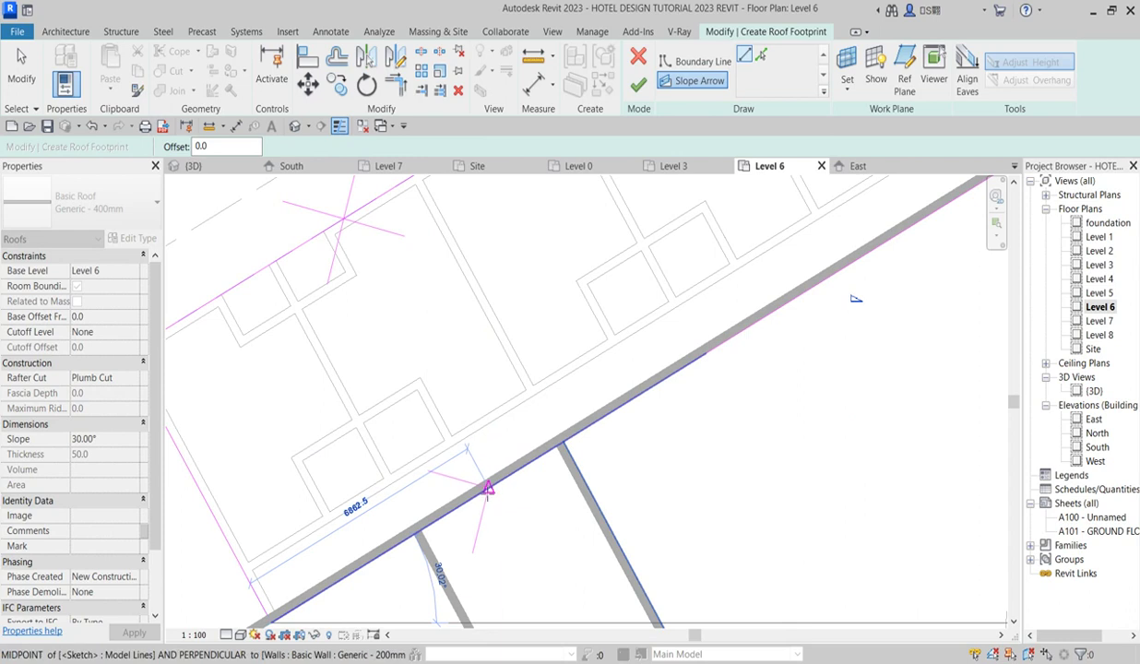
left_click(489, 492)
key("Escape")
key("Escape")
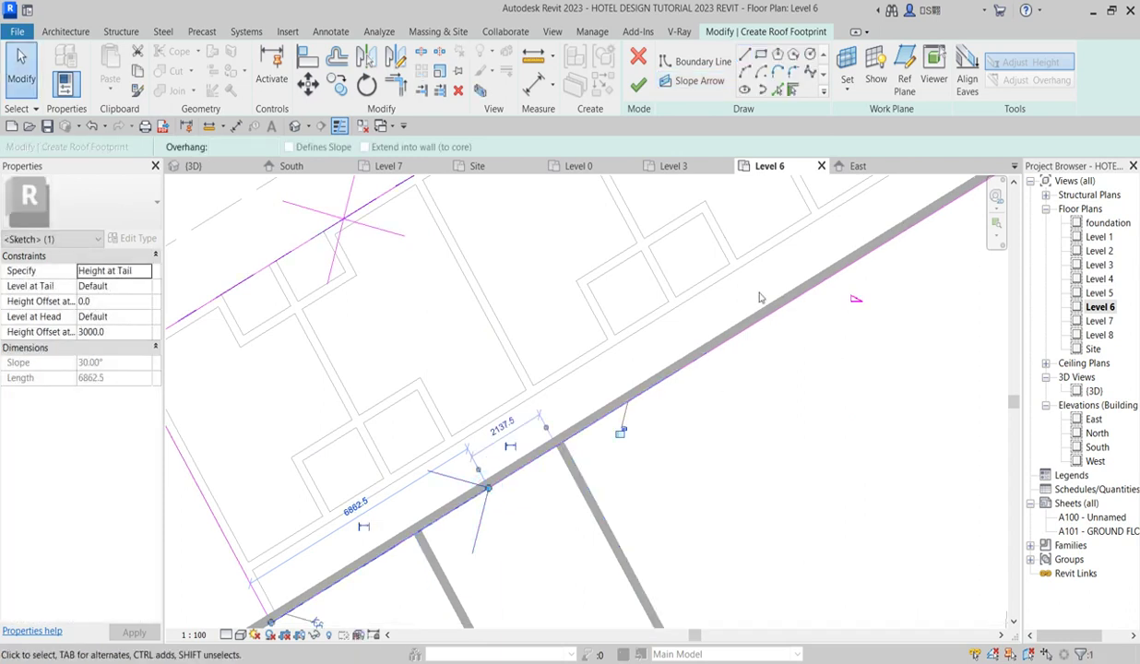
Step: Draw an opposing slope arrow from the southern boundary's split point to the midpoint of its western segment and leave the command
left_click(690, 81)
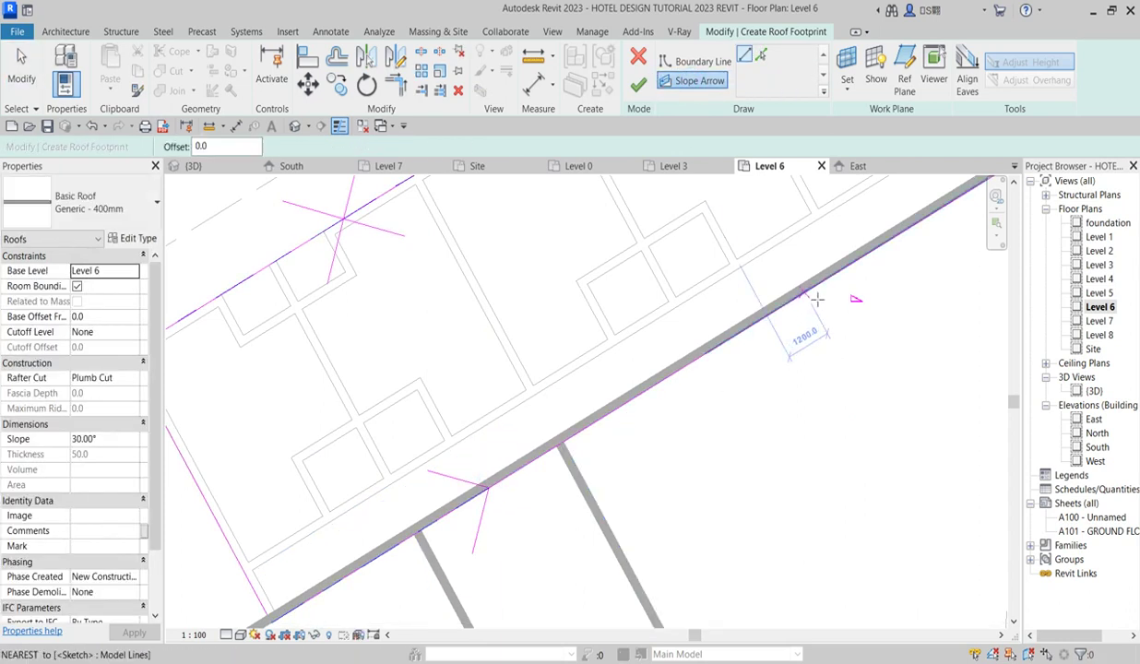
left_click(707, 355)
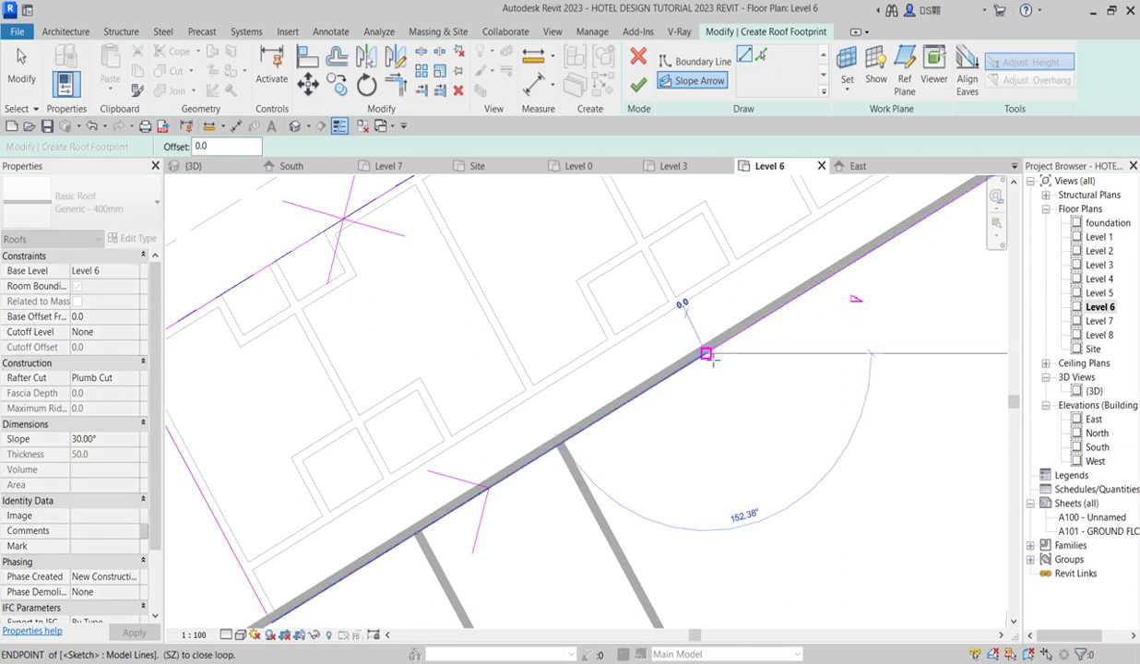
scroll(707, 356, "down", 2)
left_click(552, 461)
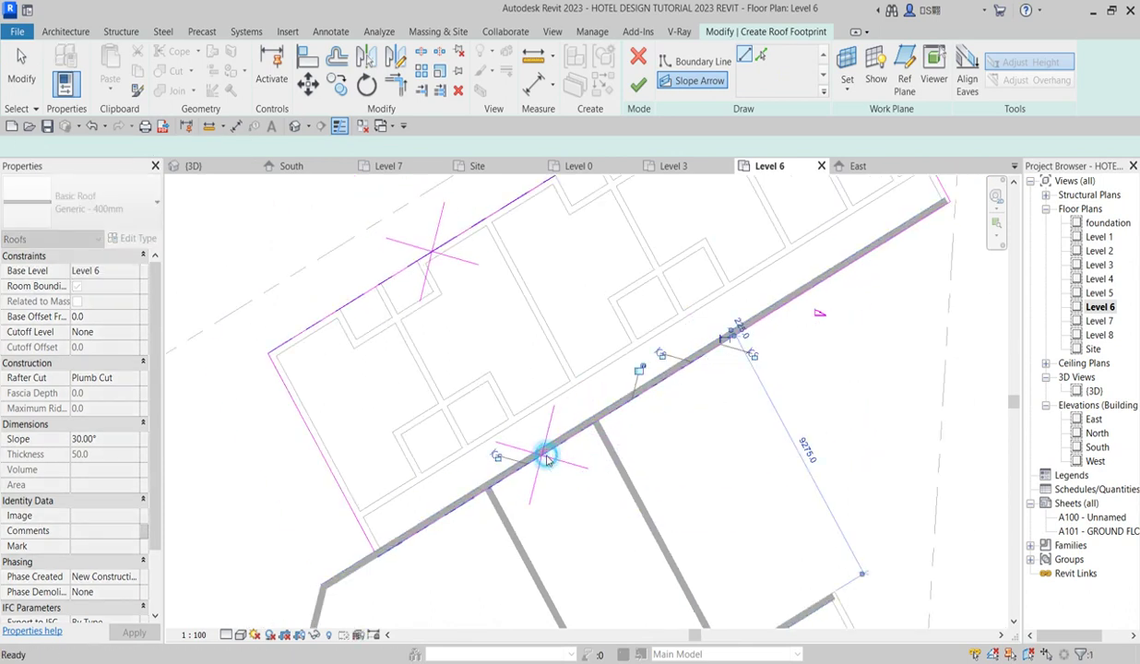
key("Escape")
scroll(768, 456, "down", 3)
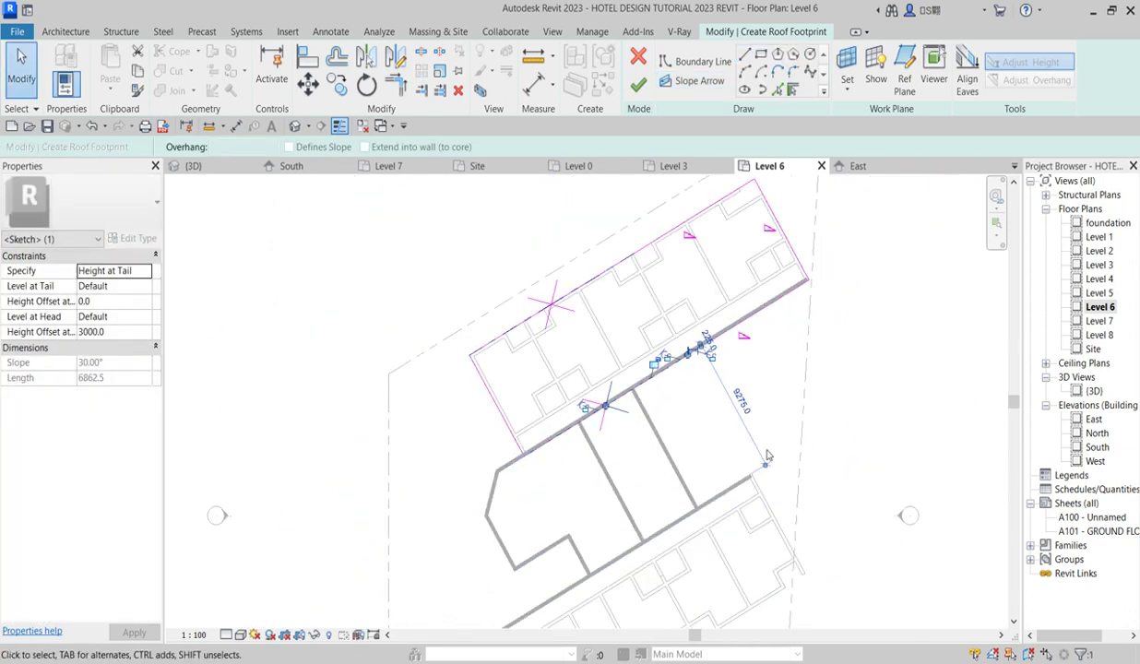
left_click(870, 335)
right_click(872, 282)
left_click(906, 292)
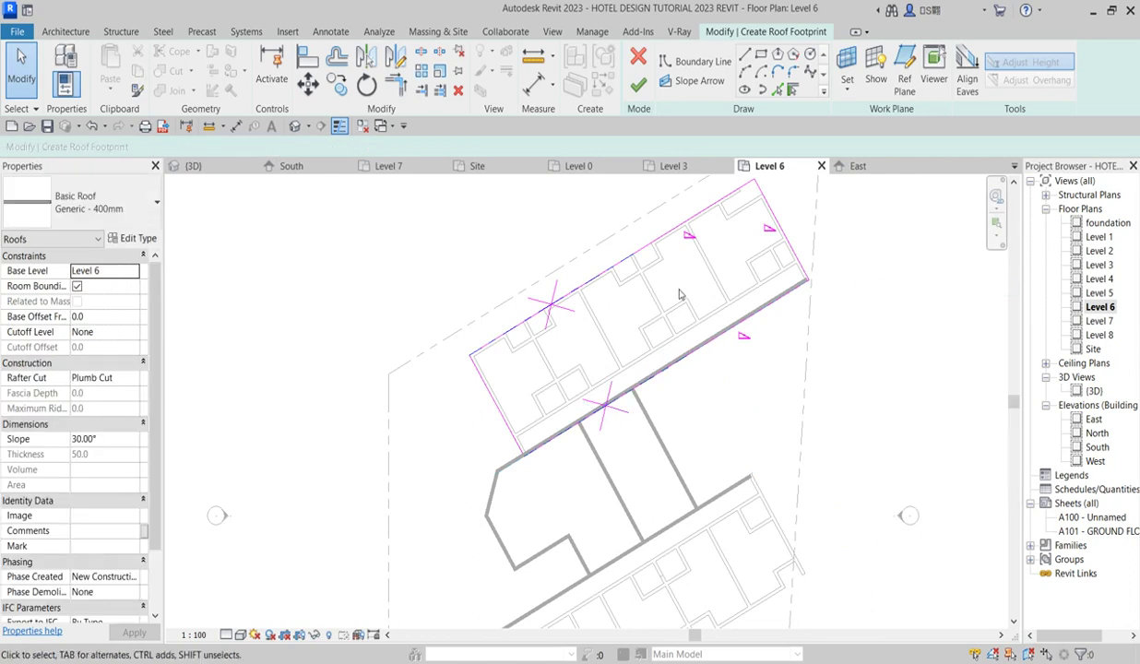
Step: Try to finish the roof footprint sketch and return to editing its boundary lines
scroll(637, 378, "down", 3)
scroll(636, 379, "down", 2)
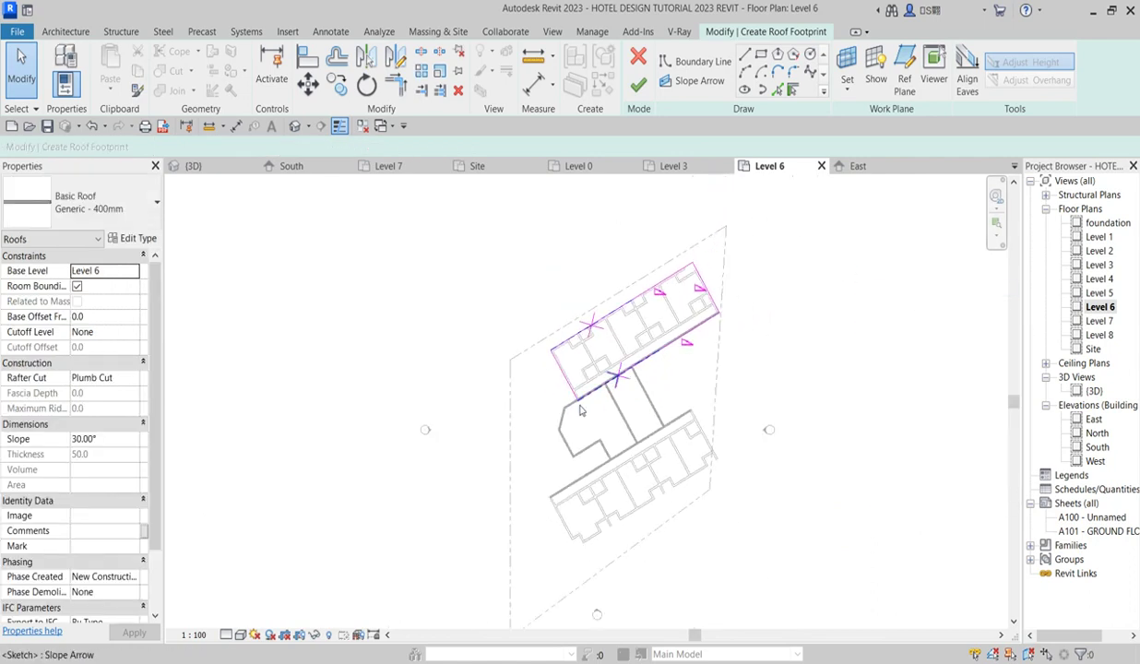
left_click(638, 84)
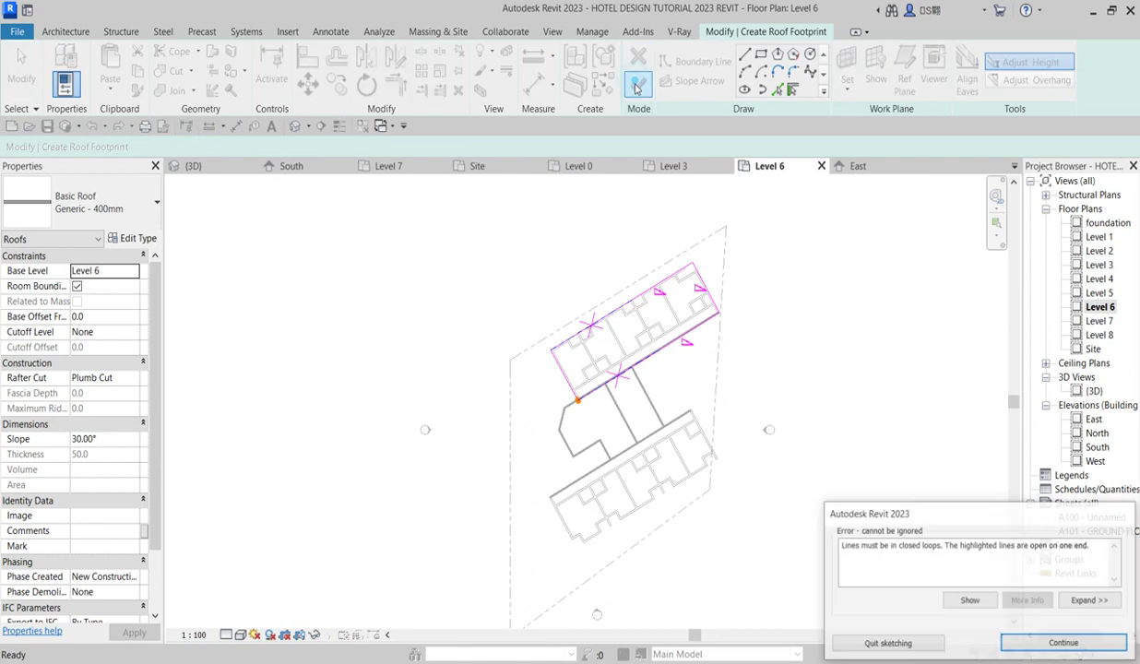
left_click(1065, 644)
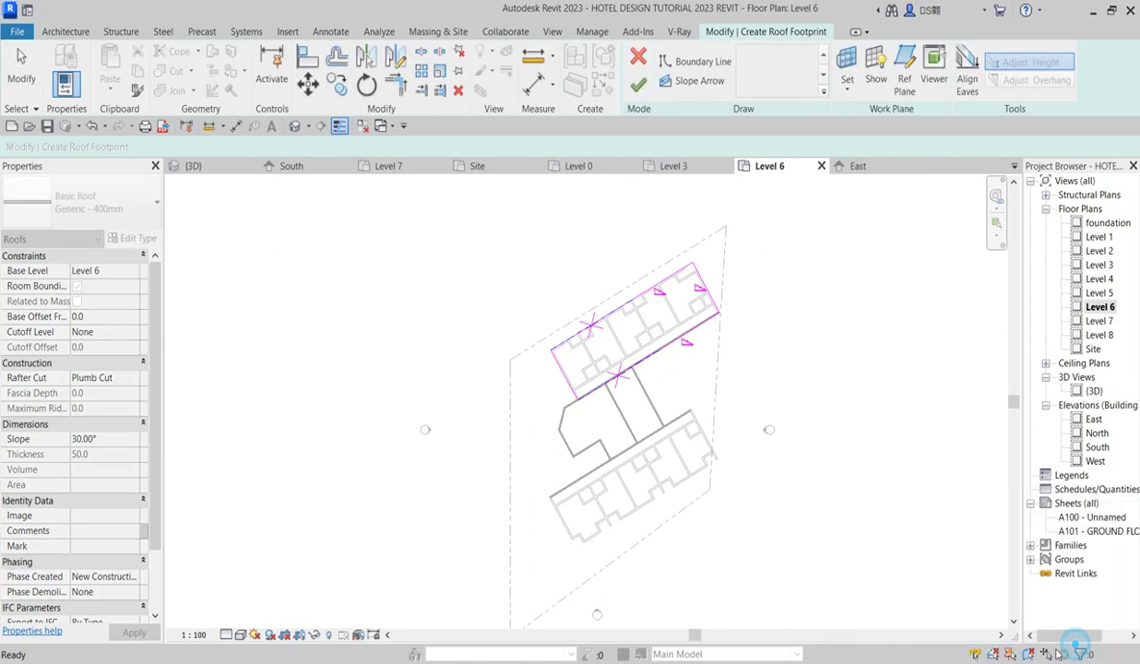
left_click(396, 85)
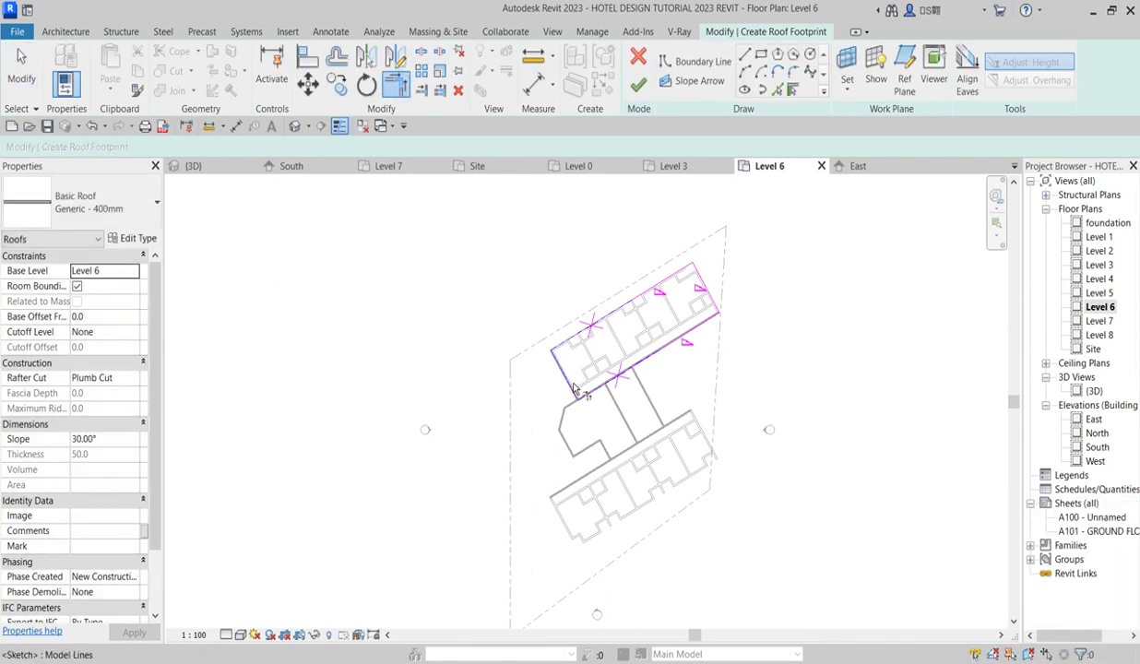
scroll(591, 406, "up", 6)
scroll(605, 412, "up", 2)
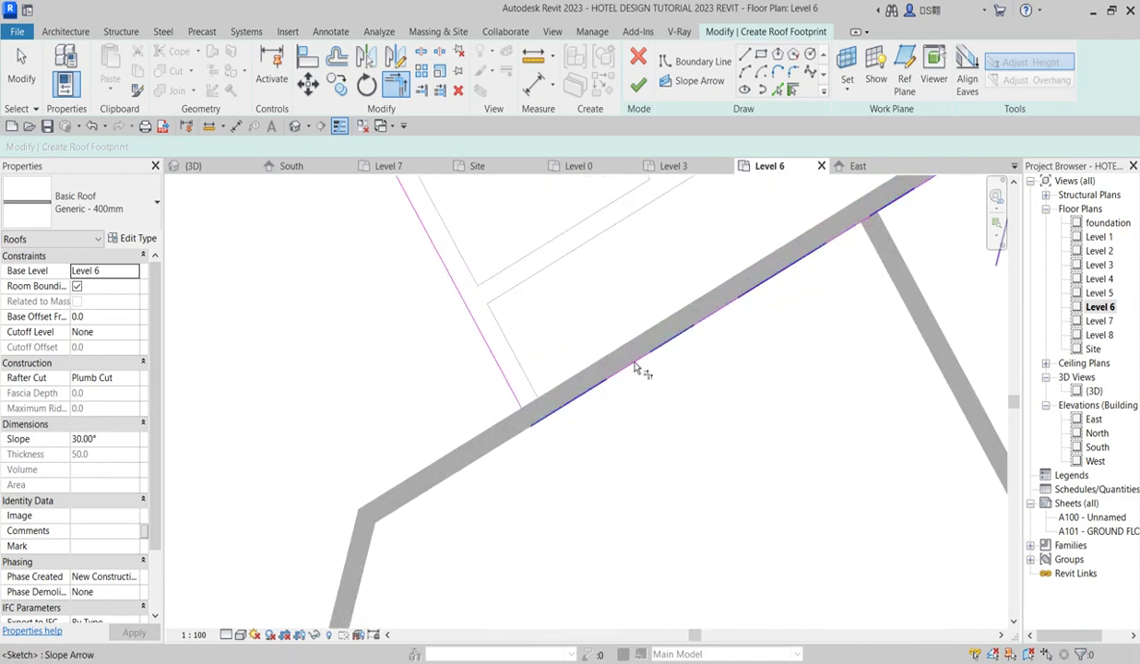
right_click(454, 364)
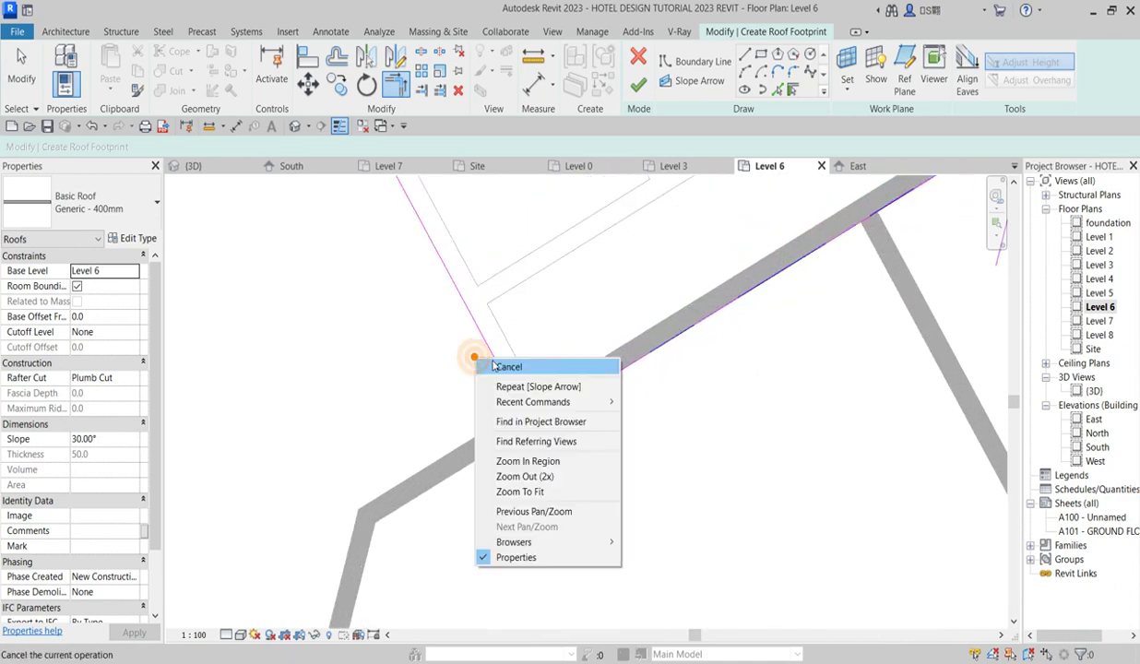
left_click(479, 371)
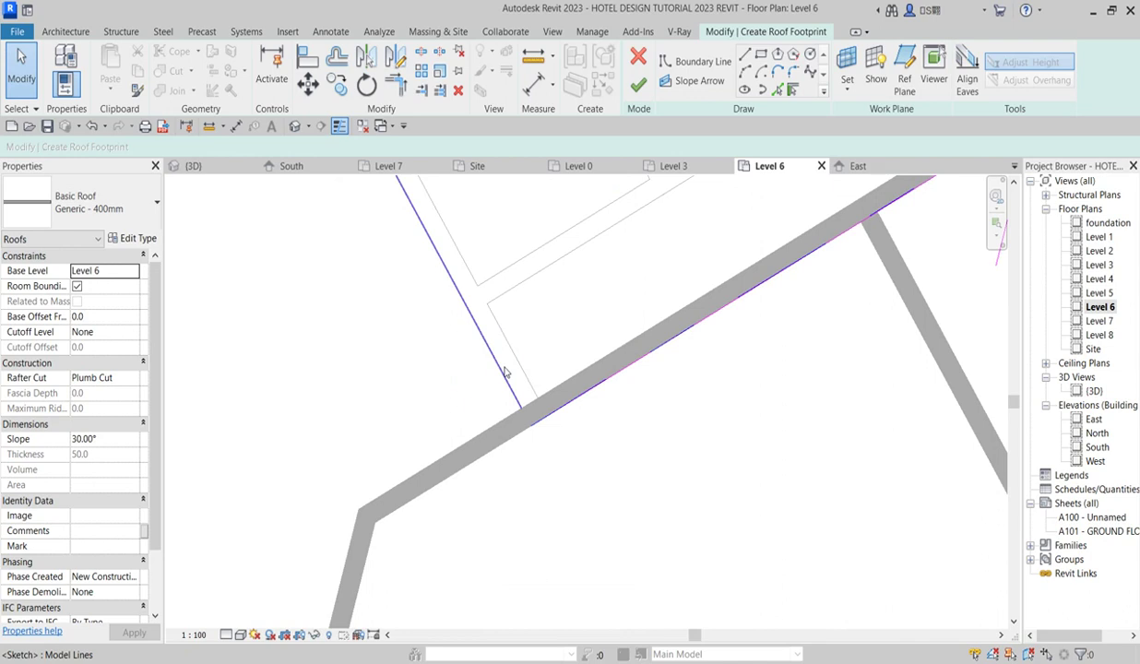
Step: Extend the roof's western boundary line to meet the southern boundary, and finish the footprint sketch without attaching the walls
left_click(513, 397)
left_click_drag(521, 411, 540, 439)
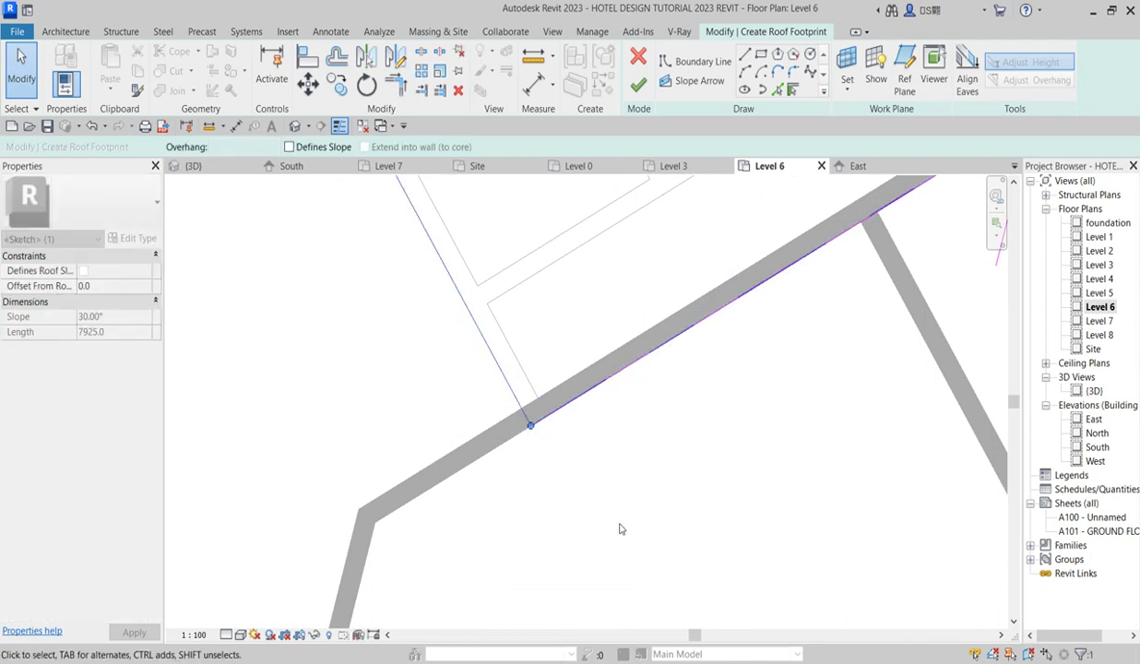
scroll(627, 527, "down", 4)
left_click(639, 81)
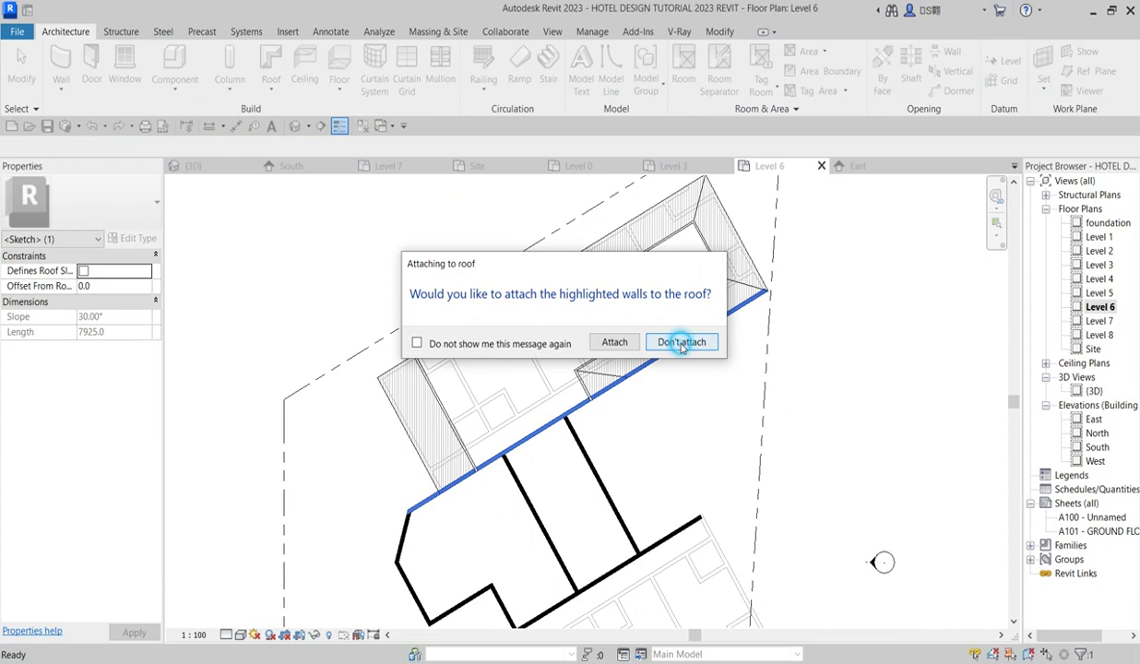
left_click(682, 343)
scroll(682, 351, "down", 3)
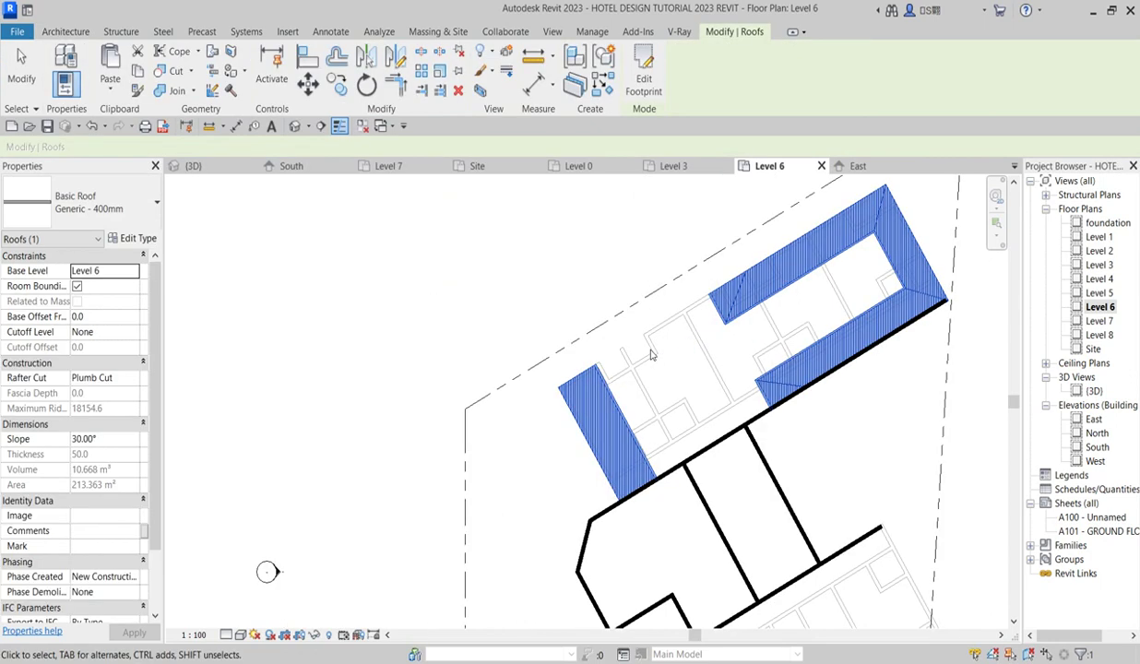
Step: Open the Site floor plan and examine the whole roof over the northern wing
double_click(1093, 349)
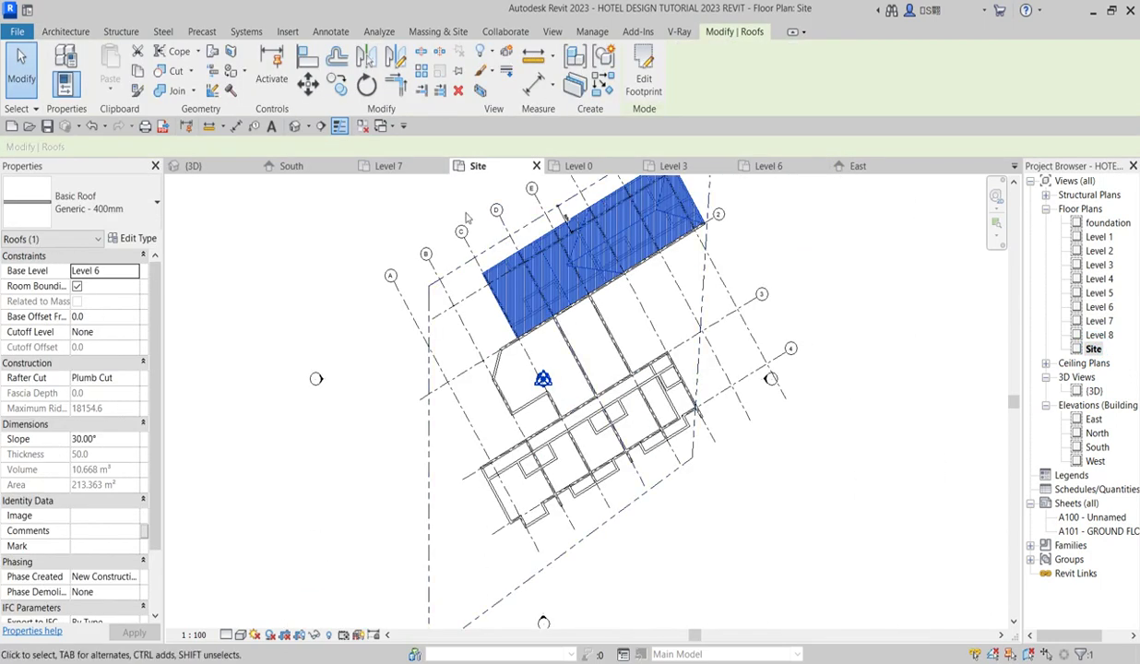
scroll(467, 218, "up", 3)
left_click(445, 216)
scroll(446, 216, "up", 2)
scroll(595, 304, "down", 5)
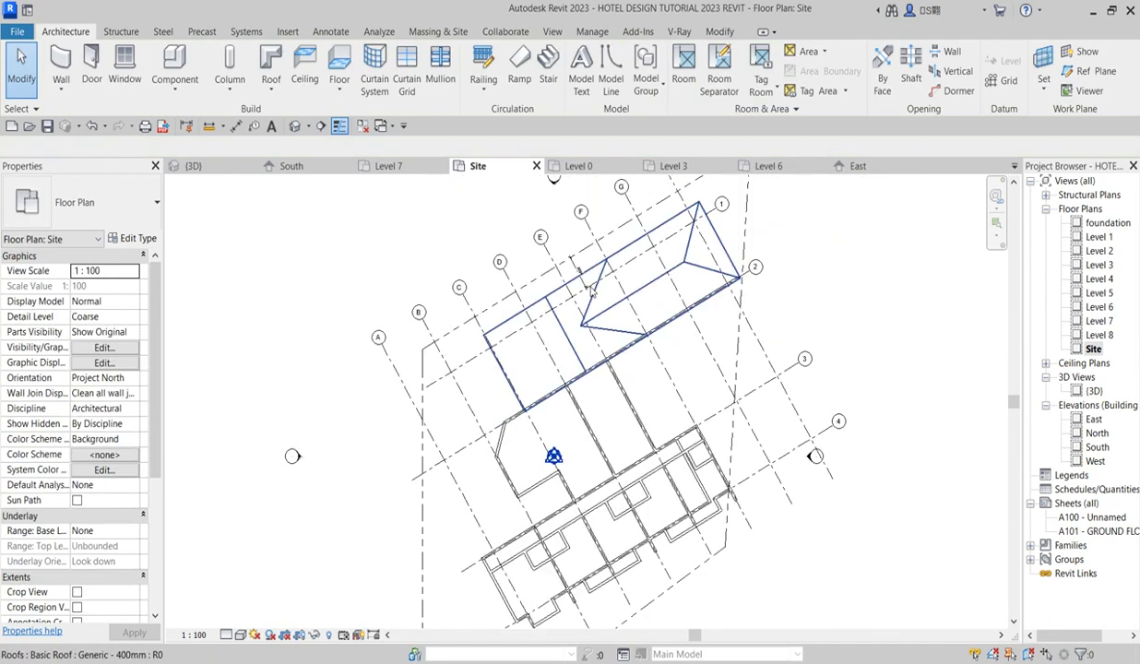
scroll(583, 280, "up", 2)
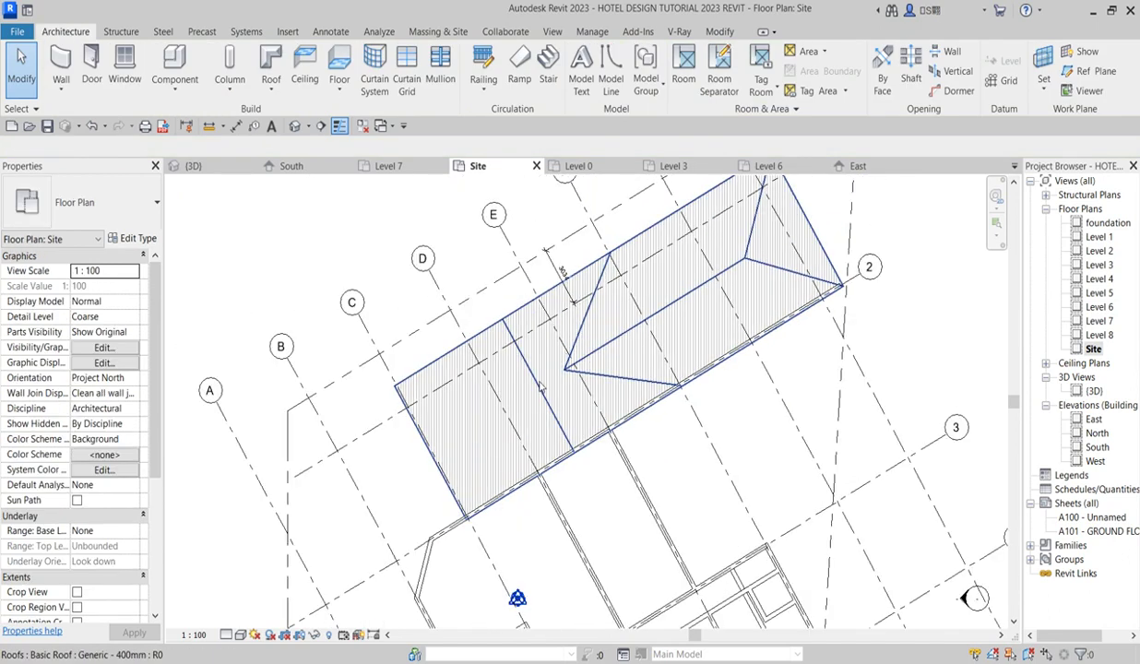
Step: Edit the roof's footprint and set the height offset at head of all four slope arrows to 4500
left_click(654, 320)
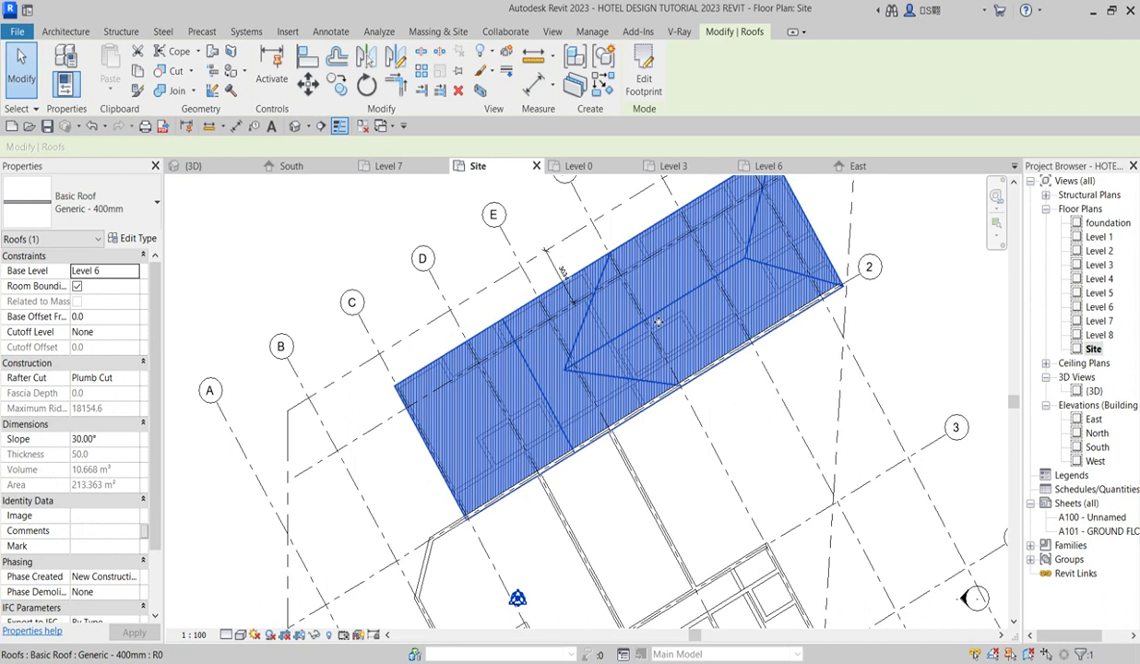
scroll(654, 322, "down", 3)
left_click(644, 77)
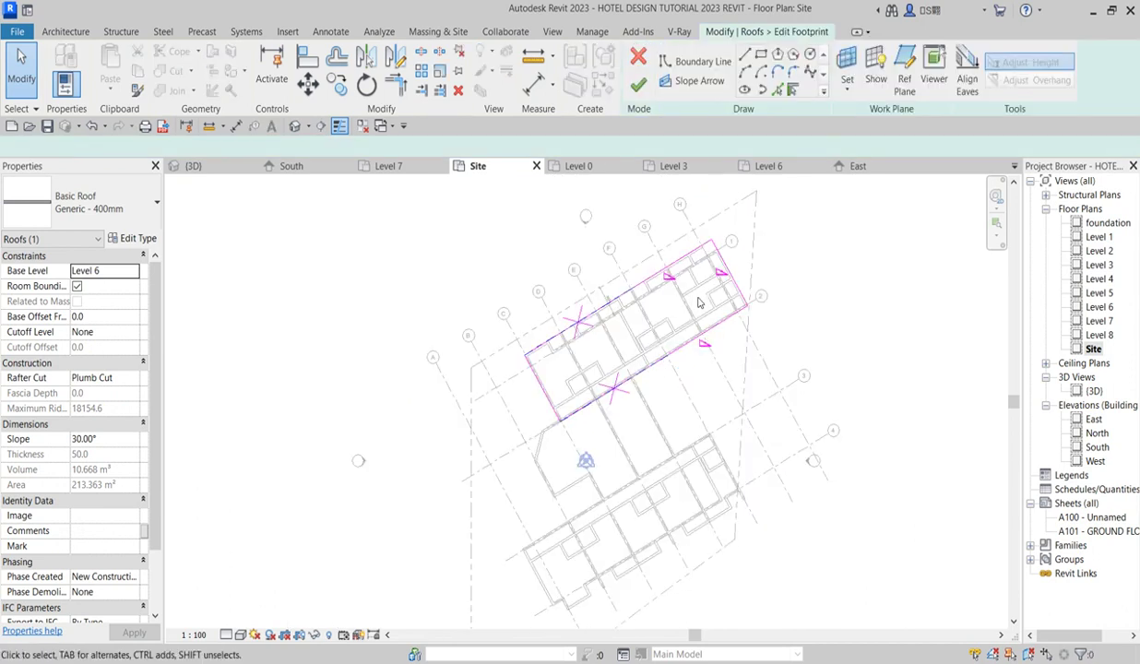
scroll(729, 268, "up", 1)
left_click(728, 261)
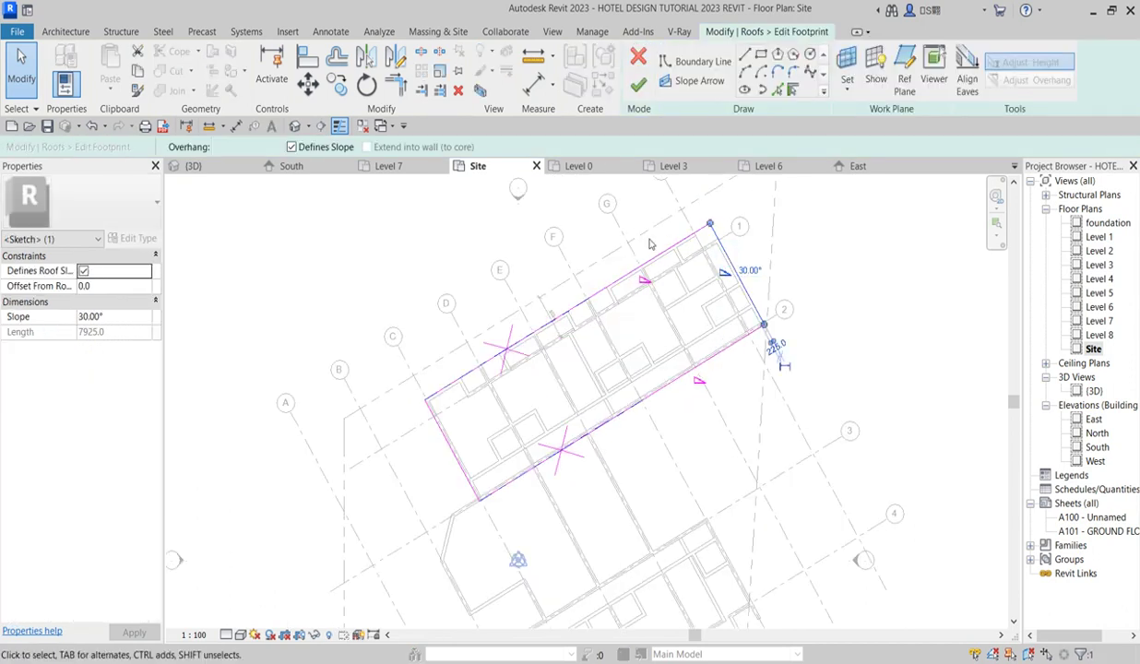
left_click(503, 364)
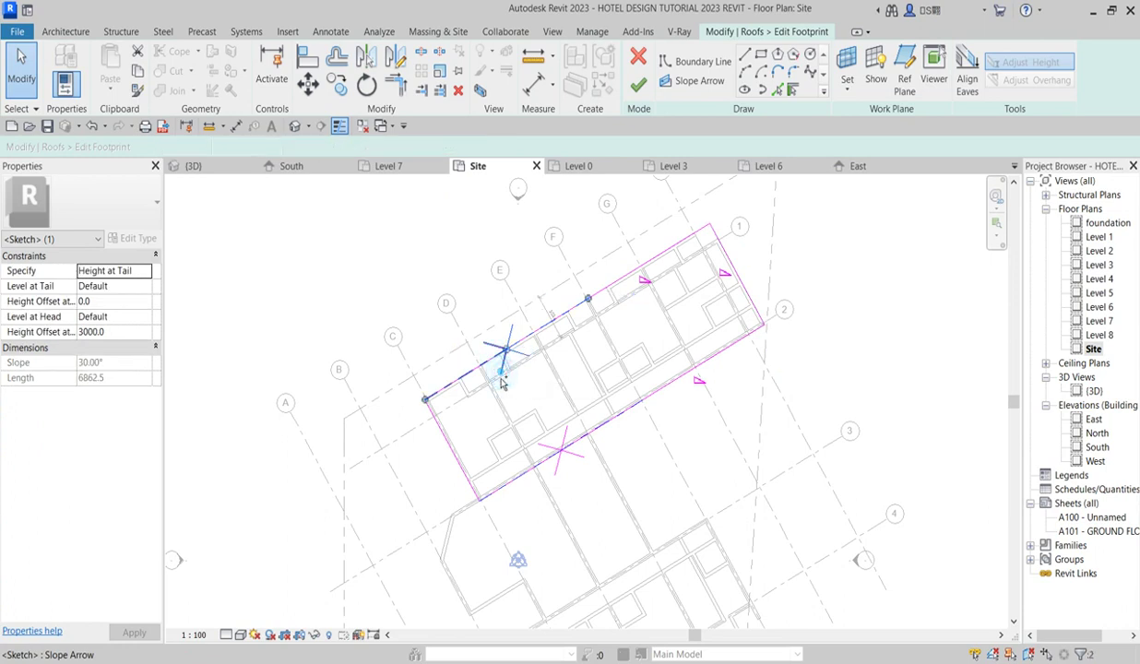
left_click(503, 380, "ctrl")
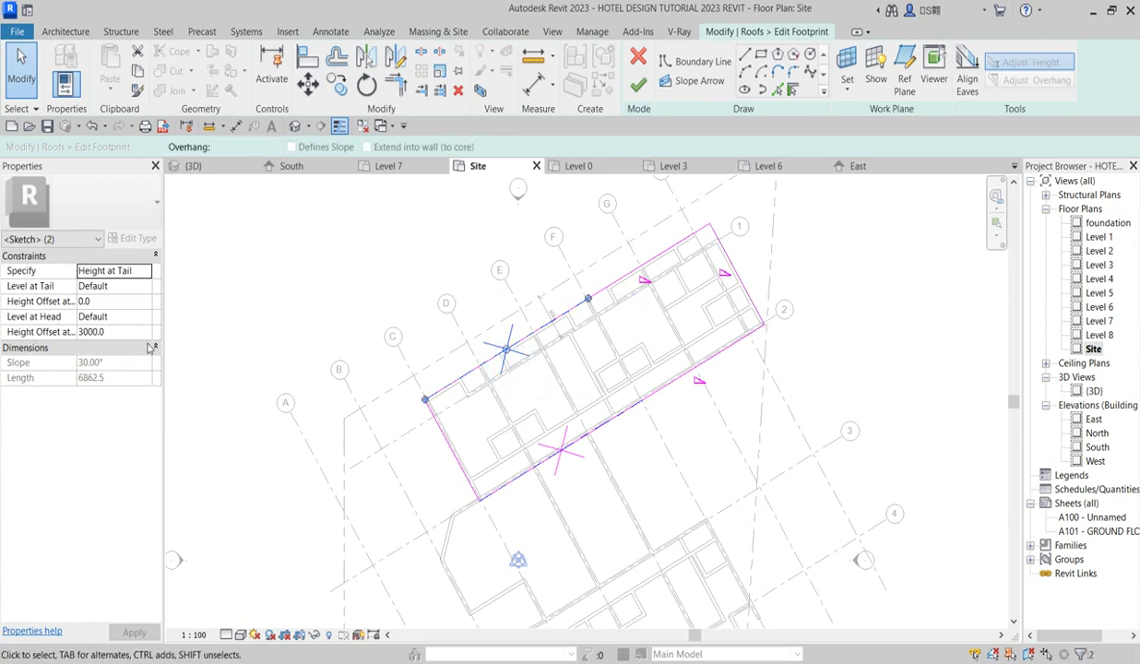
left_click(584, 471, "ctrl")
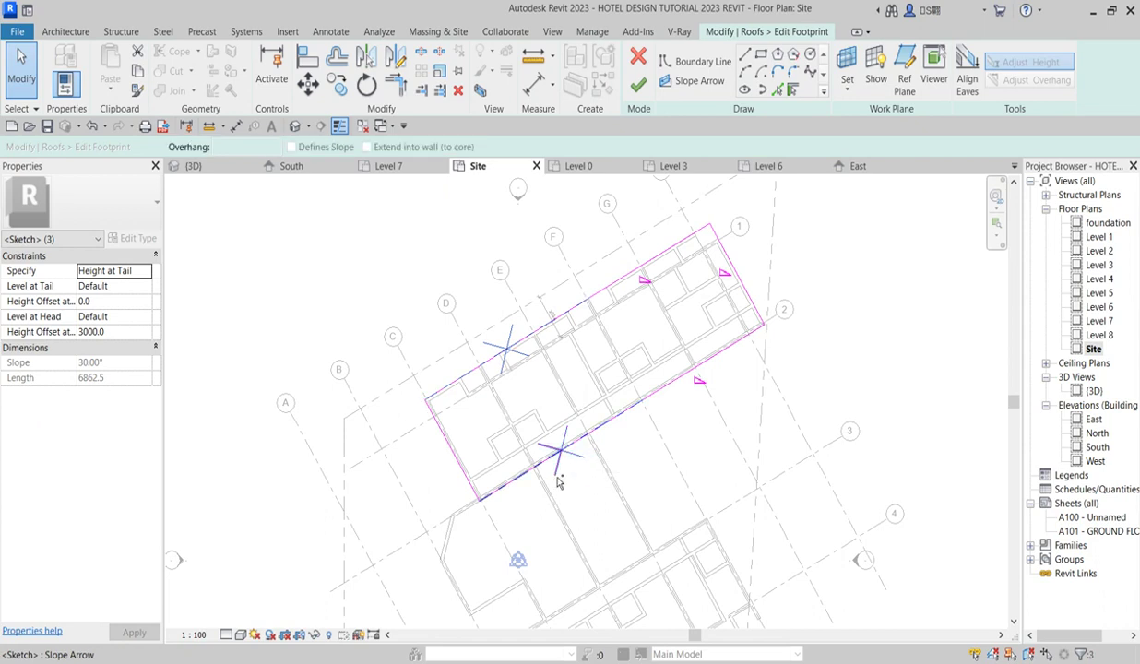
left_click(121, 335)
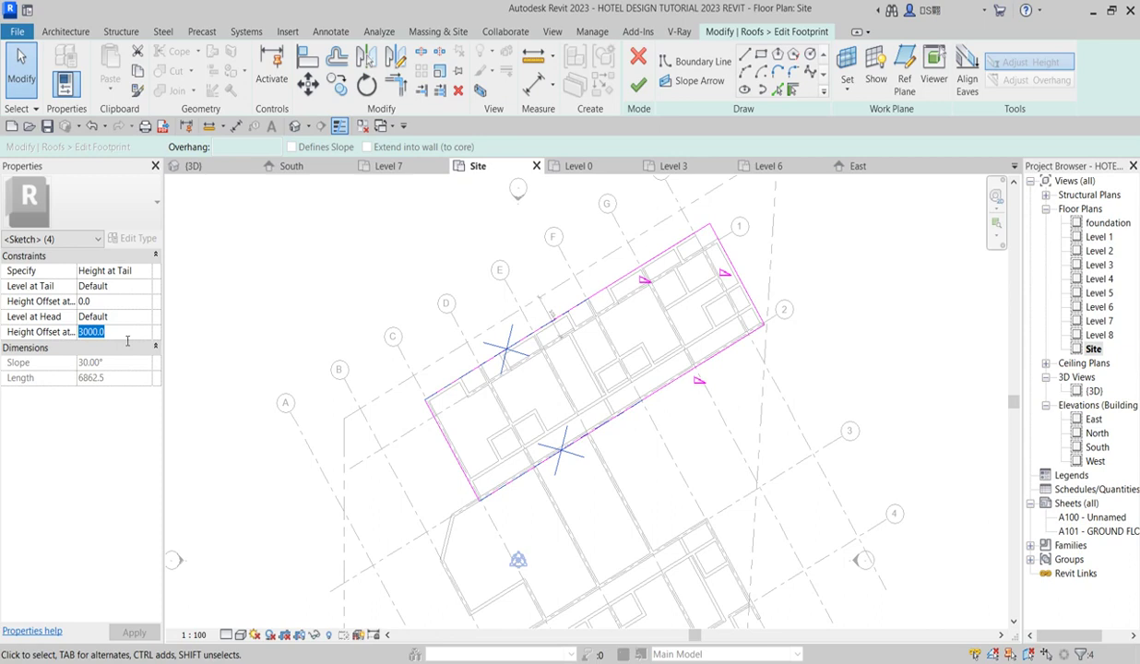
left_click(181, 411)
Step: Finish the footprint edit, leave the highlighted walls unattached, and clear the roof selection
left_click(641, 86)
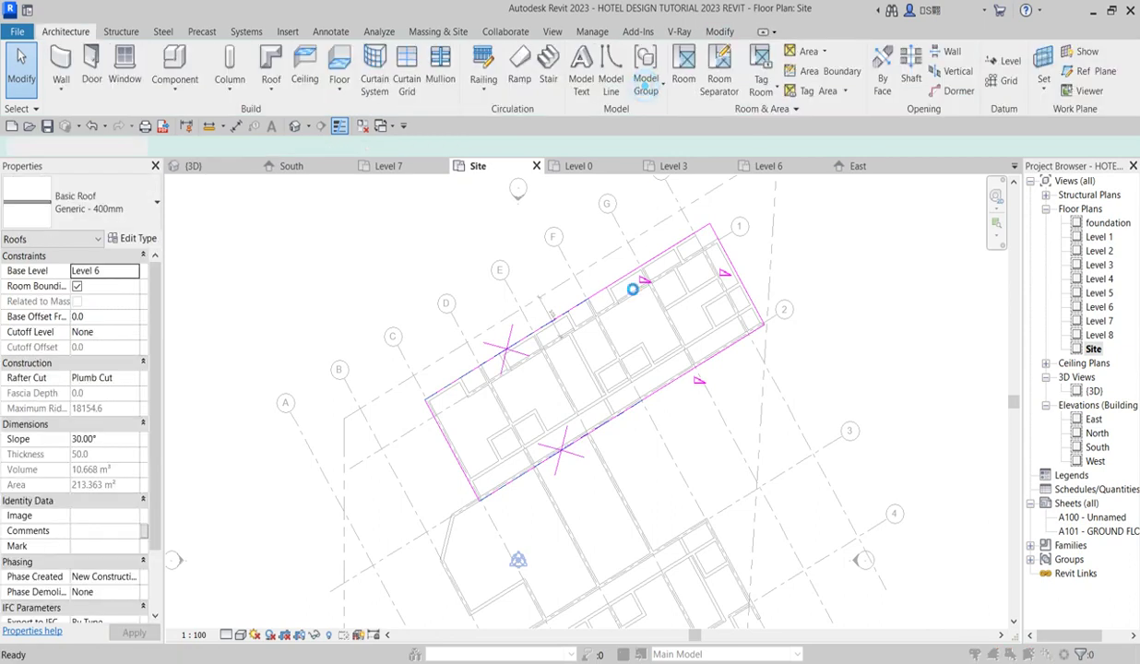
left_click(681, 342)
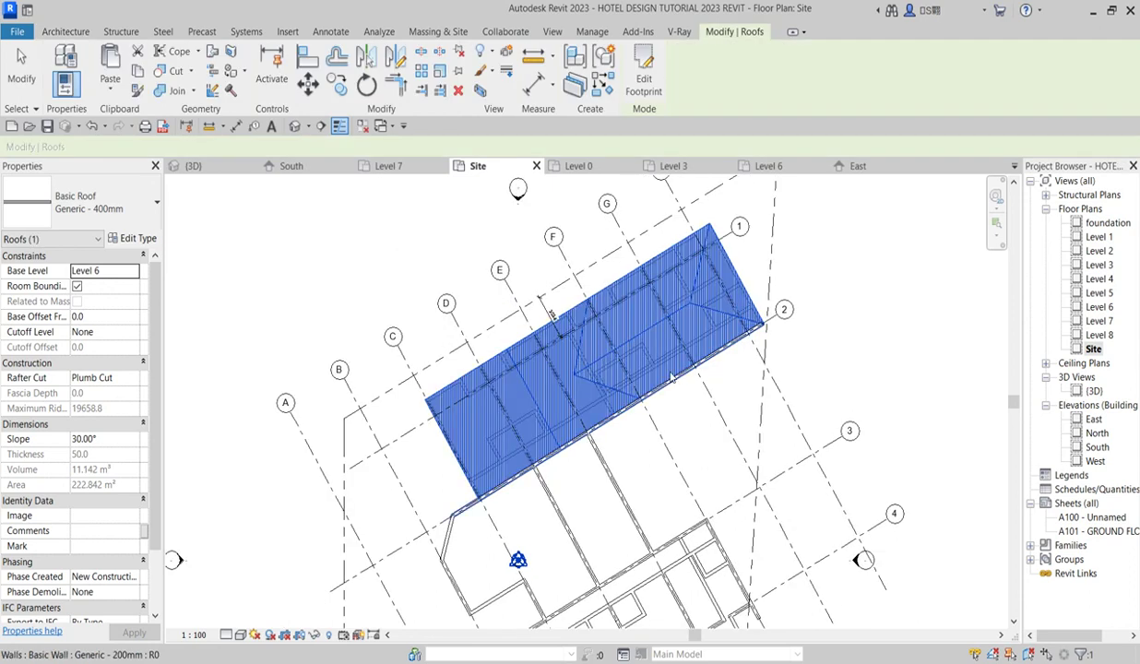
left_click(472, 297)
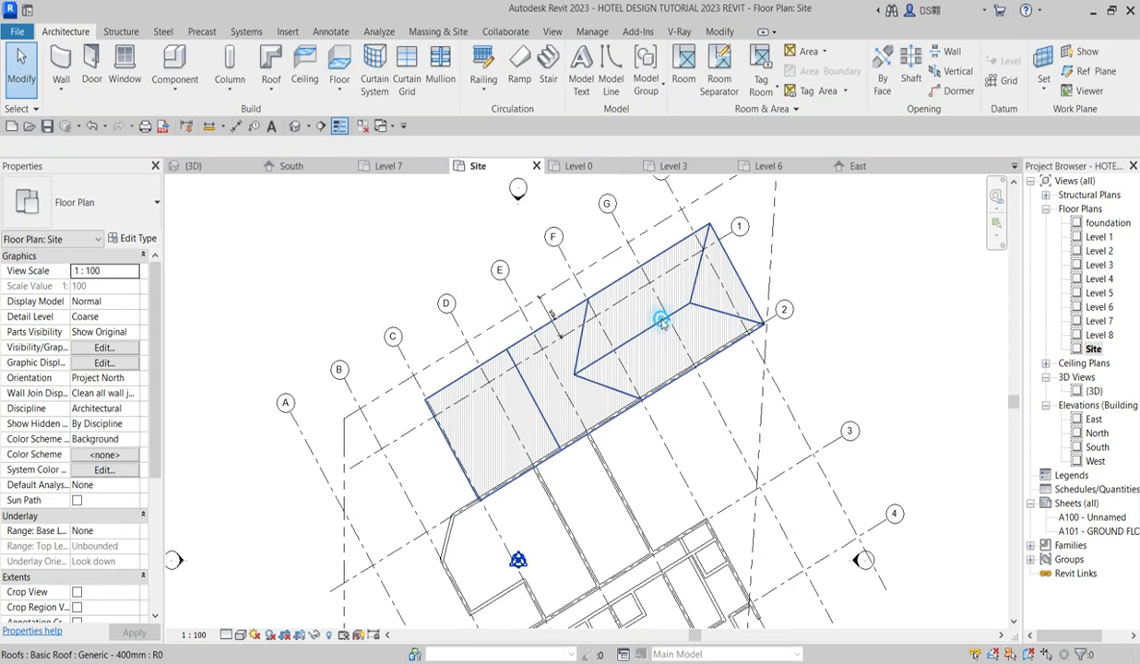
Step: Reopen the roof's footprint and set the slope of its three slope-defining eastern boundary lines to 25°
left_click(669, 296)
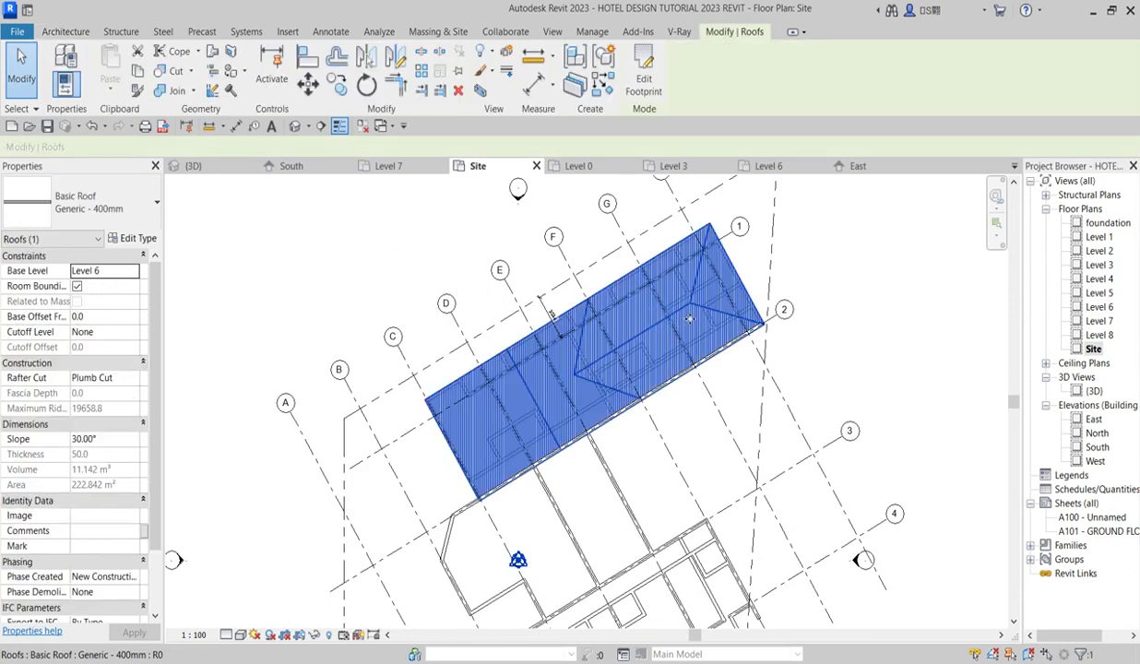
left_click(630, 87)
left_click(756, 309)
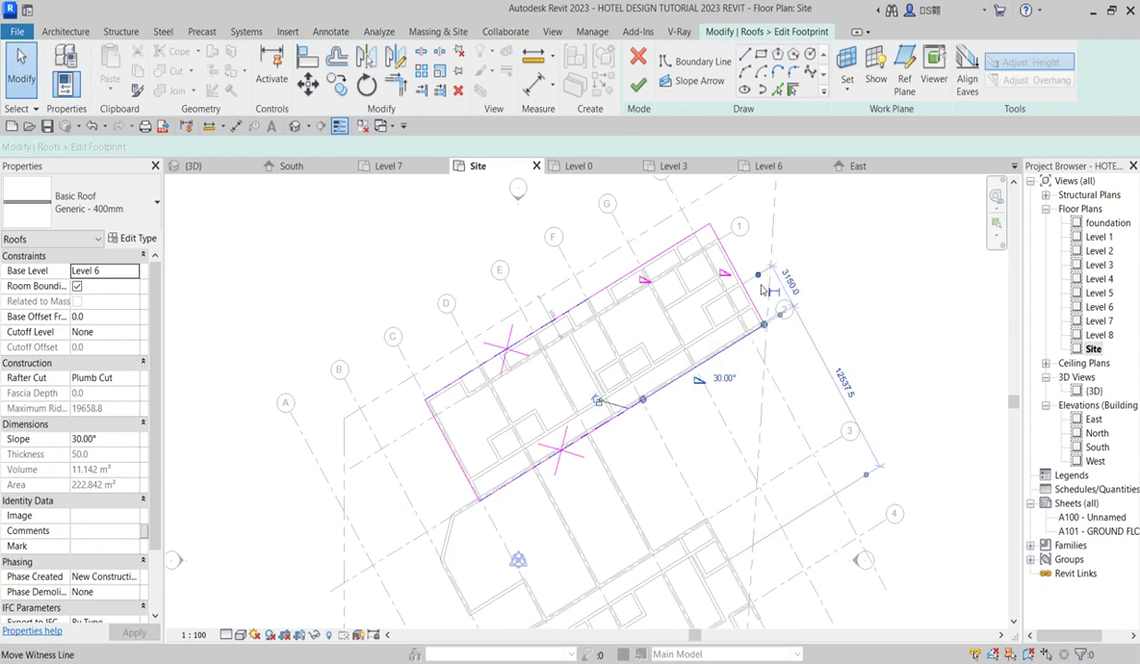
left_click(673, 250, "ctrl")
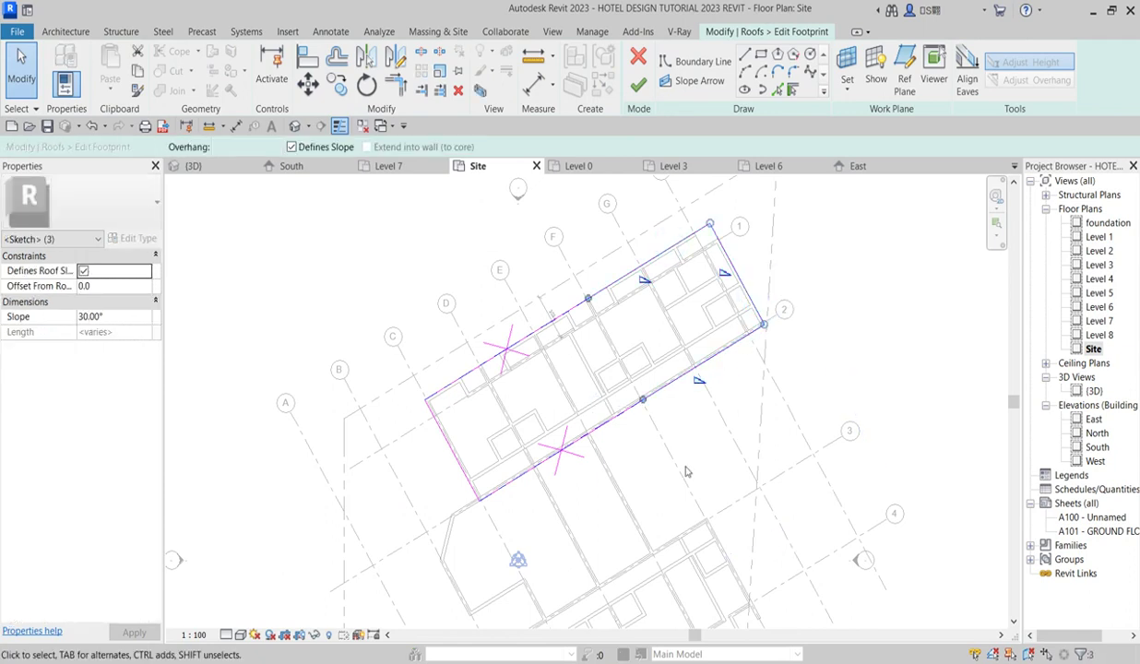
left_click(116, 316)
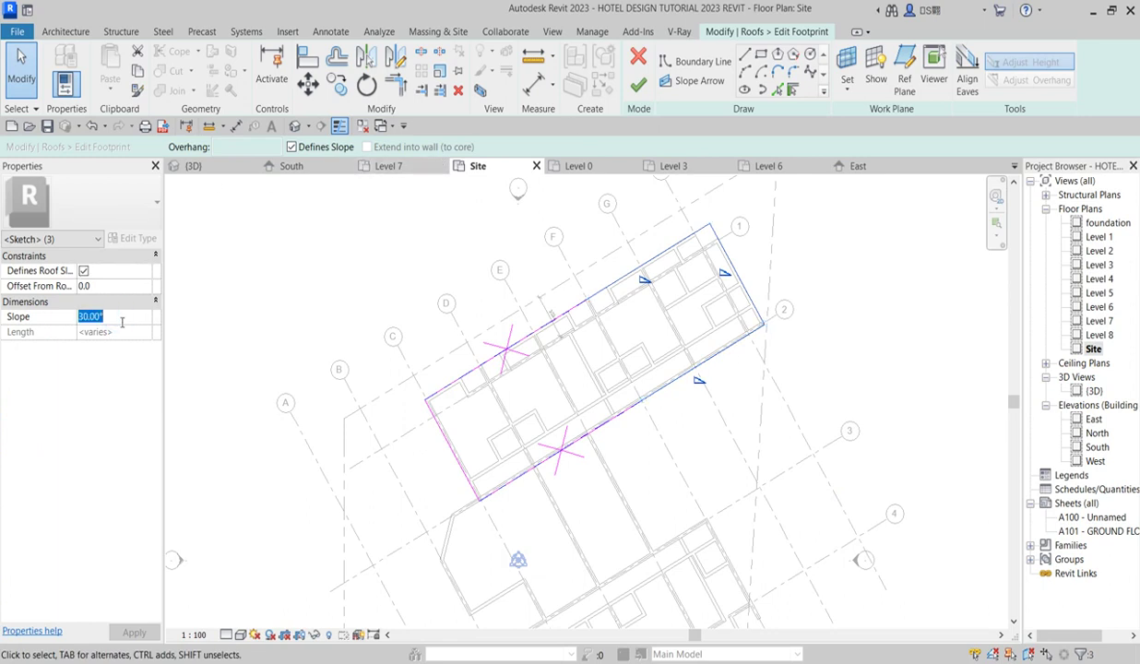
left_click(249, 334)
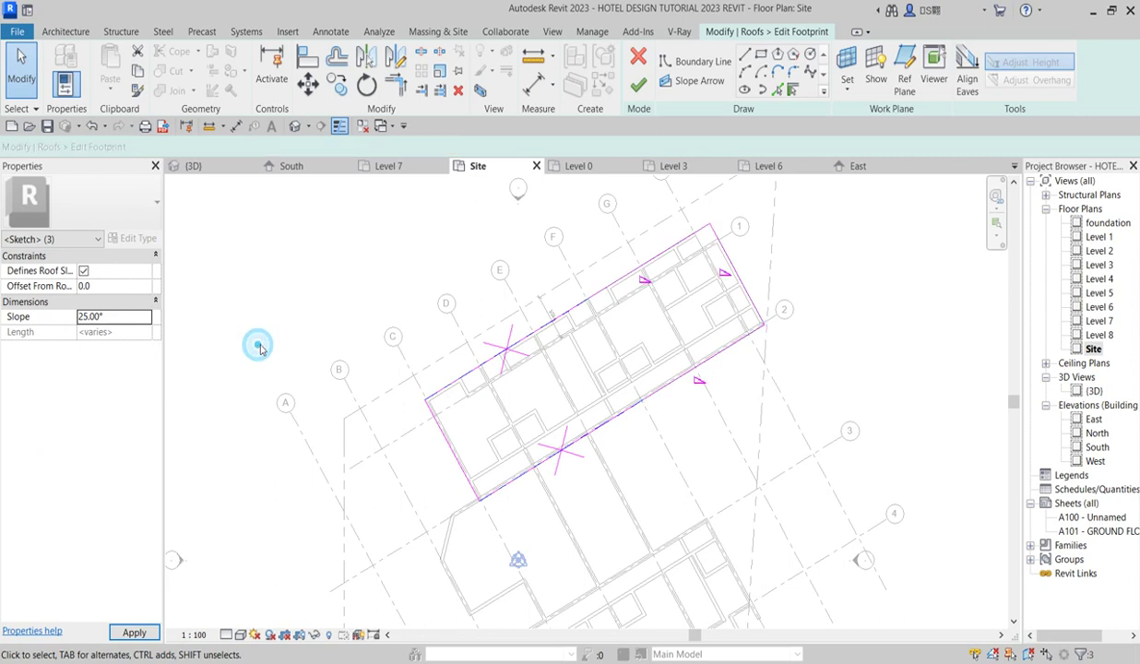
Step: Finish the footprint with the changed boundary slopes without attaching the walls, and inspect the roof's ridge and hip lines
left_click(633, 89)
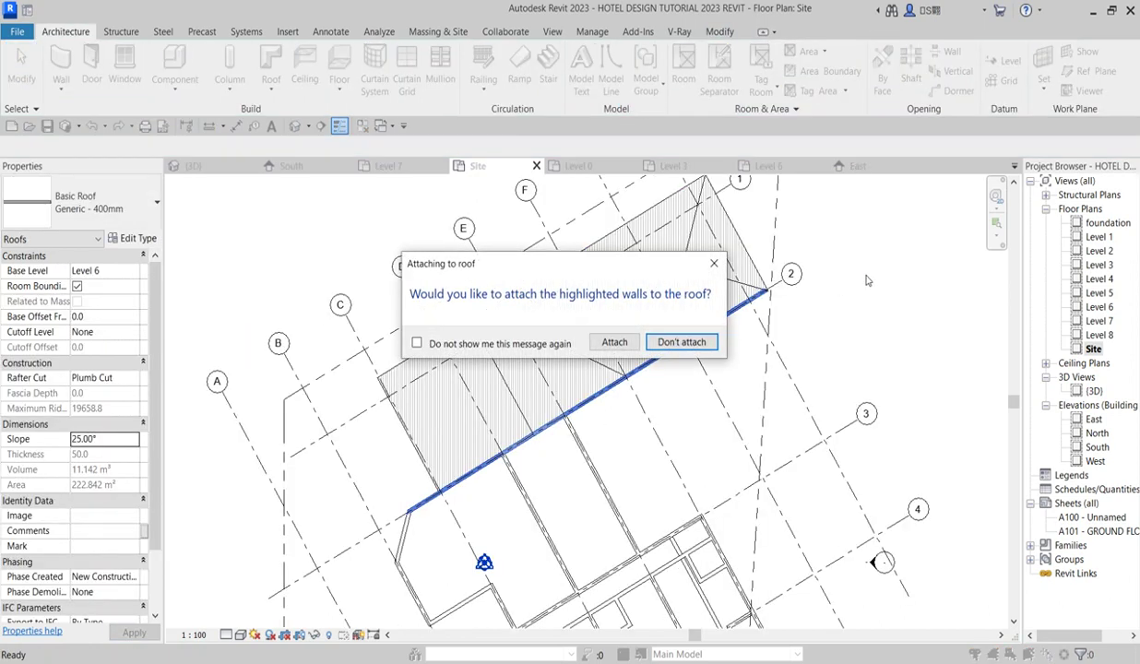
left_click(681, 342)
left_click(833, 323)
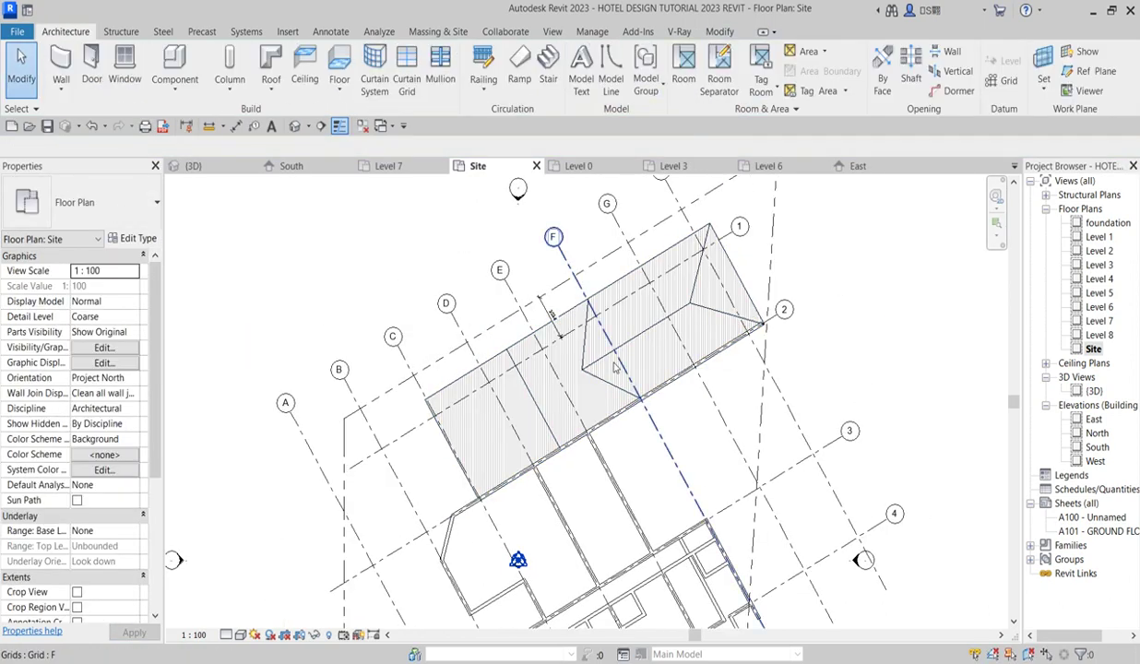
scroll(506, 374, "up", 2)
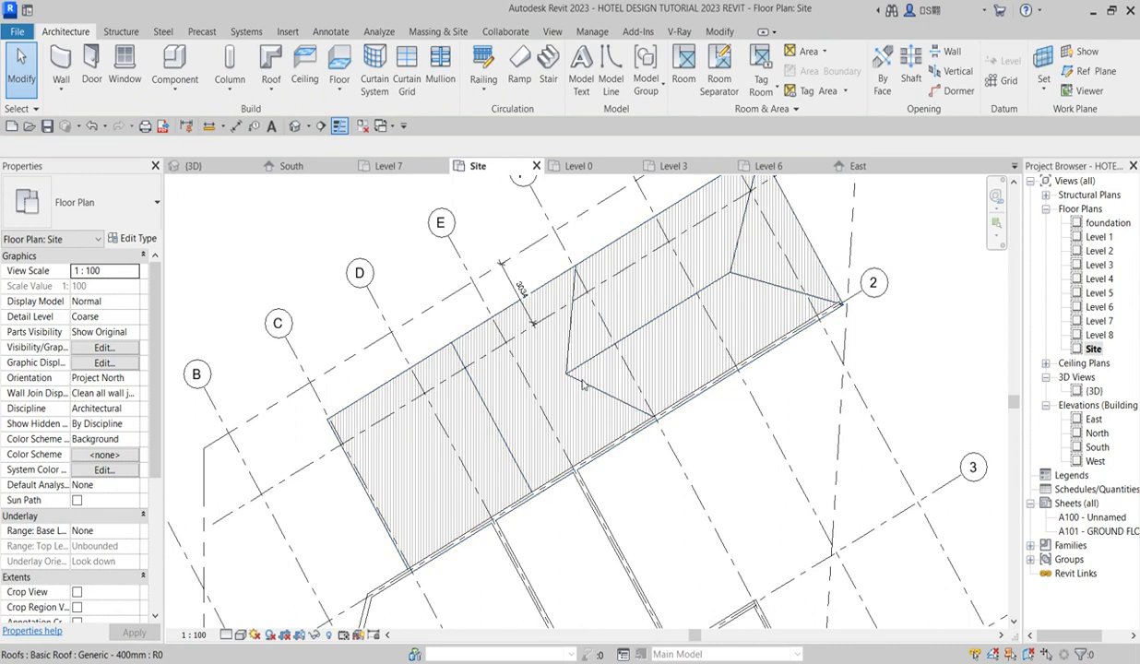
scroll(589, 381, "down", 2)
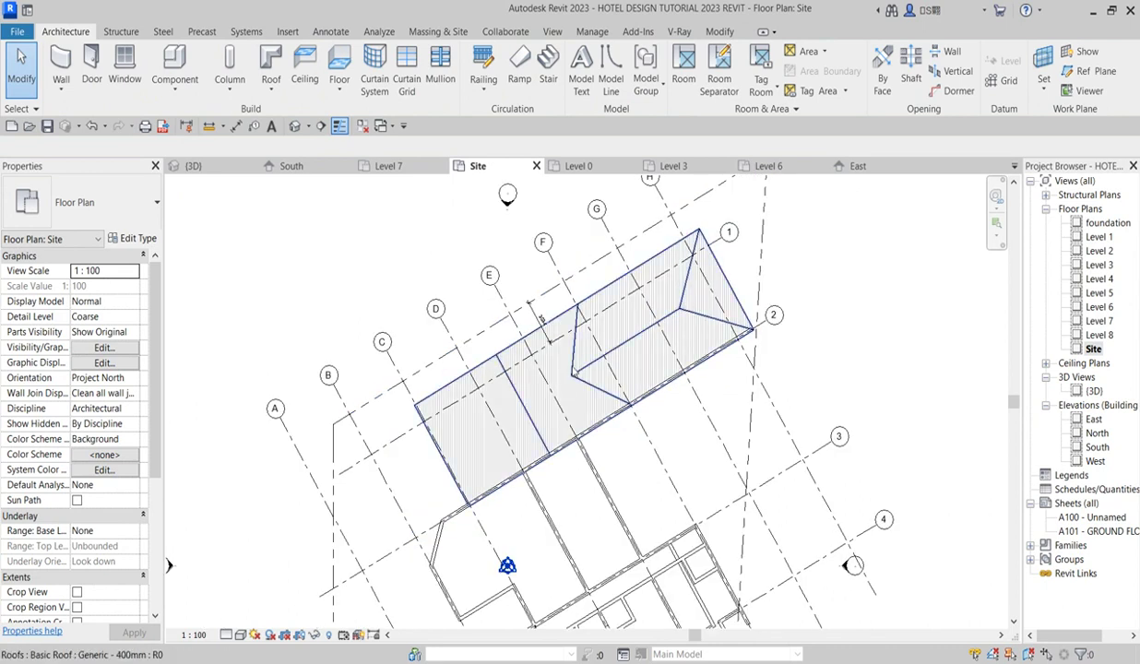
Step: Edit the roof's footprint again and set the four slope arrows' height offset at head to 3500
left_click(551, 343)
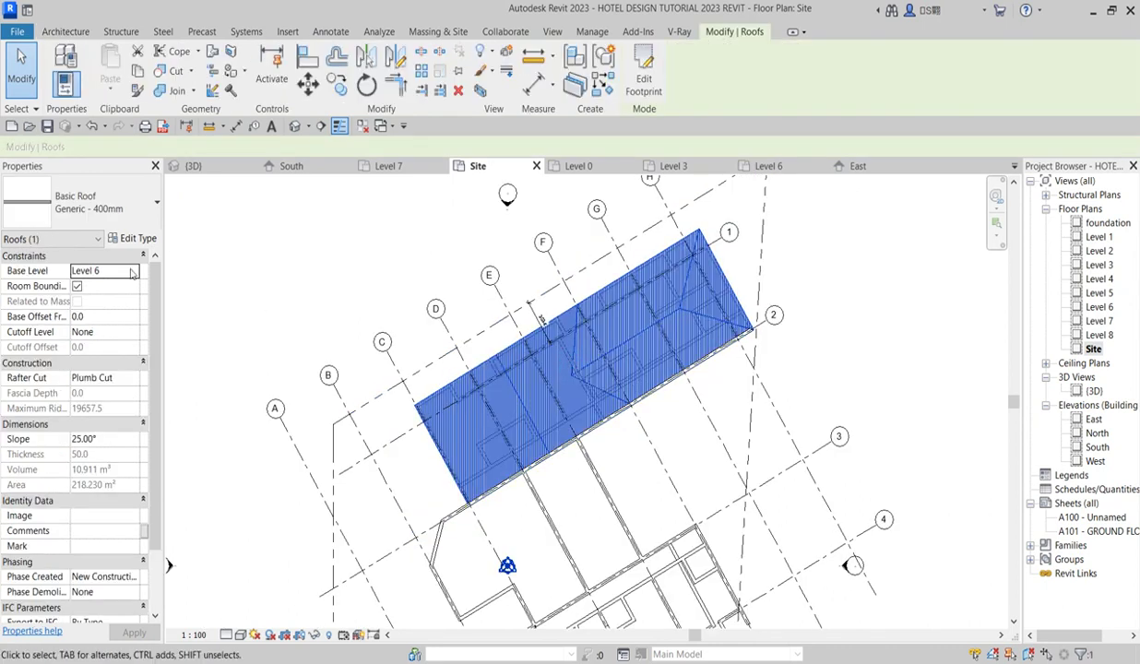
left_click(645, 90)
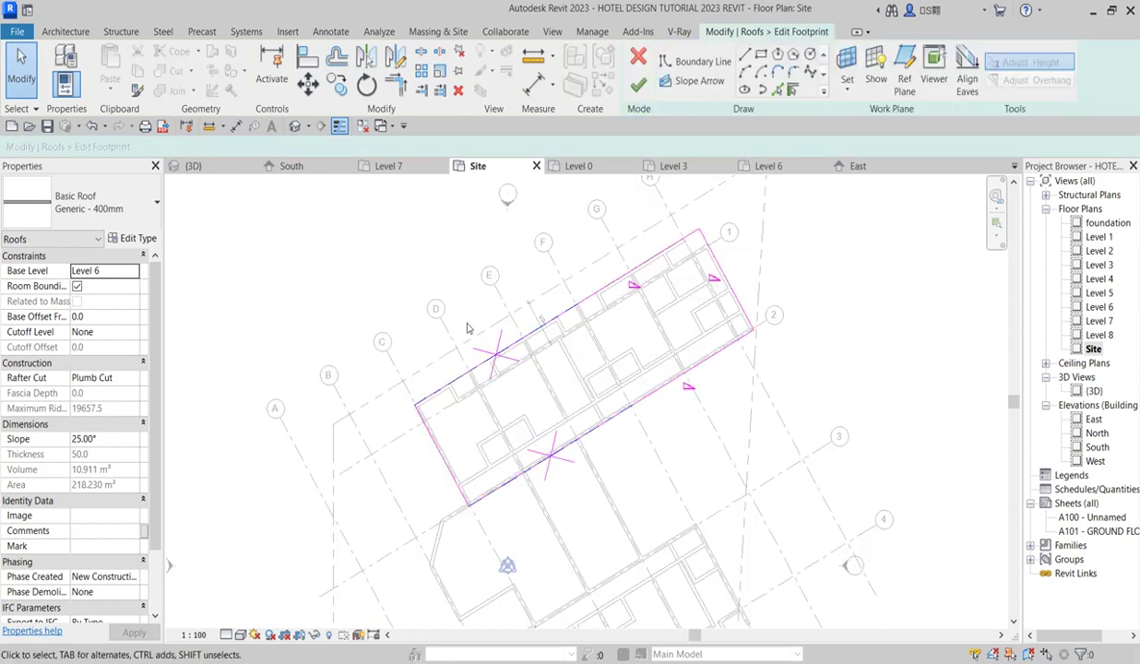
left_click(486, 349)
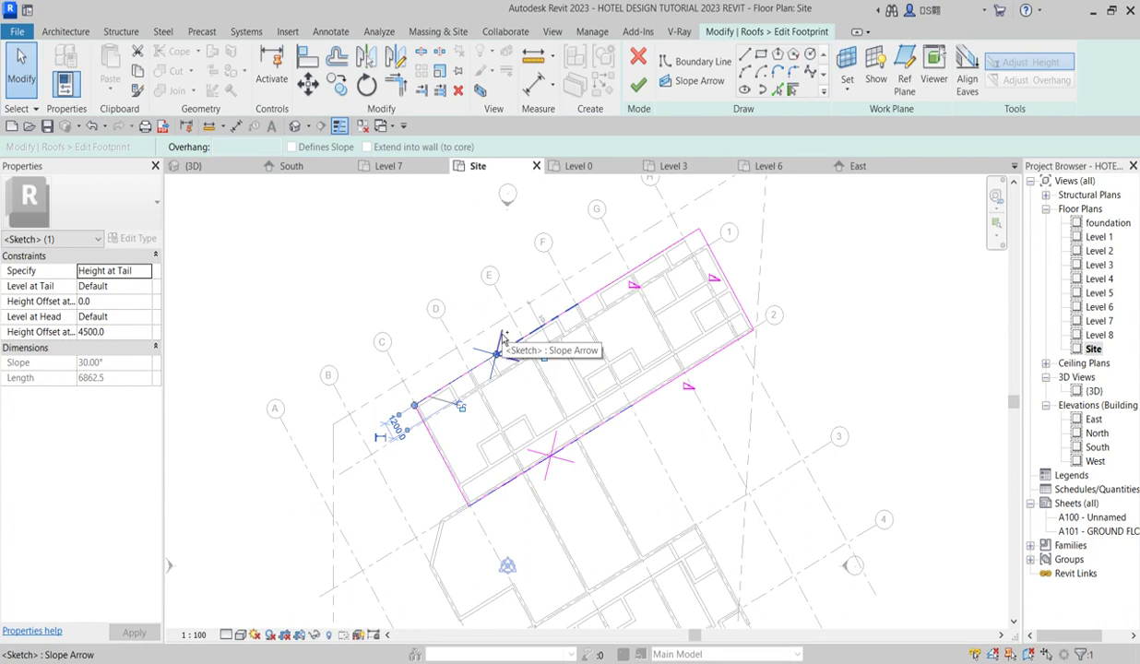
left_click(551, 466, "ctrl")
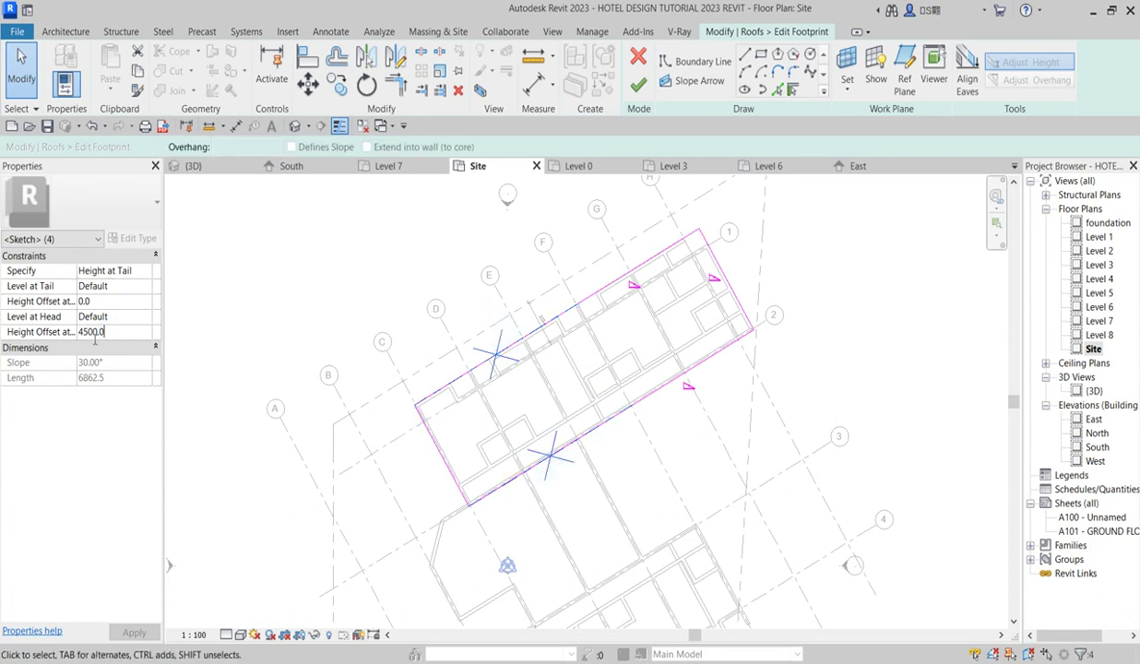
type("3")
Step: Finish the footprint with the changed slope arrows, decline attaching the walls, and deselect the roof
left_click(639, 84)
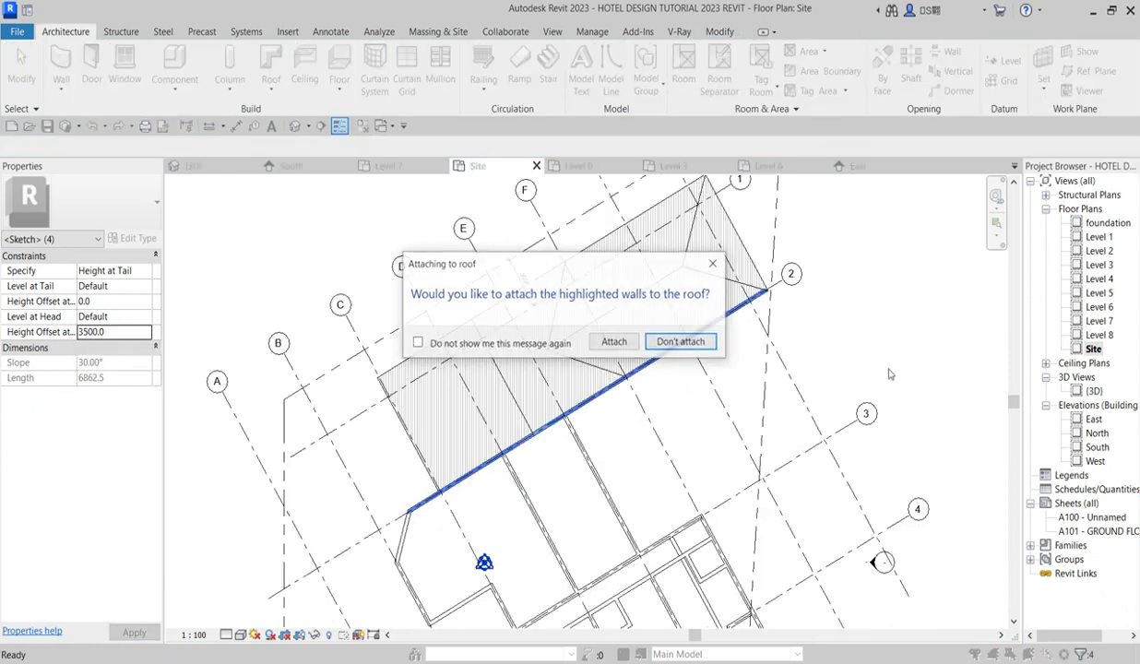
left_click(682, 342)
left_click(823, 335)
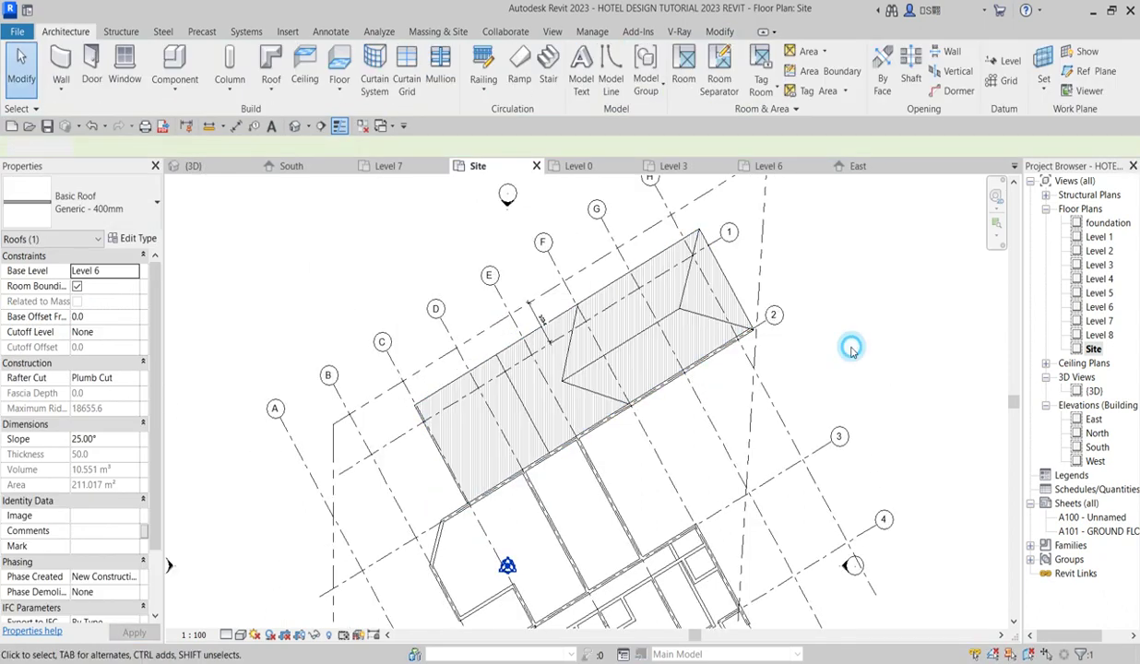
scroll(577, 372, "down", 3)
scroll(567, 390, "up", 3)
scroll(567, 390, "down", 4)
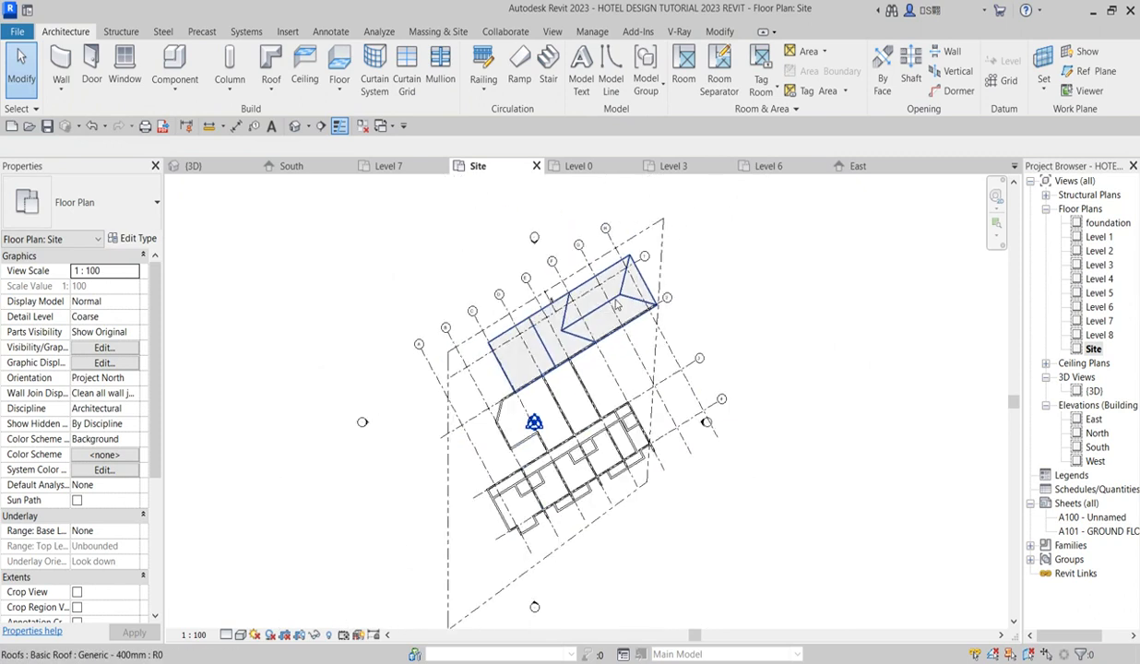
Step: Open the default 3D view and turn the hotel model to view the roof from its back-left corner
left_click(1093, 392)
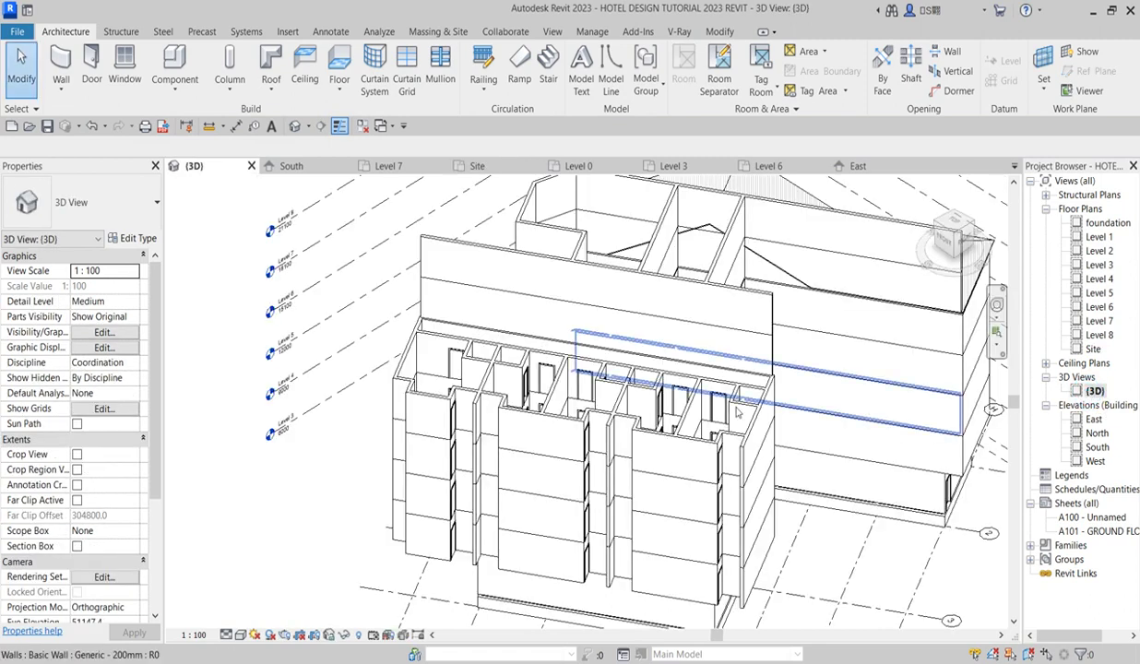
scroll(622, 421, "down", 3)
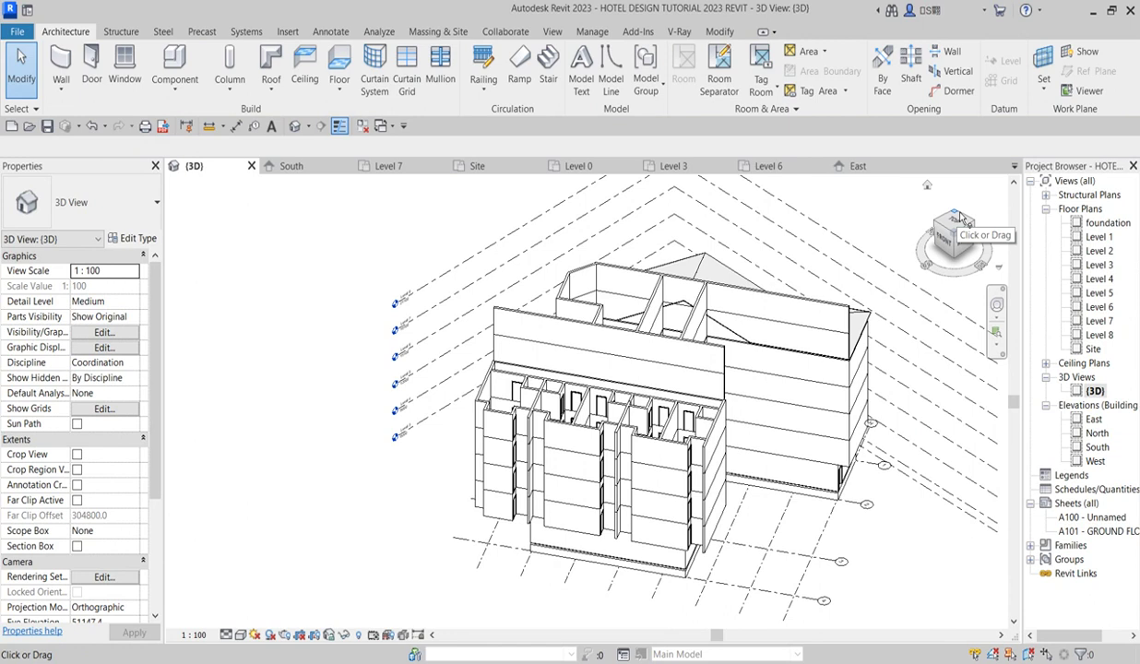
left_click(960, 217)
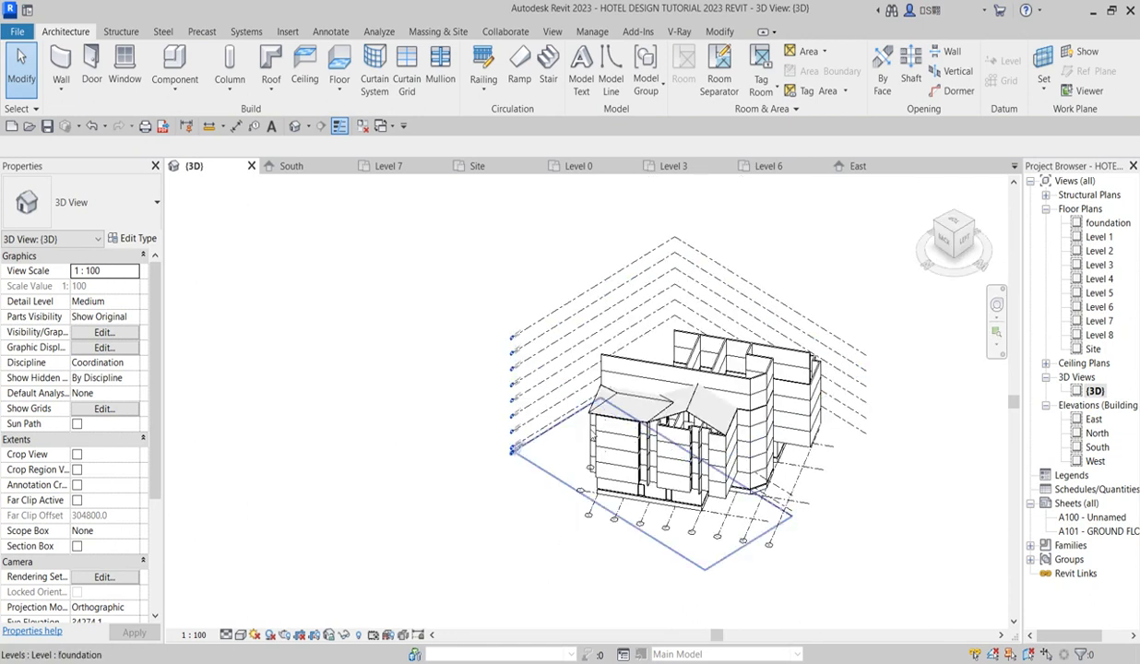
Step: Examine the new roof's hips, ridges and eaves over the northern wing in the 3D view
scroll(333, 472, "up", 5)
scroll(333, 472, "down", 4)
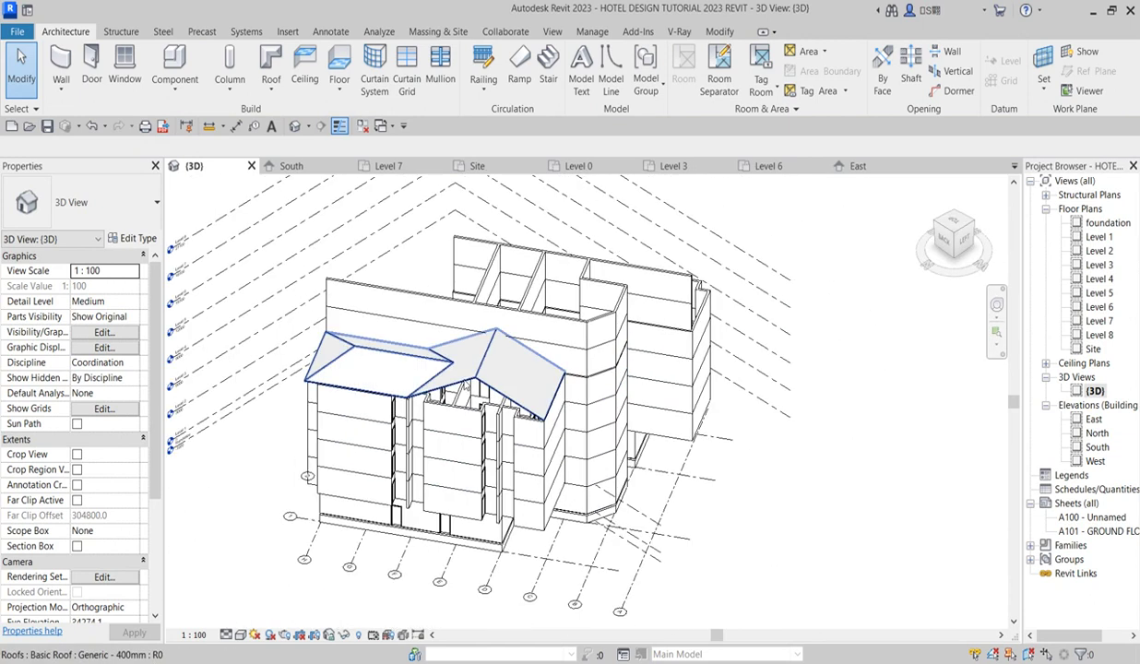
scroll(356, 422, "up", 2)
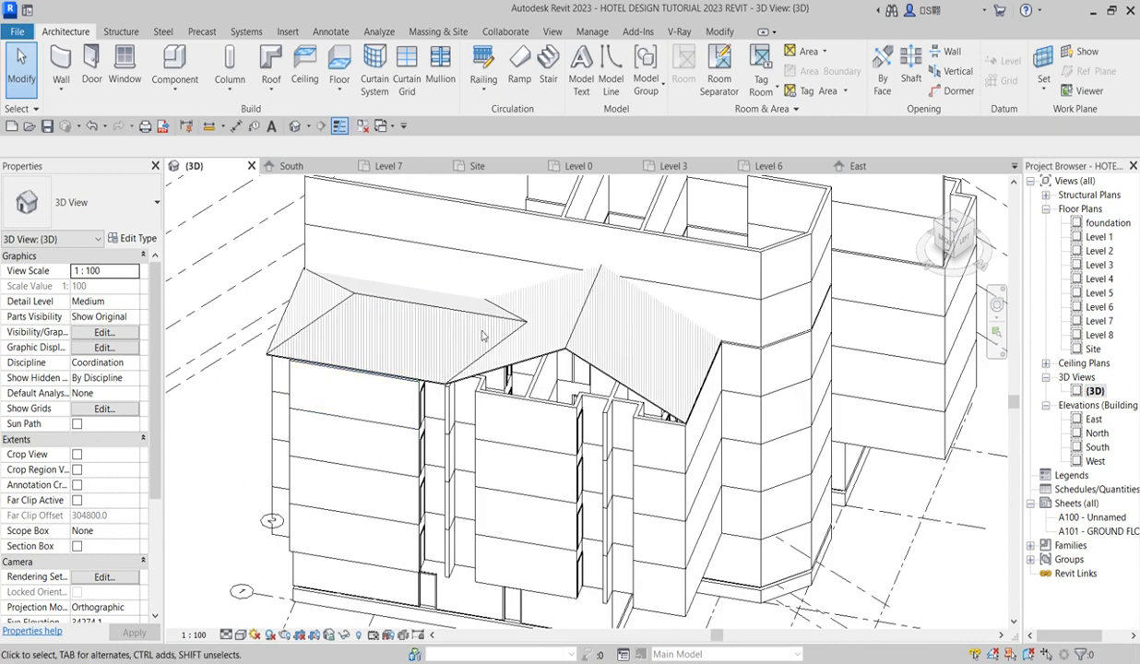
scroll(593, 376, "up", 3)
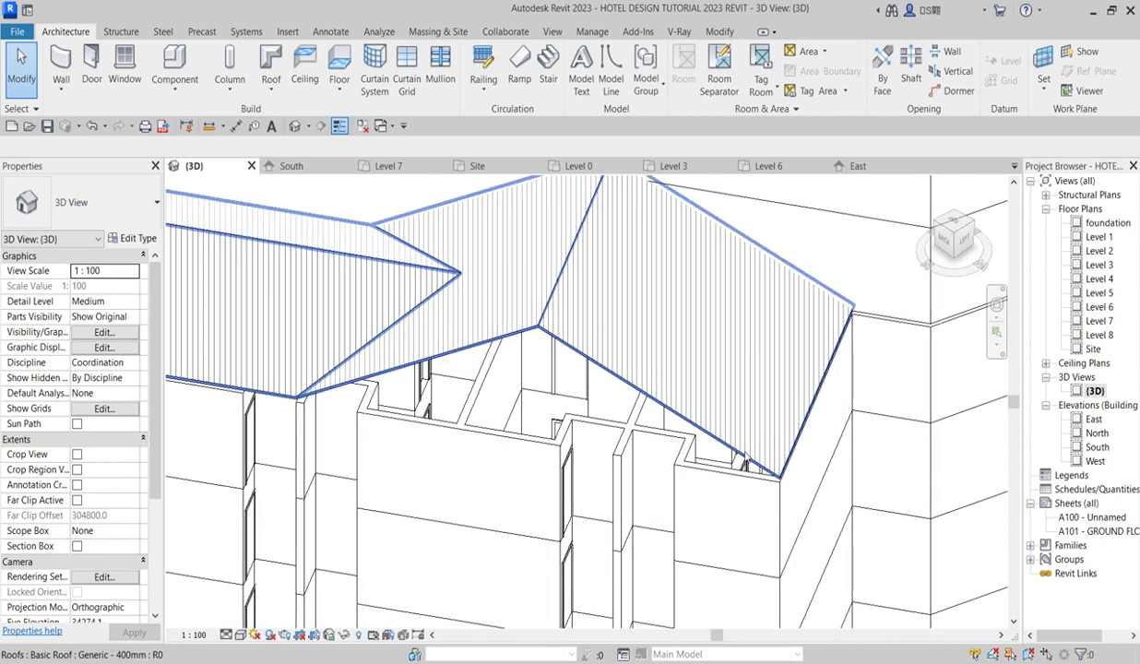
scroll(547, 404, "down", 3)
scroll(546, 403, "down", 3)
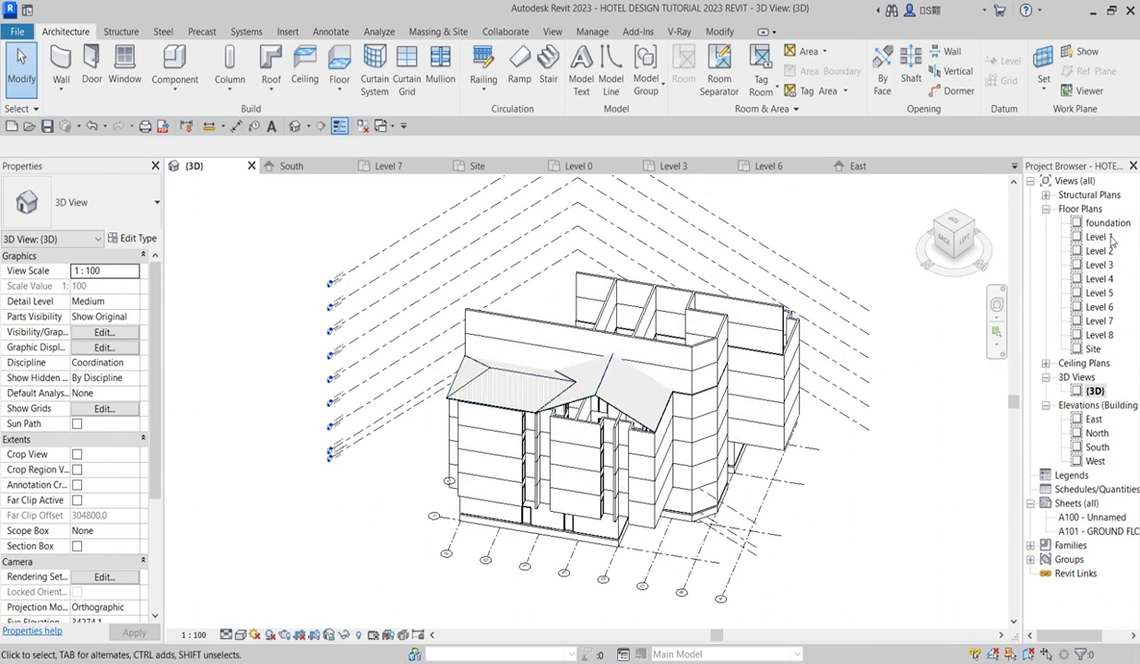
Step: Open the Level 6 floor plan and start a new footprint roof whose boundary is made by picking lines
double_click(1099, 306)
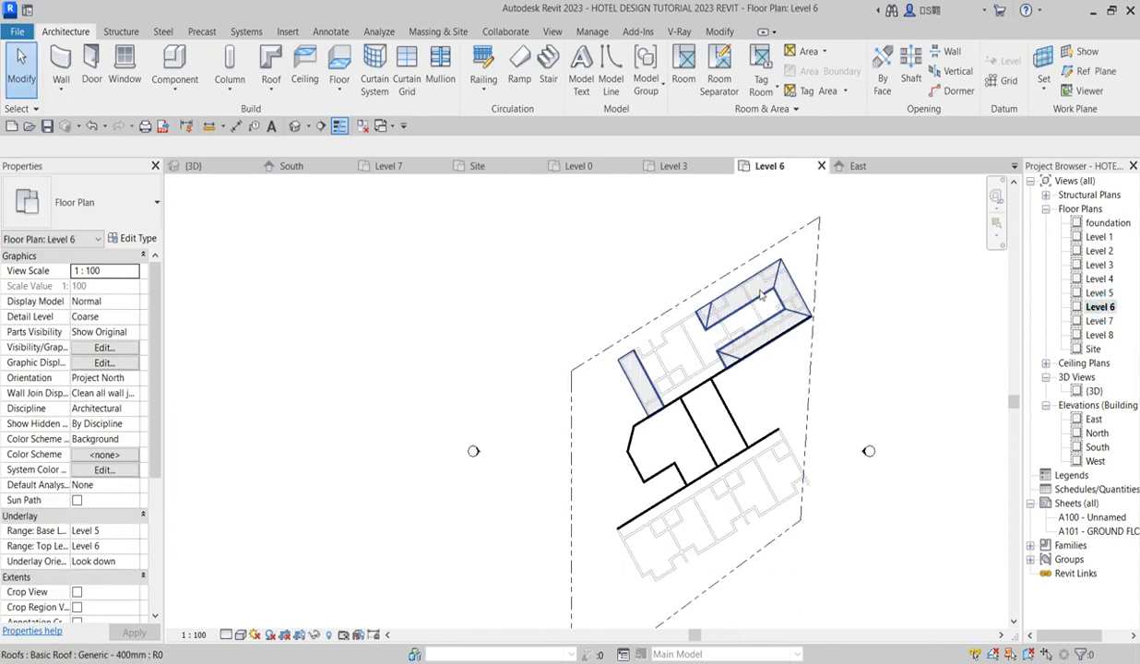
left_click(762, 294)
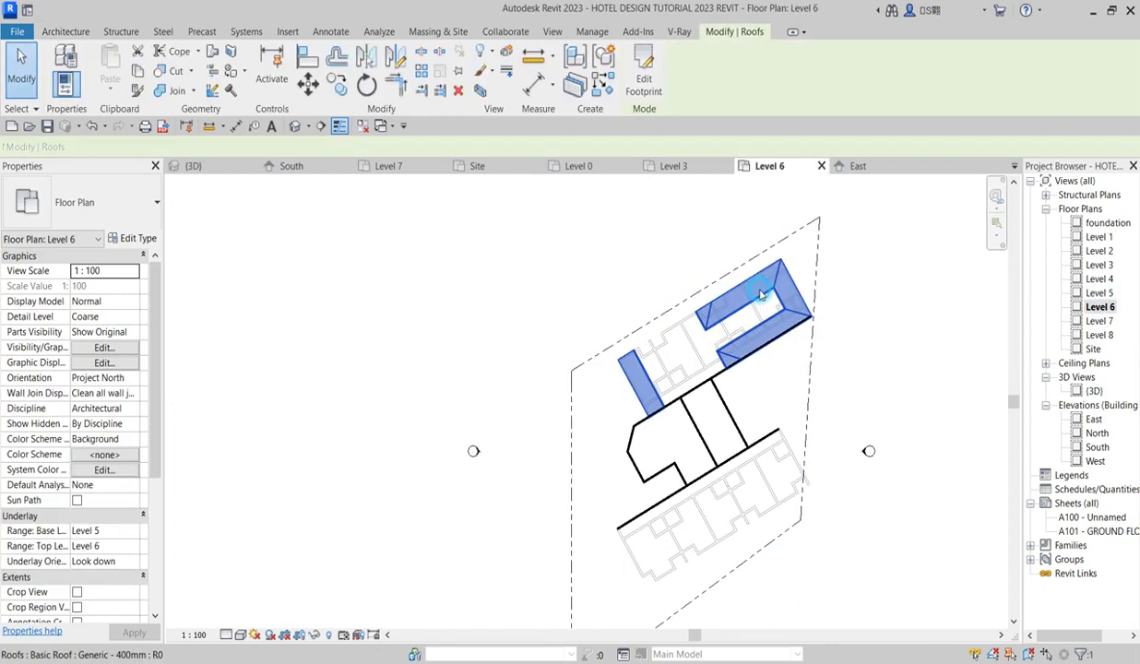
left_click(643, 82)
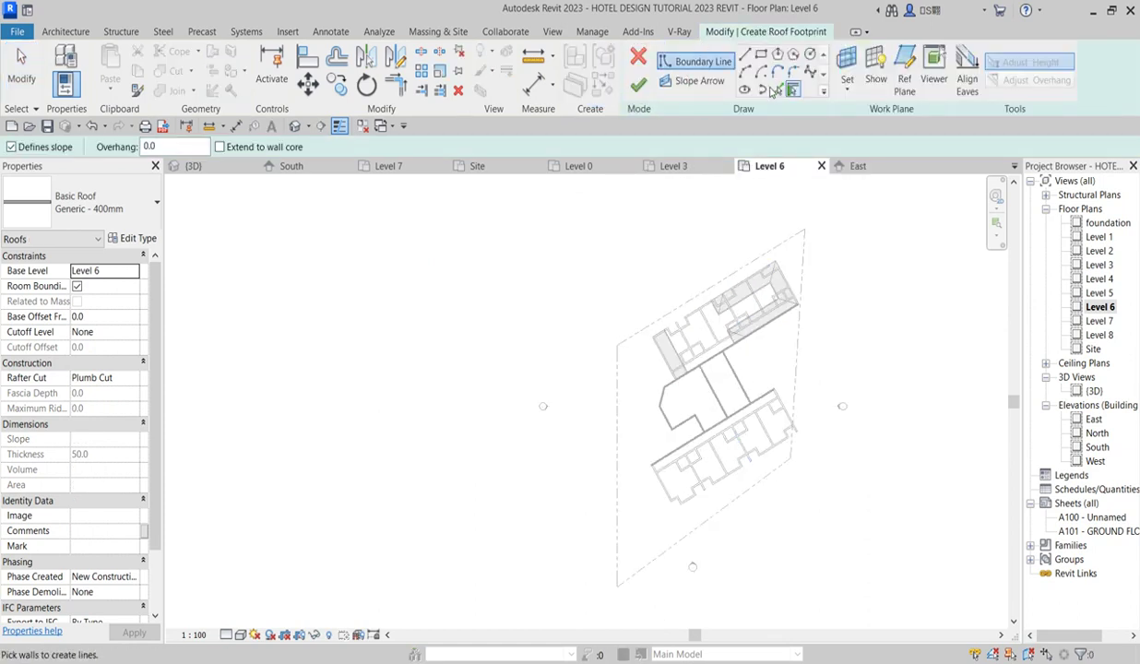
left_click(778, 90)
Step: Pick the southern wing's long inner wall, both end walls and one outer wall segment as slope-defining roof boundary lines
scroll(762, 375, "up", 5)
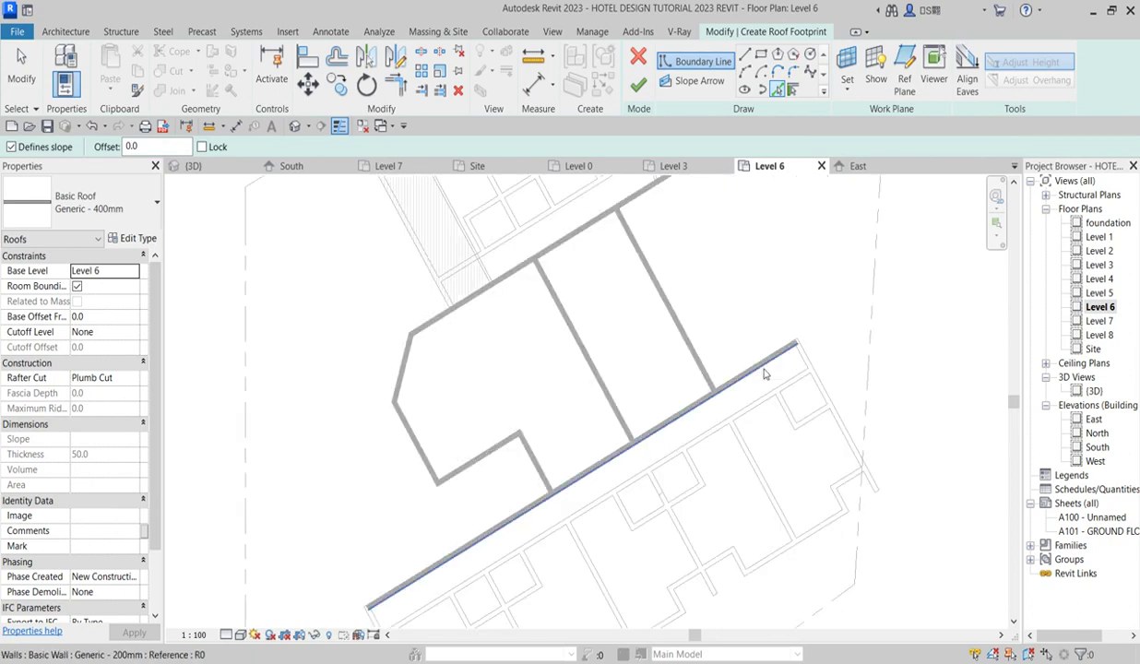
scroll(764, 374, "down", 2)
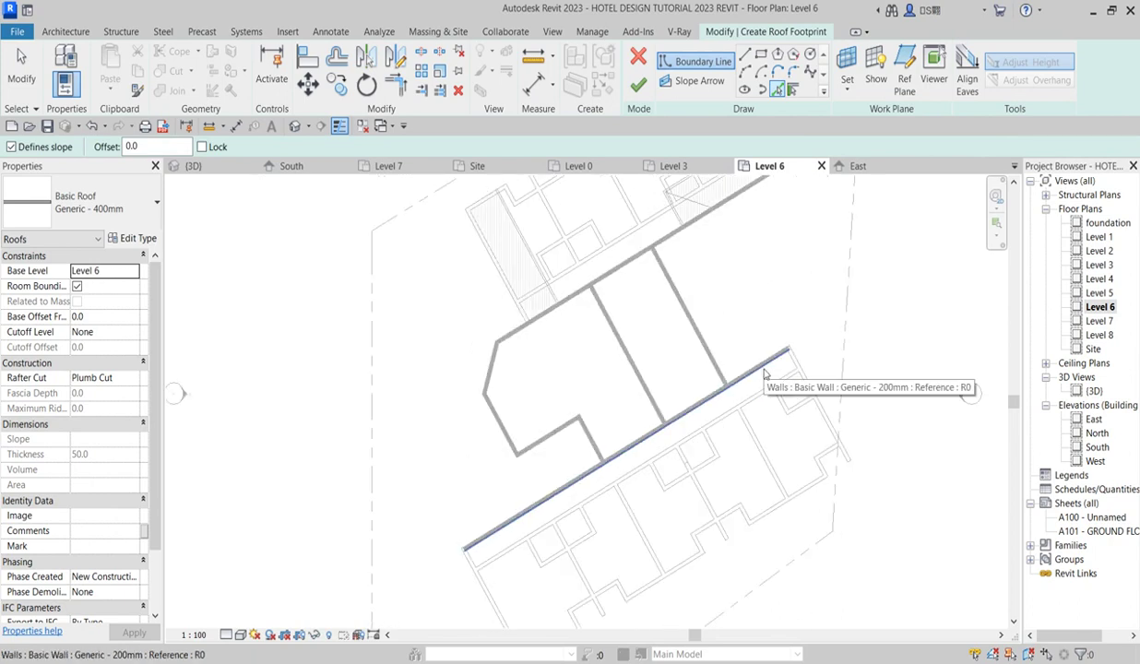
left_click(764, 374)
left_click(824, 408)
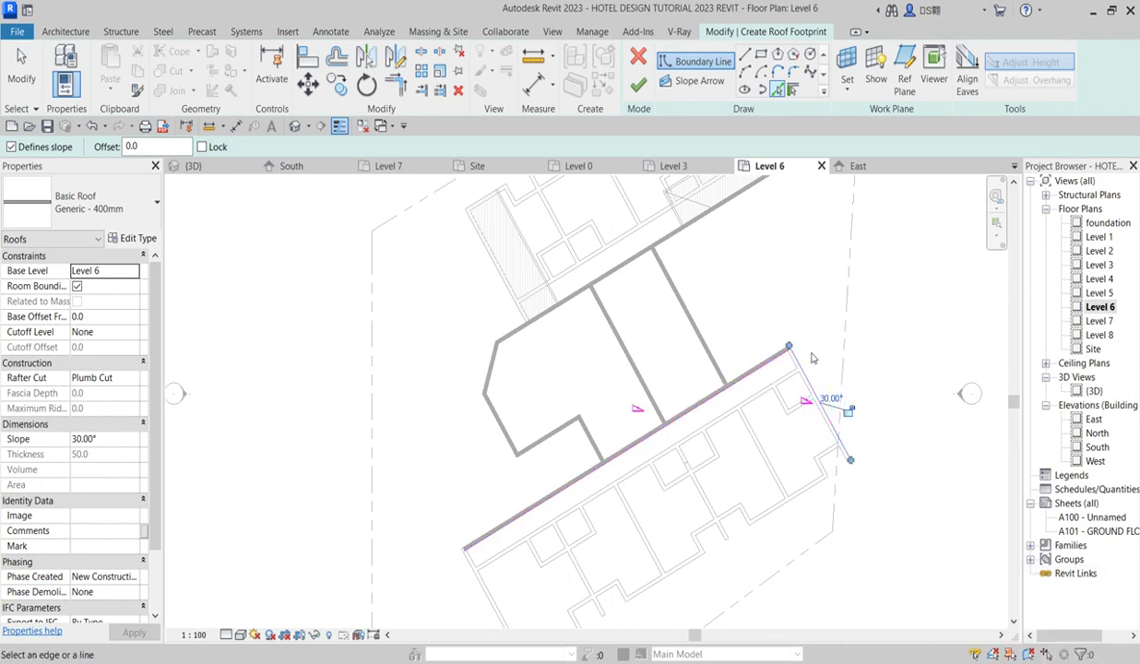
scroll(822, 397, "down", 2)
scroll(662, 480, "up", 1)
left_click(659, 479)
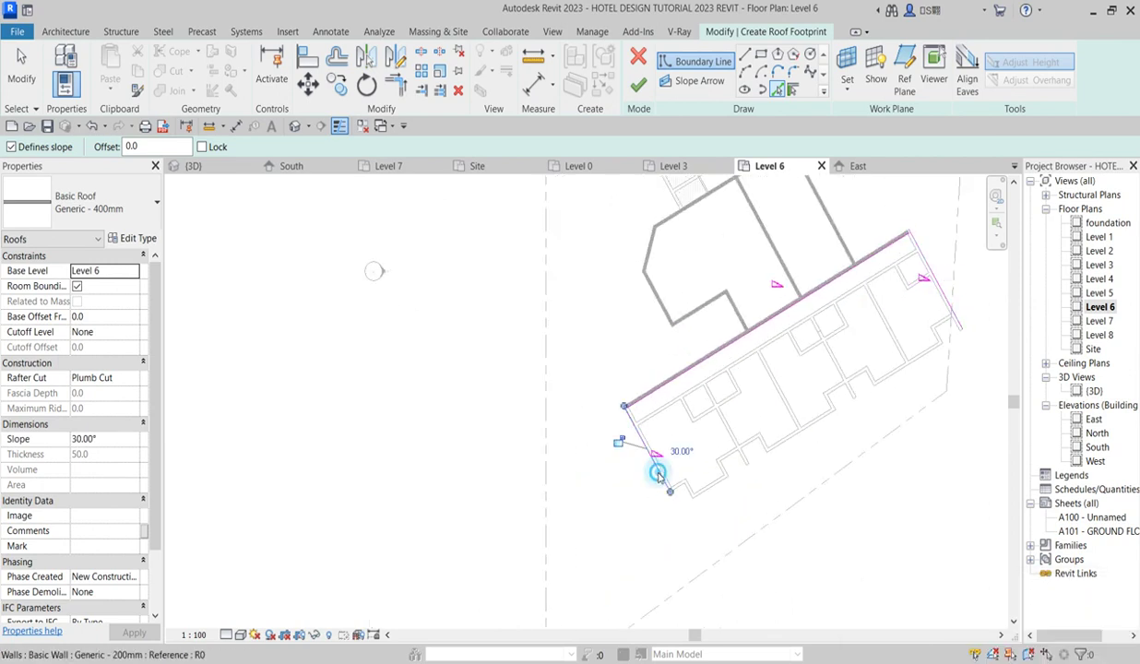
left_click(790, 451)
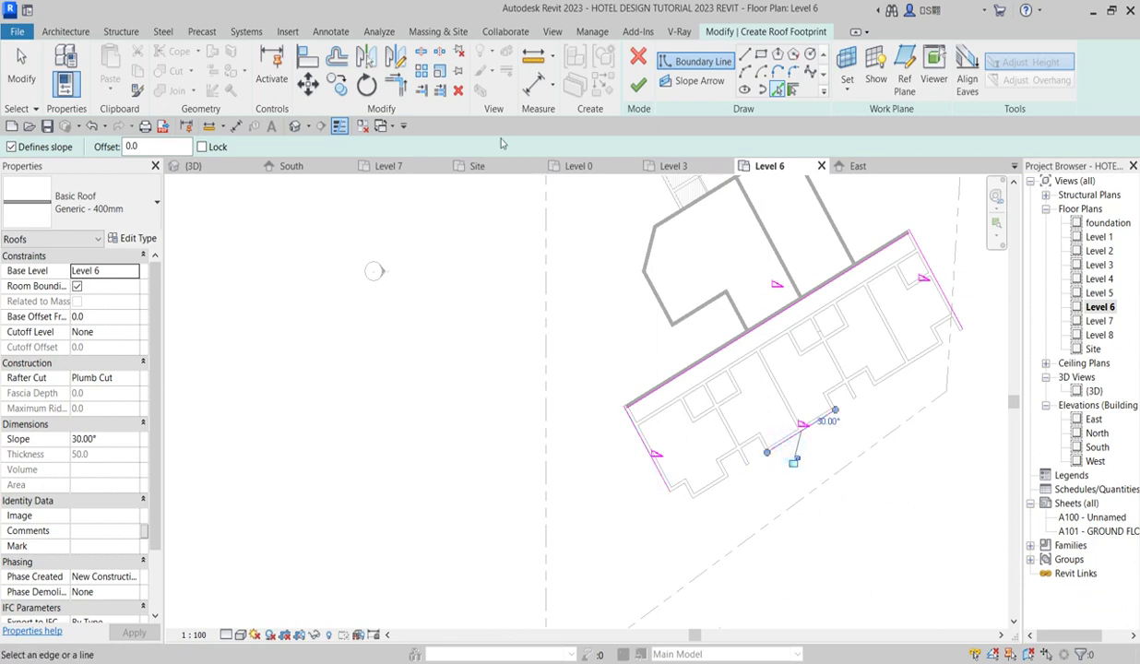
Step: Trim the outer boundary line to both end lines and join the inner boundary line to the western end line
left_click(404, 90)
left_click(716, 352)
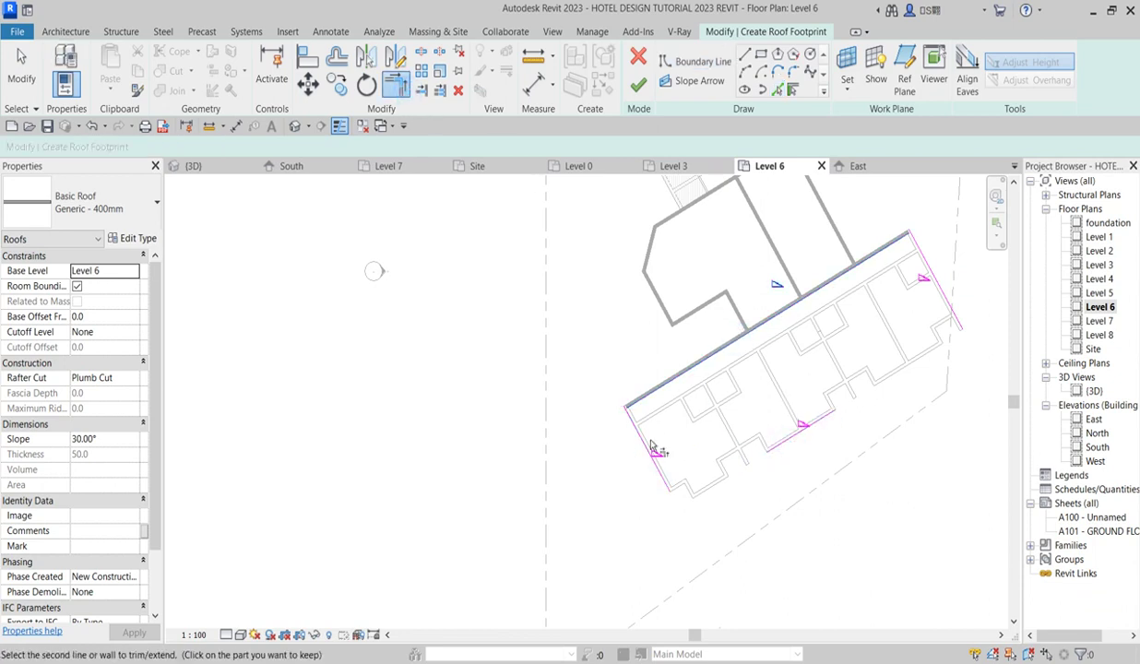
left_click(644, 446)
left_click(789, 433)
left_click(658, 471)
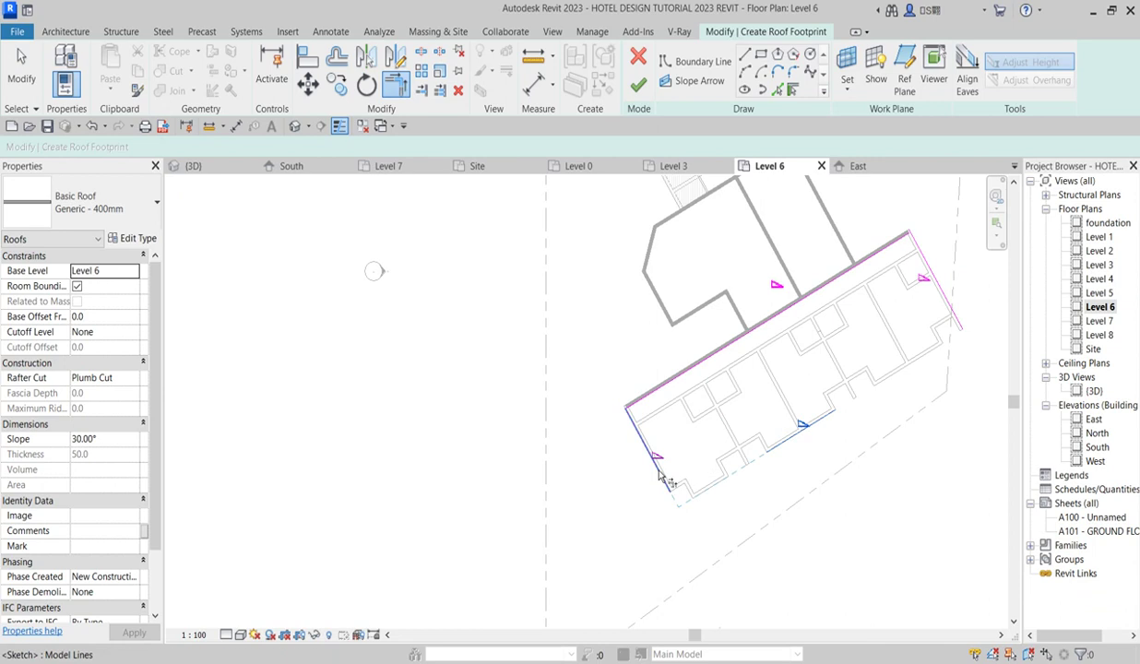
left_click(833, 416)
left_click(937, 293)
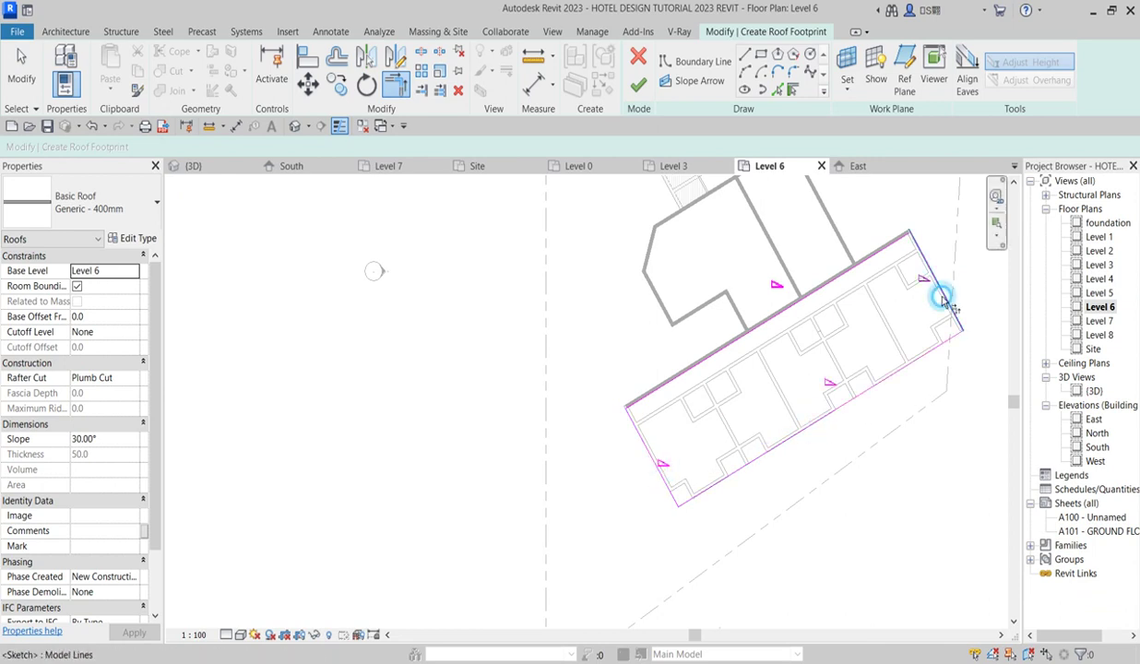
right_click(883, 214)
left_click(912, 221)
scroll(902, 255, "up", 2)
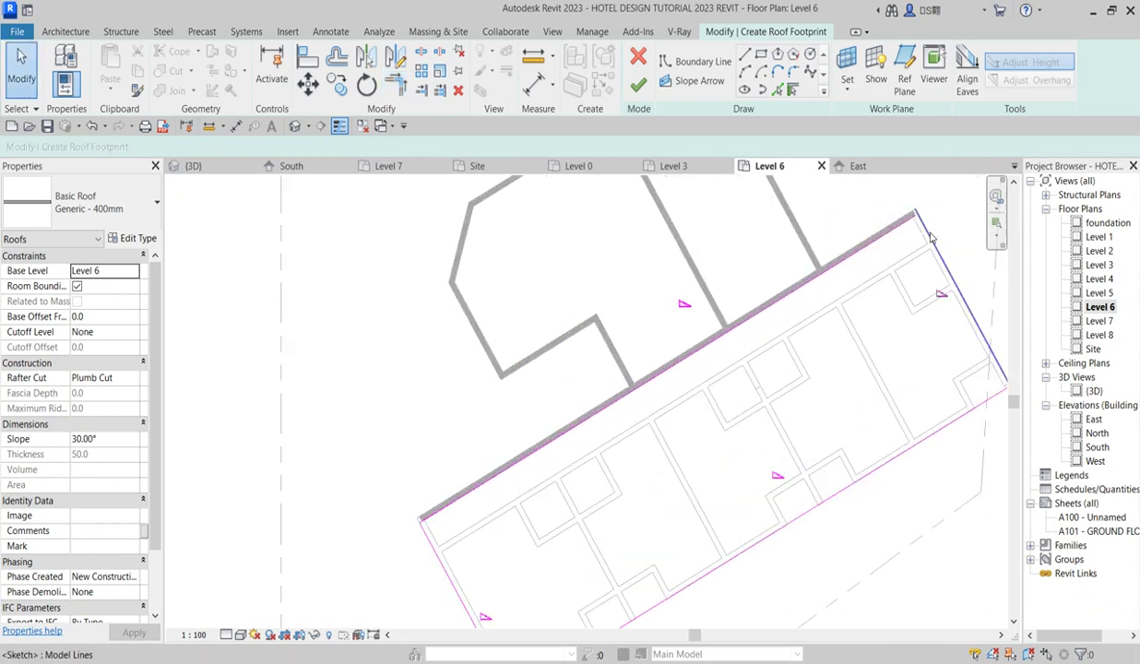
left_click(397, 85)
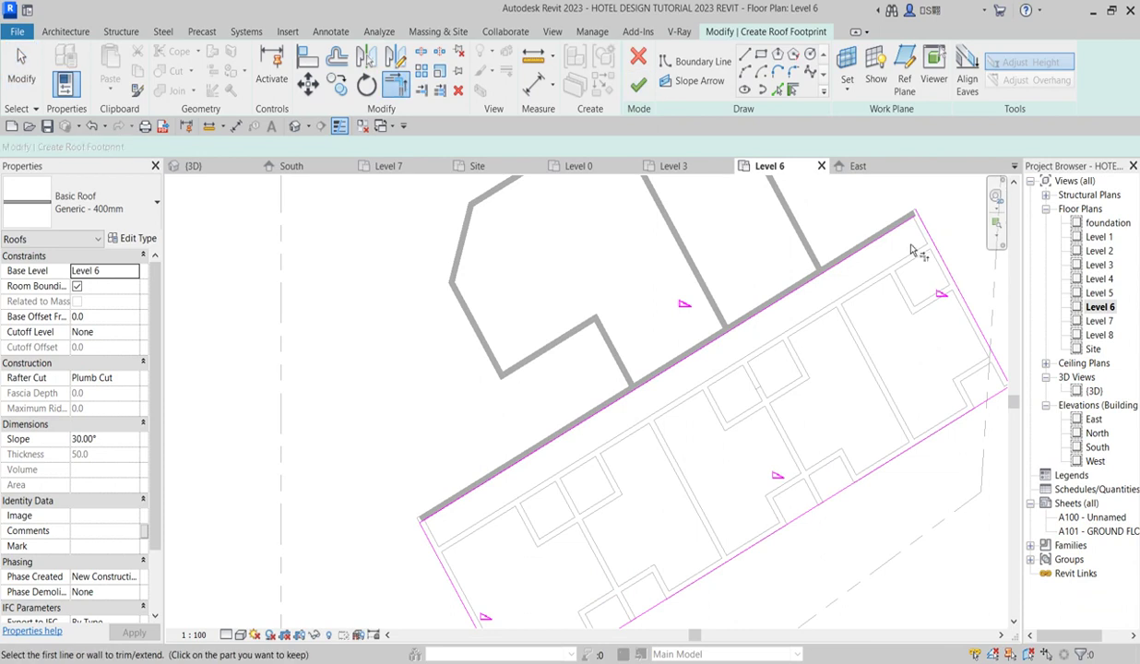
scroll(835, 221, "up", 2)
right_click(832, 217)
left_click(843, 220)
right_click(758, 218)
left_click(810, 231)
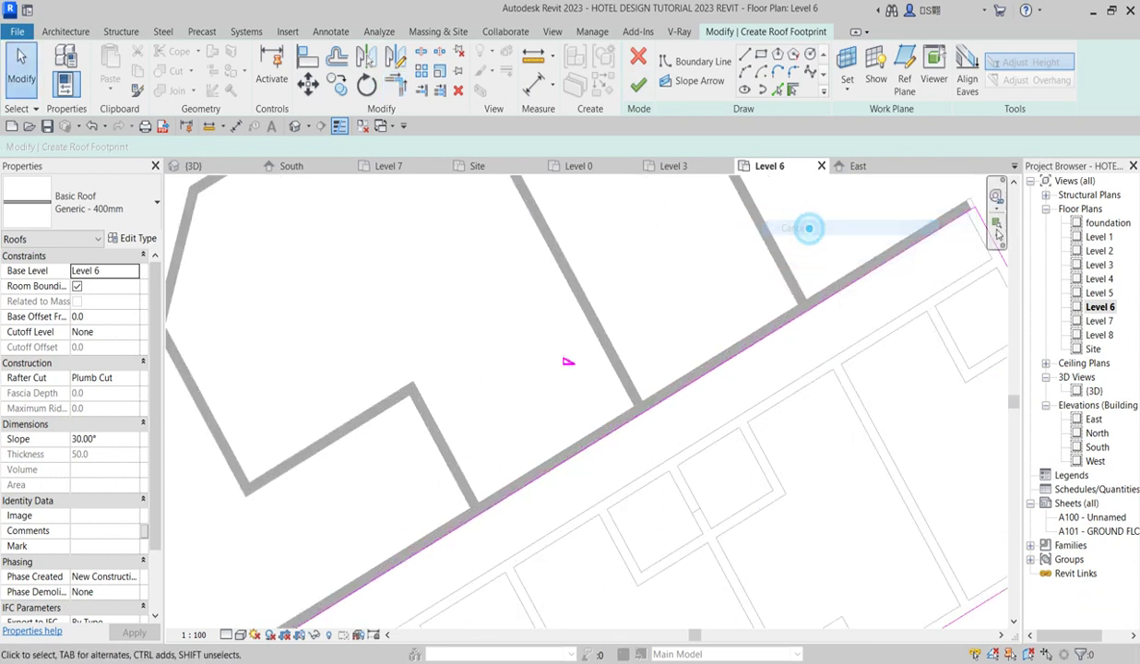
left_click(956, 213)
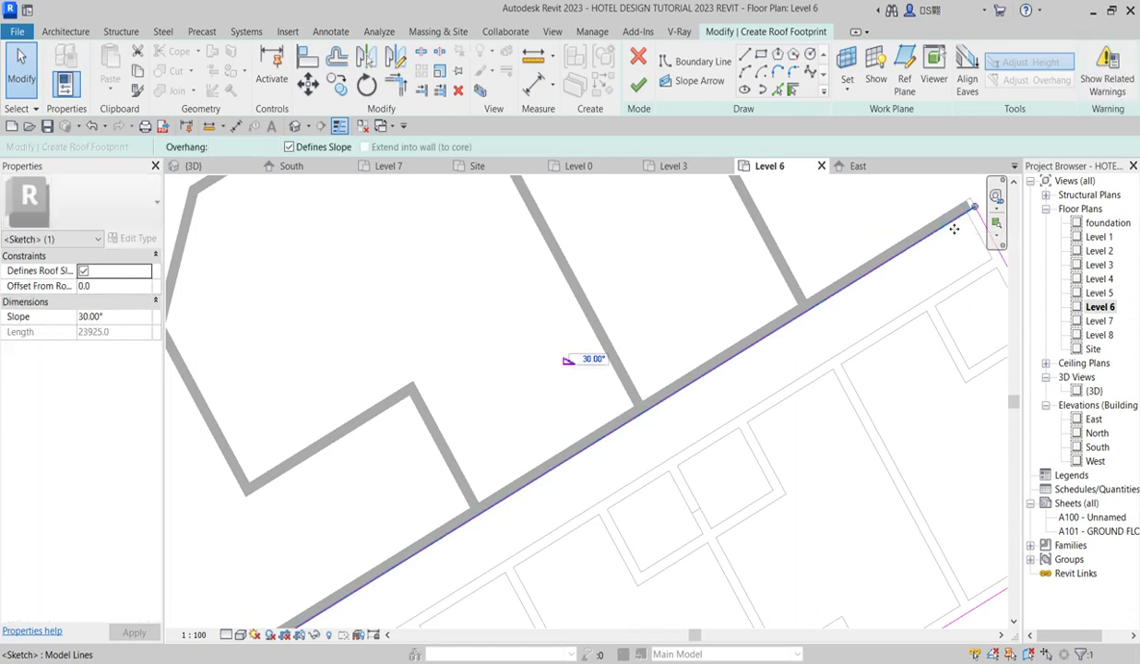
left_click(568, 359)
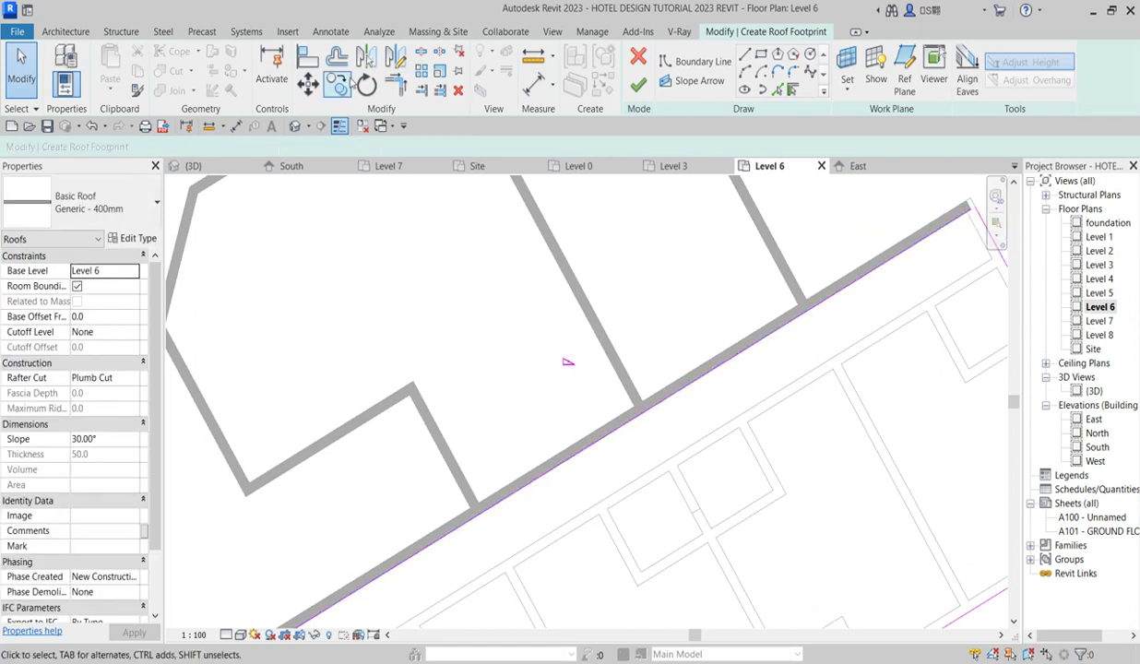
Step: Trim the long inner boundary line to the eastern and western end lines to close the footprint's corners
left_click(396, 84)
left_click(868, 268)
scroll(793, 300, "down", 2)
left_click(900, 262)
left_click(521, 471)
left_click(403, 591)
scroll(715, 473, "down", 2)
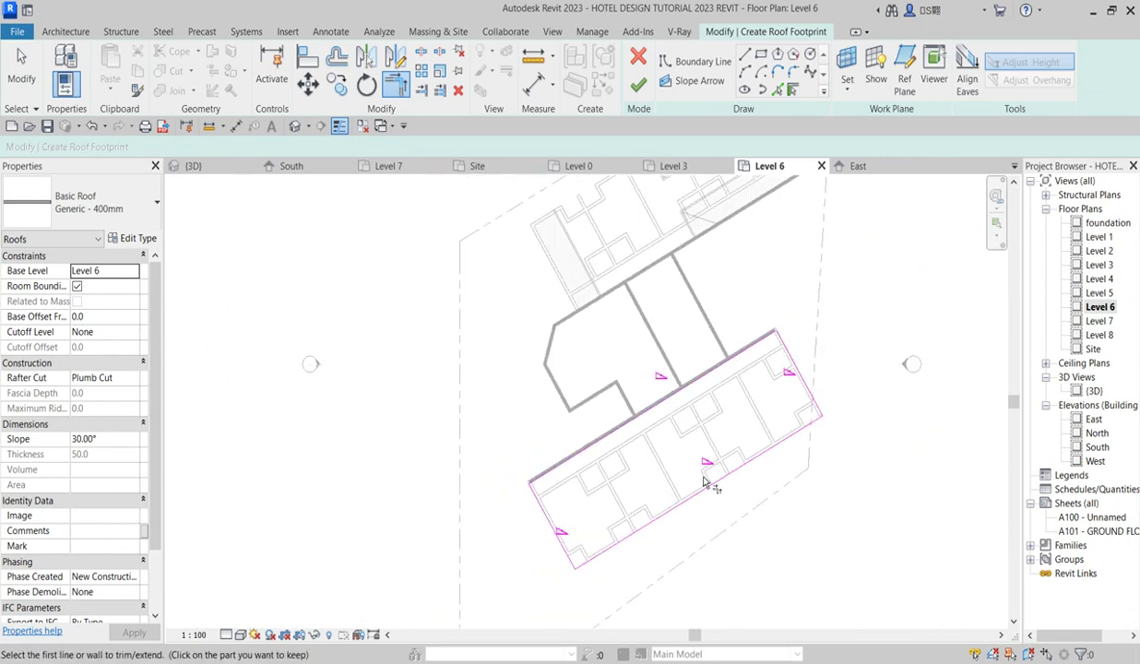
scroll(805, 377, "up", 1)
right_click(852, 224)
left_click(891, 230)
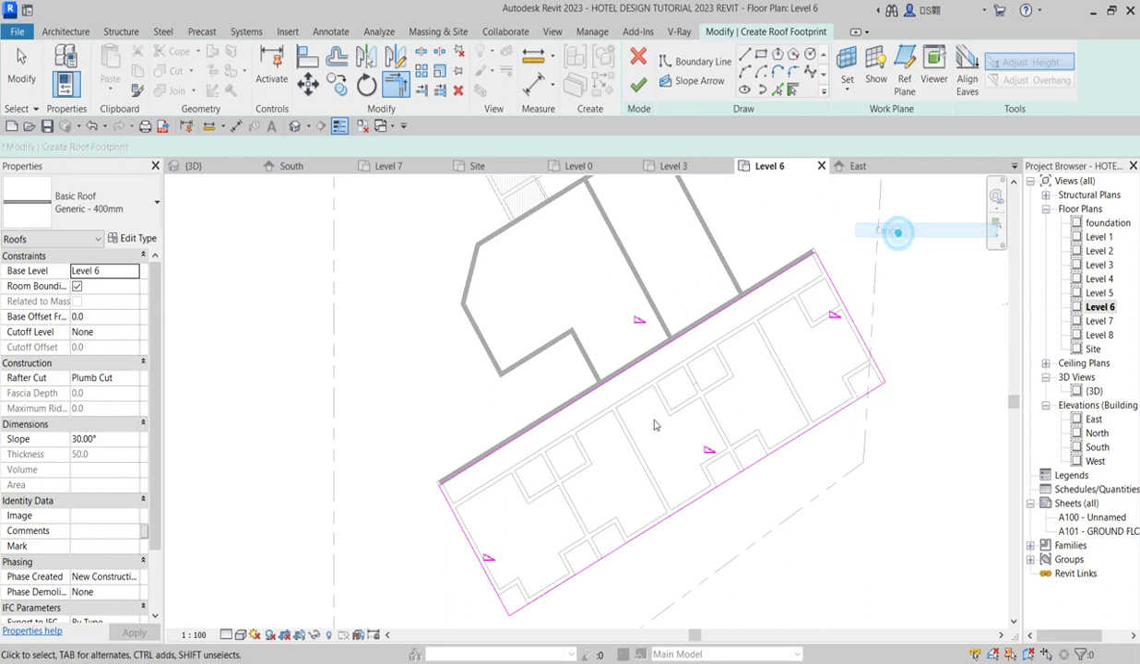
Step: Split the long inner boundary line at two points, each about 7200 from one of its ends
scroll(641, 382, "down", 2)
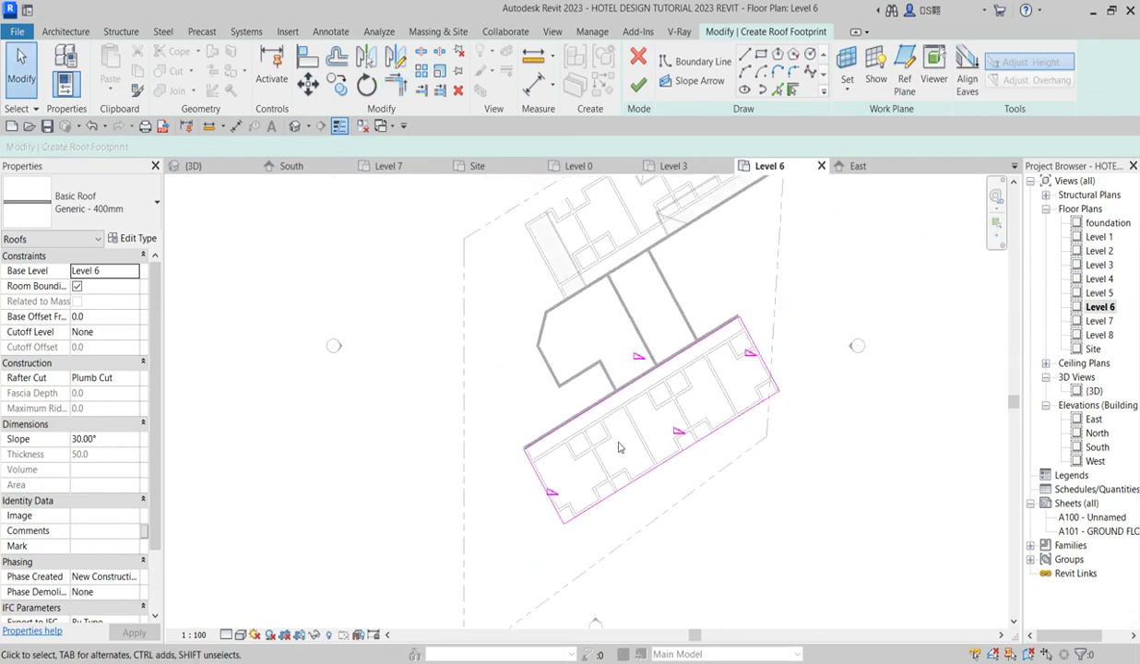
left_click(660, 380)
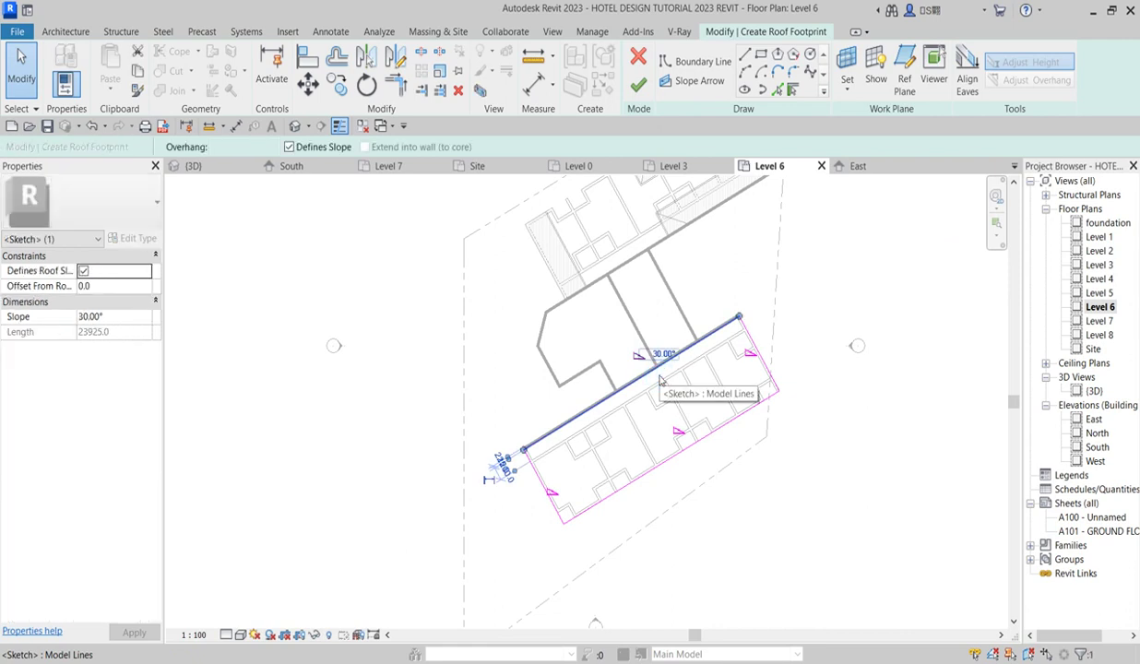
left_click(316, 259)
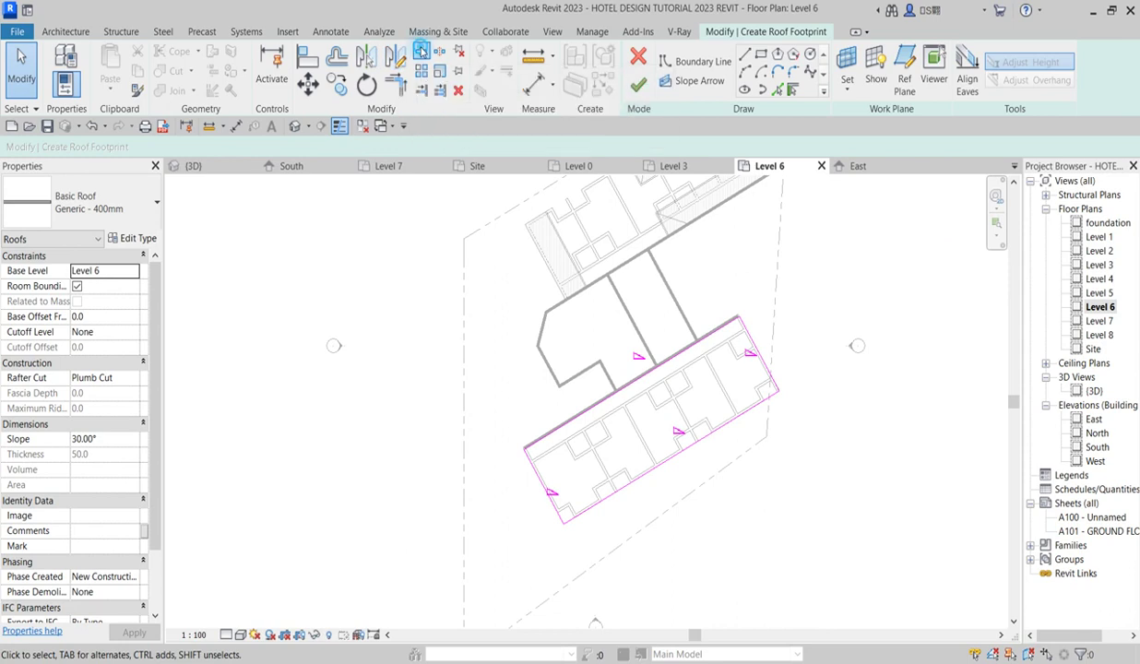
left_click(420, 50)
scroll(648, 416, "up", 5)
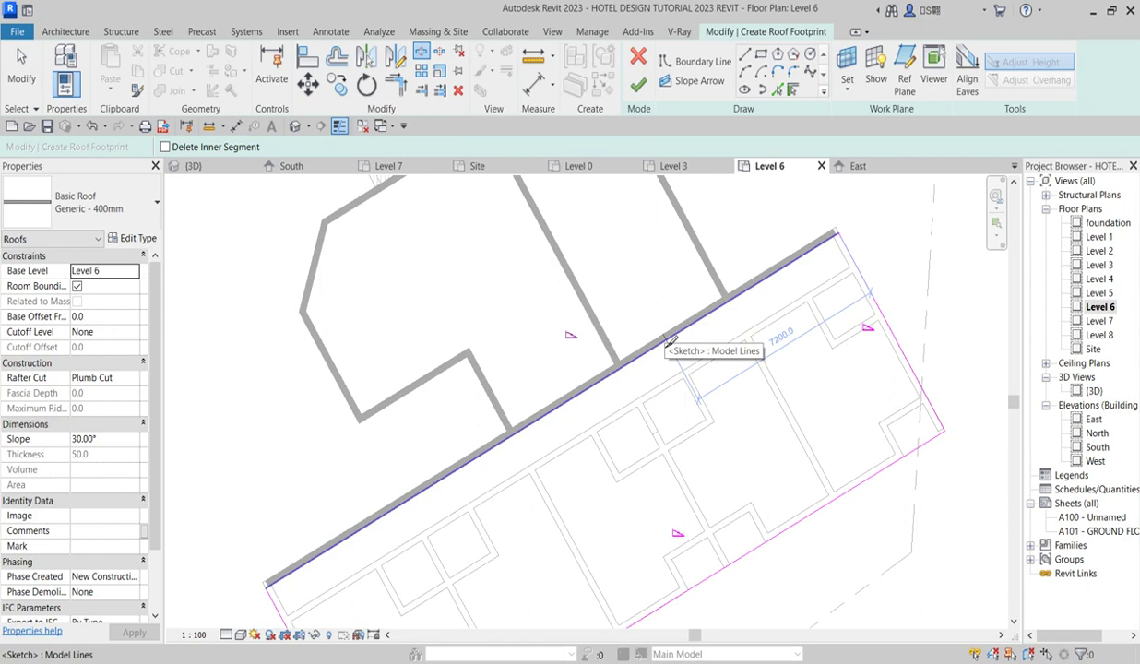
left_click(671, 342)
scroll(673, 340, "down", 3)
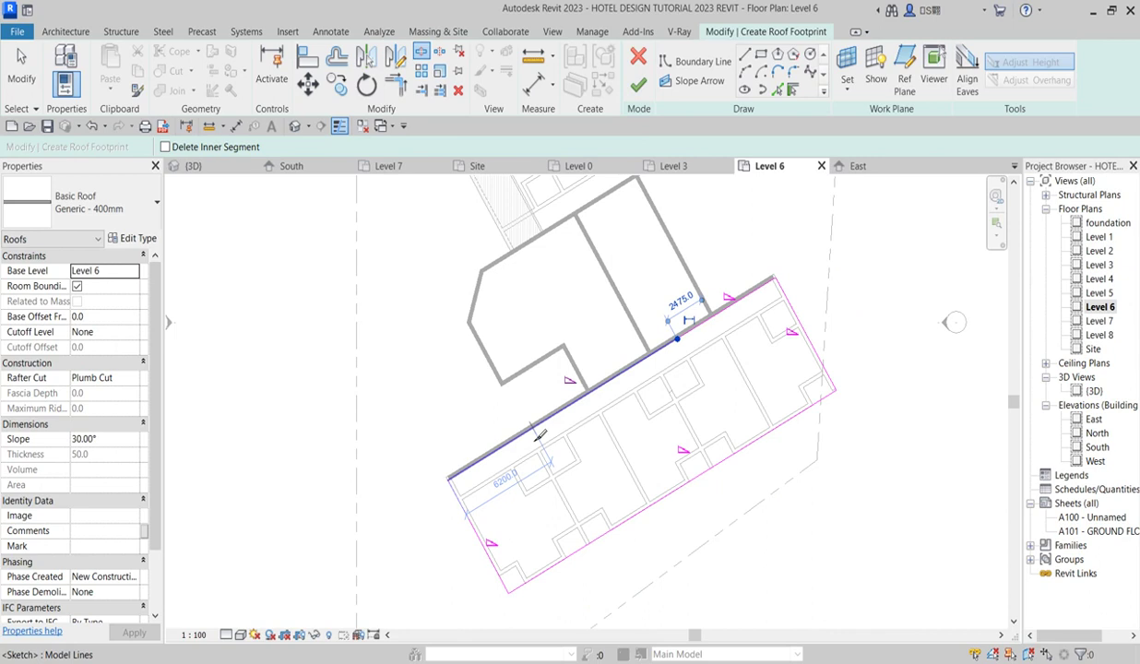
scroll(548, 432, "up", 2)
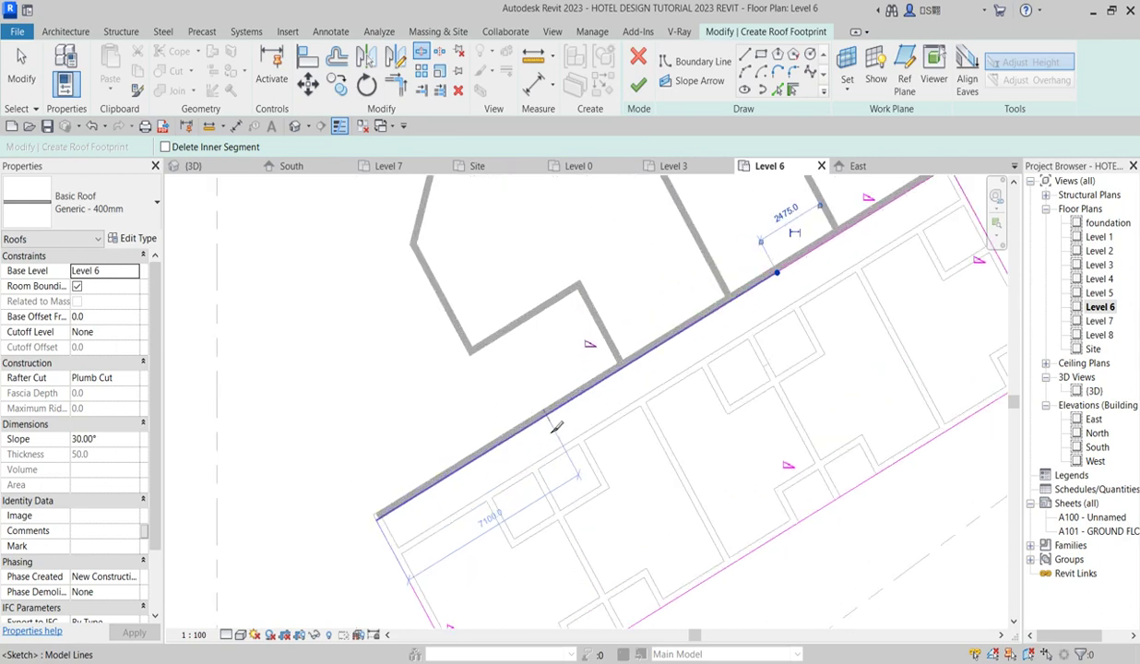
left_click(551, 420)
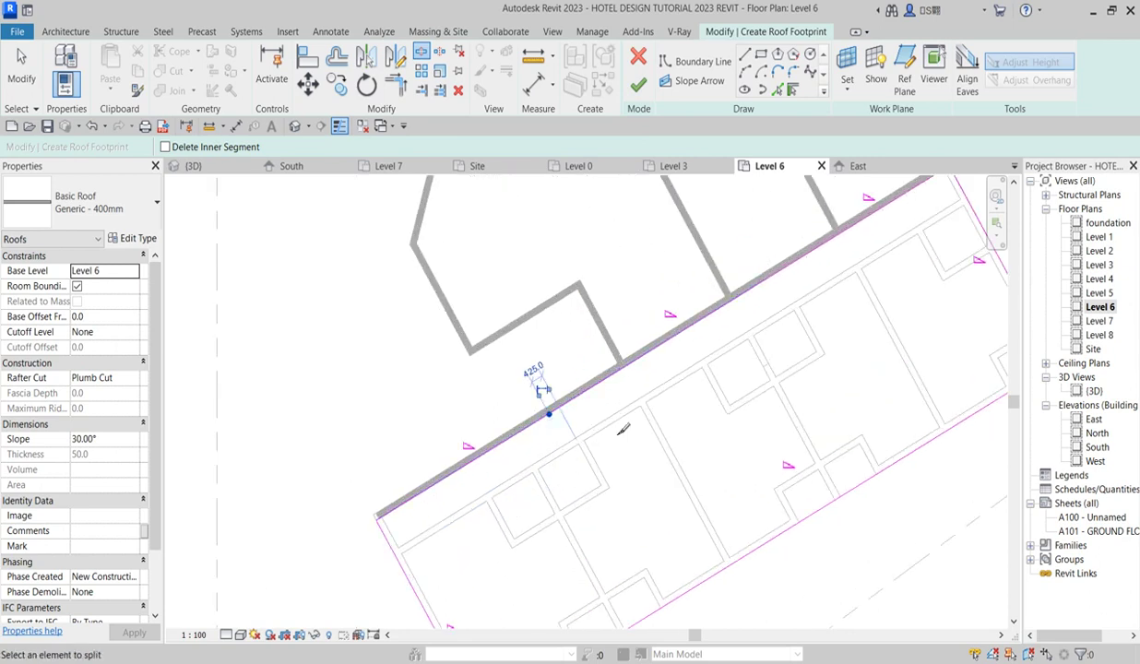
right_click(759, 321)
left_click(780, 330)
right_click(752, 307)
left_click(770, 319)
Step: Turn off Defines Slope for the middle segment of the split inner boundary line
left_click(611, 376)
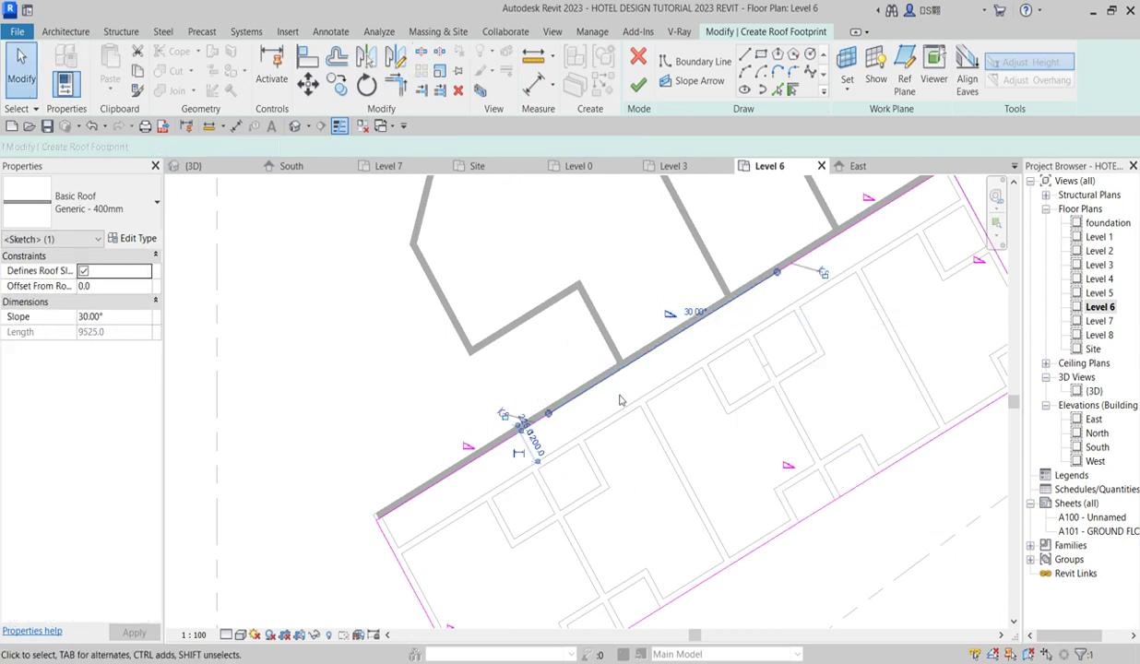
scroll(619, 397, "down", 2)
left_click(620, 397)
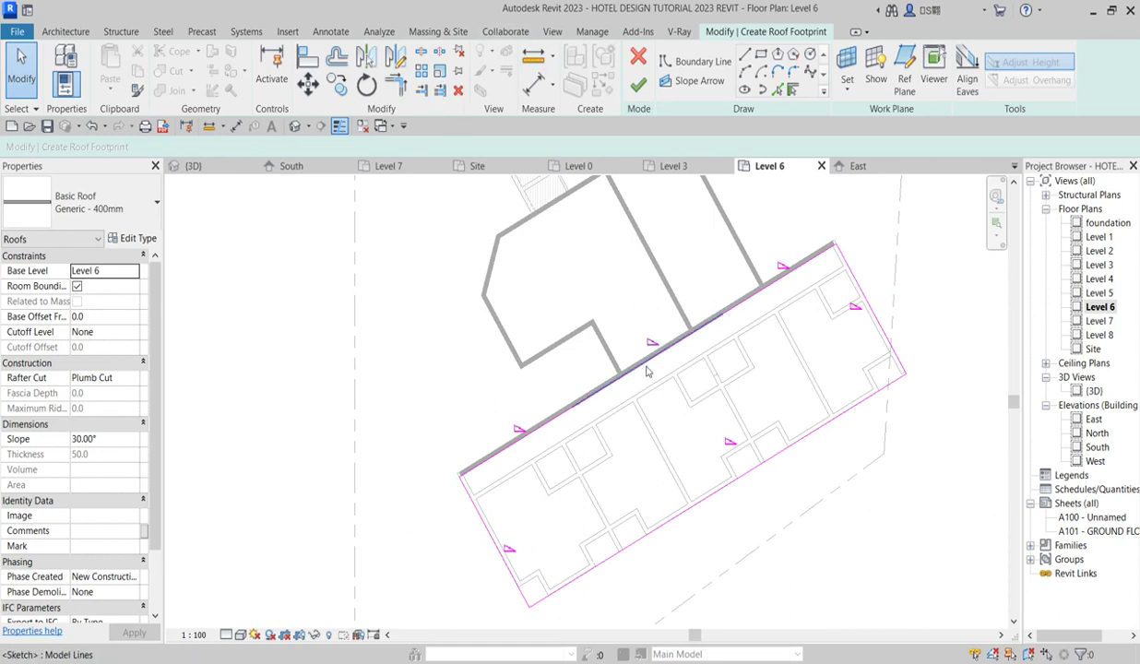
left_click(620, 379)
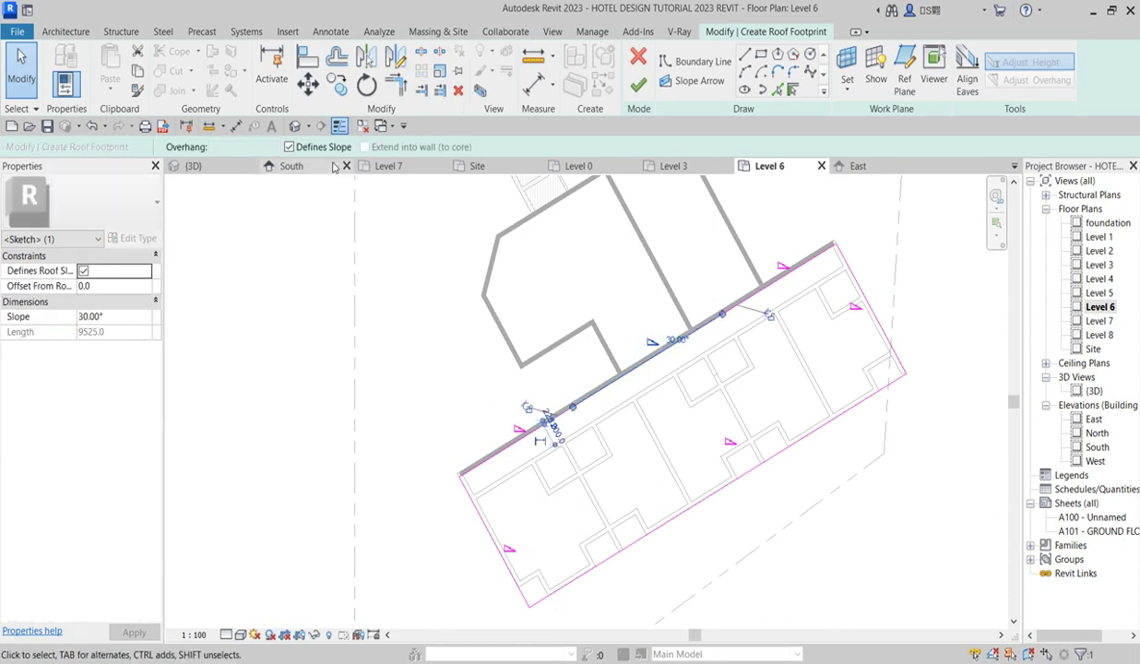
left_click(288, 147)
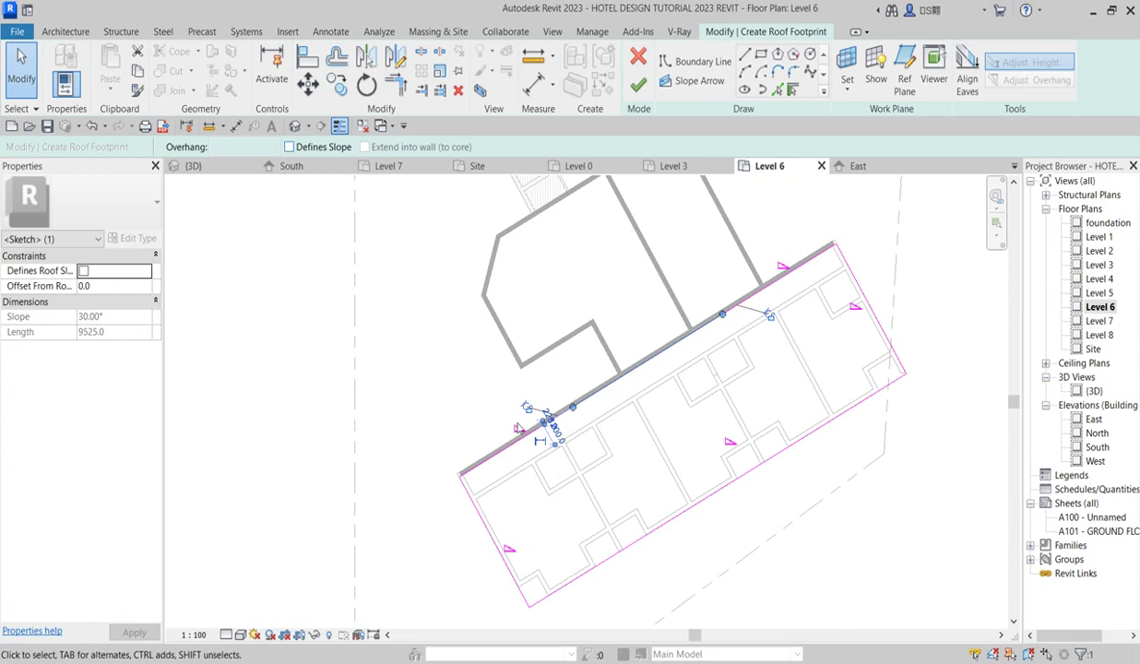
Step: Draw two slope arrows along the inner boundary's middle segment, one from each end to its midpoint, and finish the southern wing's roof
left_click(694, 83)
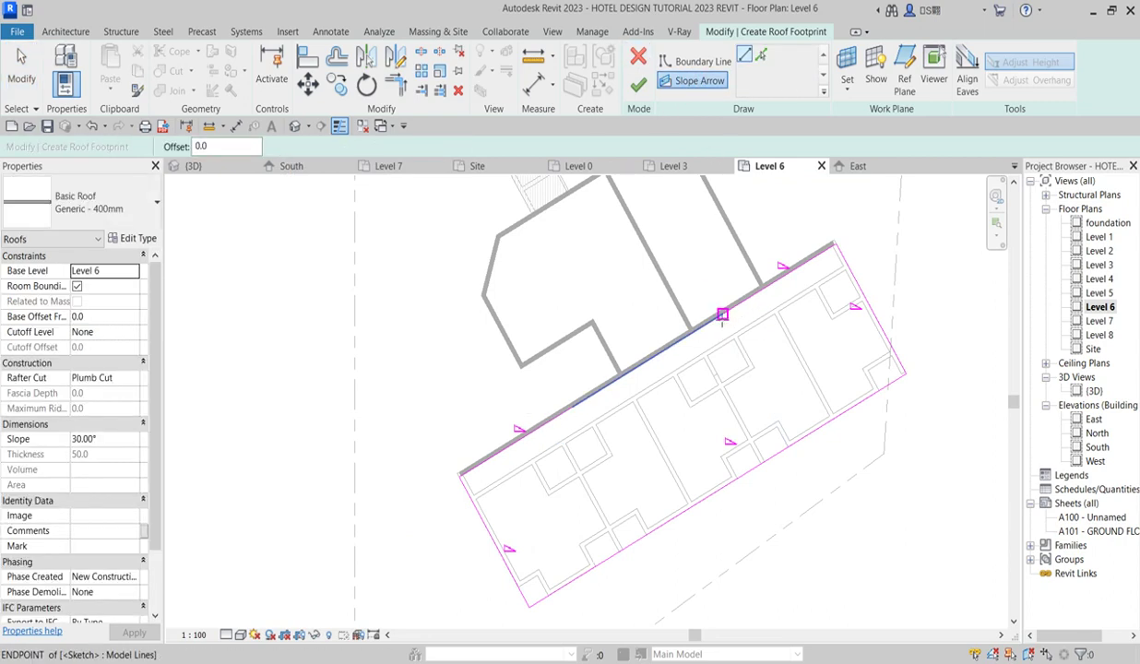
left_click(723, 315)
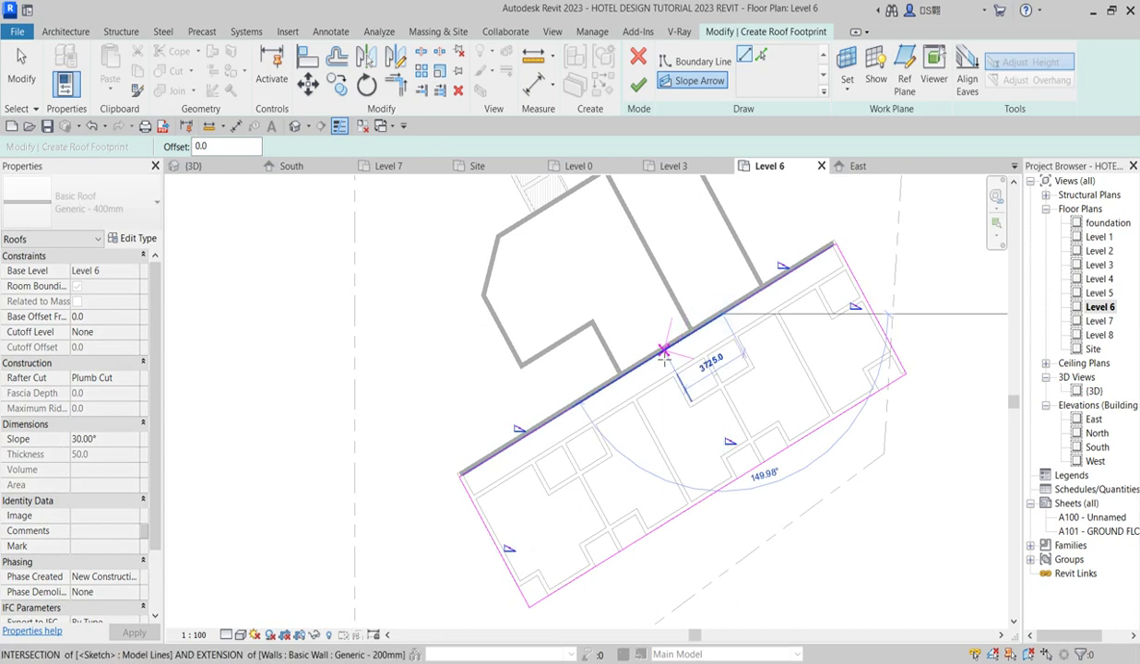
left_click(650, 361)
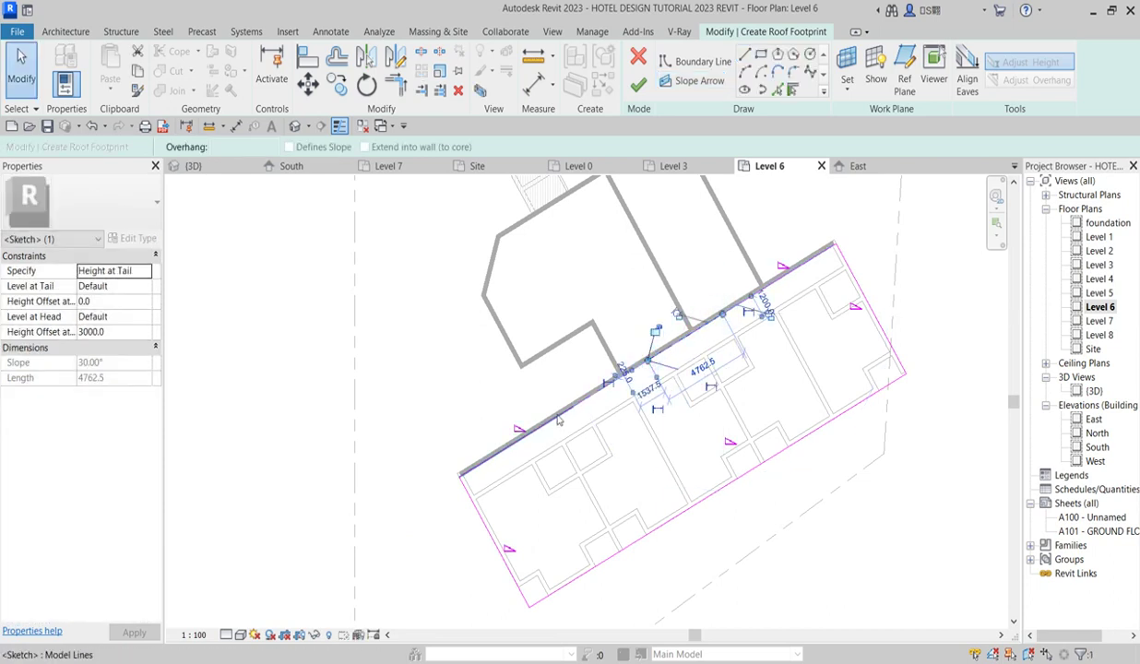
left_click(690, 81)
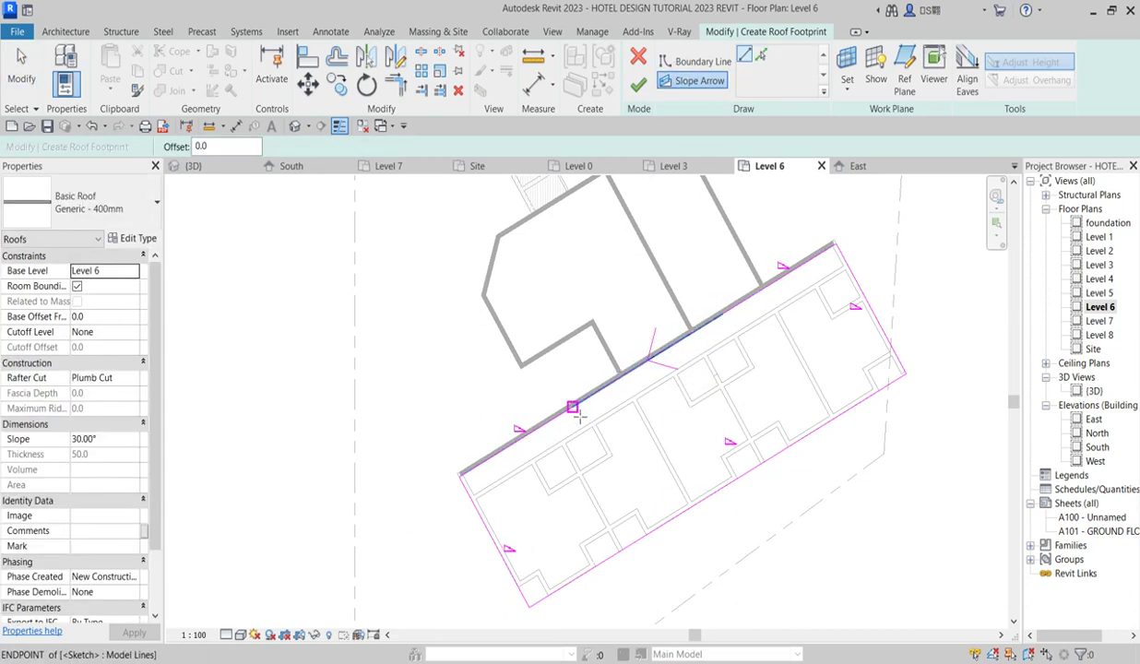
left_click(651, 372)
left_click(545, 420)
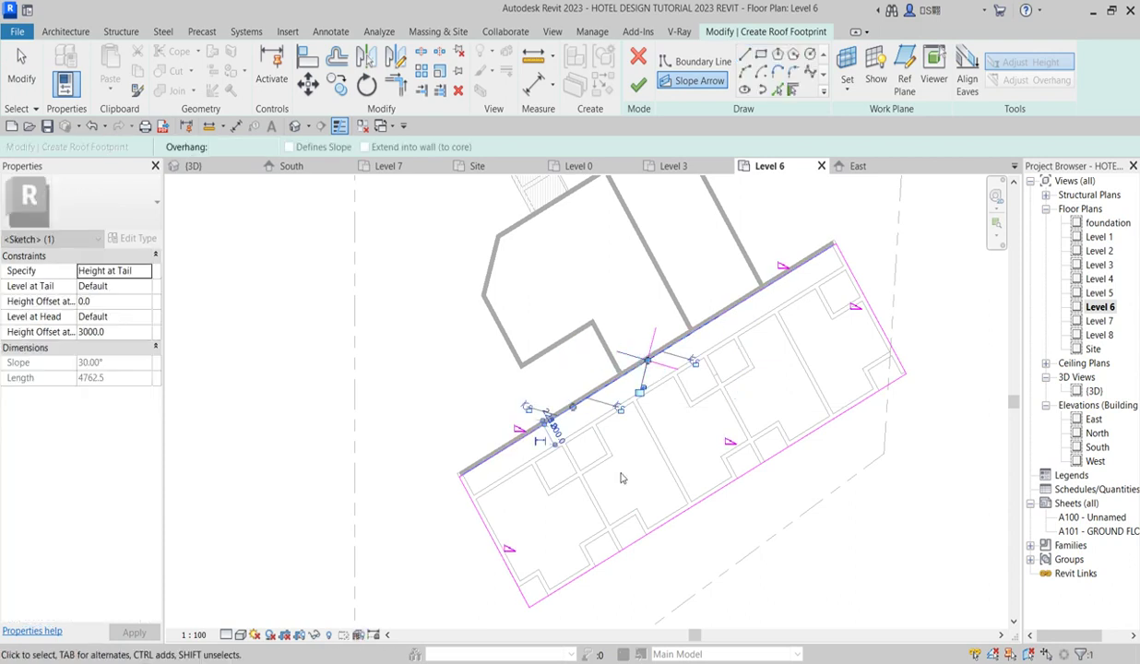
right_click(404, 262)
left_click(433, 265)
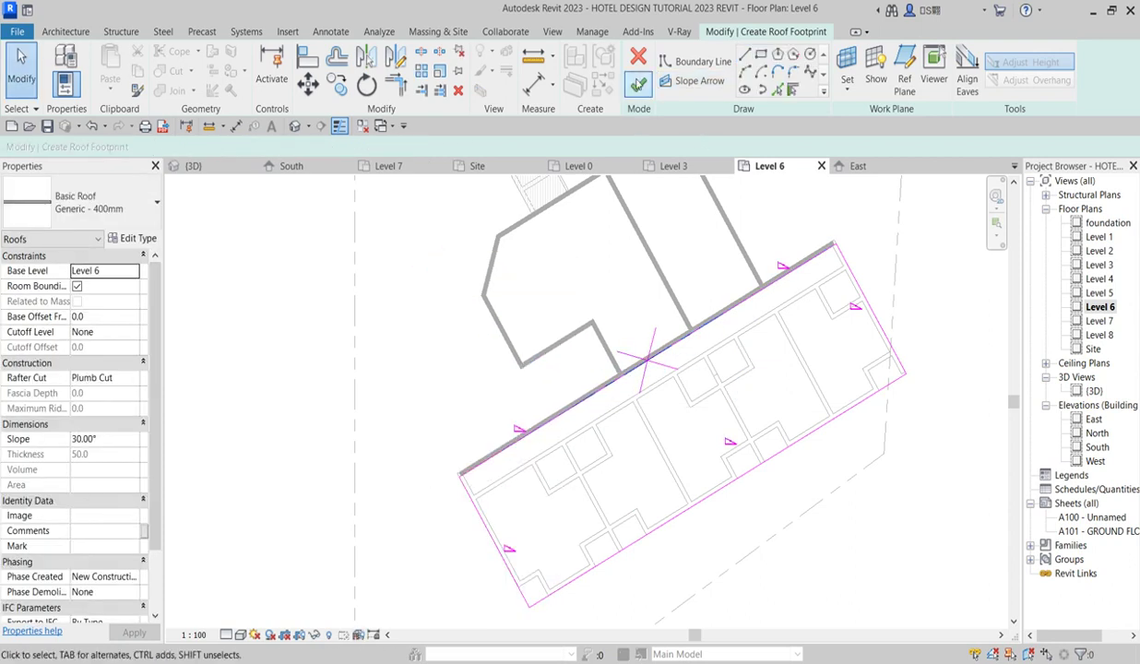
left_click(638, 83)
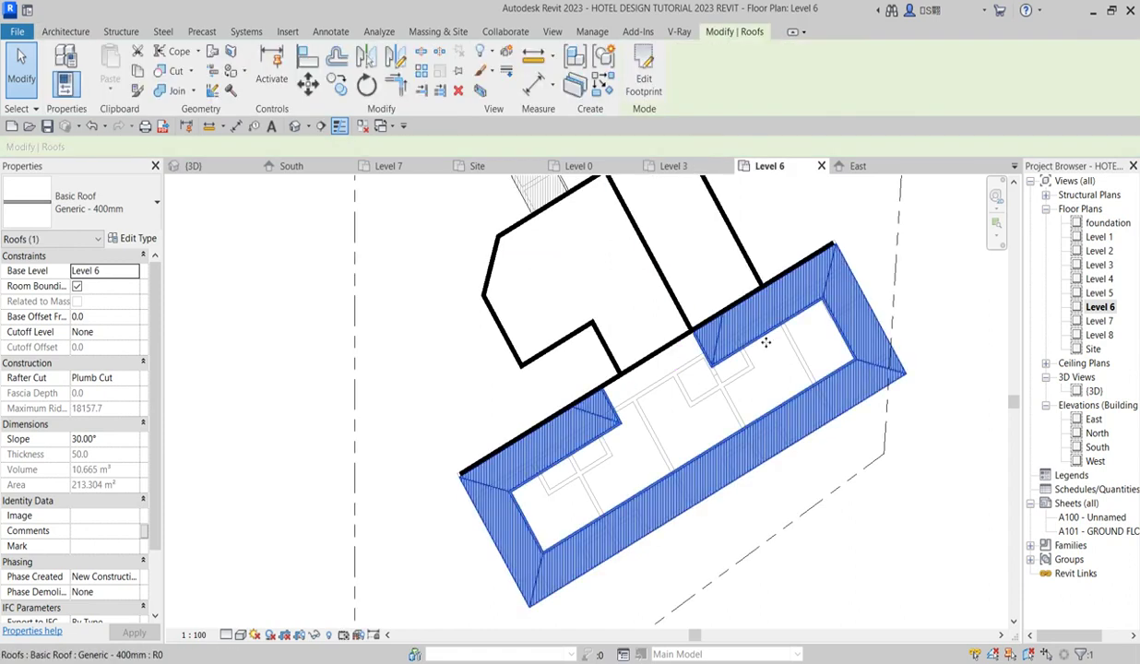
Step: Open the Site floor plan to see the southern wing's roof whole
double_click(1095, 348)
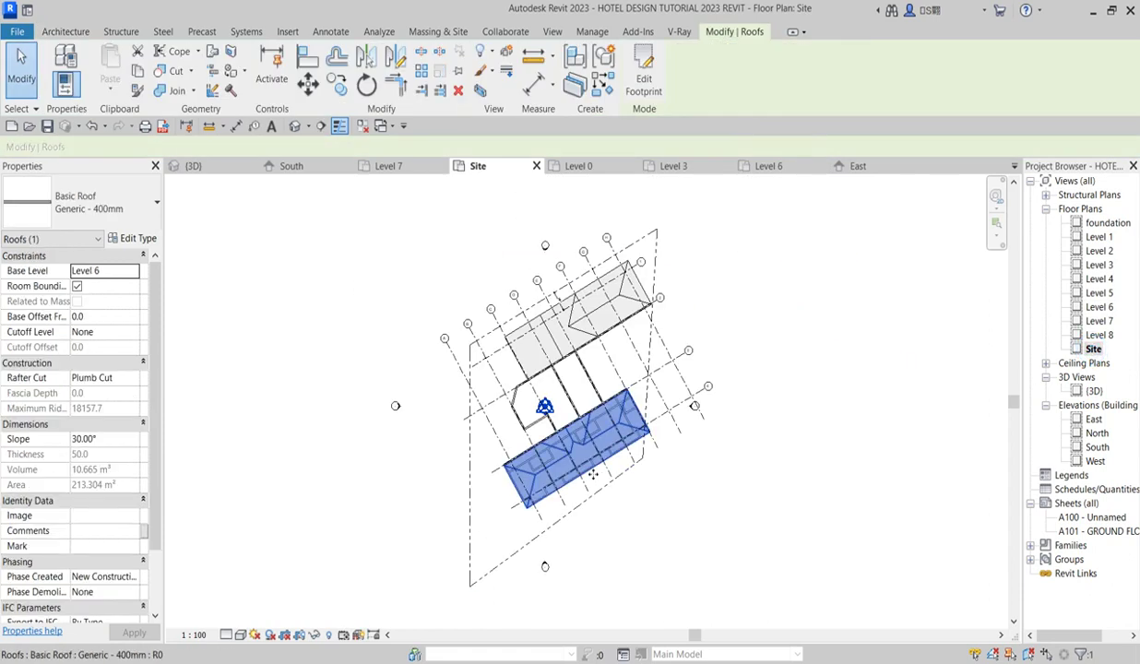
left_click(757, 505)
scroll(509, 459, "up", 3)
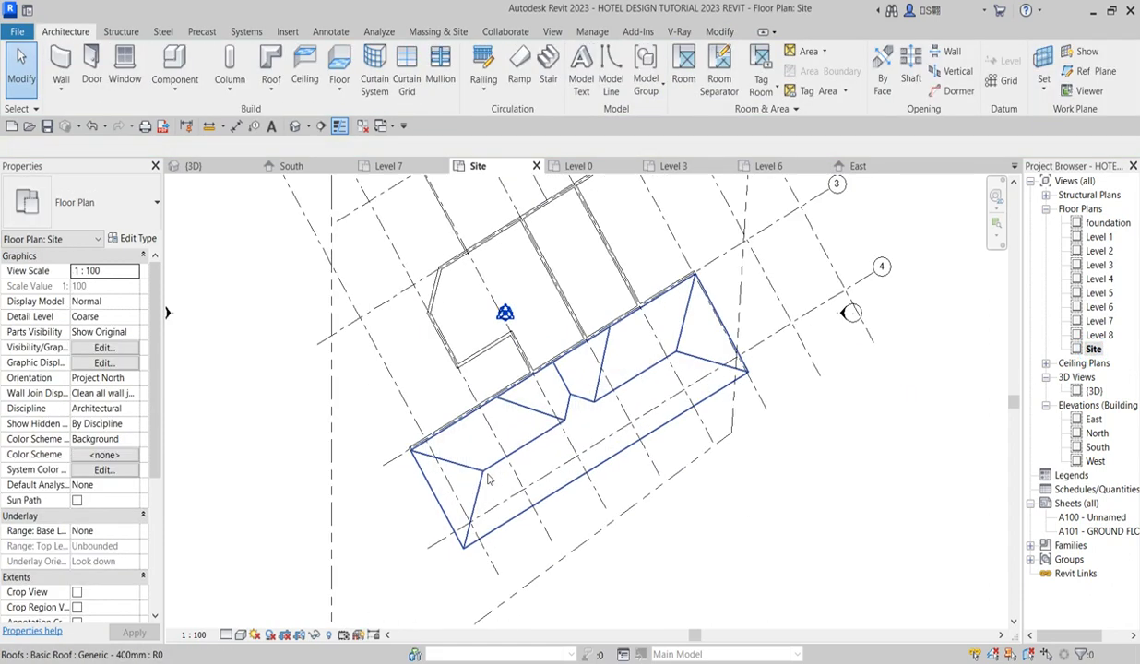
Step: Edit the southern roof's footprint to set both slope arrows' height offset at head to 2000, and finish the edit
left_click(582, 403)
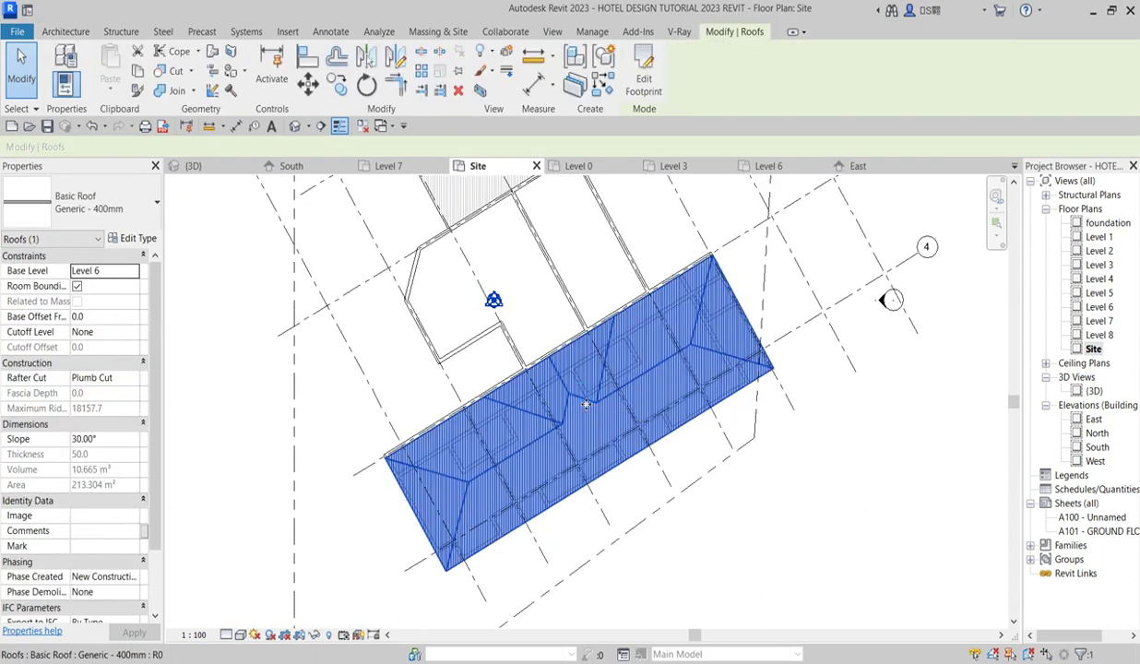
scroll(576, 415, "up", 2)
left_click(643, 76)
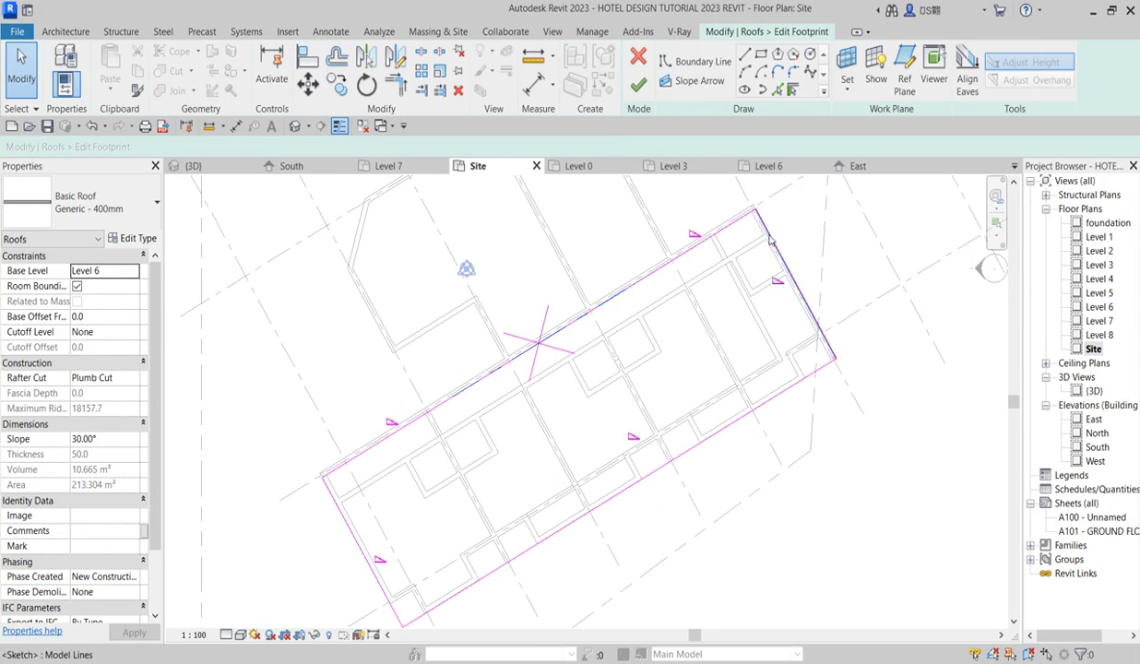
left_click(538, 378)
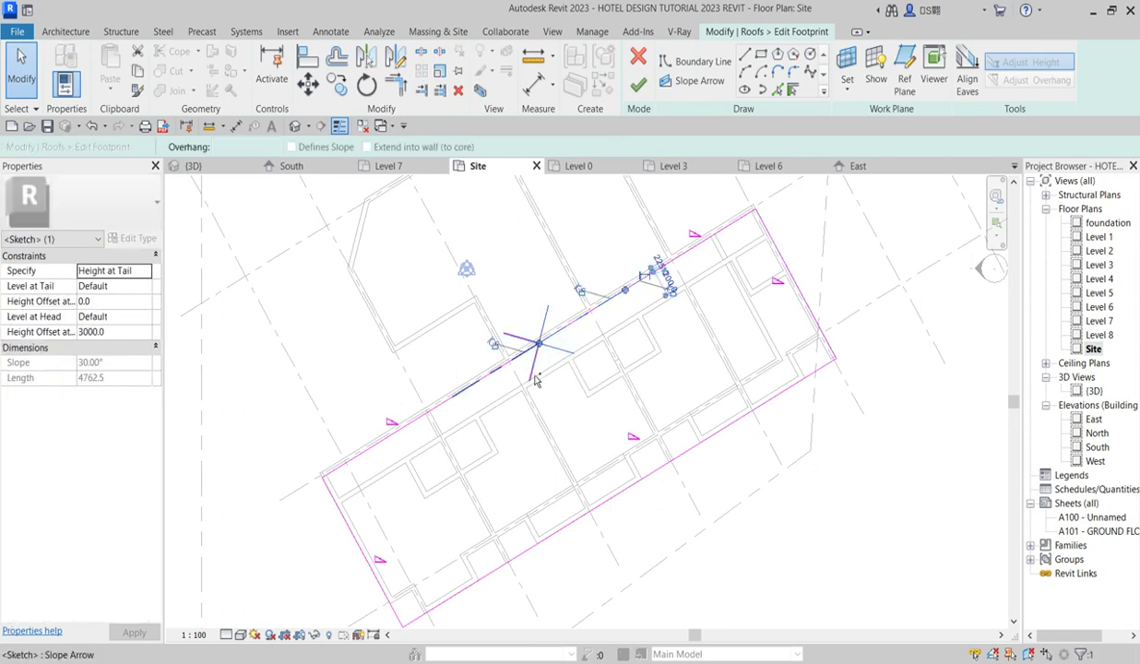
left_click(530, 369, "ctrl")
left_click(127, 333)
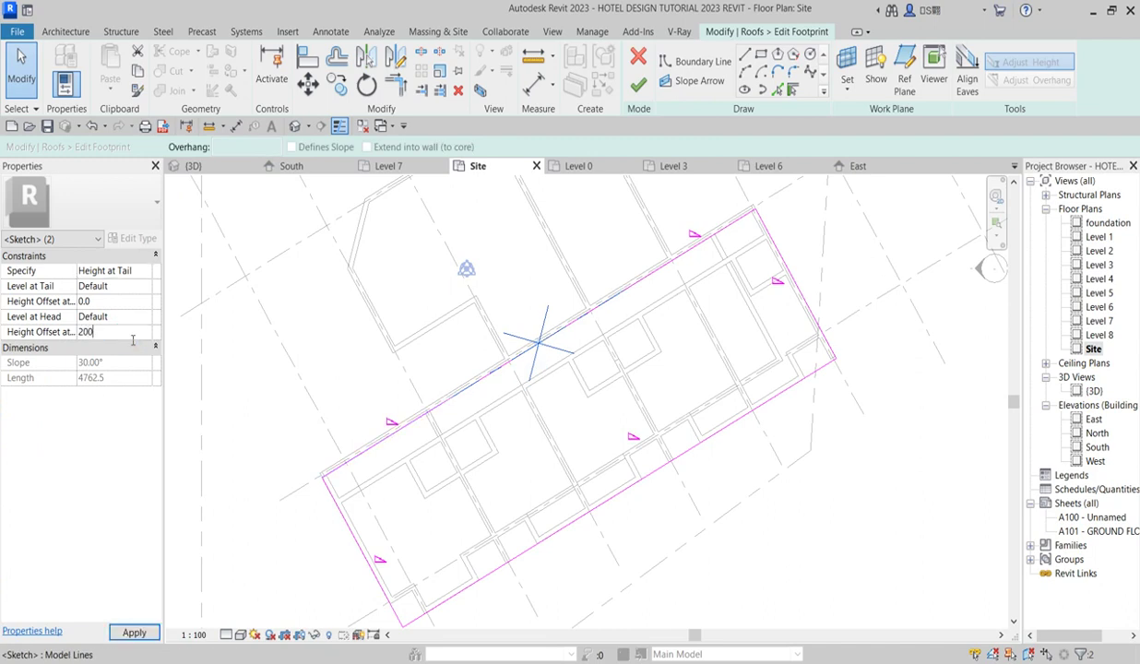
key("Return")
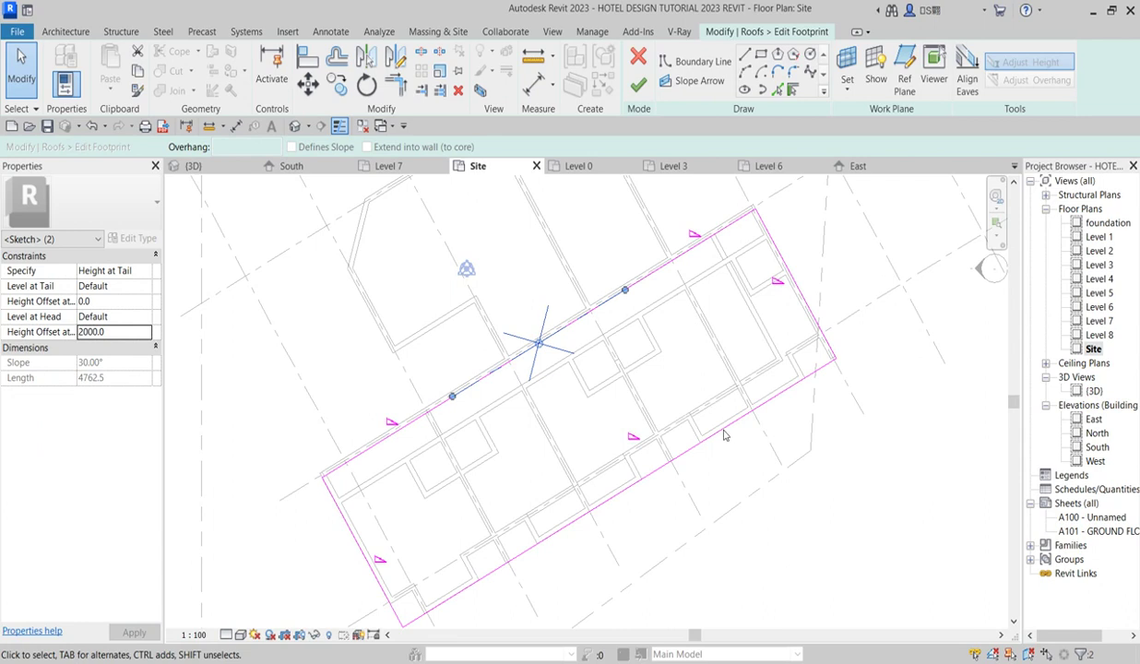
left_click(748, 501)
left_click(641, 92)
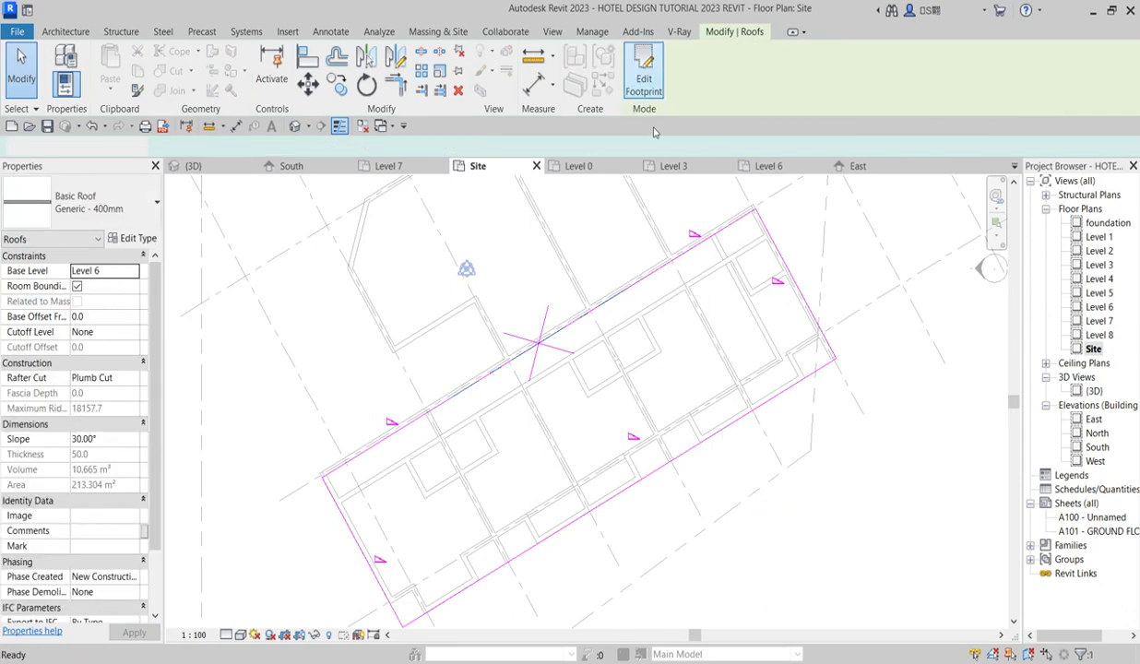
left_click(768, 540)
scroll(701, 309, "up", 3)
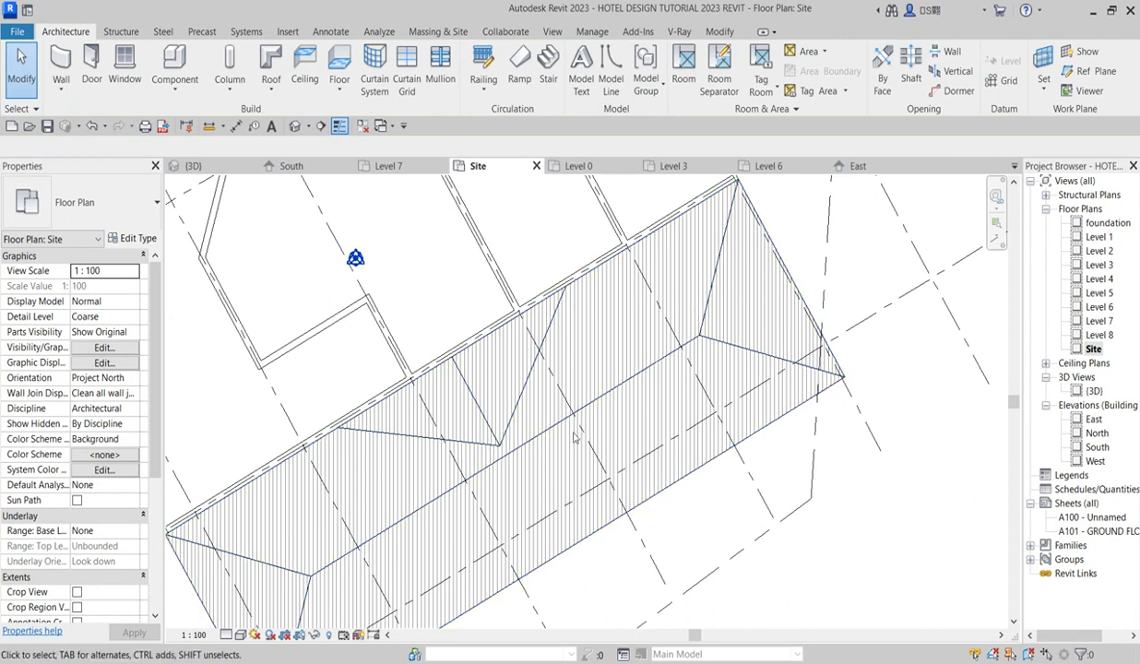
scroll(566, 427, "down", 2)
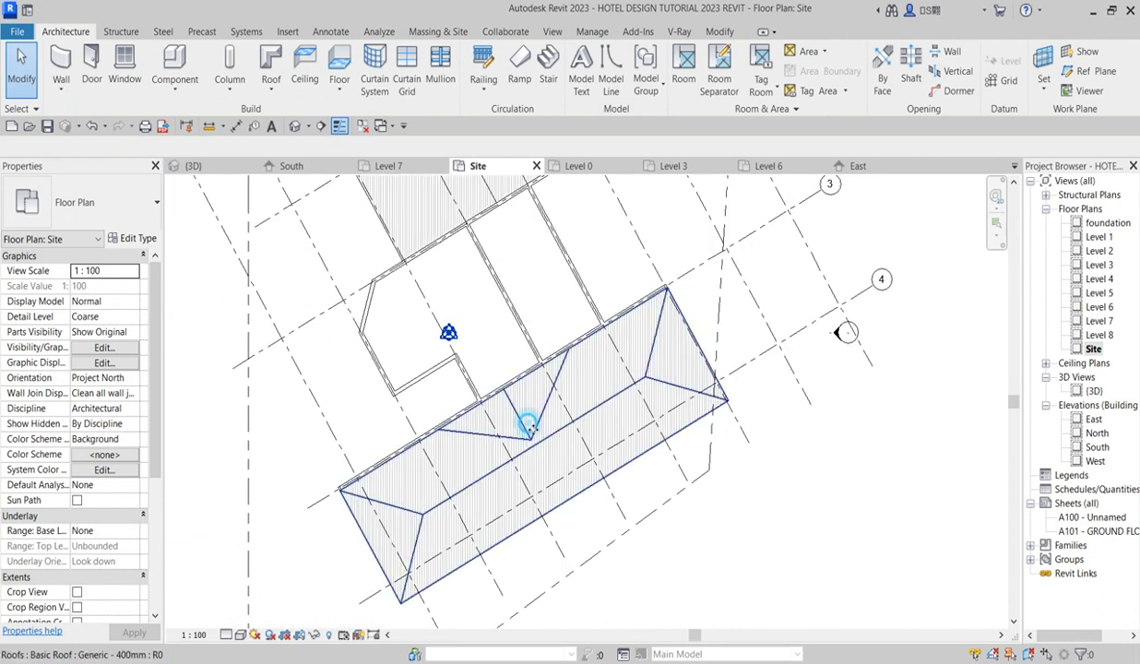
Step: Reopen the southern roof's footprint, set the height offset at head of both slope arrows to 4000, and finish the edit
left_click(528, 426)
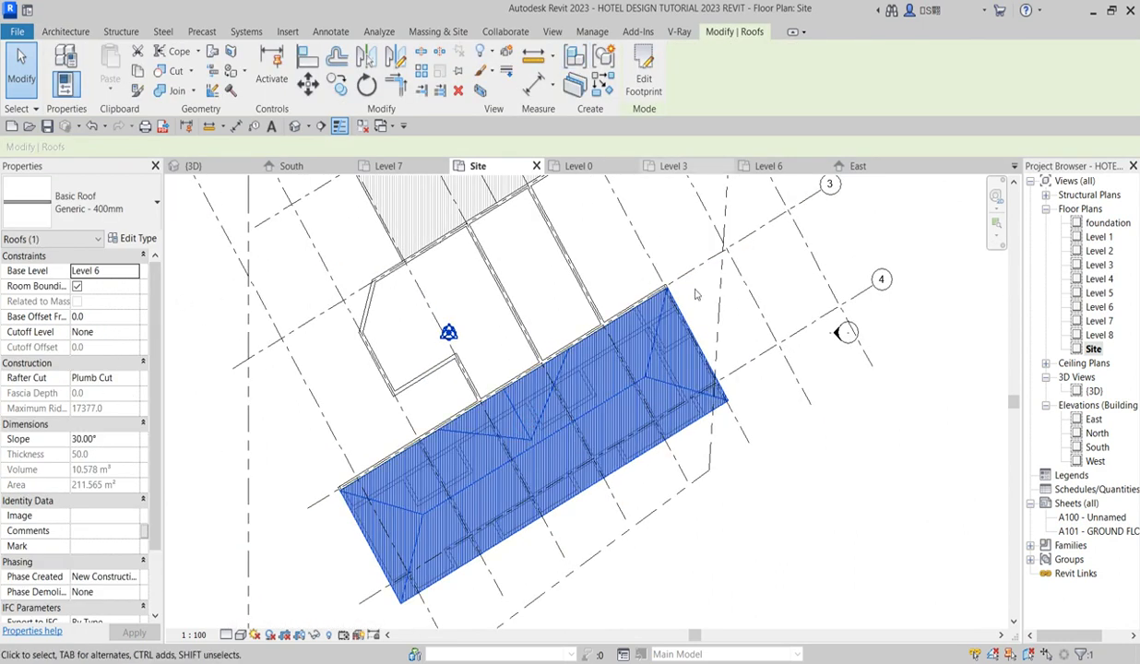
left_click(644, 78)
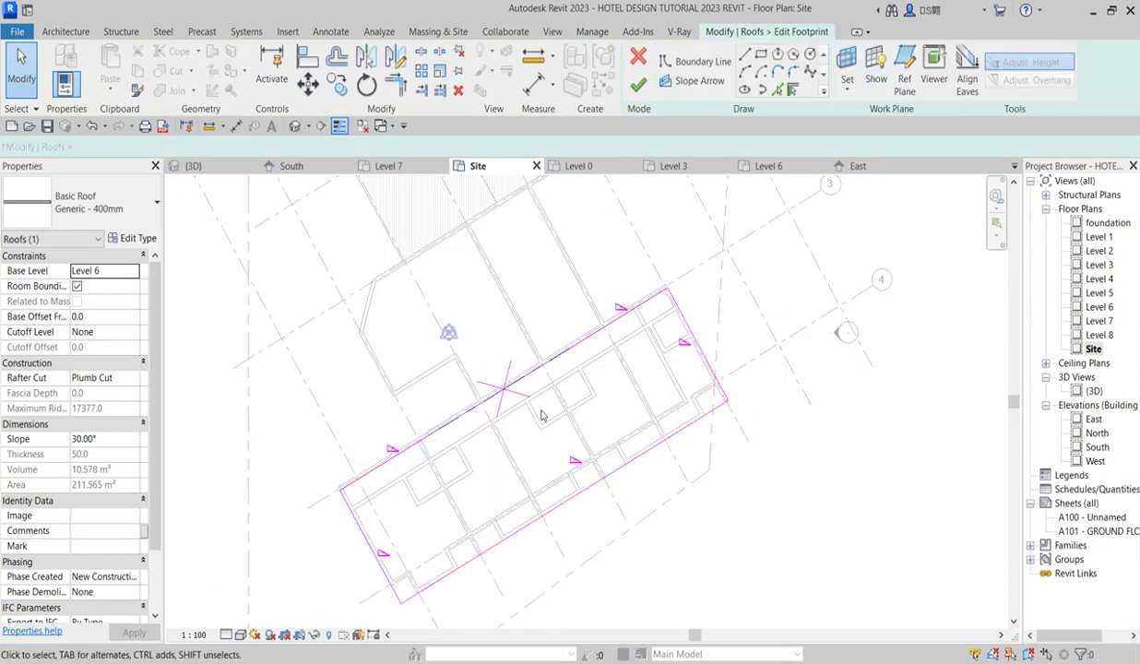
left_click(502, 389)
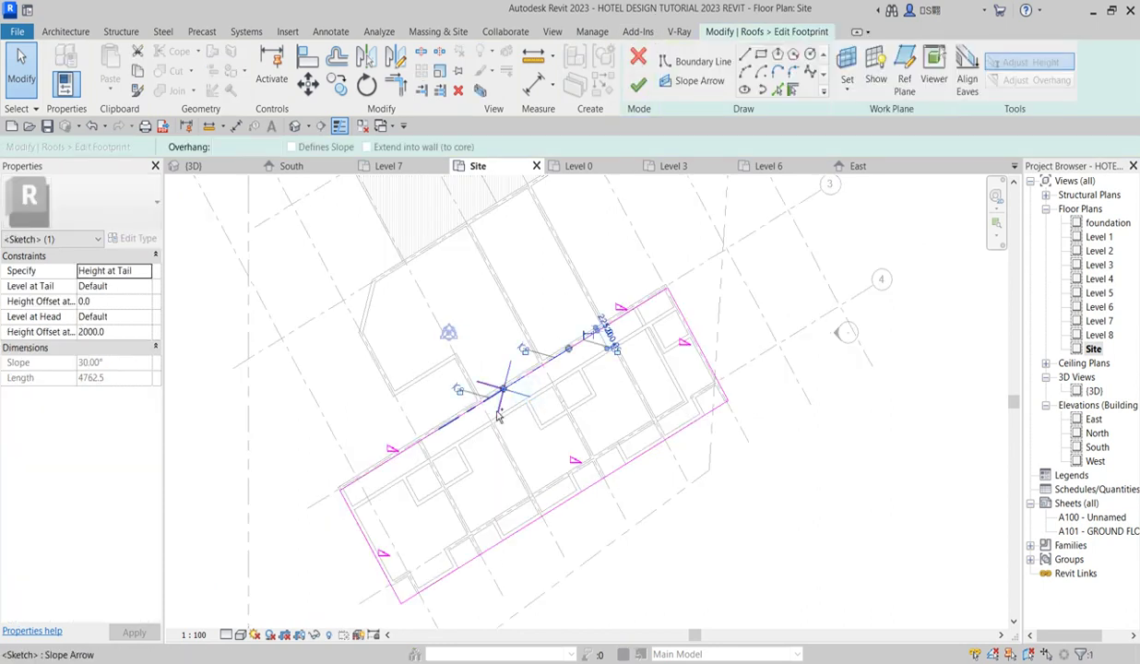
left_click(499, 415)
left_click(142, 333)
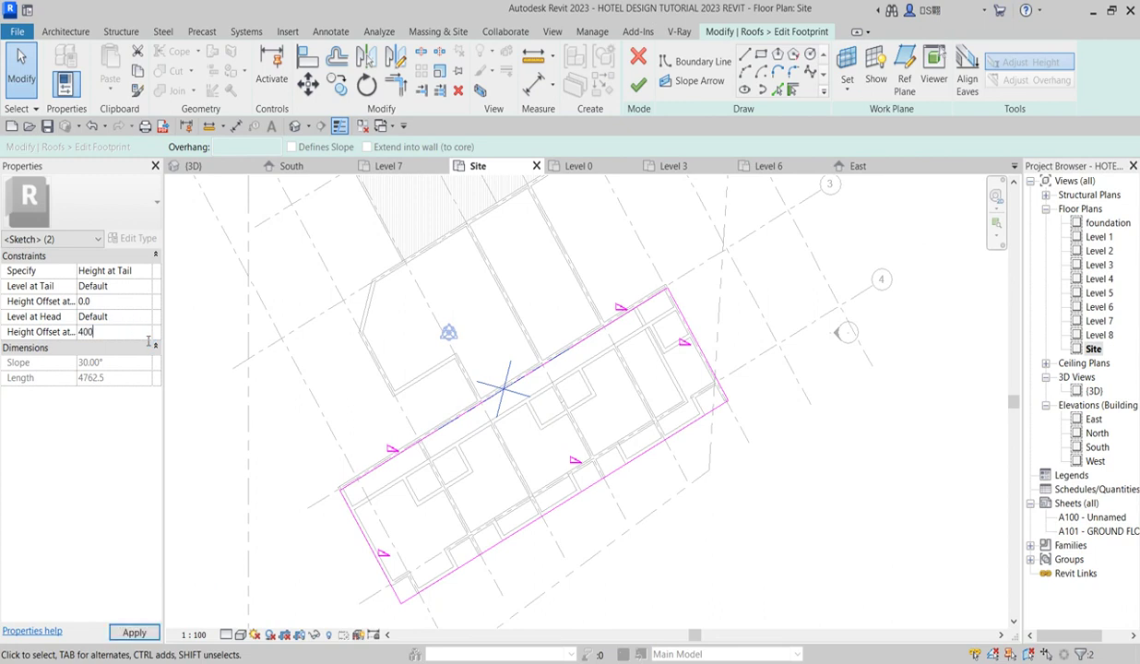
left_click(639, 86)
left_click(715, 567)
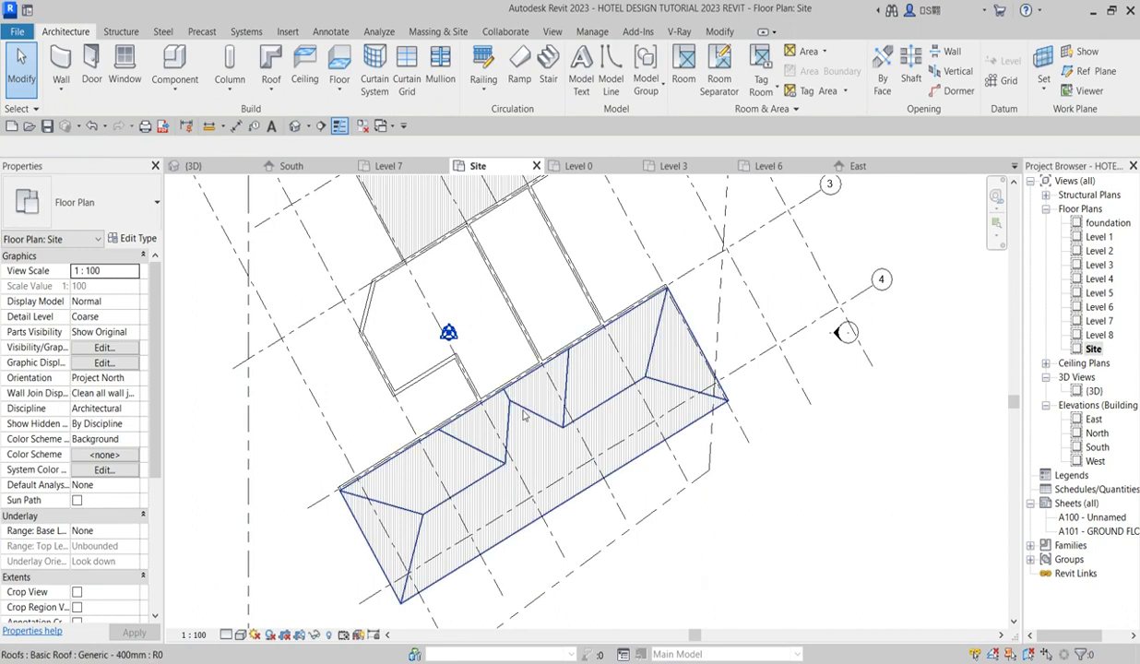
Step: Change both slope arrows' height offset at head to 3500 in the southern roof's footprint and finish the edit
left_click(523, 416)
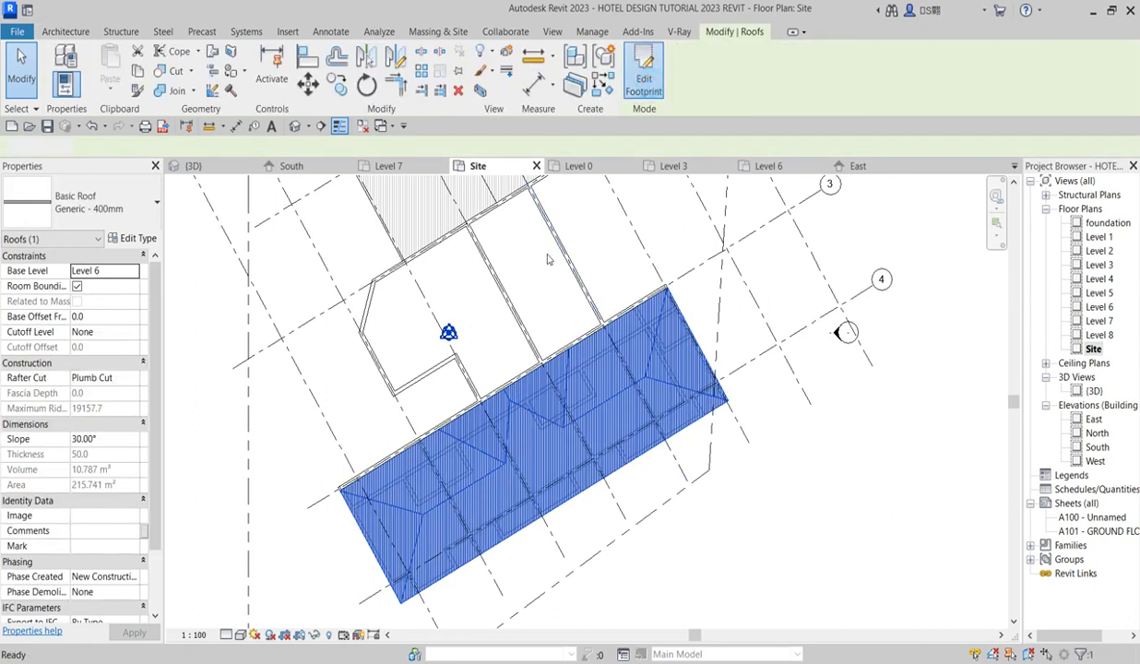
double_click(543, 417)
scroll(526, 406, "up", 1)
left_click_drag(576, 424, 482, 406)
left_click(558, 417)
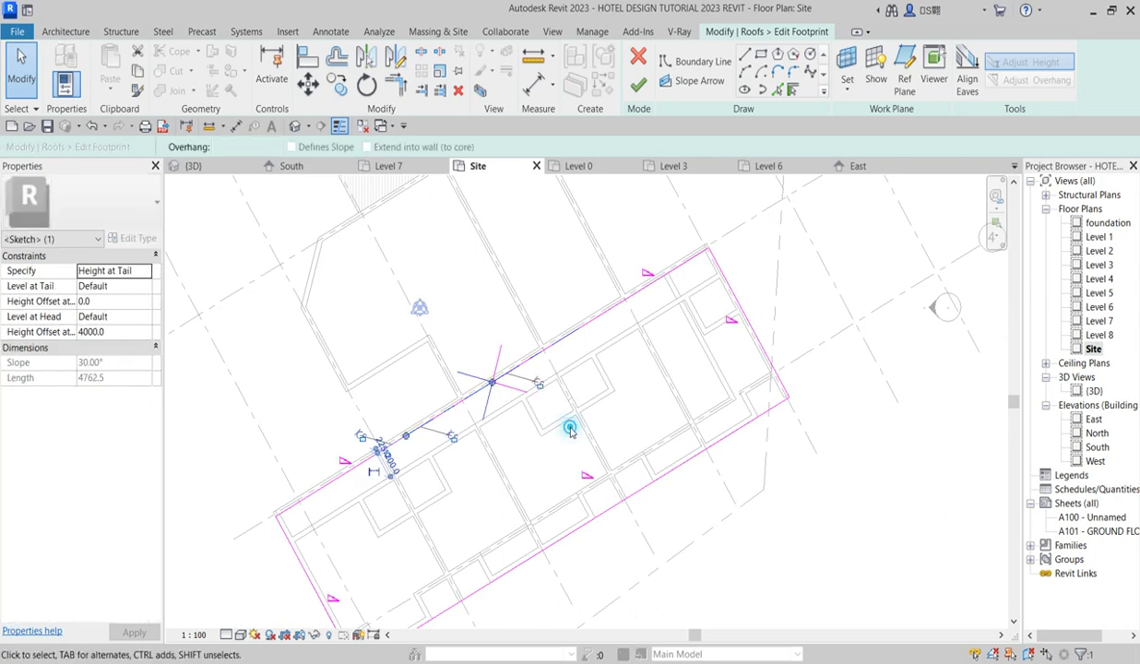
left_click(524, 393)
left_click(488, 418)
left_click(489, 420, "ctrl")
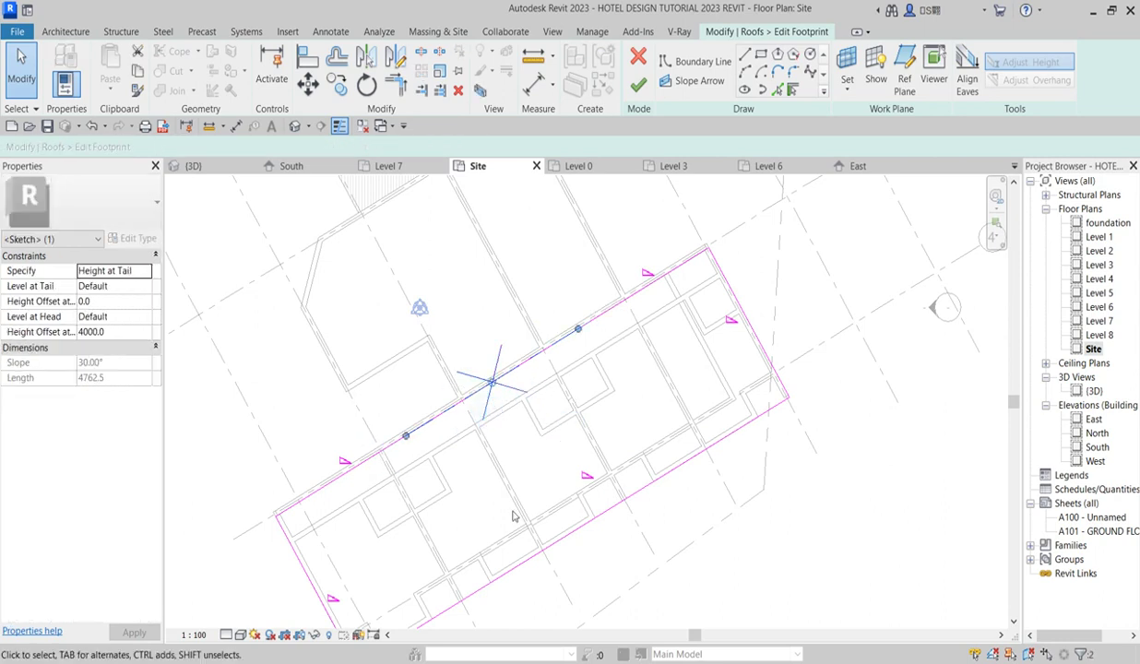
left_click(129, 332)
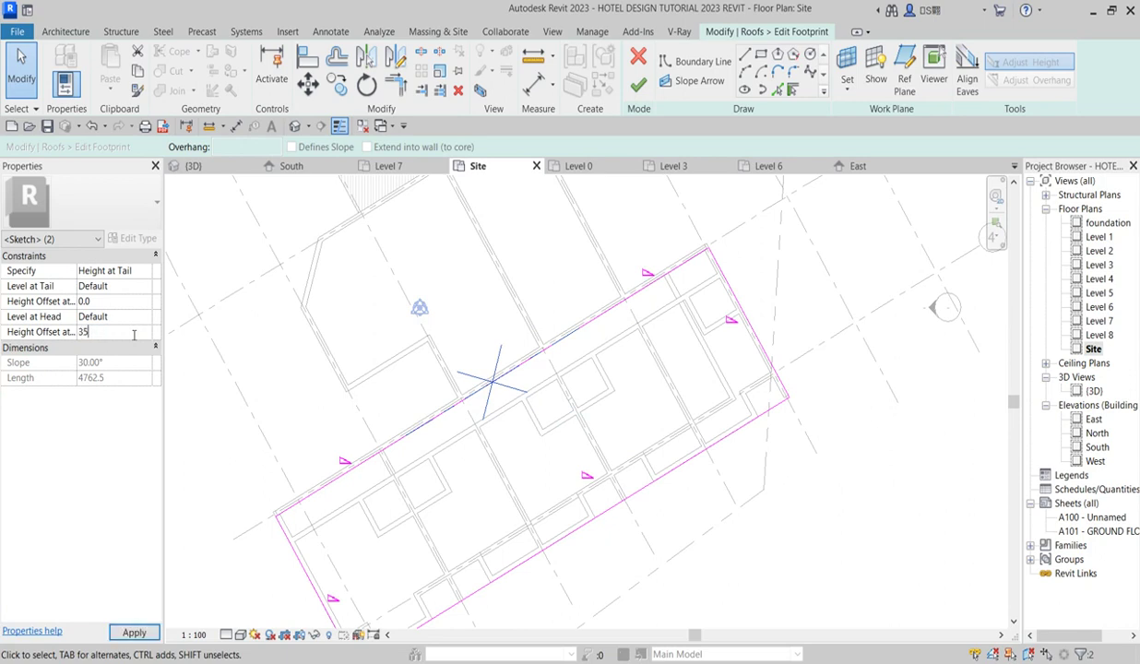
left_click(639, 83)
left_click(774, 526)
Step: Examine the southern roof's central gable in the Site plan and from its outer side in the 3D view
scroll(531, 429, "up", 4)
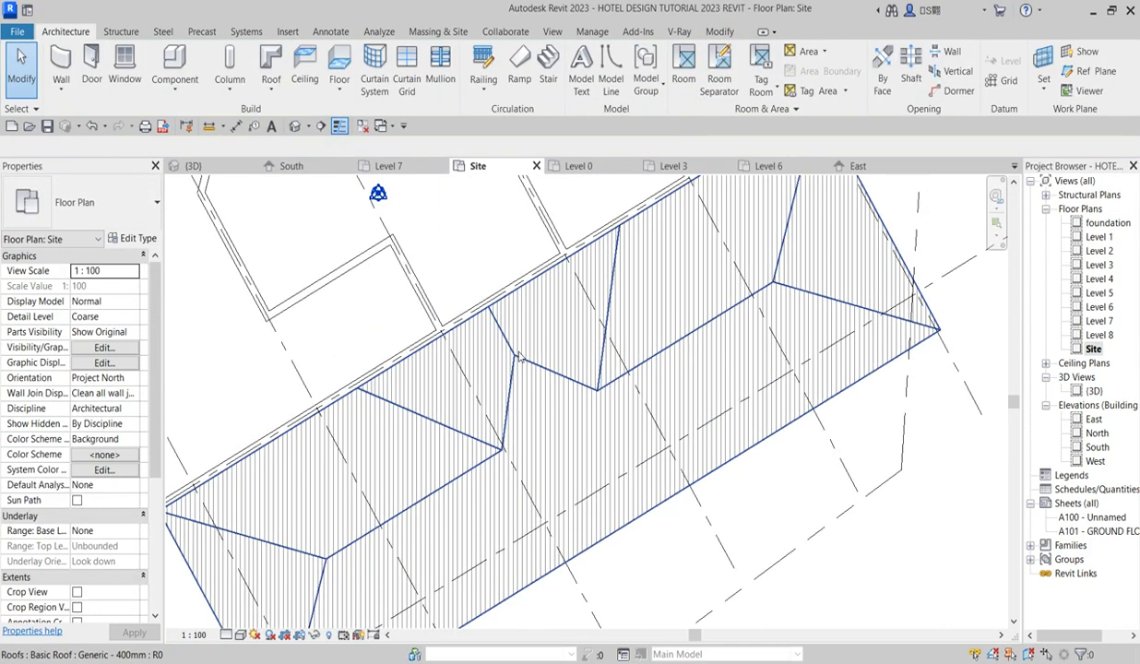
scroll(434, 445, "down", 2)
scroll(457, 429, "up", 2)
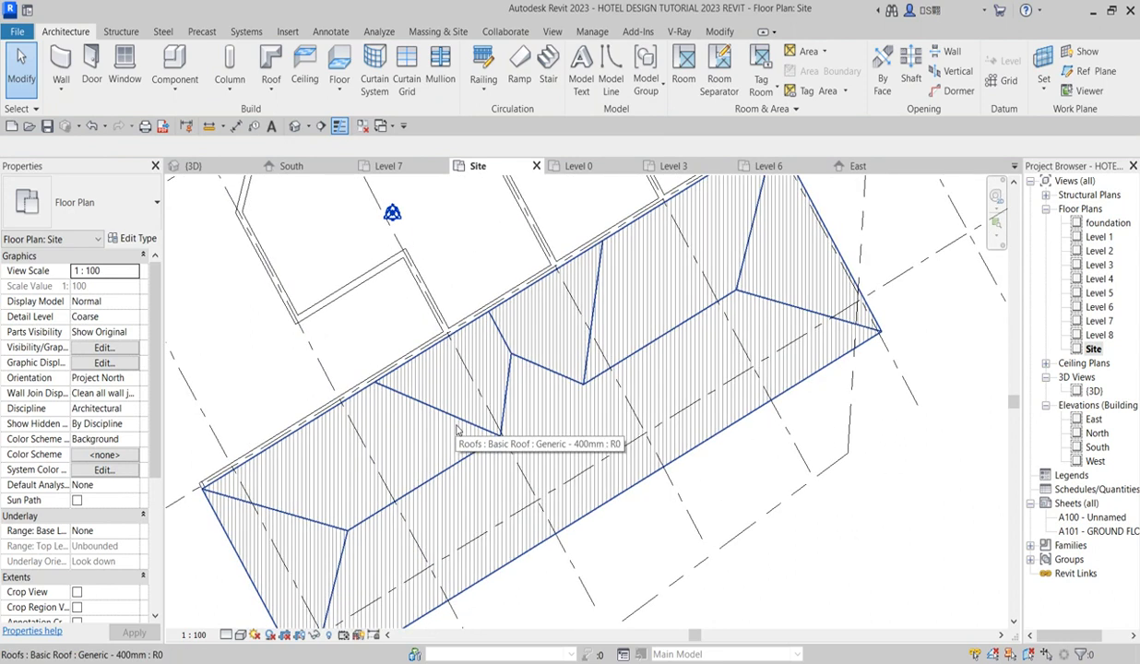
left_click(457, 429)
scroll(575, 446, "down", 3)
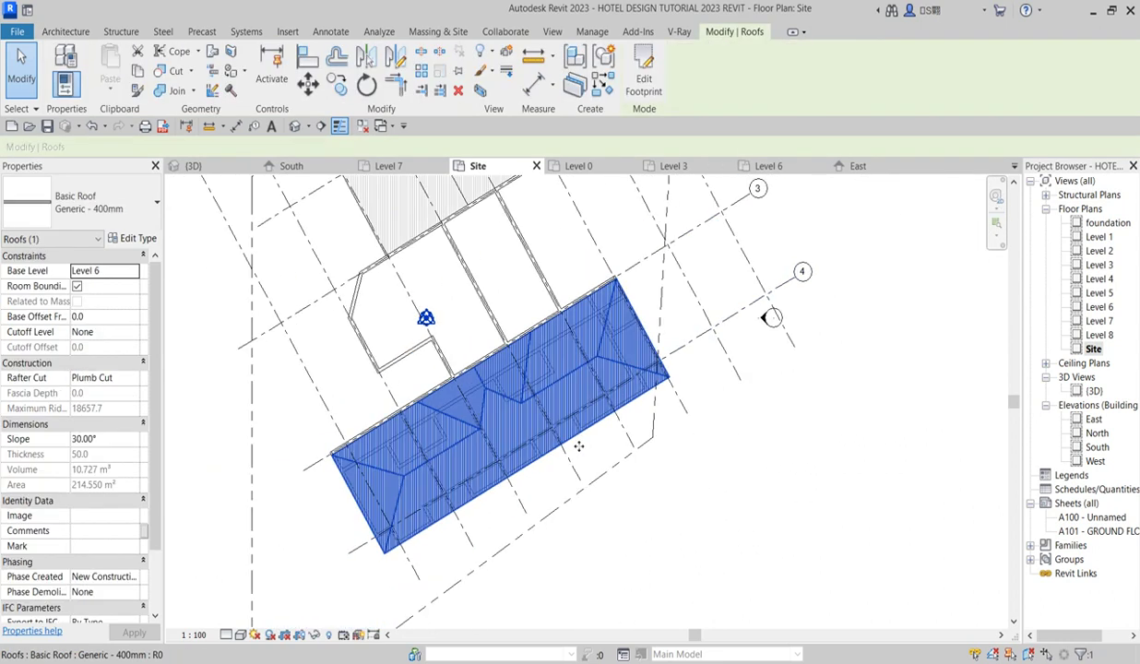
left_click(688, 480)
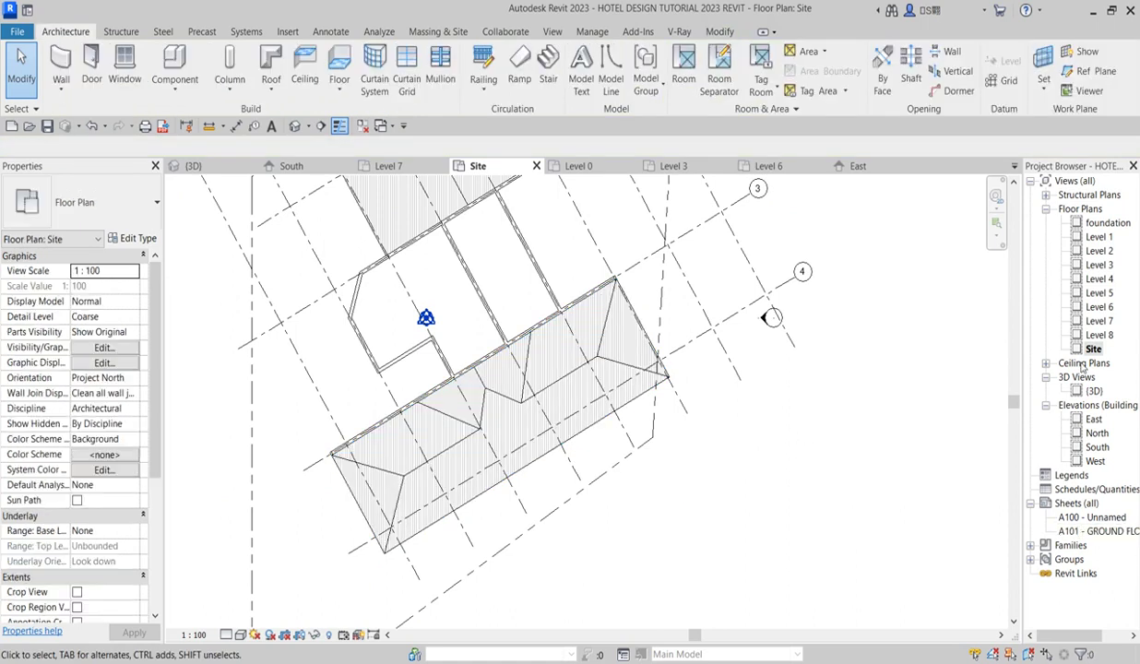
double_click(1093, 391)
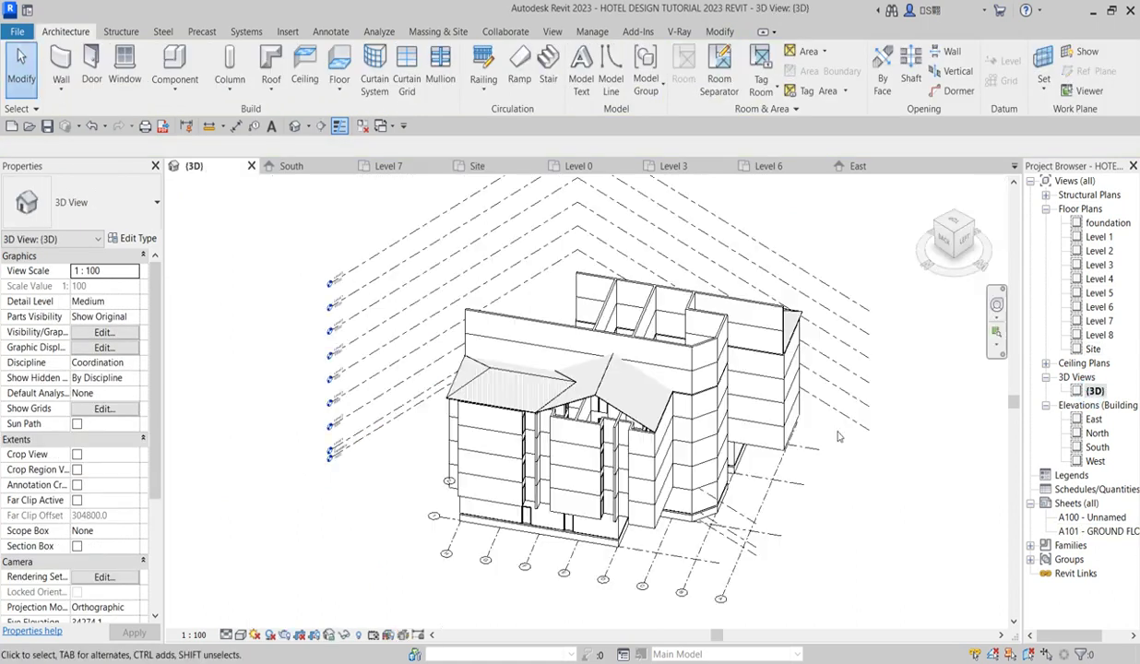
scroll(641, 406, "up", 2)
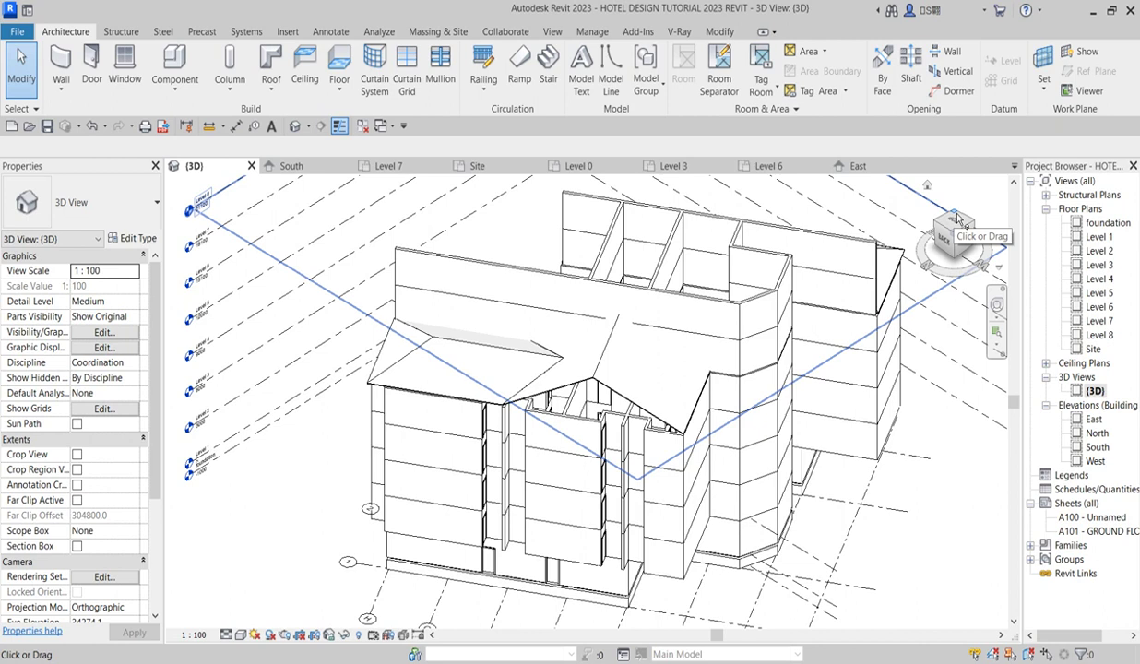
left_click(957, 219)
scroll(531, 388, "up", 3)
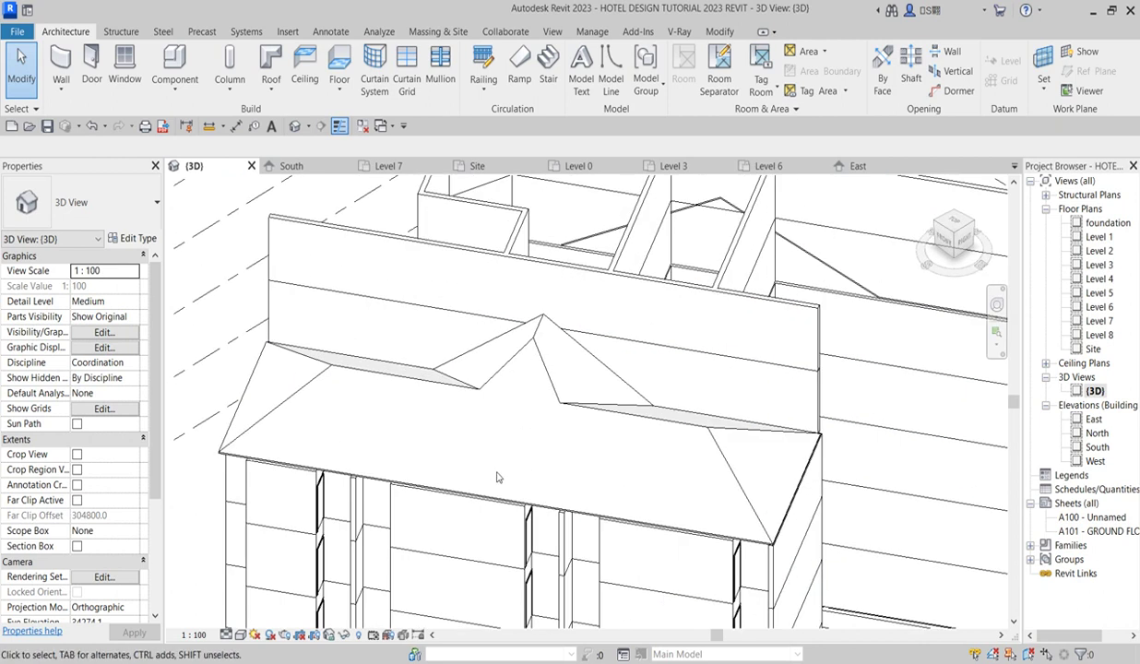
scroll(509, 425, "down", 3)
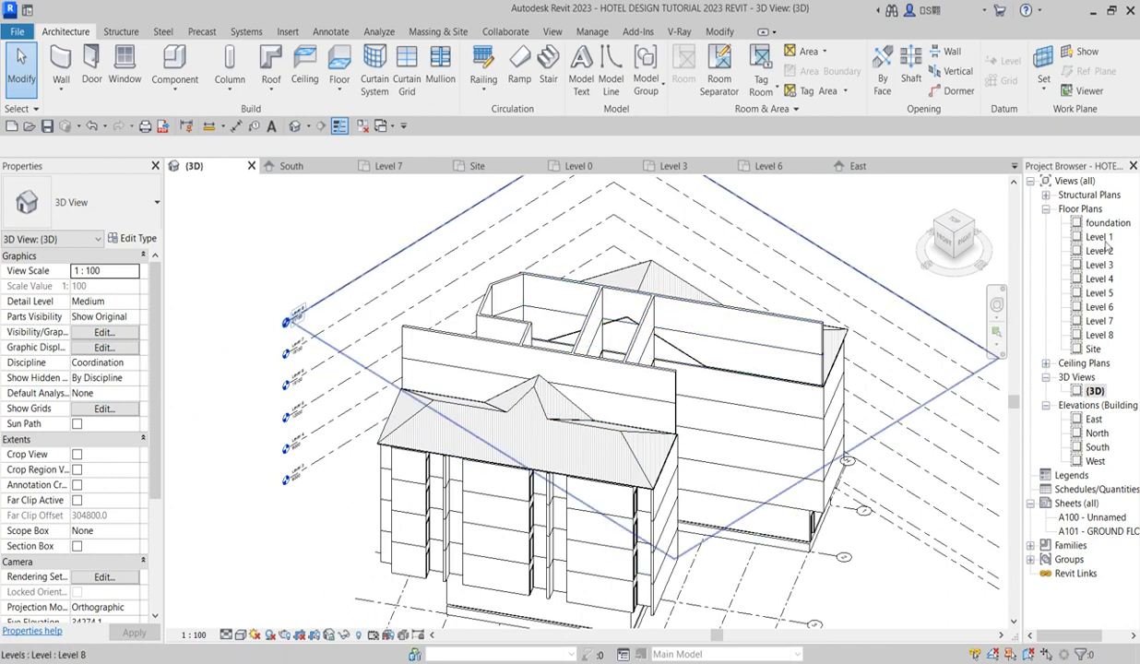
Step: Open the Level 7 floor plan
double_click(1099, 321)
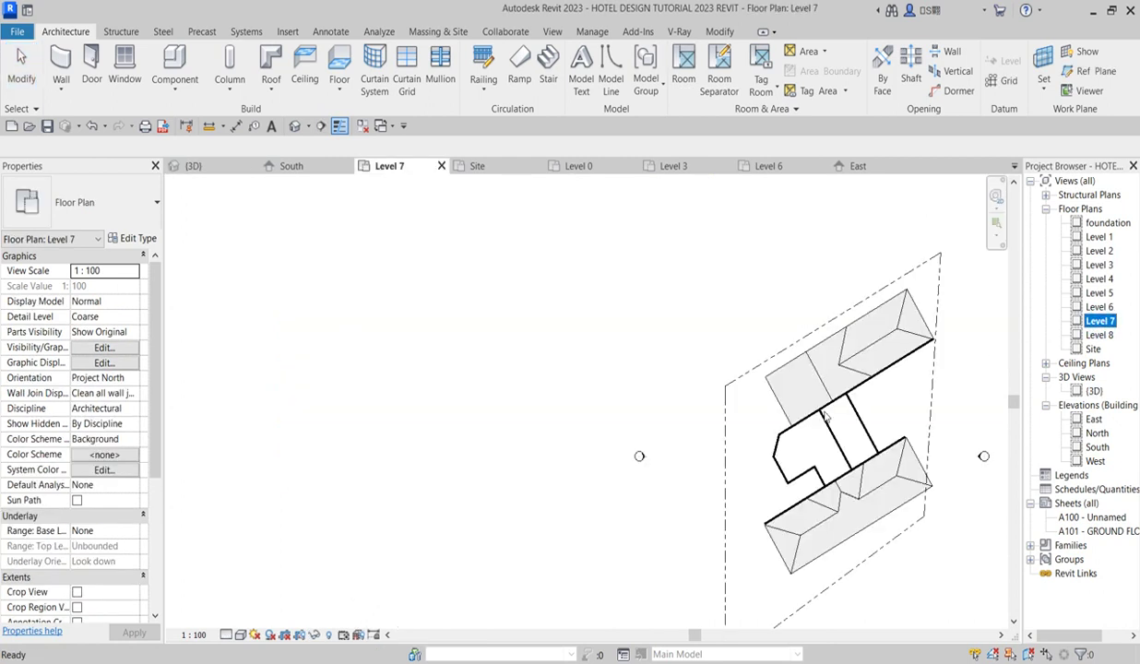
Step: Shorten the central block's northern wall on Level 7 so its eastern end meets the block's eastern wall
scroll(853, 397, "up", 5)
scroll(891, 344, "down", 5)
scroll(936, 323, "up", 4)
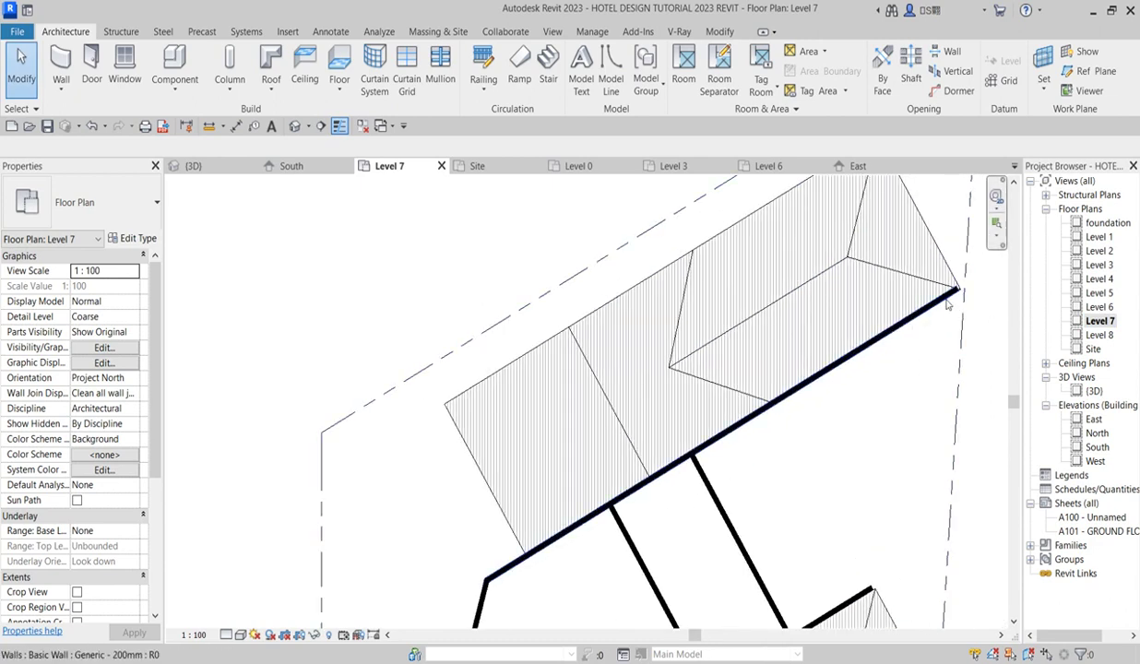
left_click(948, 302)
left_click_drag(947, 301, 699, 453)
scroll(645, 378, "down", 3)
scroll(554, 516, "up", 5)
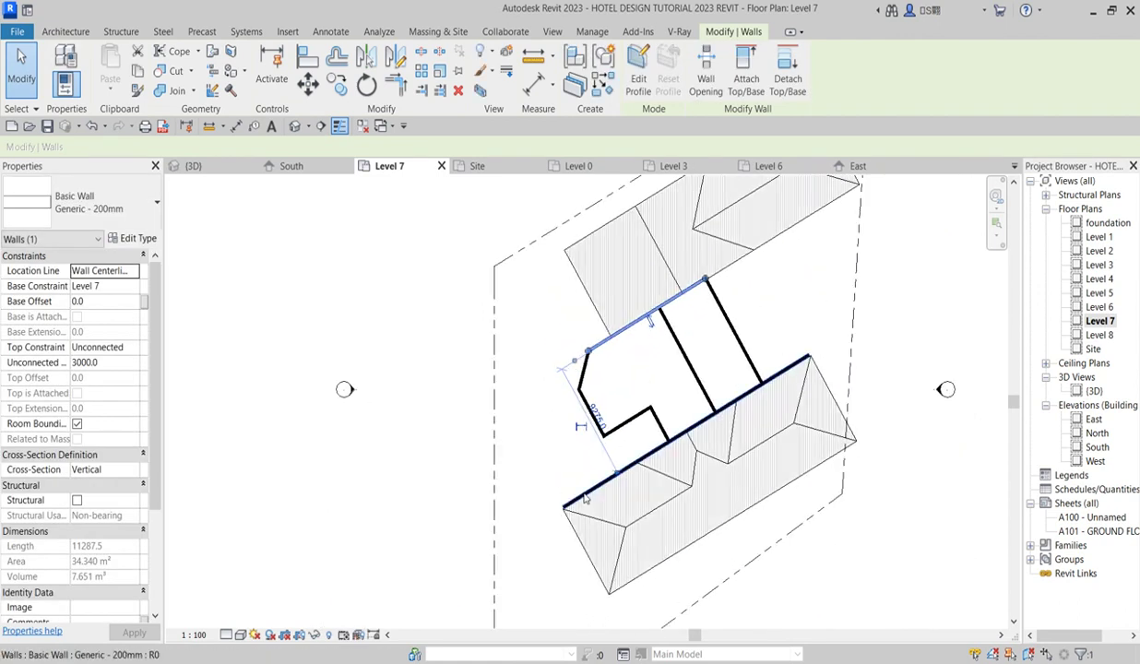
Step: Pull the western end of the southern wall on Level 7 back to the central block's notch corner
left_click(587, 489)
left_click_drag(543, 523, 752, 403)
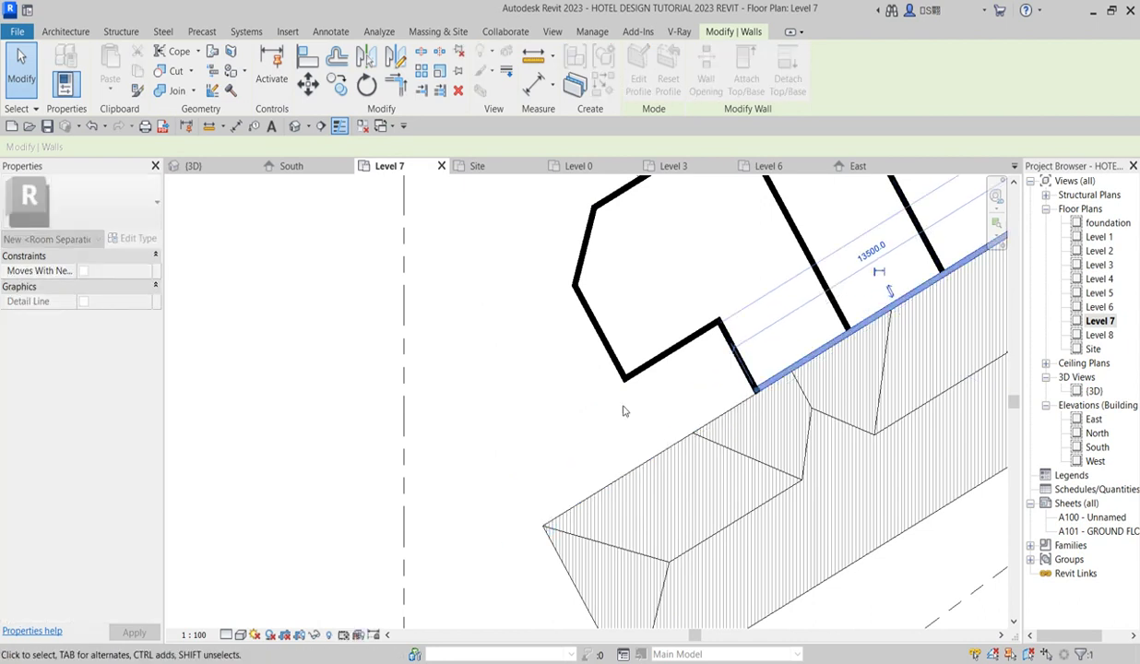
left_click(618, 402)
scroll(621, 415, "down", 3)
scroll(699, 364, "up", 3)
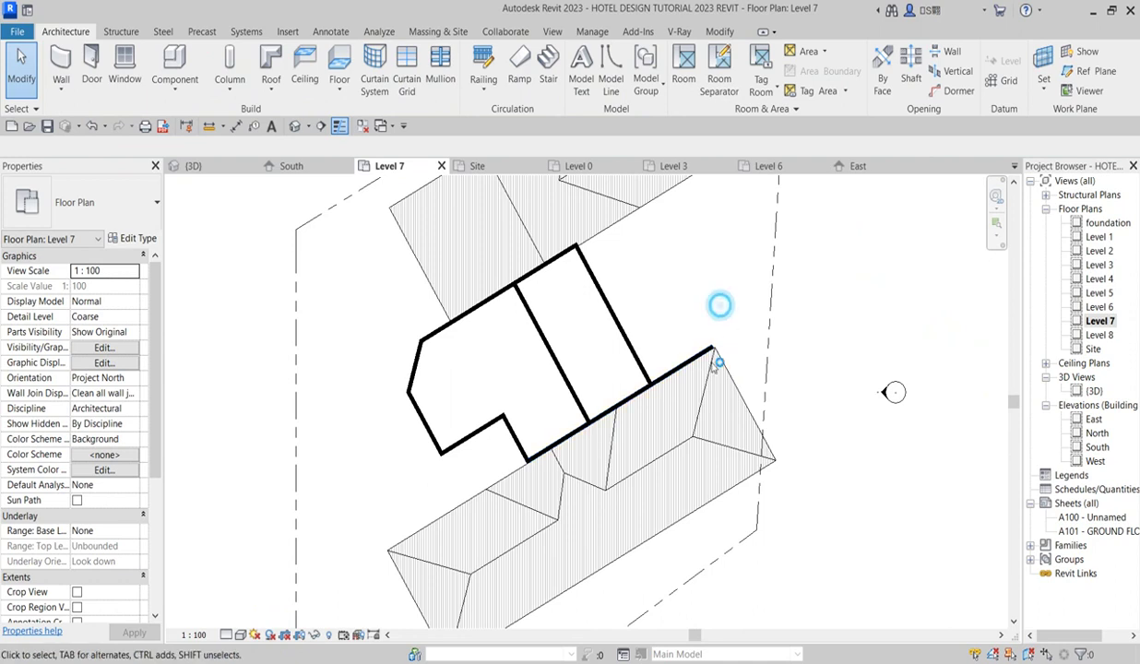
Step: Pull the eastern end of the southern wall on Level 7 back to the central block's eastern wall
left_click(704, 353)
scroll(704, 354, "up", 3)
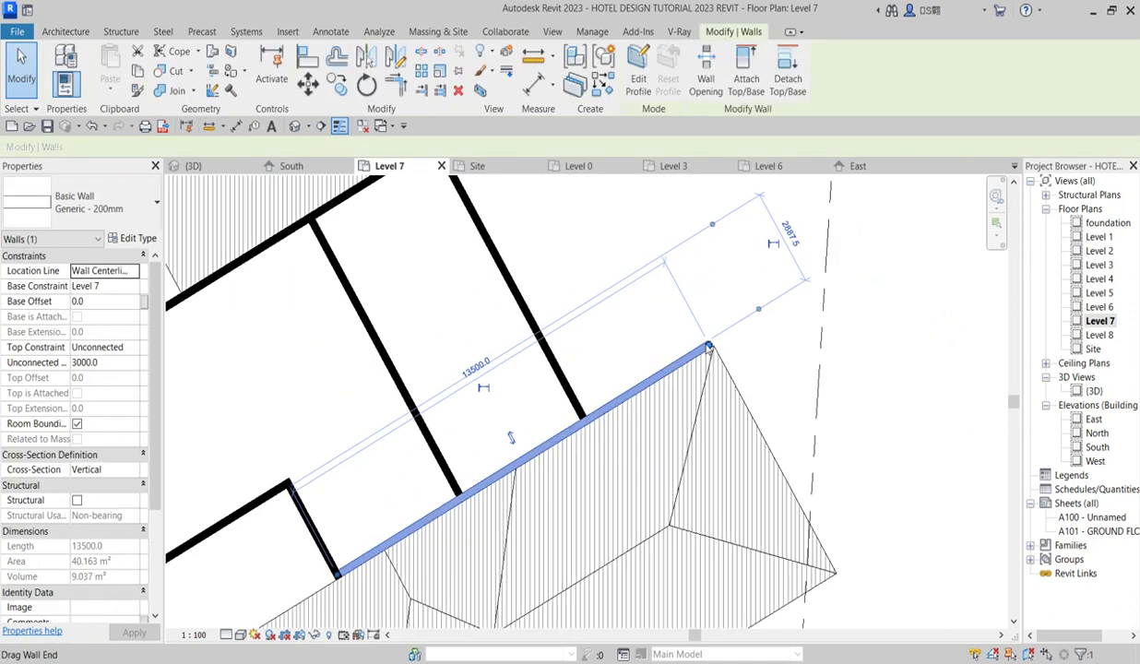
scroll(777, 344, "up", 1)
left_click_drag(711, 349, 610, 413)
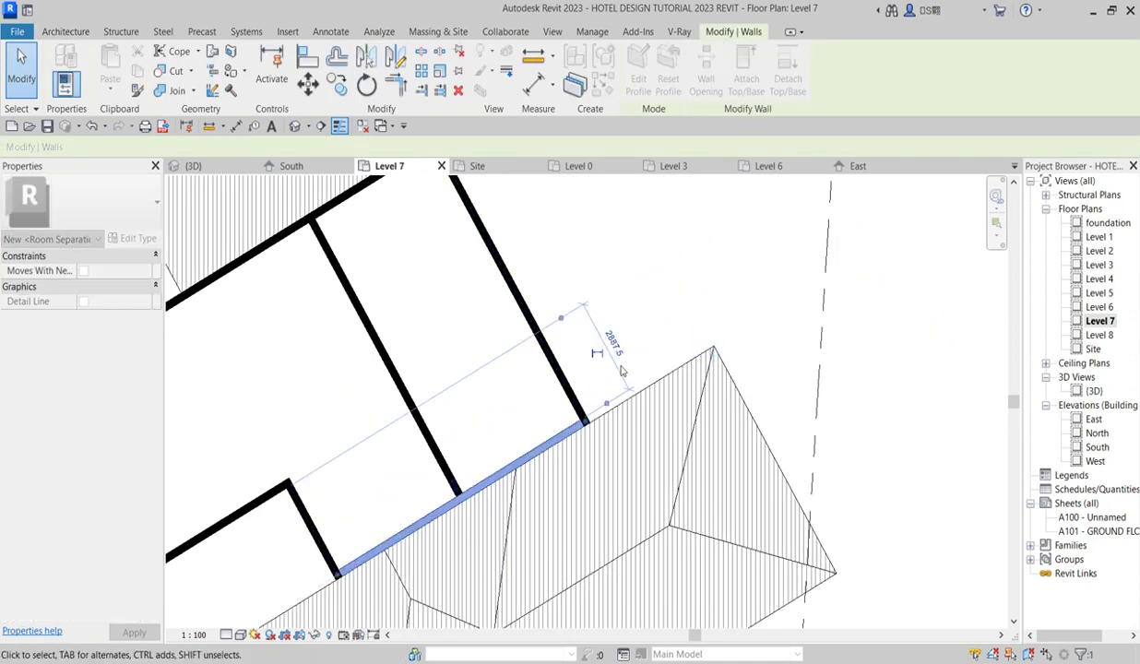
left_click(725, 330)
scroll(725, 331, "down", 3)
scroll(726, 330, "down", 3)
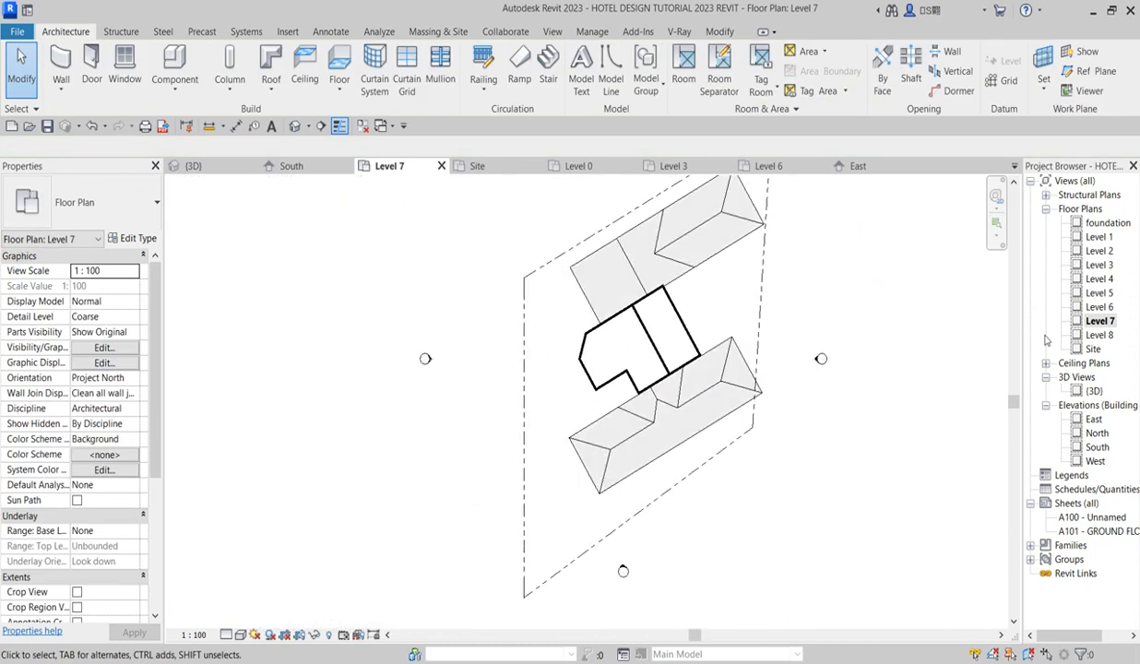
Step: On the Level 6 floor plan, shorten the central block's northern wall from its eastern end to about 13800 mm
double_click(1099, 307)
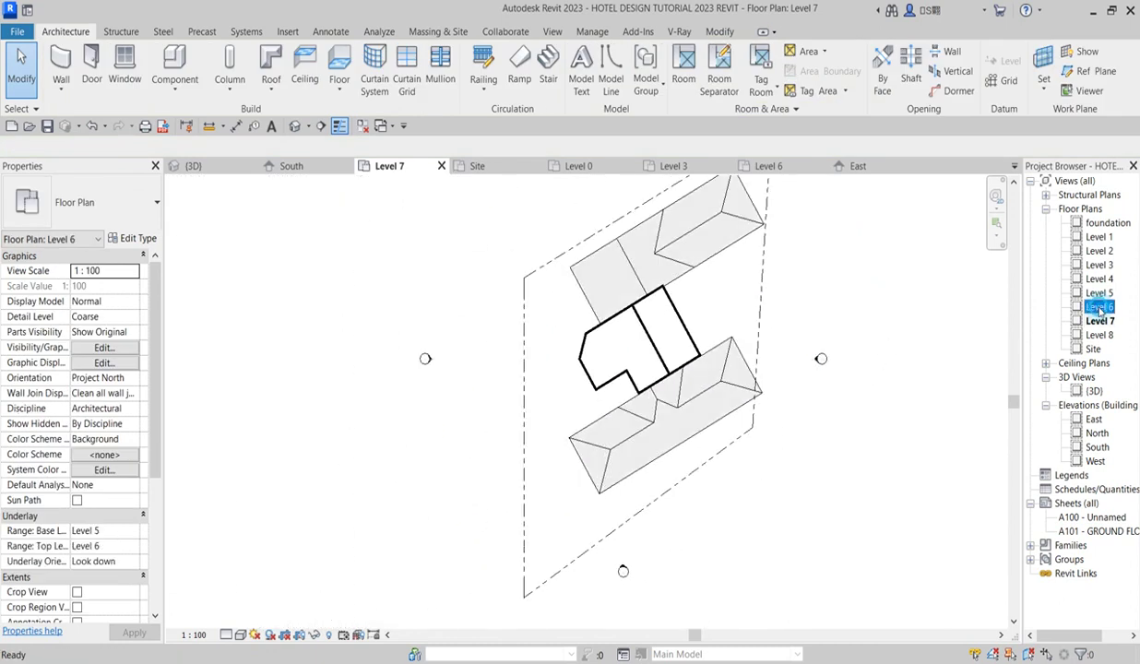
scroll(724, 215, "down", 2)
scroll(723, 215, "up", 1)
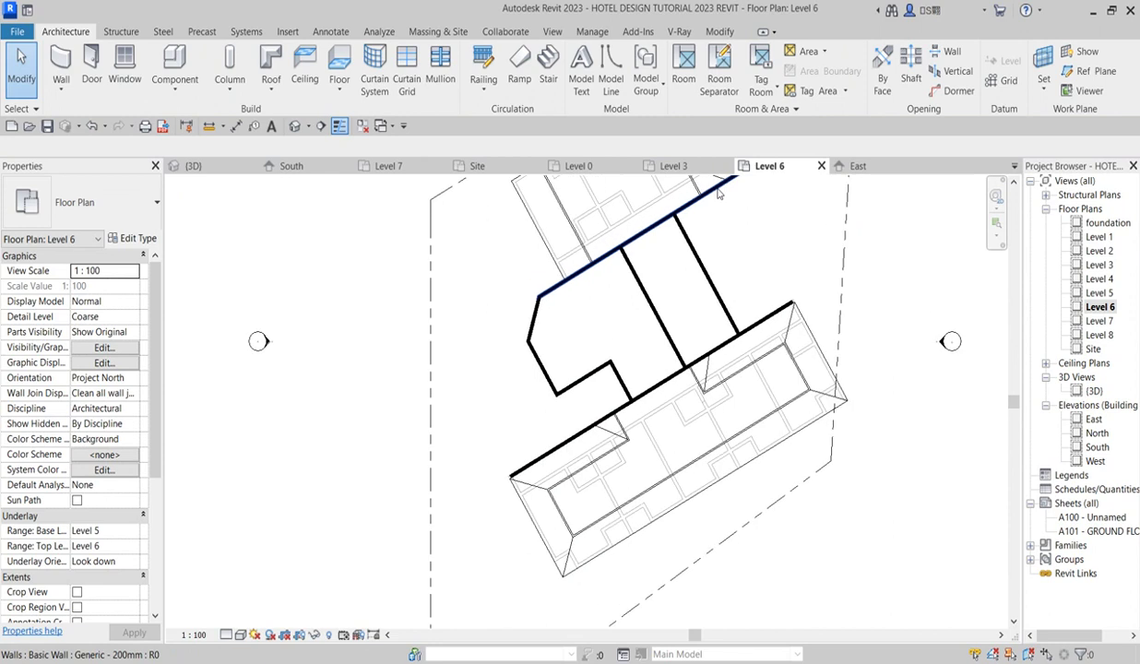
scroll(664, 342, "down", 4)
scroll(657, 321, "up", 3)
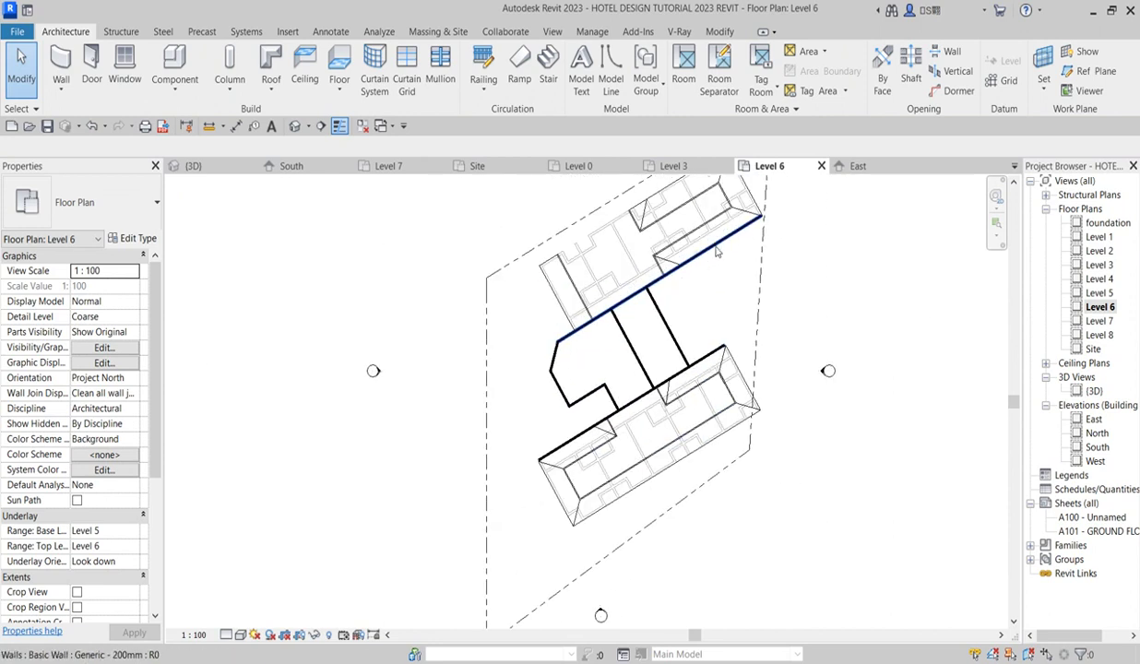
left_click(706, 184)
scroll(764, 224, "up", 1)
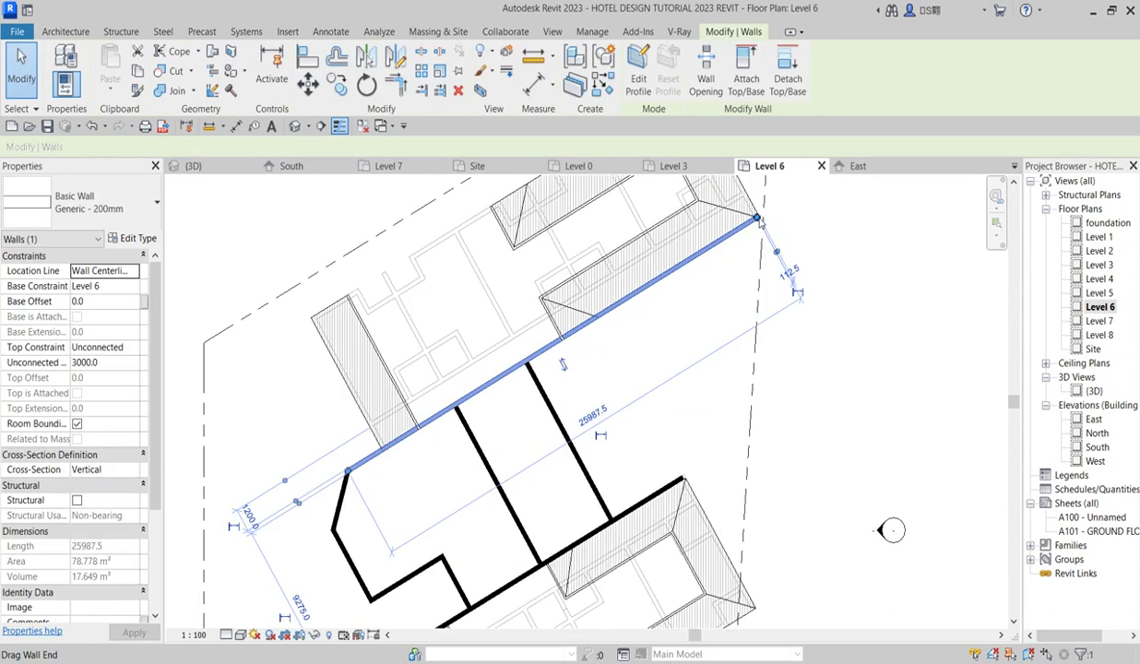
key("r")
key("s")
left_click(346, 472)
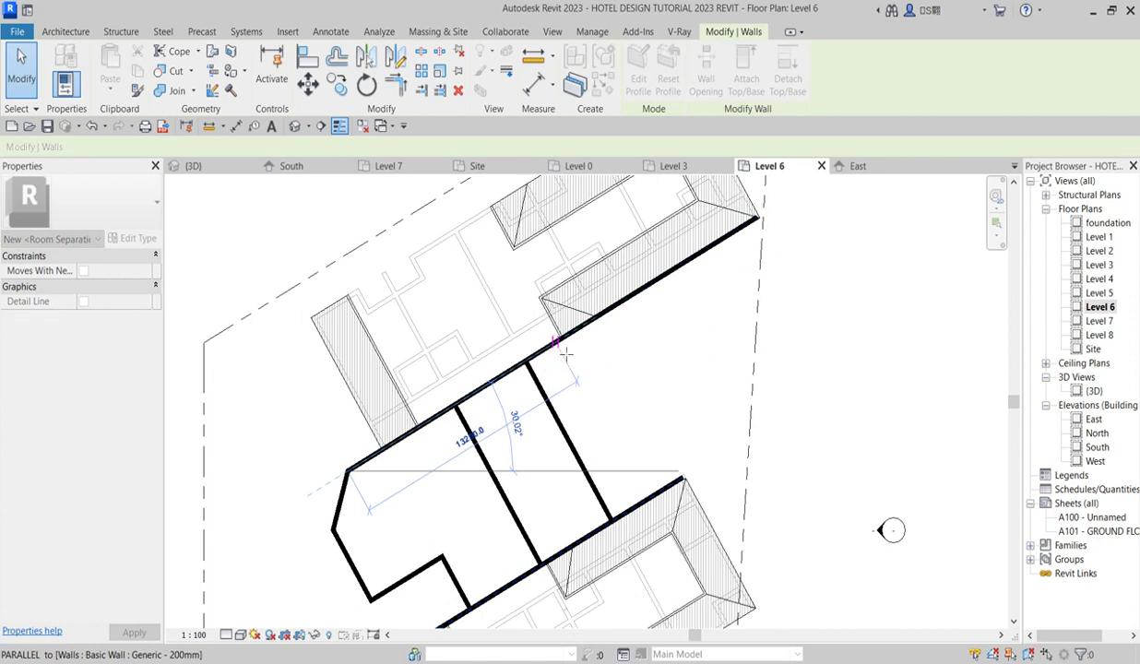
key("Escape")
scroll(819, 305, "down", 3)
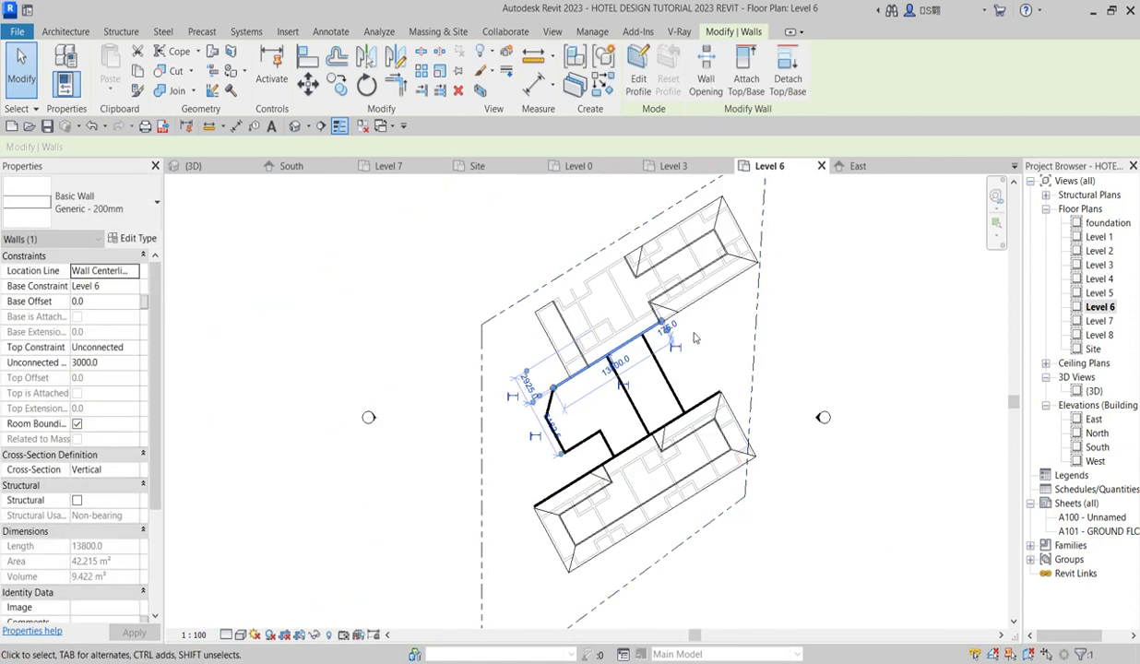
Step: Pull both ends of the southern wall on Level 6 back to the central block's corners, leaving it 9000 mm long
scroll(582, 503, "up", 3)
scroll(582, 503, "up", 3)
left_click(565, 480)
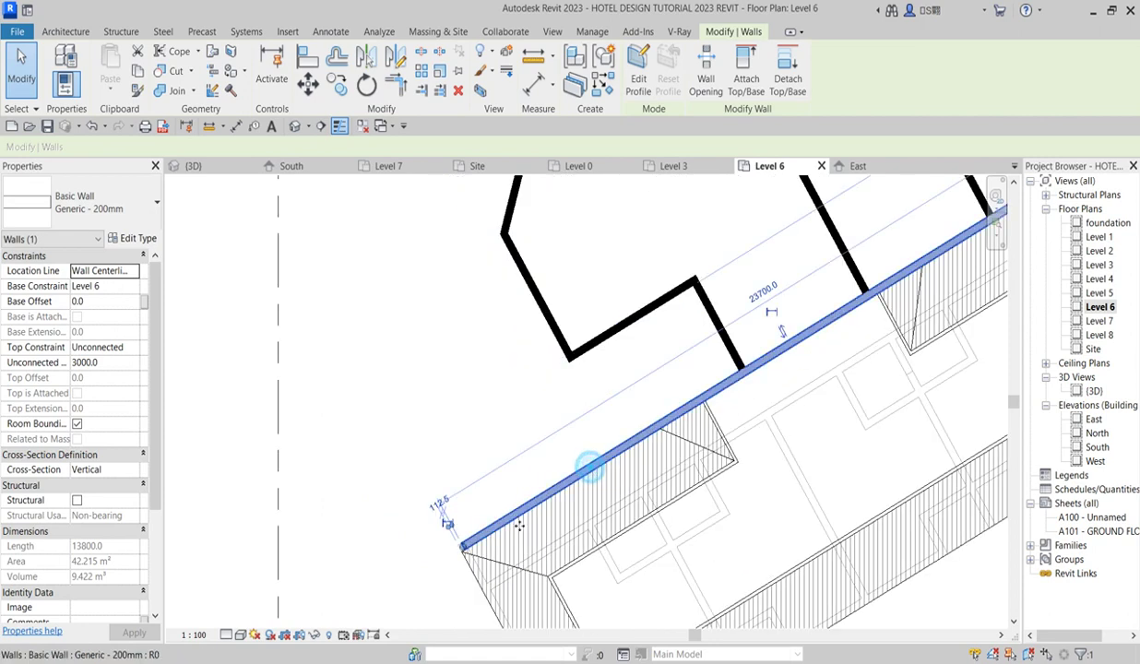
mouse_move(446, 524)
left_mouse_down()
mouse_move(746, 382)
mouse_move(664, 423)
left_mouse_up()
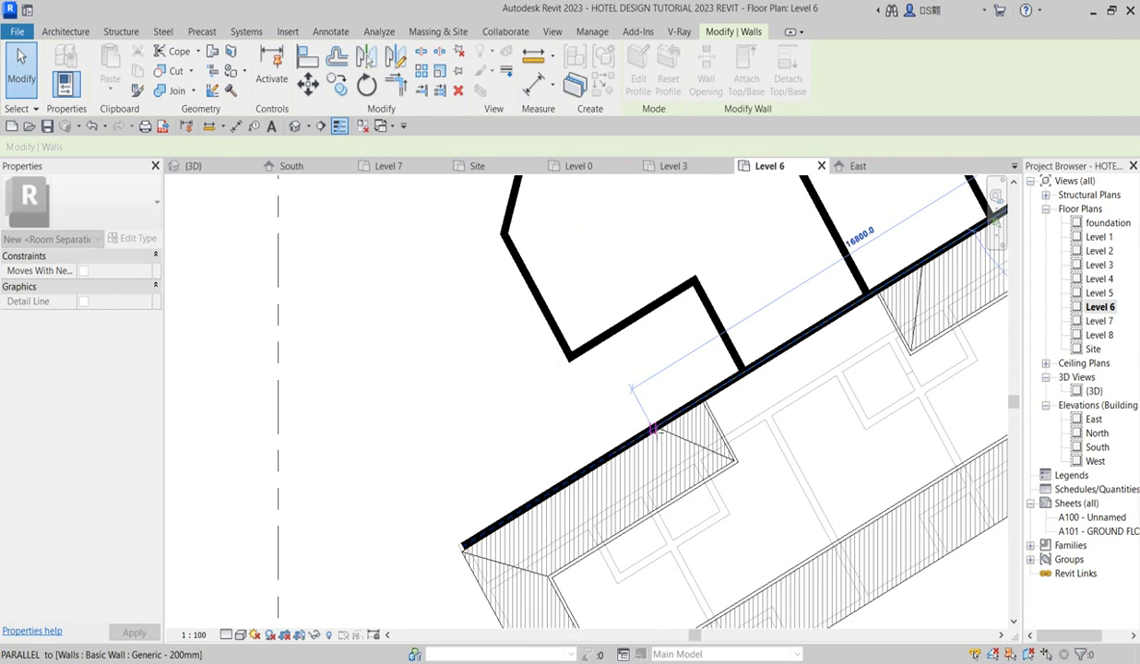
left_click_drag(661, 426, 743, 373)
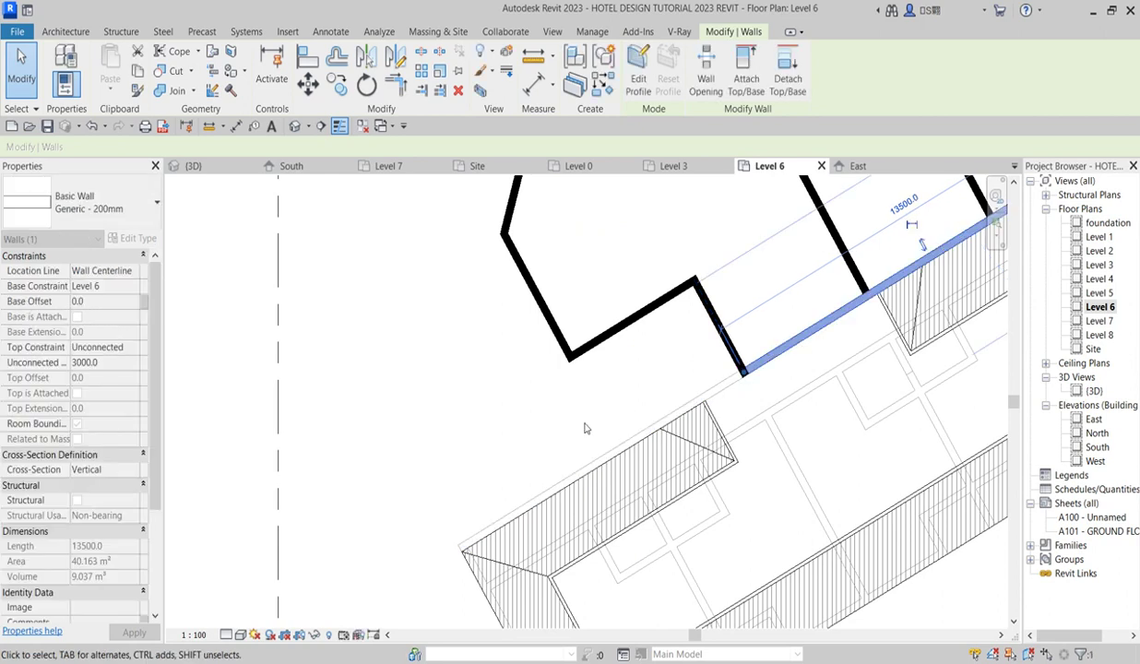
scroll(584, 428, "down", 3)
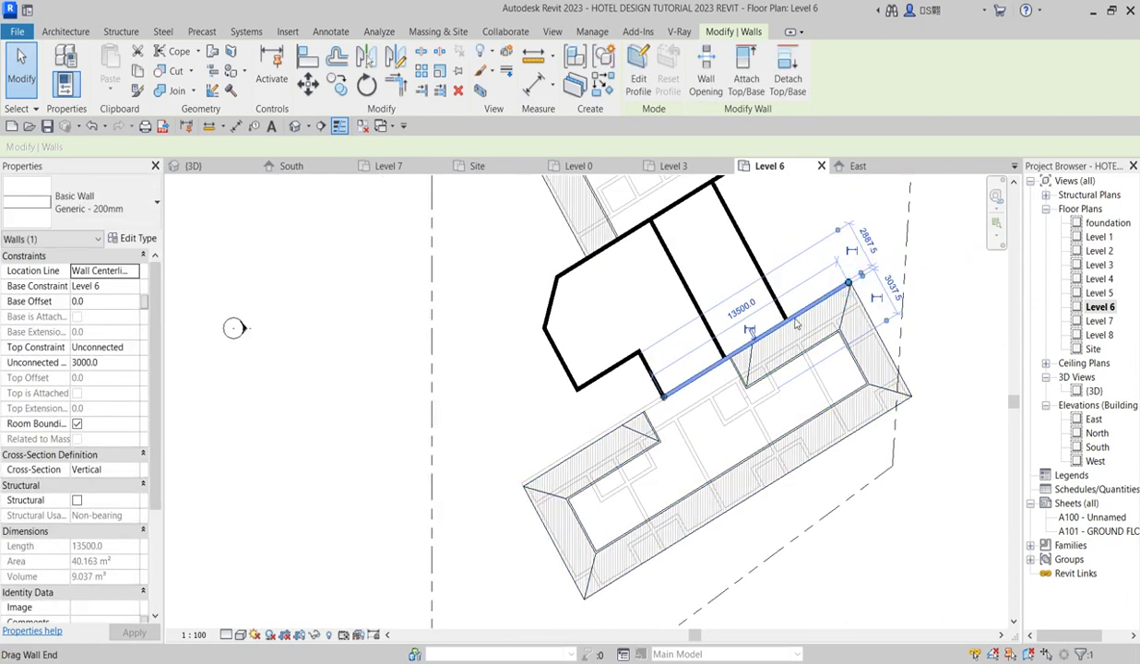
left_click_drag(794, 325, 786, 323)
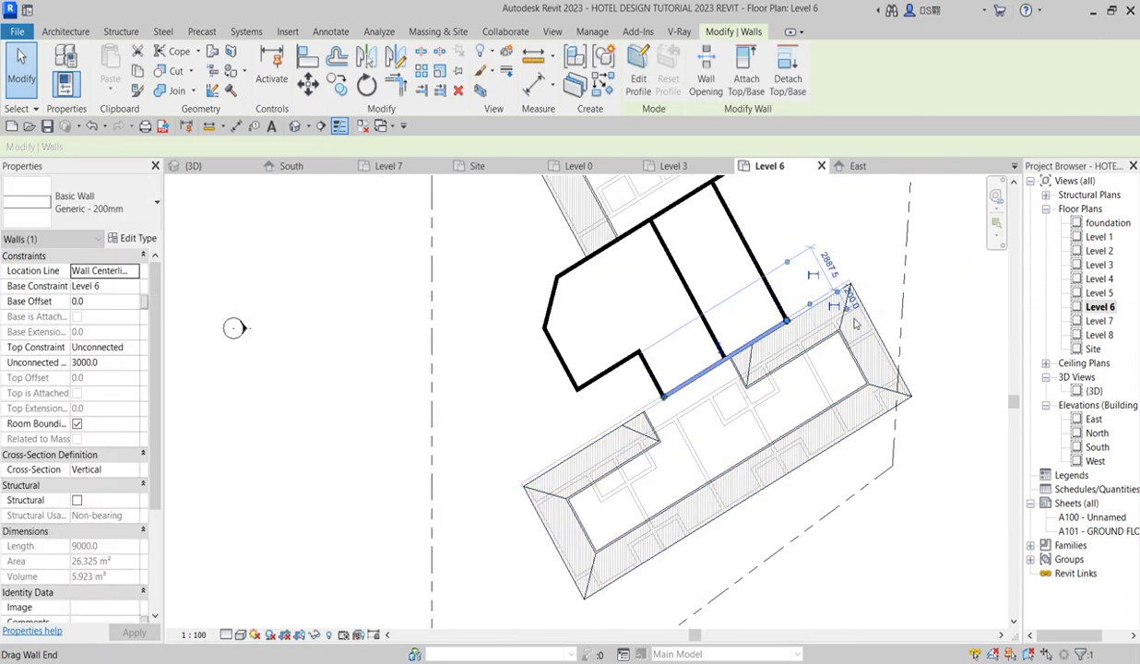
Step: Check the Level 7 and Level 8 plans and examine the shortened central block walls in the 3D view
double_click(1109, 322)
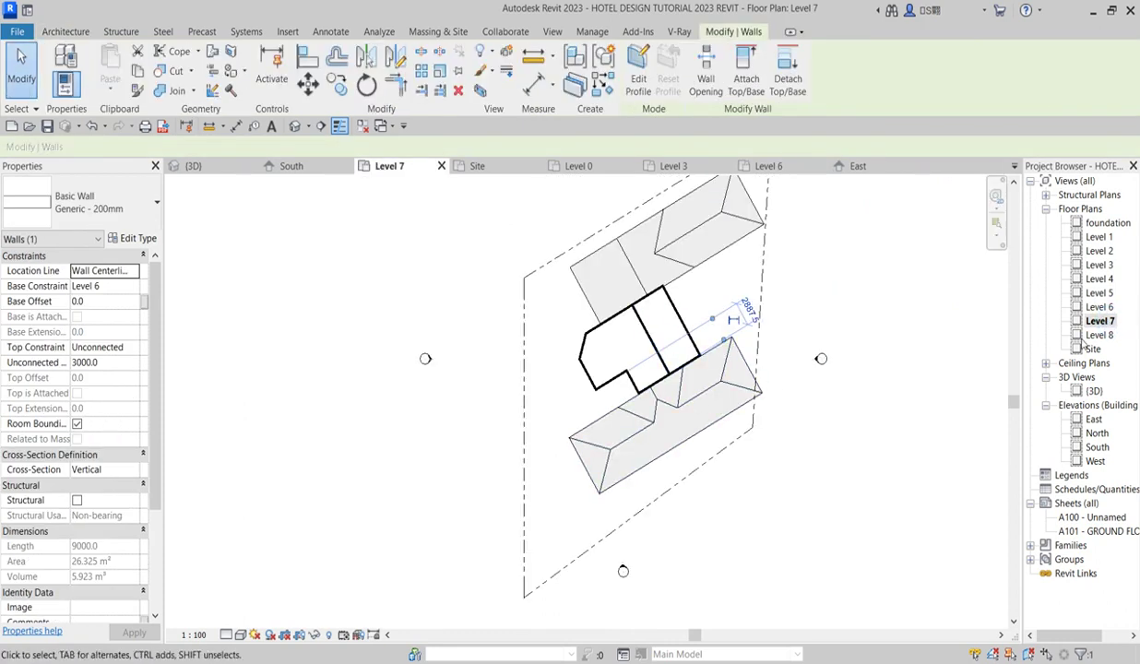
double_click(1100, 336)
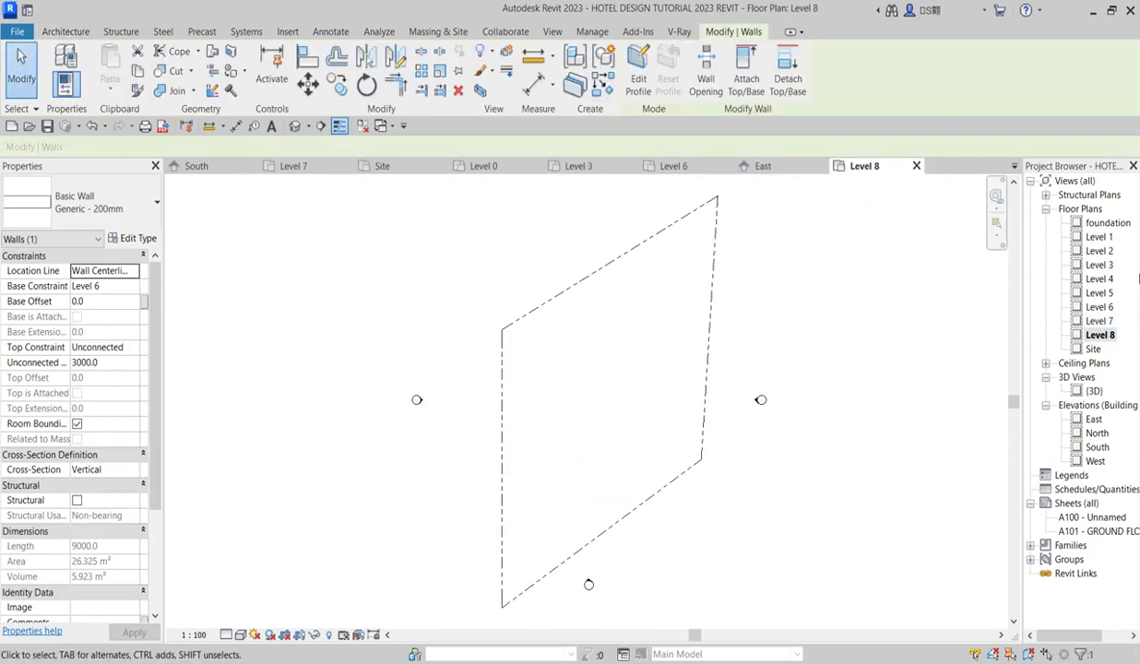
double_click(1094, 392)
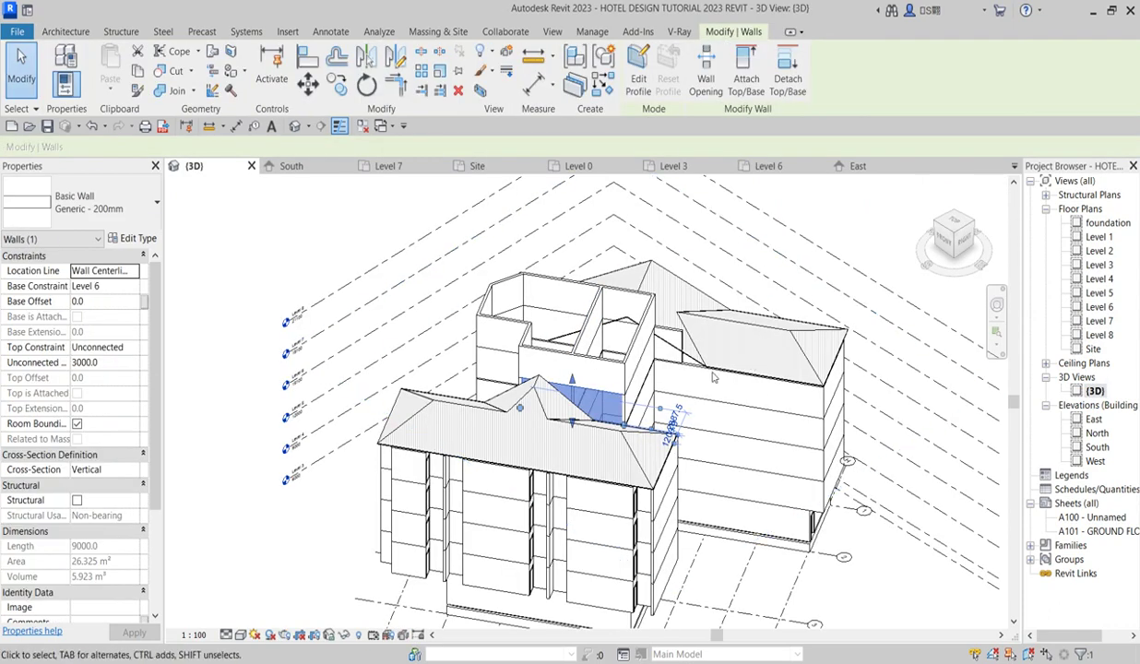
scroll(657, 305, "up", 5)
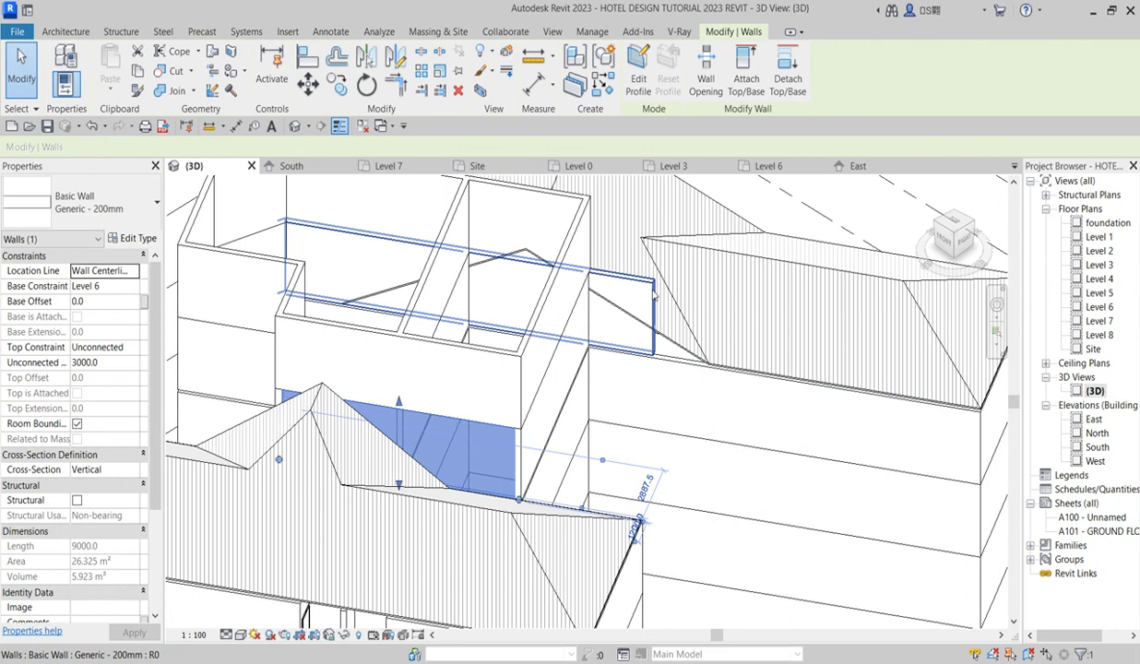
left_click(652, 310)
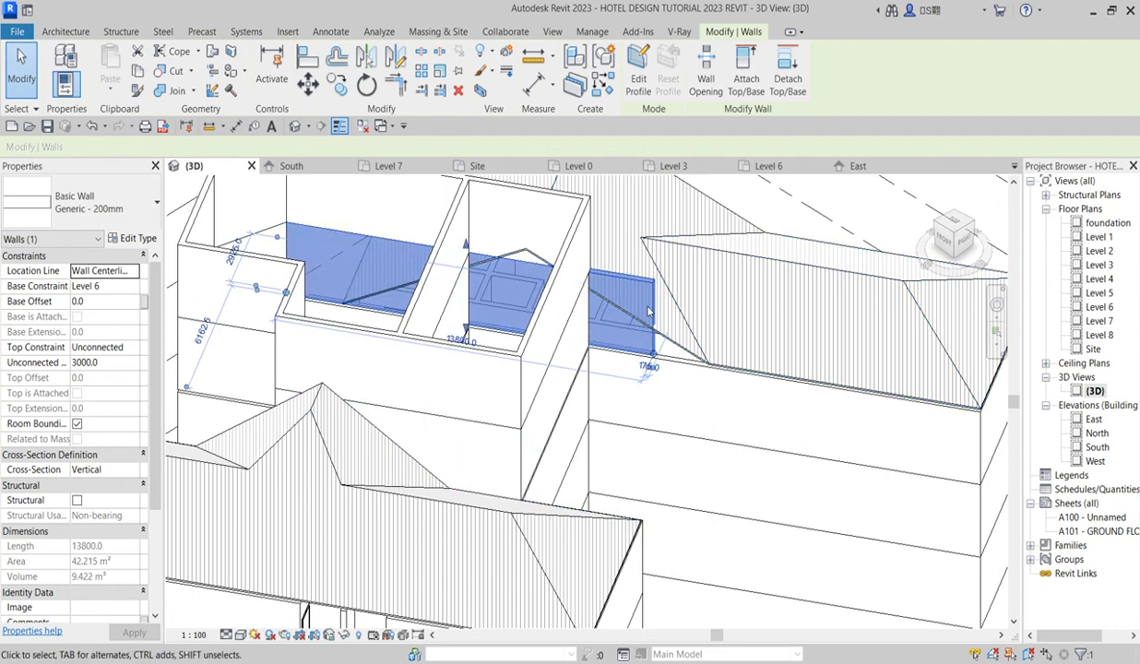
scroll(671, 352, "down", 5)
scroll(353, 219, "up", 2)
scroll(354, 220, "down", 2)
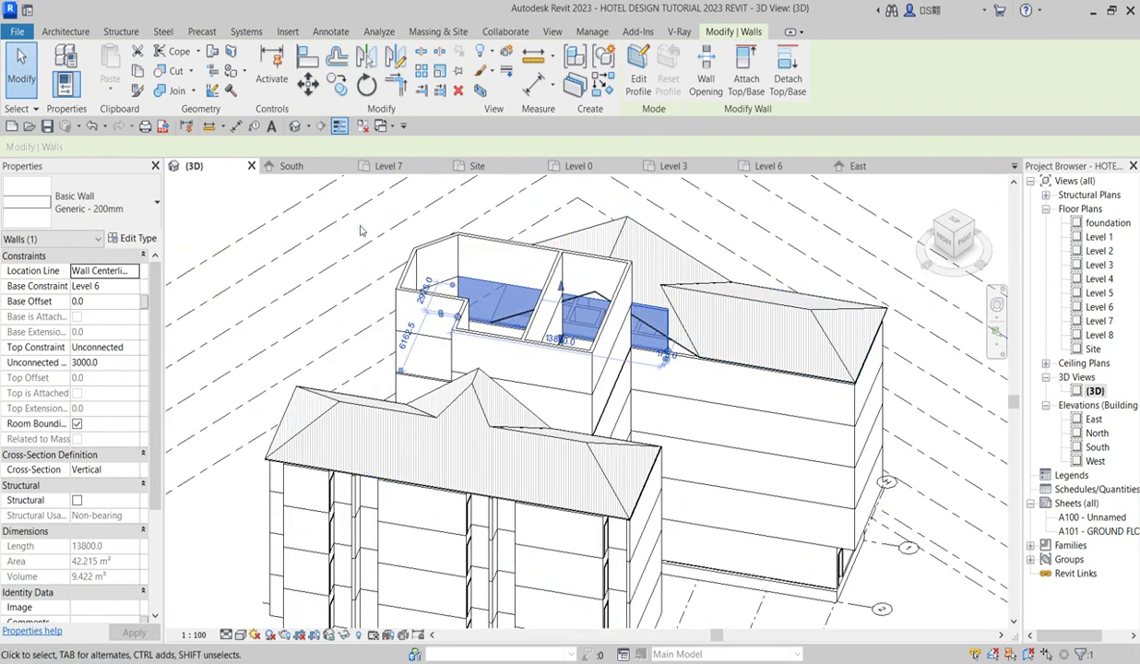
left_click(360, 223)
middle_click_drag(363, 224, 538, 329, "shift")
scroll(538, 329, "up", 2)
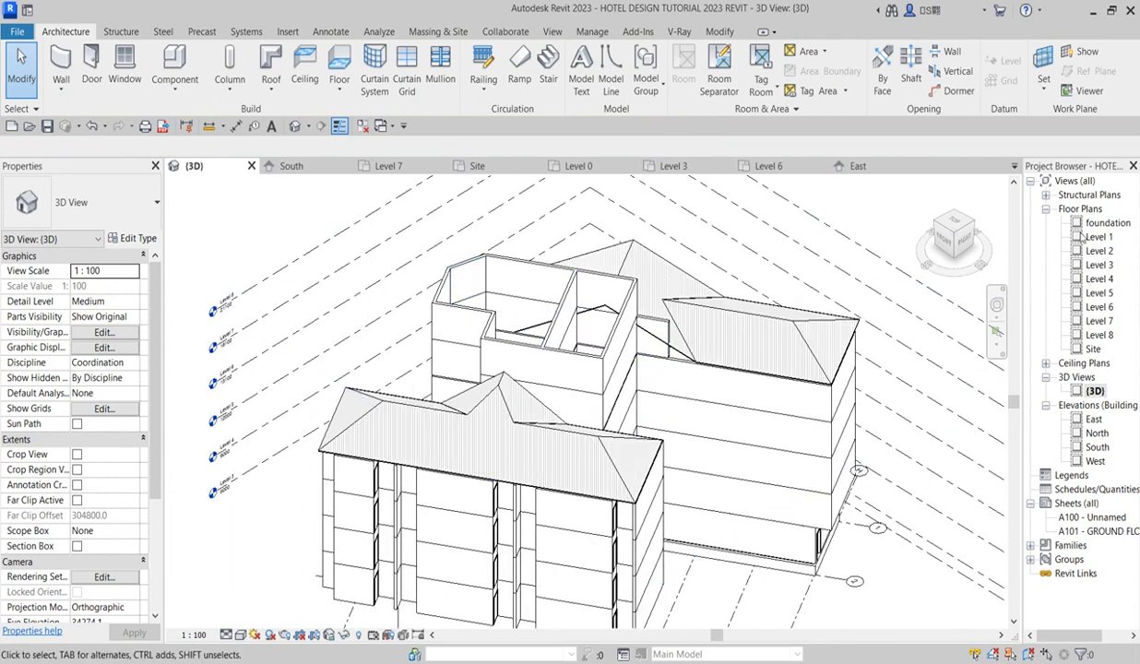
Step: Start a footprint roof on Level 7 and pick slope-defining boundary lines along the central block's eastern and northern walls
double_click(1099, 335)
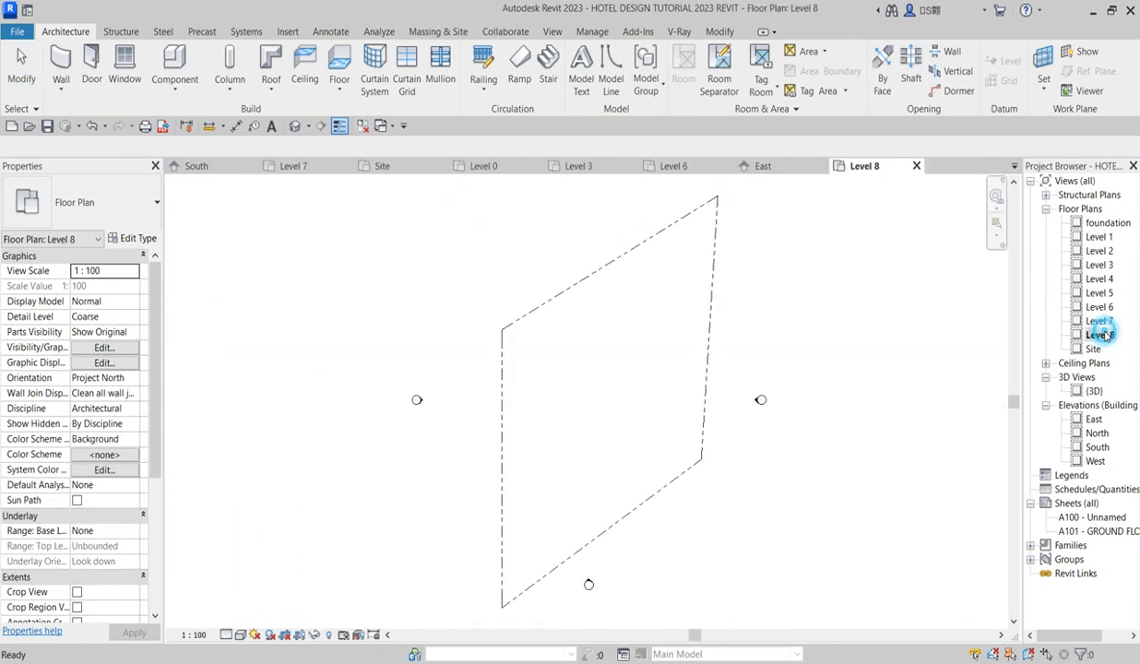
double_click(1099, 321)
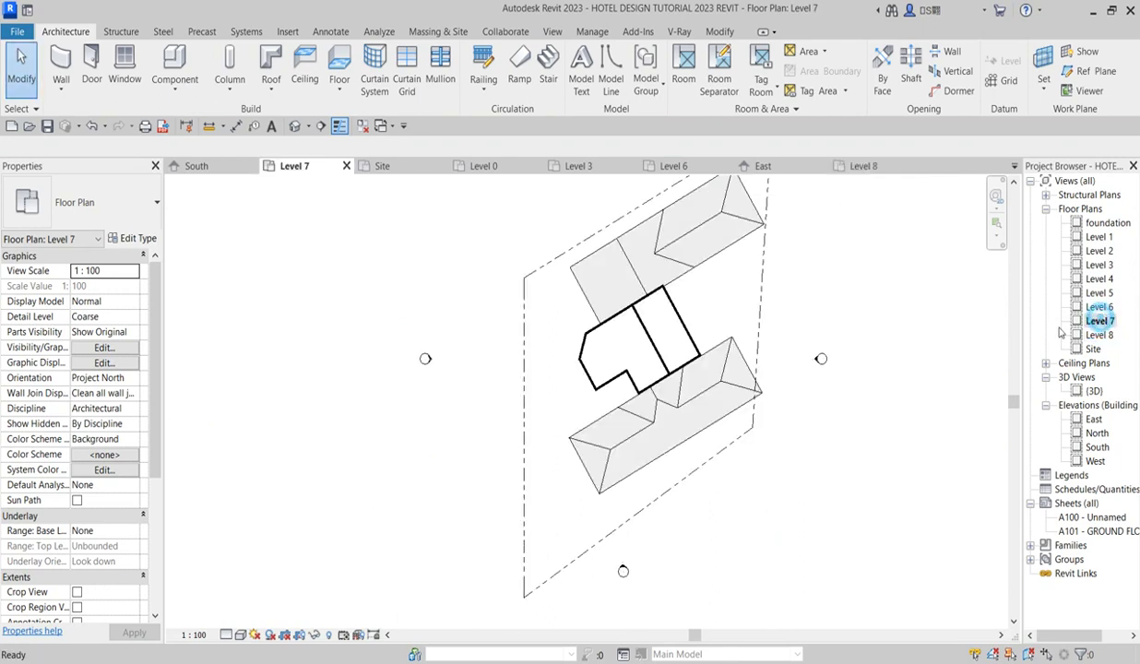
left_click(270, 92)
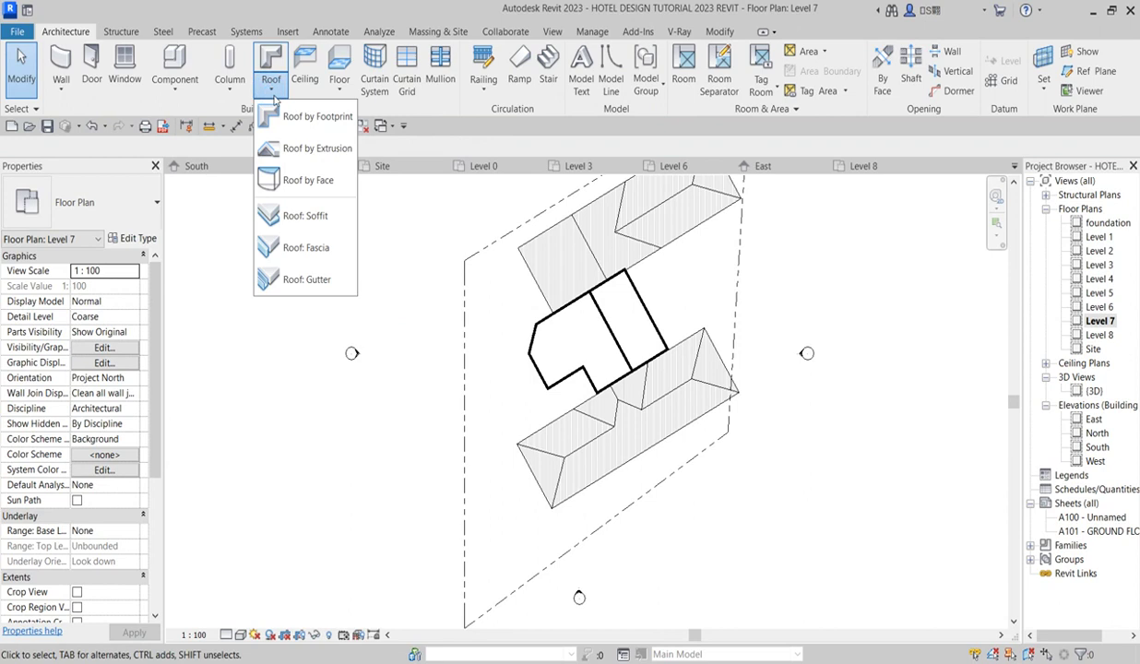
left_click(289, 114)
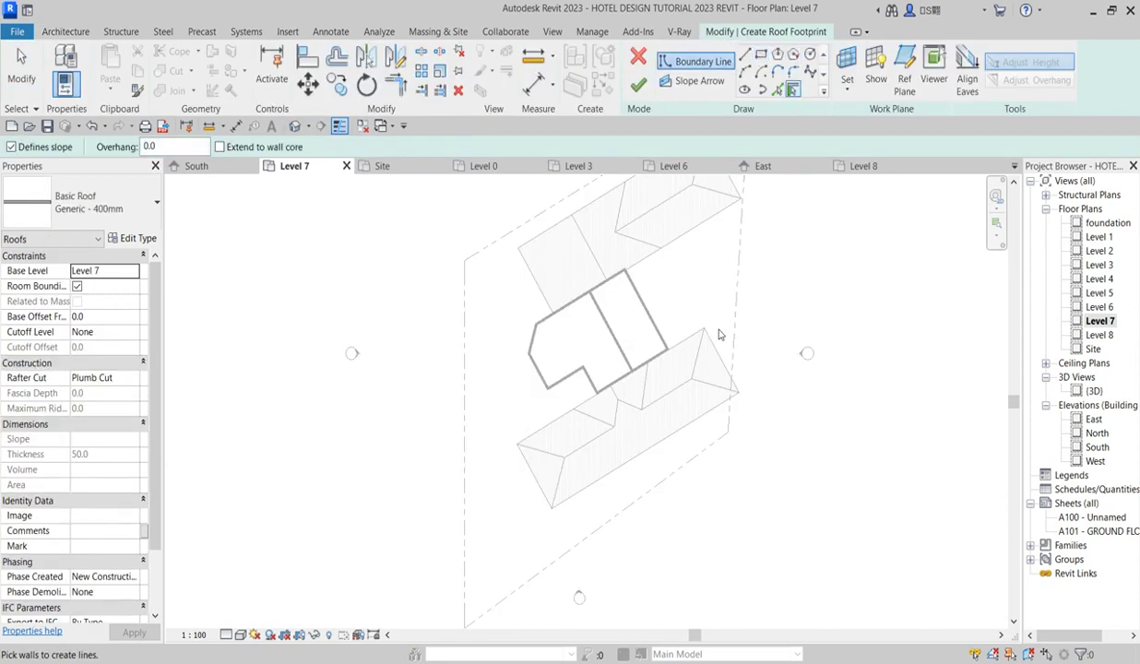
left_click(600, 387)
left_click(763, 55)
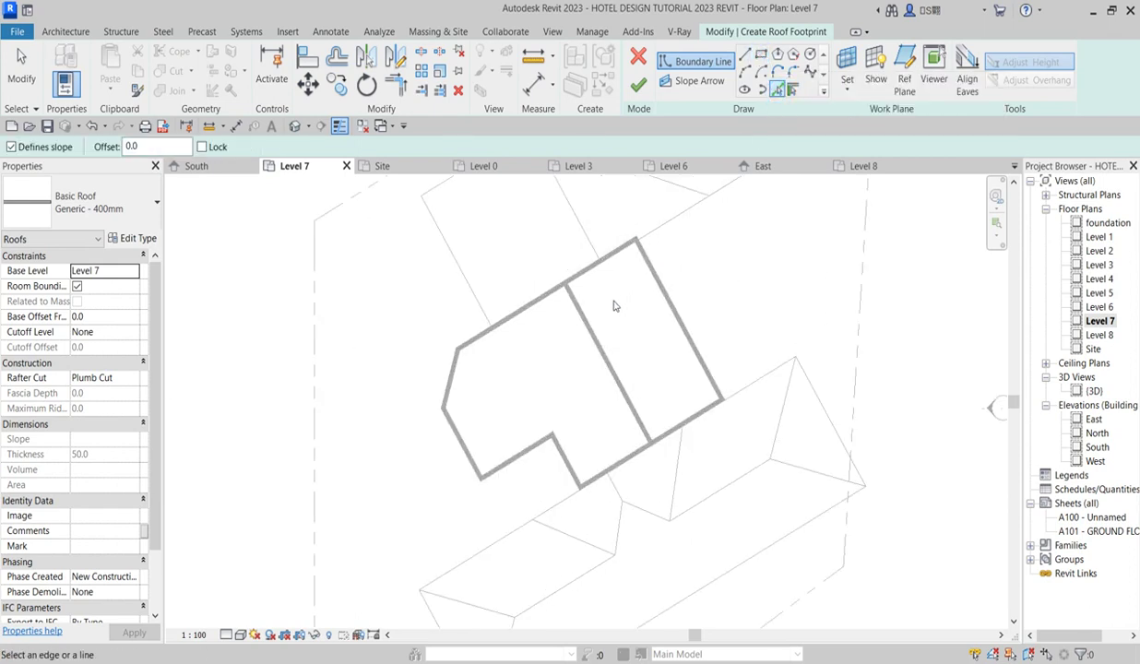
scroll(682, 268, "up", 5)
left_click(651, 293)
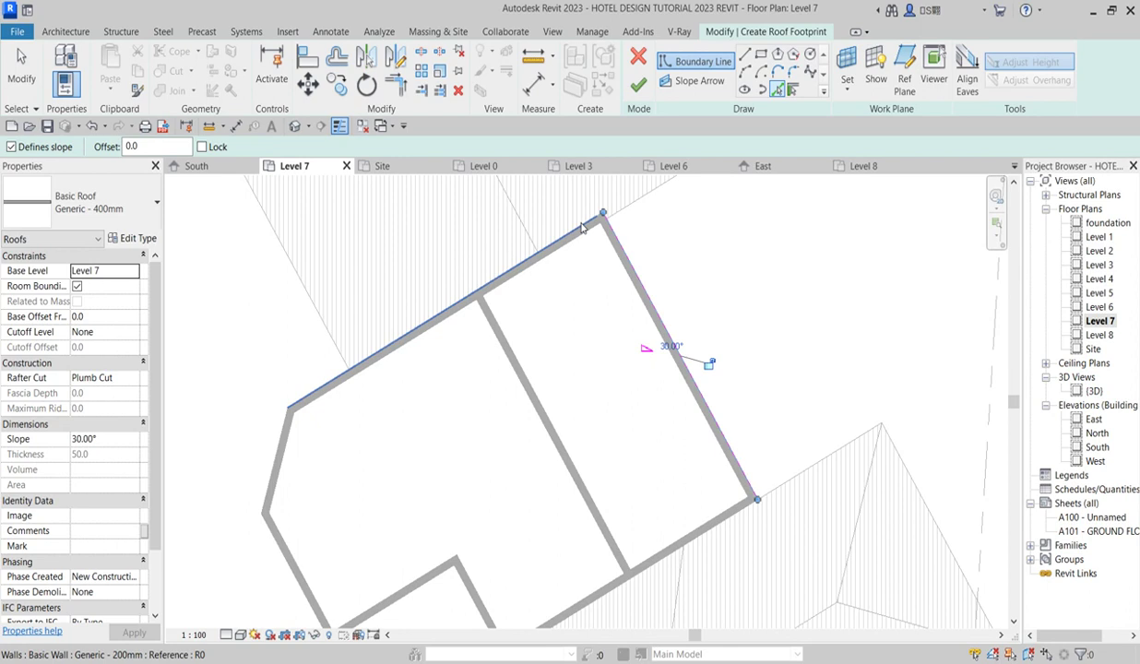
left_click(484, 291)
scroll(487, 318, "down", 3)
scroll(411, 434, "up", 3)
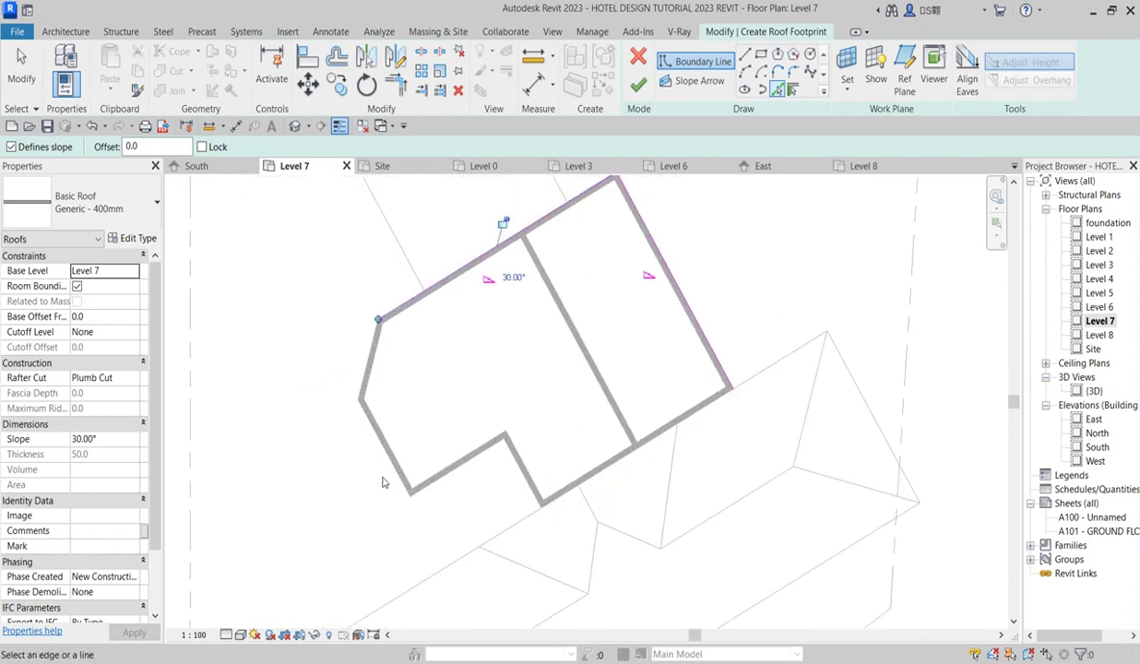
Step: Pick slope-defining roof boundary lines along the central block's western wall, the two notch walls and the southern side
left_click(395, 466)
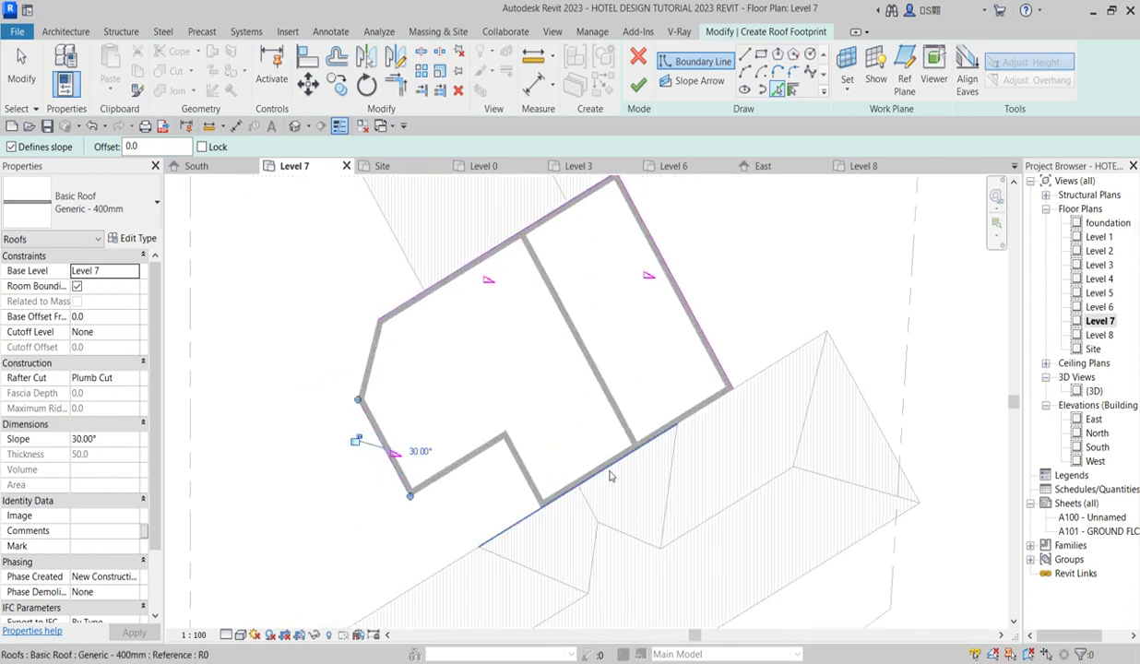
left_click(526, 478)
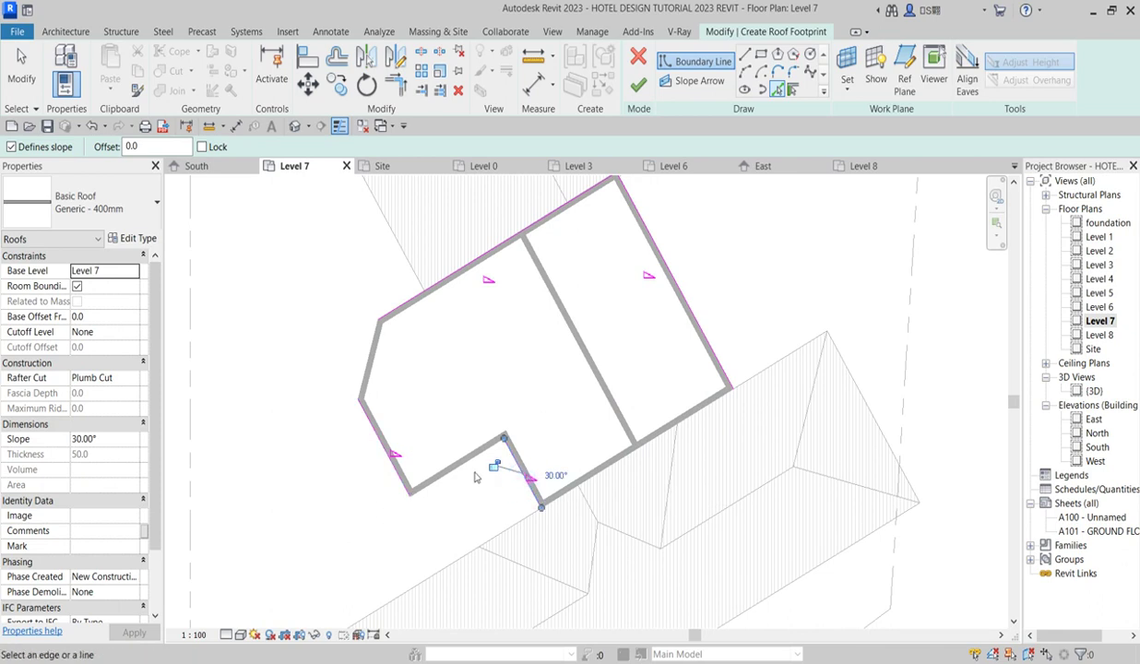
left_click(473, 455)
scroll(560, 519, "up", 4)
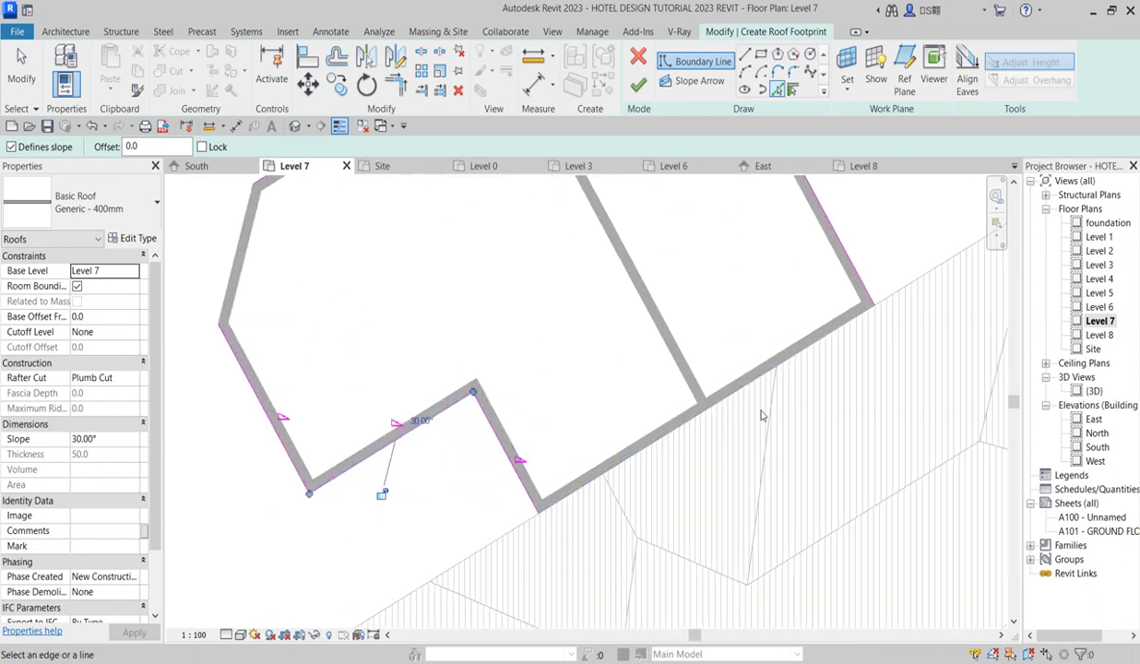
left_click(782, 369)
scroll(771, 374, "down", 3)
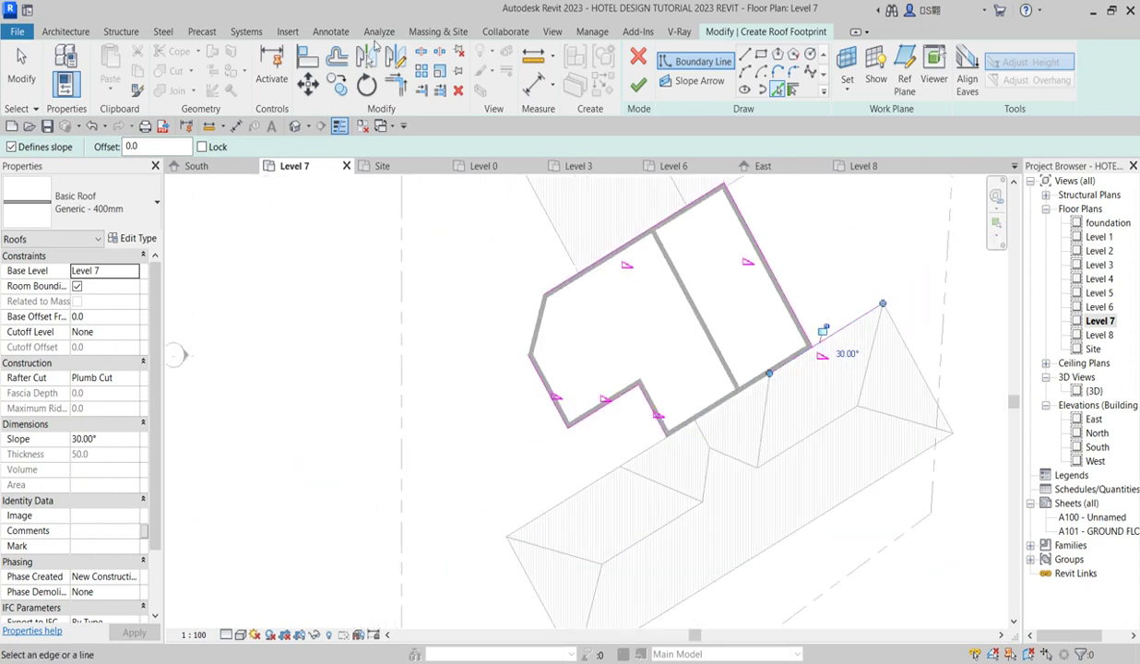
Step: Trim the southern boundary line to meet the eastern line and the notch line at the central block's corners
left_click(399, 84)
left_click(743, 224)
left_click(789, 365)
left_click(781, 369)
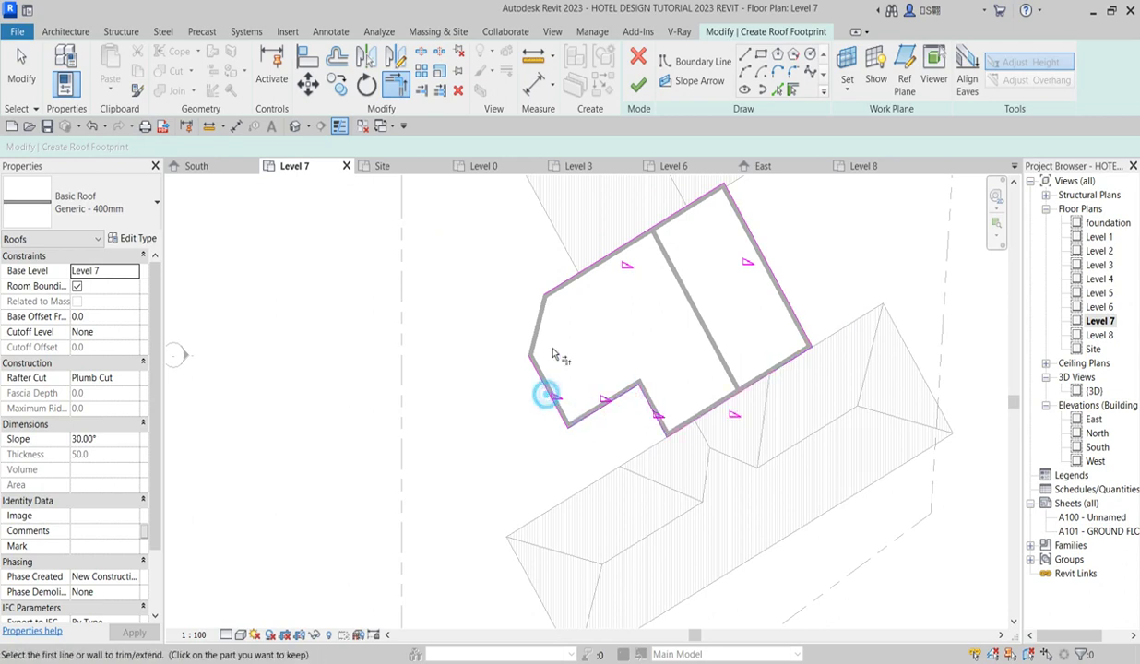
Step: Add a boundary line along the angled northwestern wall and trim it to the northern and western lines to close the footprint
scroll(563, 284, "up", 3)
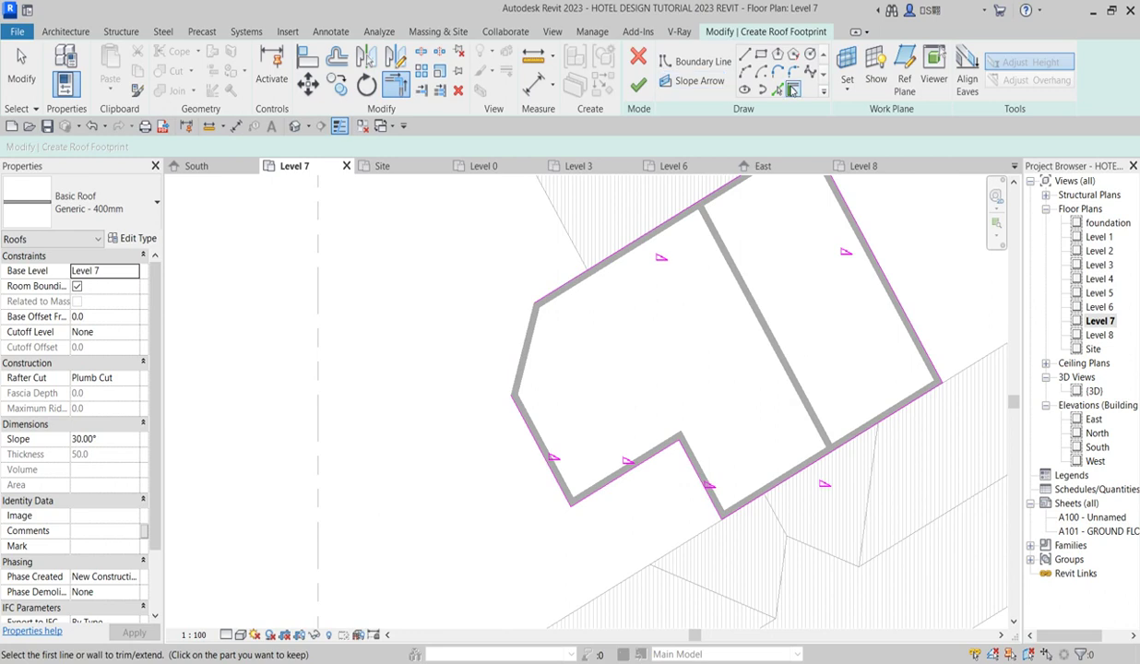
left_click(781, 90)
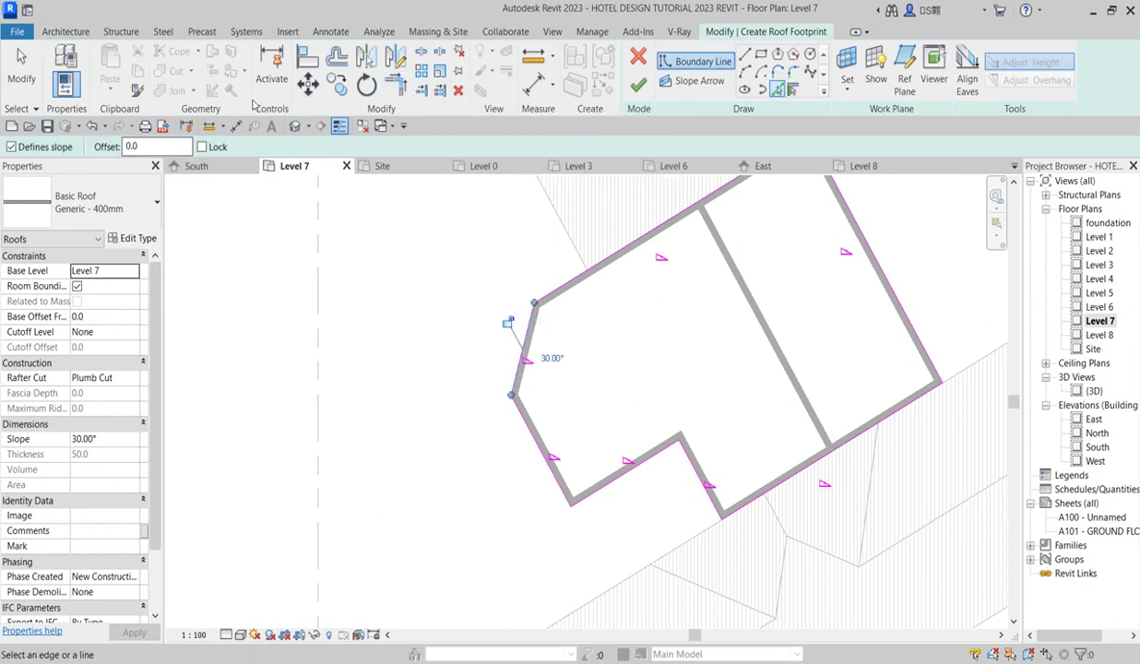
left_click(394, 85)
left_click(593, 267)
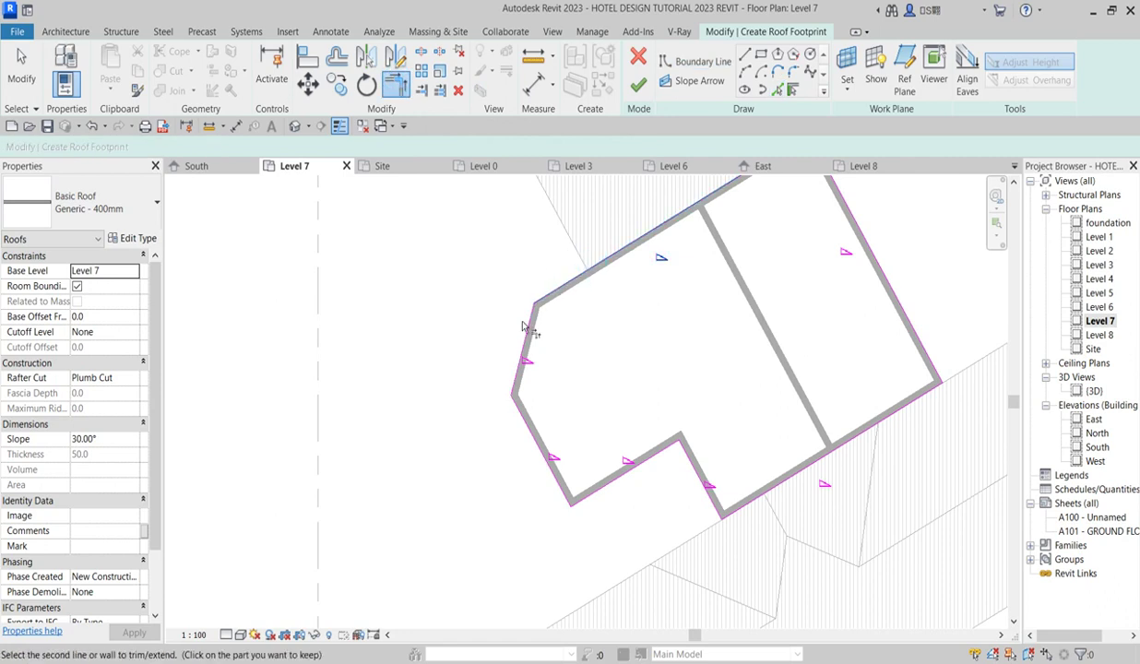
left_click(532, 328)
left_click(527, 440)
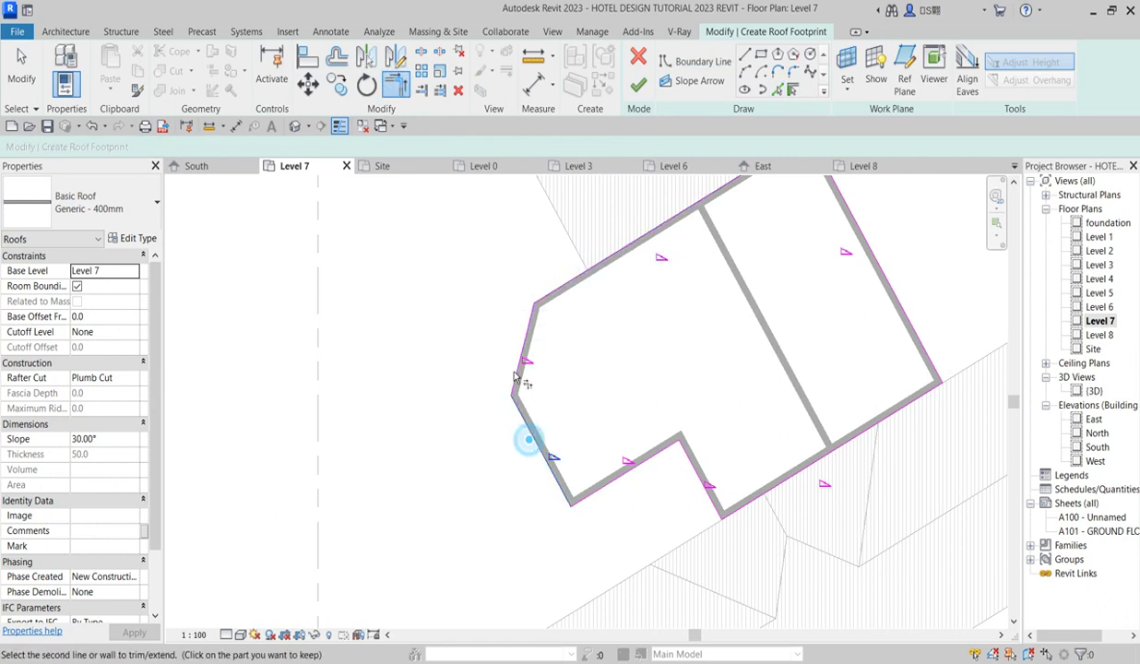
left_click(558, 351)
right_click(572, 362)
left_click(594, 379)
scroll(616, 367, "down", 3)
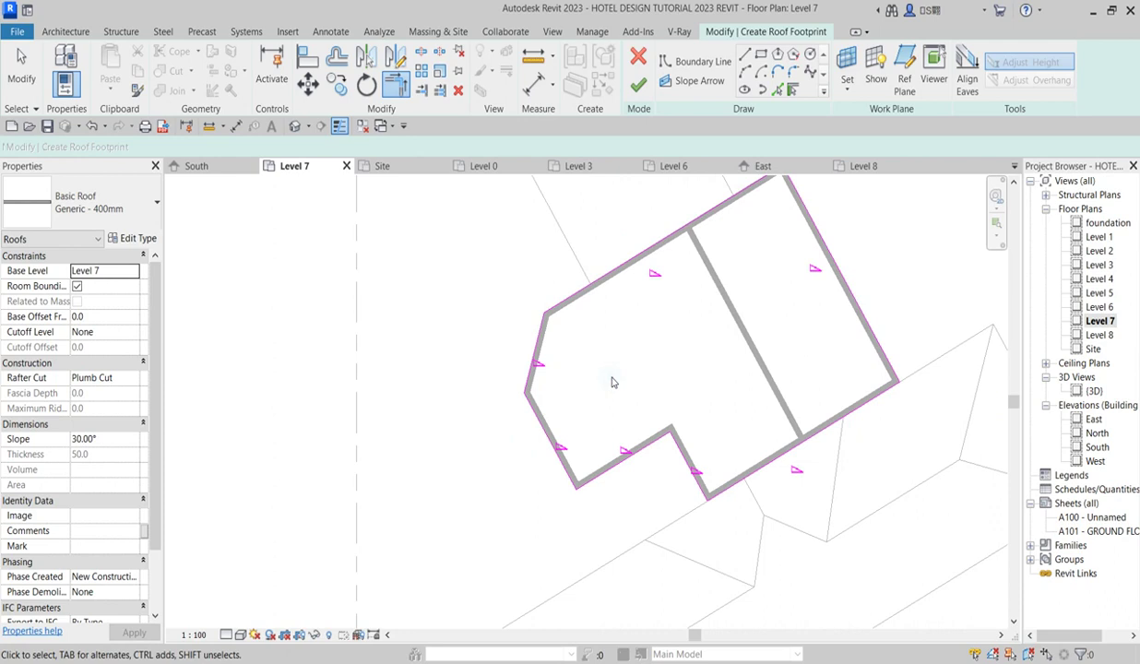
Step: Turn off slope definition for all seven boundary lines of the roof footprint
right_click(589, 325)
left_click(657, 360)
left_click_drag(408, 180, 803, 491)
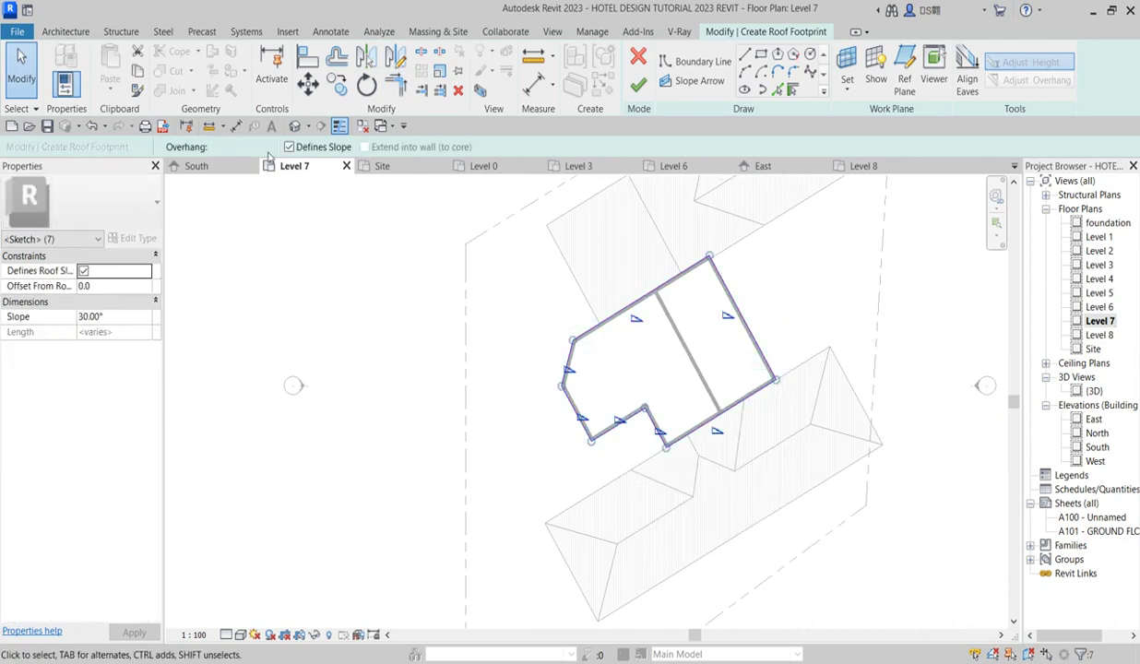
left_click(290, 146)
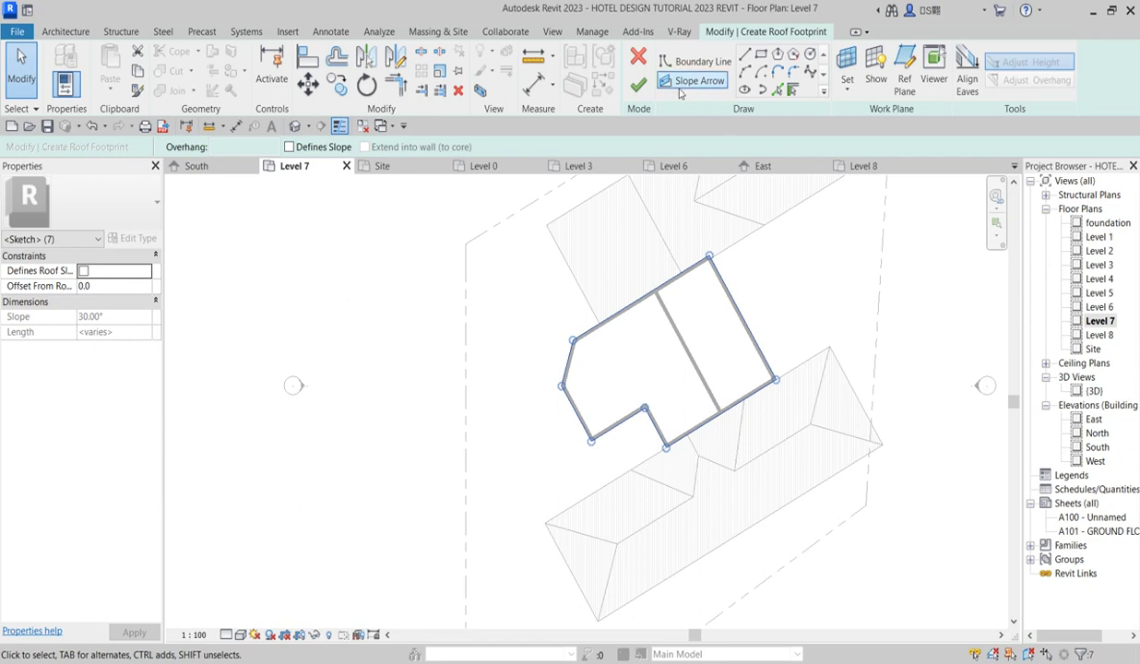
Step: Make only the eastern boundary line slope-defining at 2.00° and finish the roof sketch
left_click(766, 297)
left_click(745, 321)
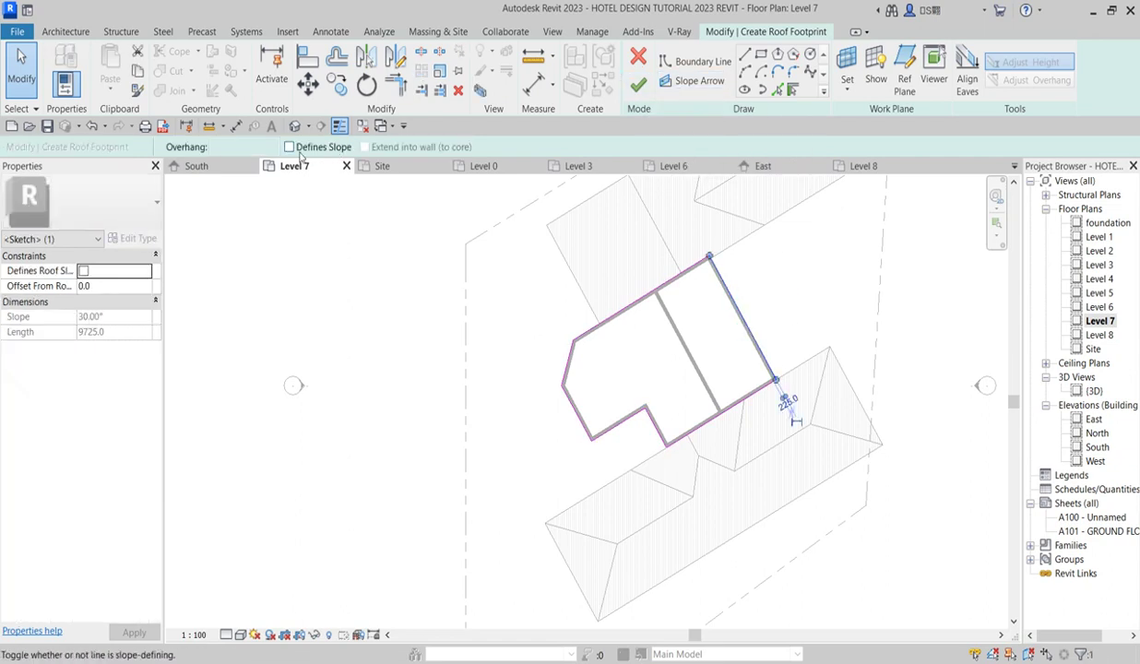
left_click(290, 147)
left_click(118, 317)
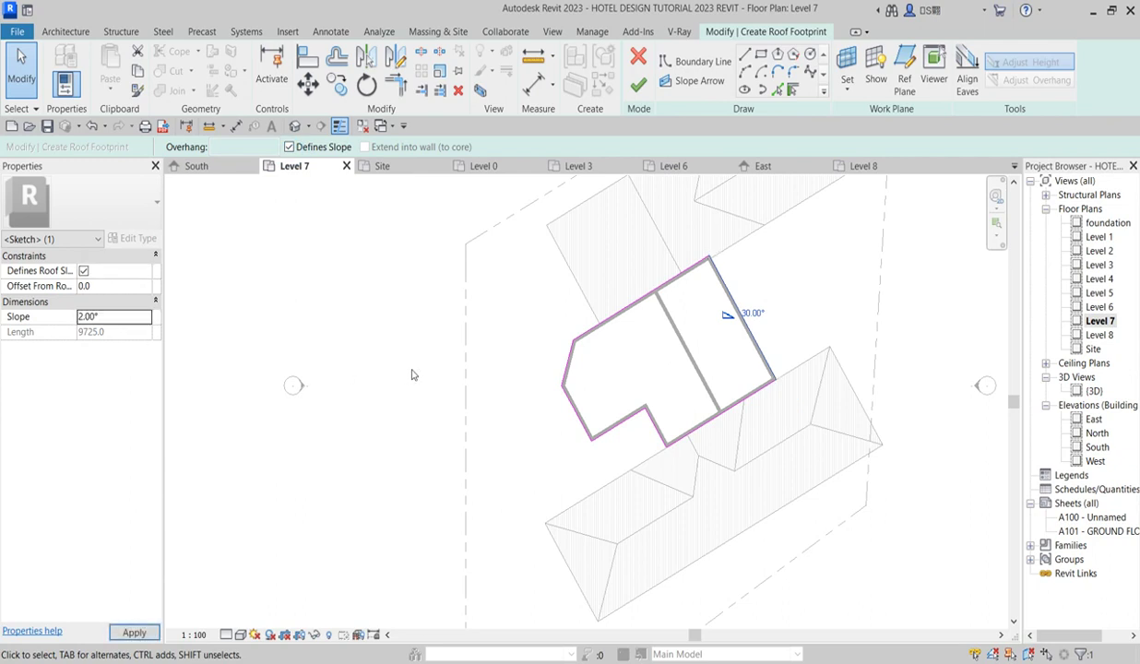
left_click(333, 323)
left_click(639, 84)
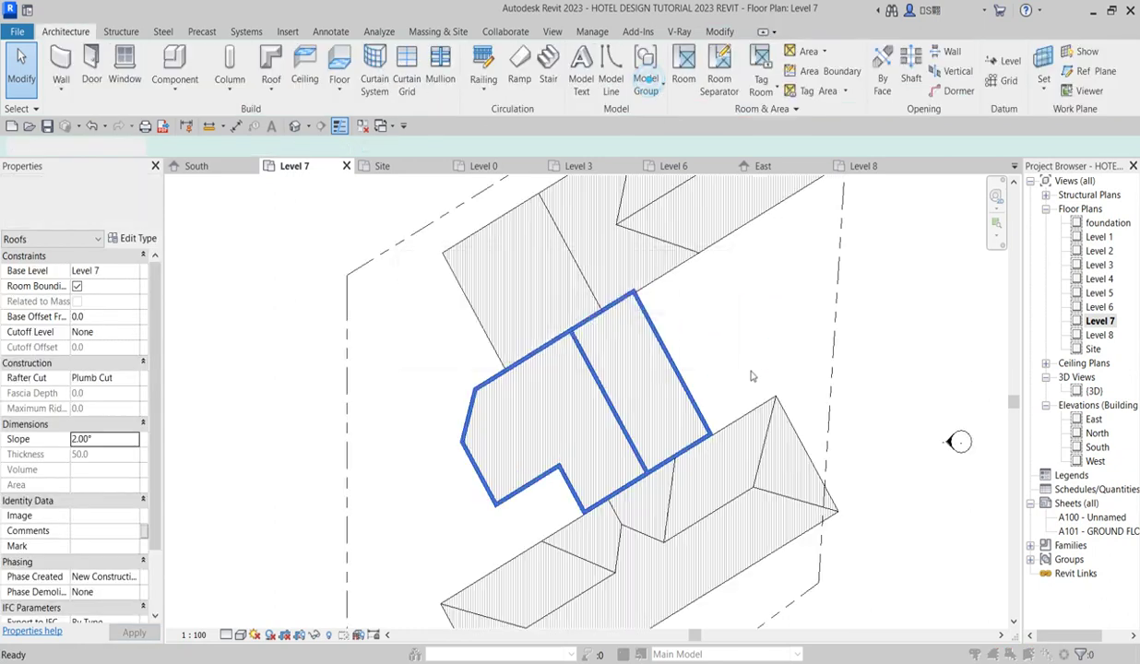
Step: Change the central block roof's base level to Level 8
left_click(696, 349)
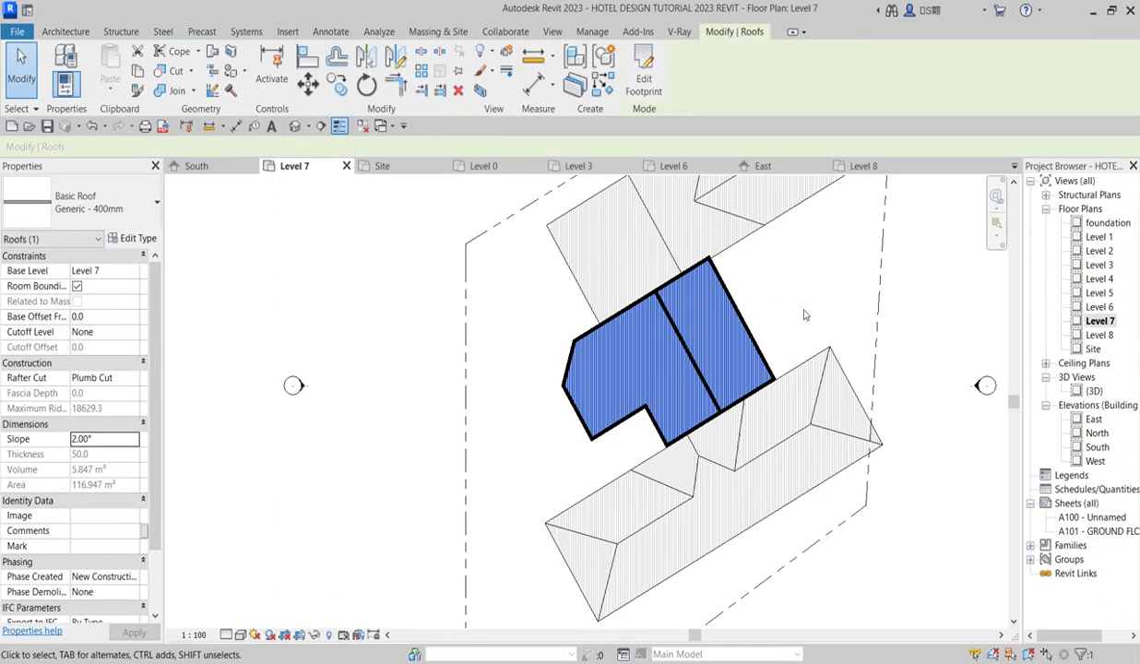
left_click(134, 272)
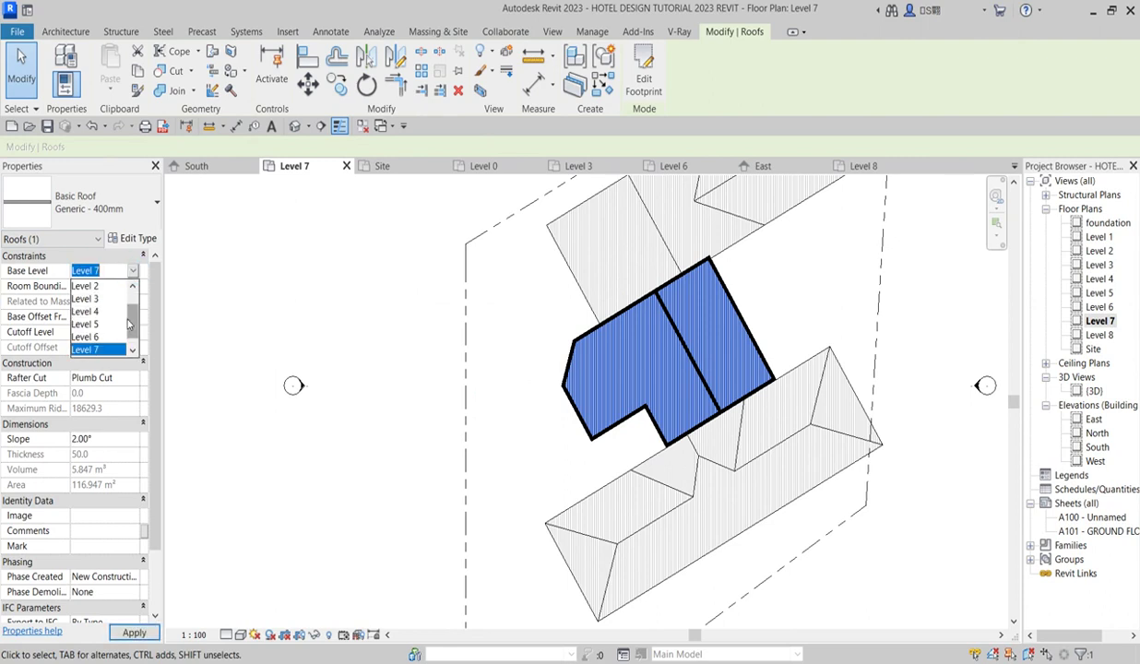
scroll(129, 323, "down", 1)
left_click(85, 350)
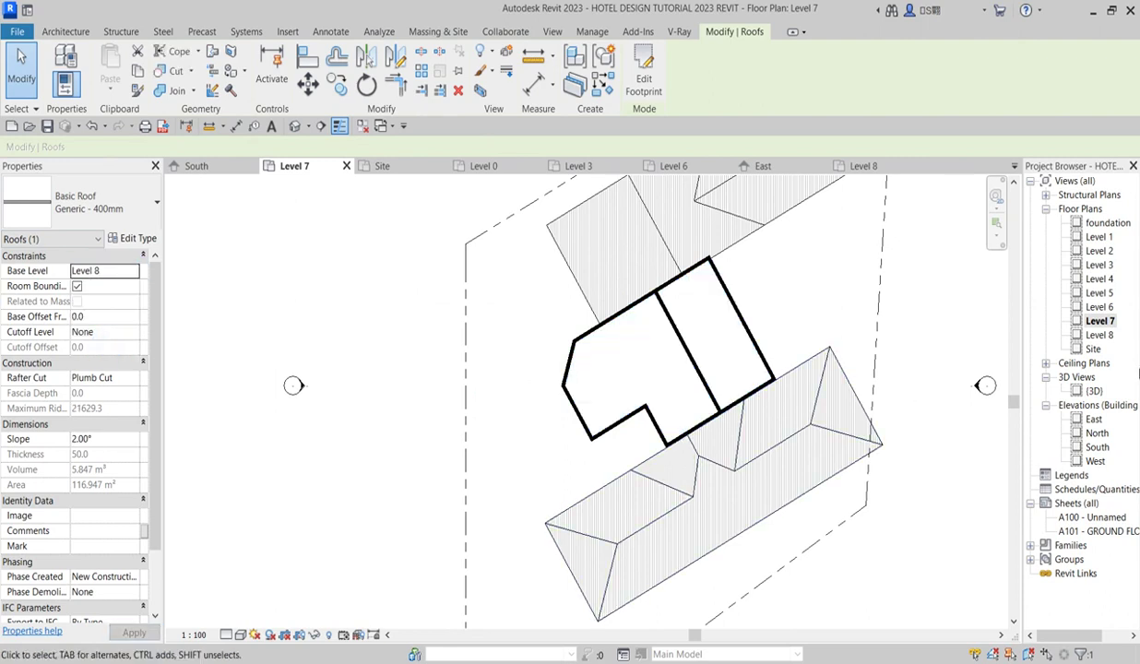
Step: Examine how the central block's roof sits on its walls in the 3D view and the South and East elevations
double_click(1093, 391)
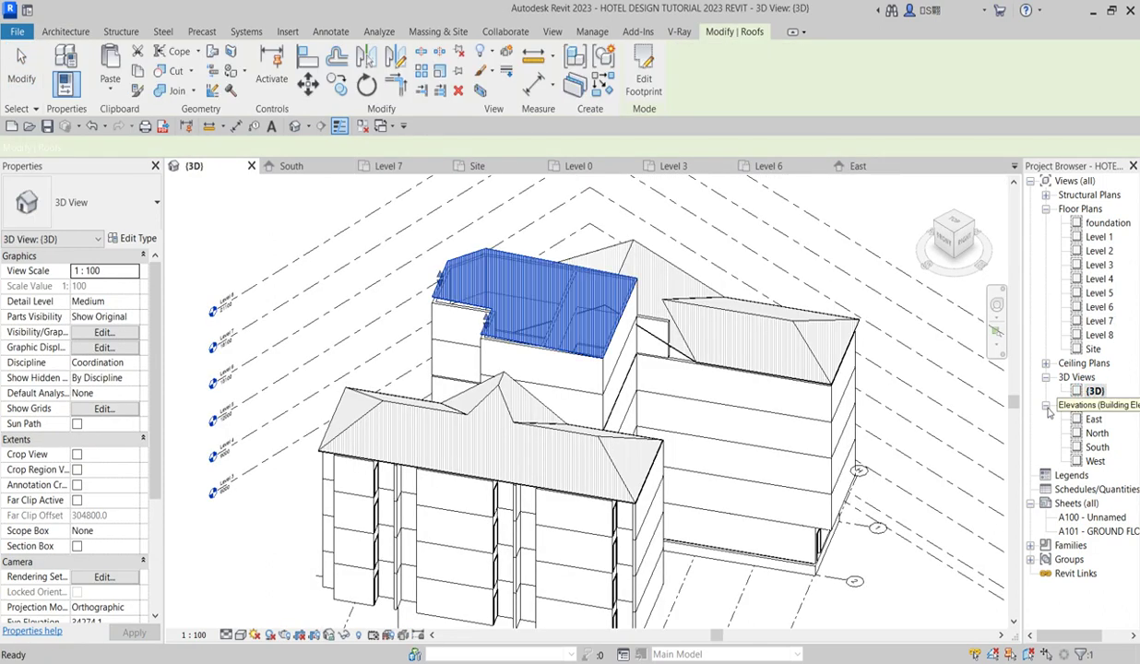
left_click(523, 216)
scroll(503, 286, "down", 2)
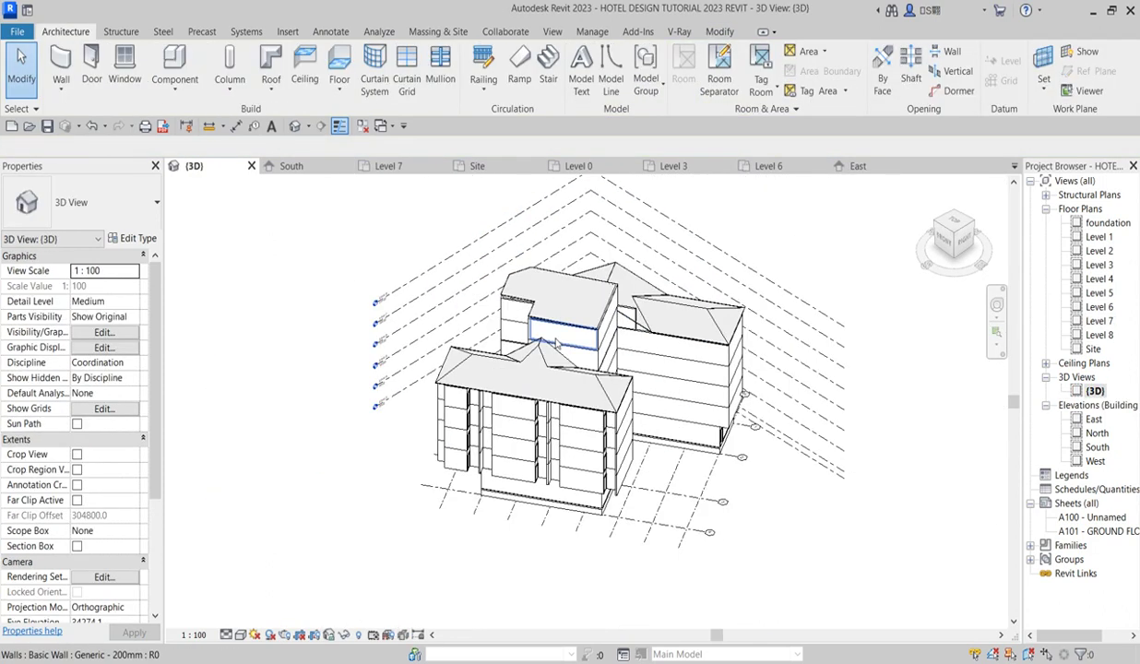
scroll(526, 295, "up", 5)
scroll(531, 300, "up", 2)
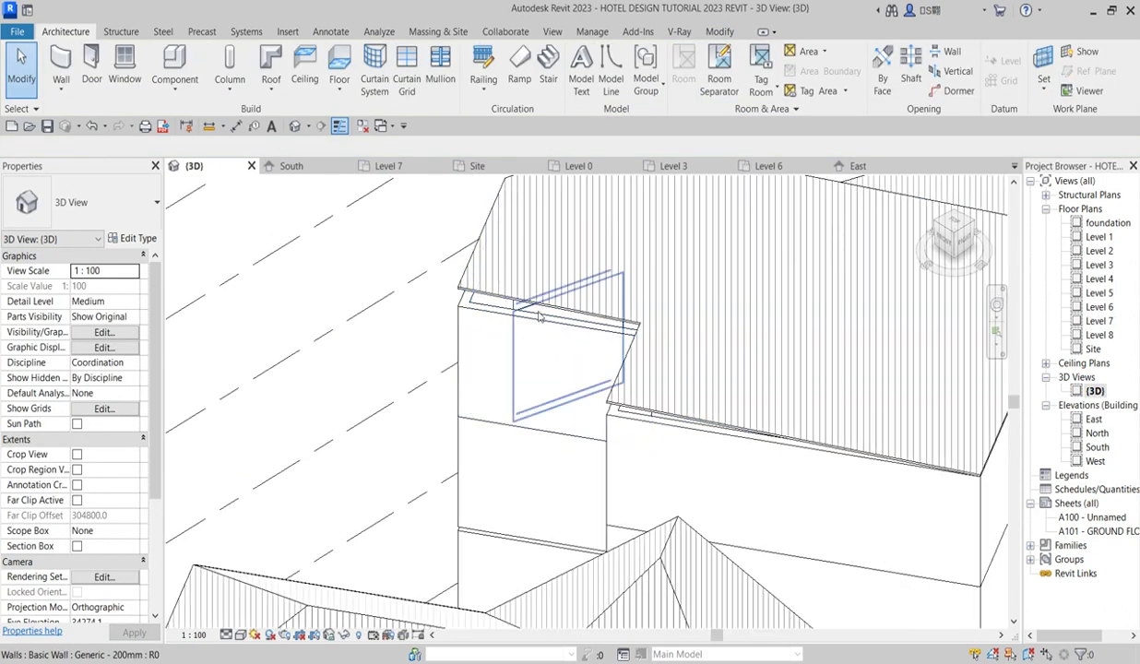
scroll(679, 332, "down", 2)
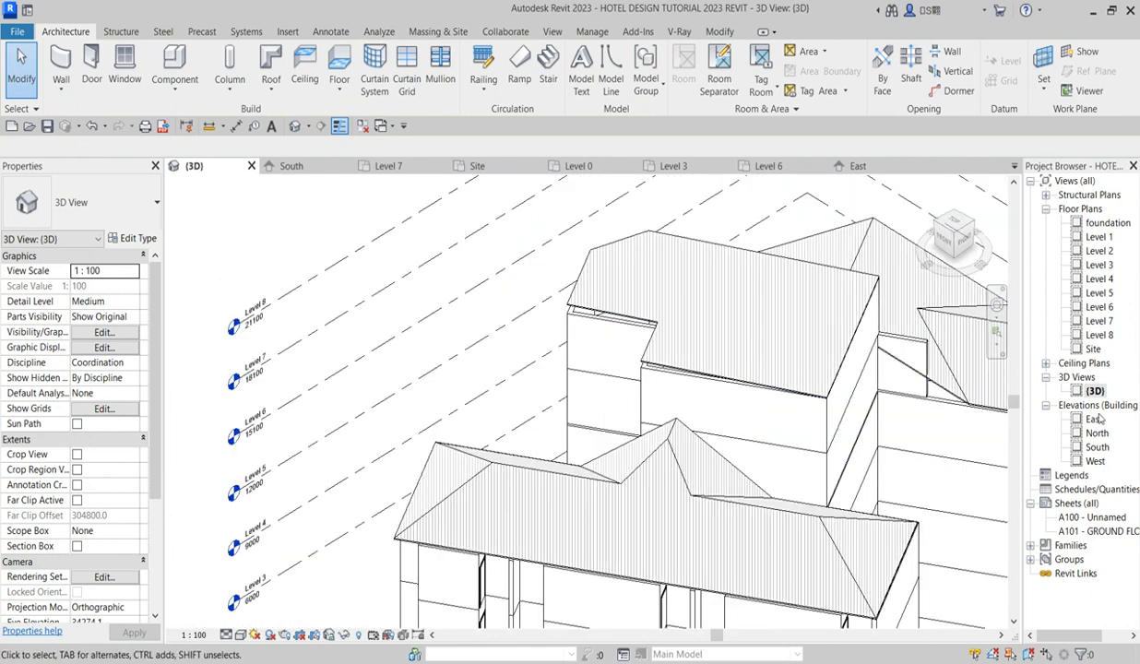
left_click(1098, 448)
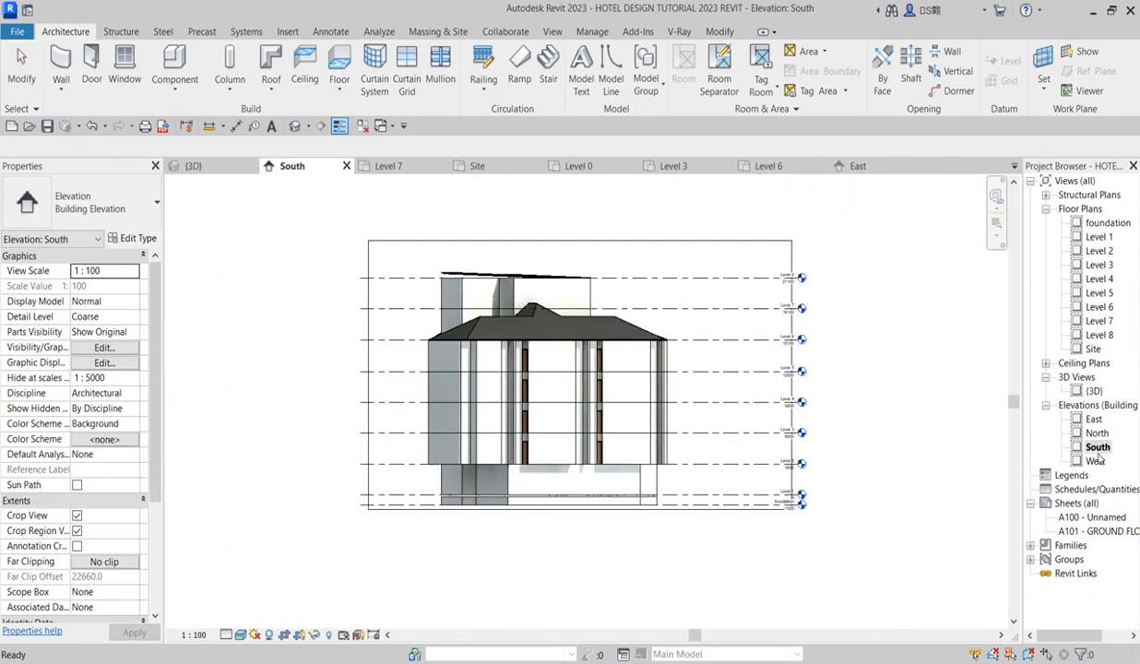
scroll(513, 286, "up", 2)
scroll(513, 286, "up", 2)
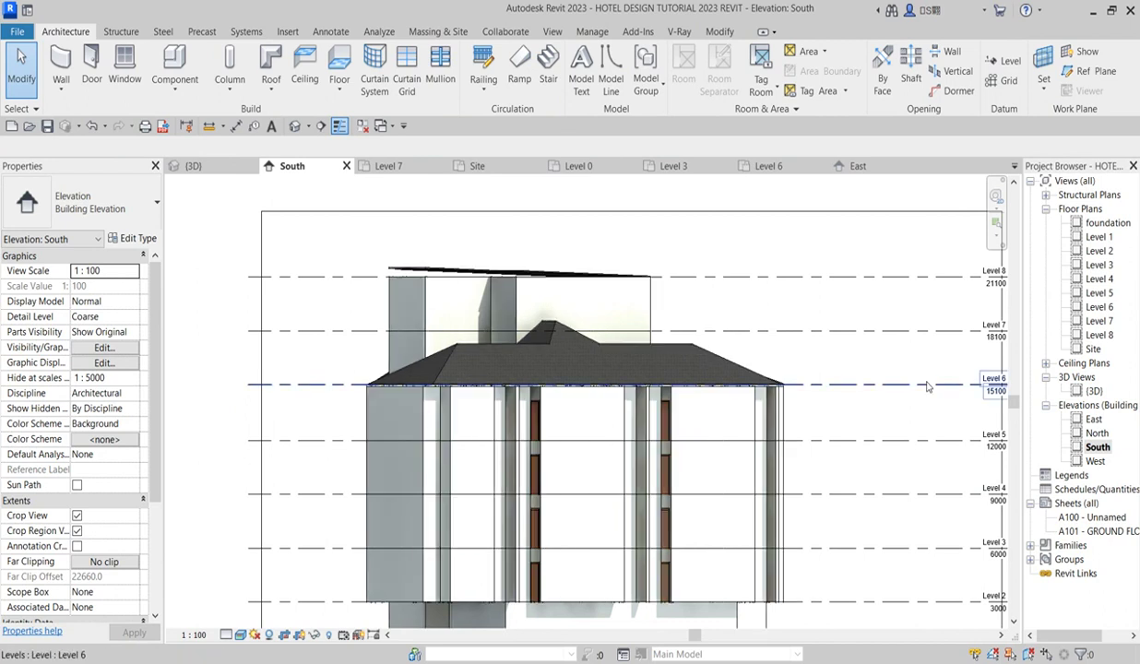
double_click(1095, 420)
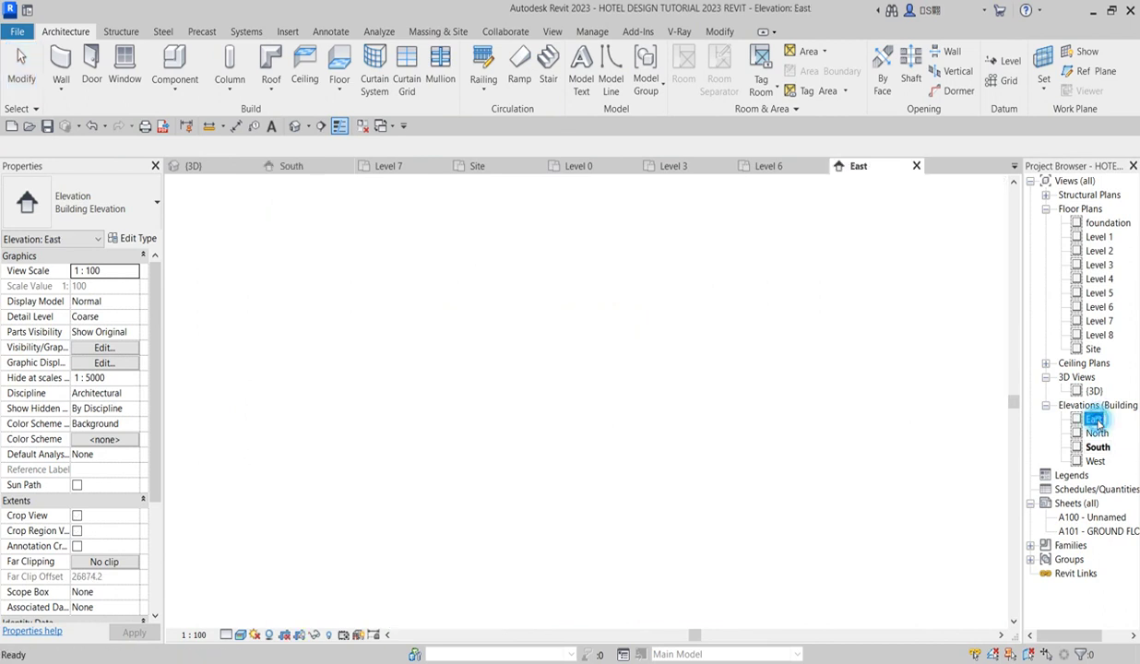
scroll(721, 366, "down", 2)
scroll(716, 484, "up", 3)
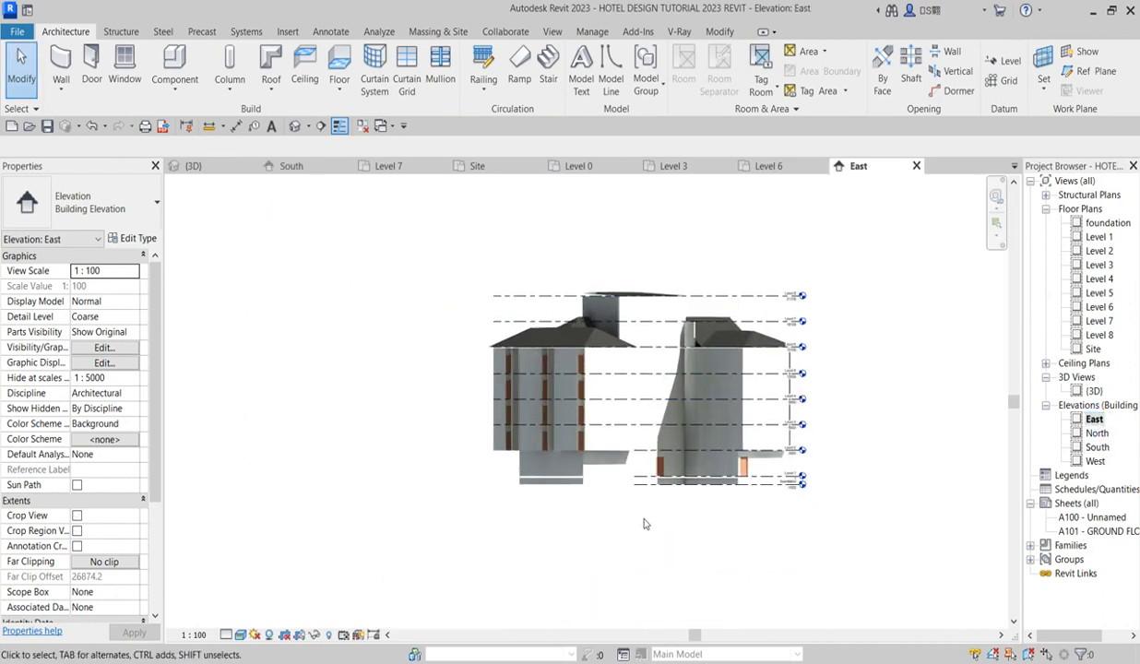
Step: In the West elevation, extend the head ends of the Level 3 to Level 8 lines farther out from the building
left_click(1096, 462)
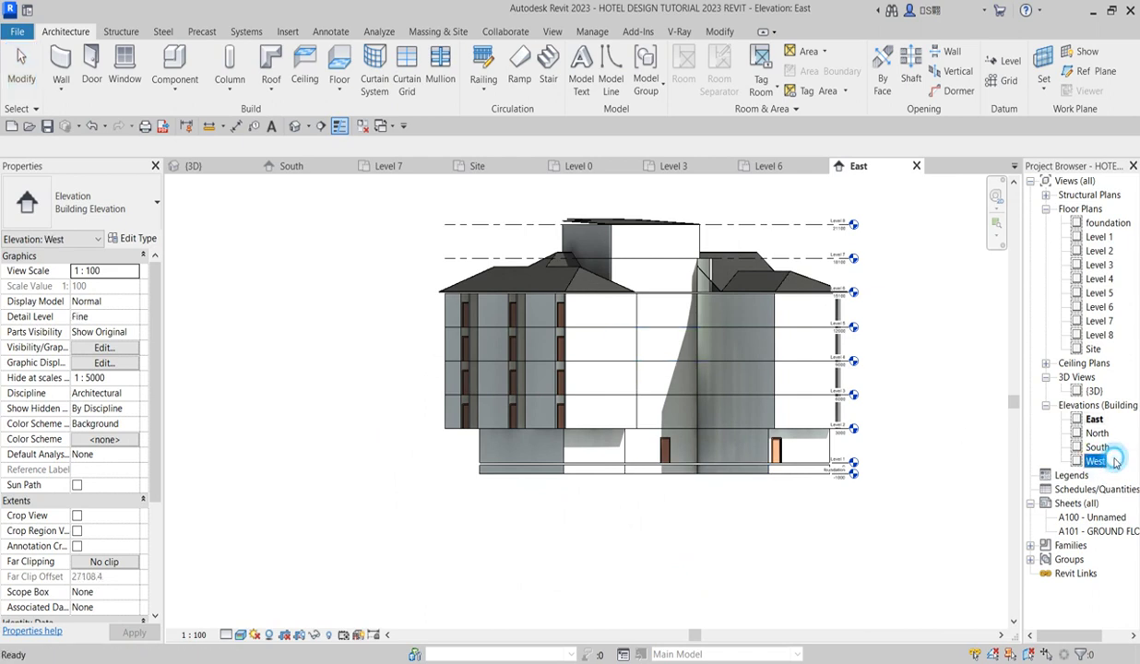
double_click(1089, 461)
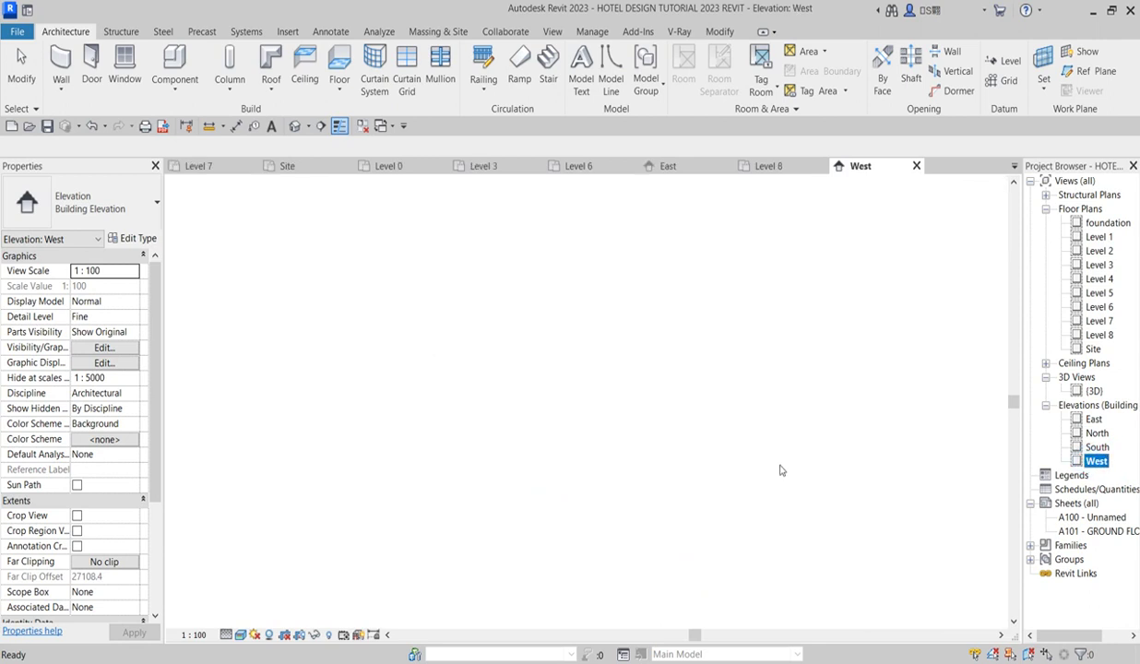
scroll(729, 310, "down", 3)
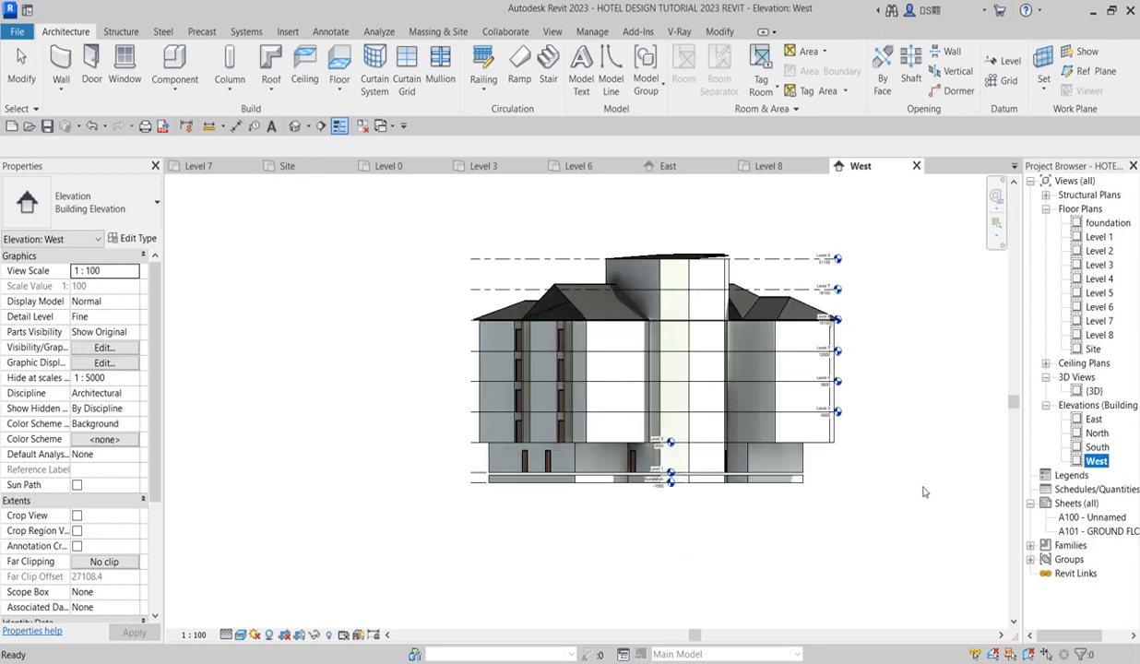
left_click(829, 263)
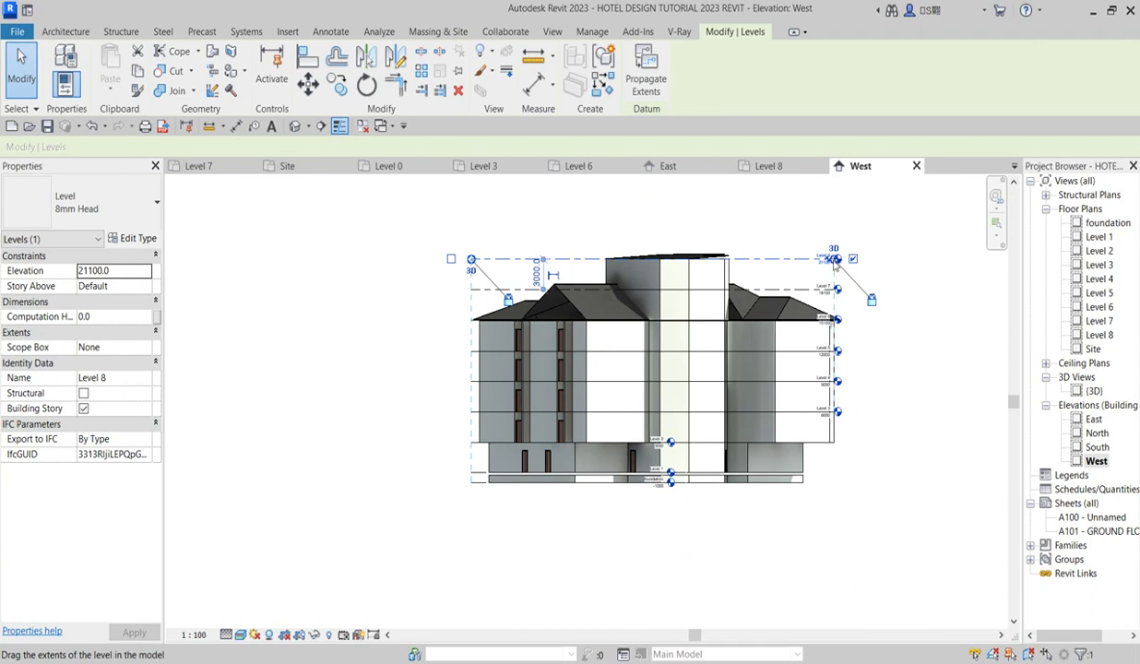
left_click_drag(867, 264, 881, 259)
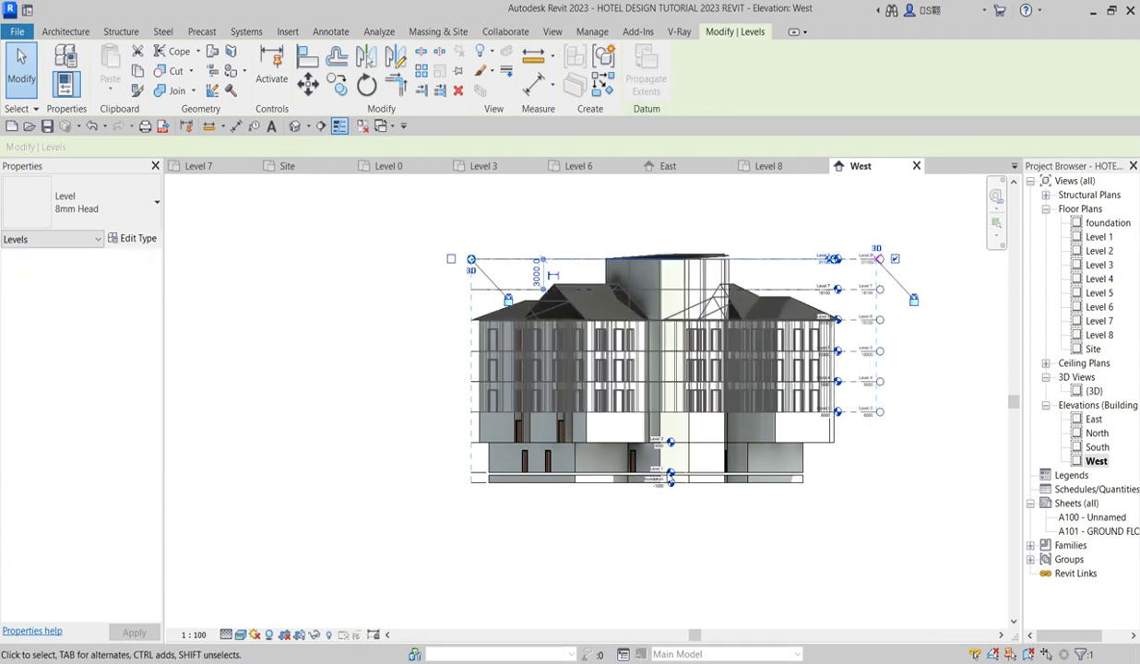
left_click(342, 301)
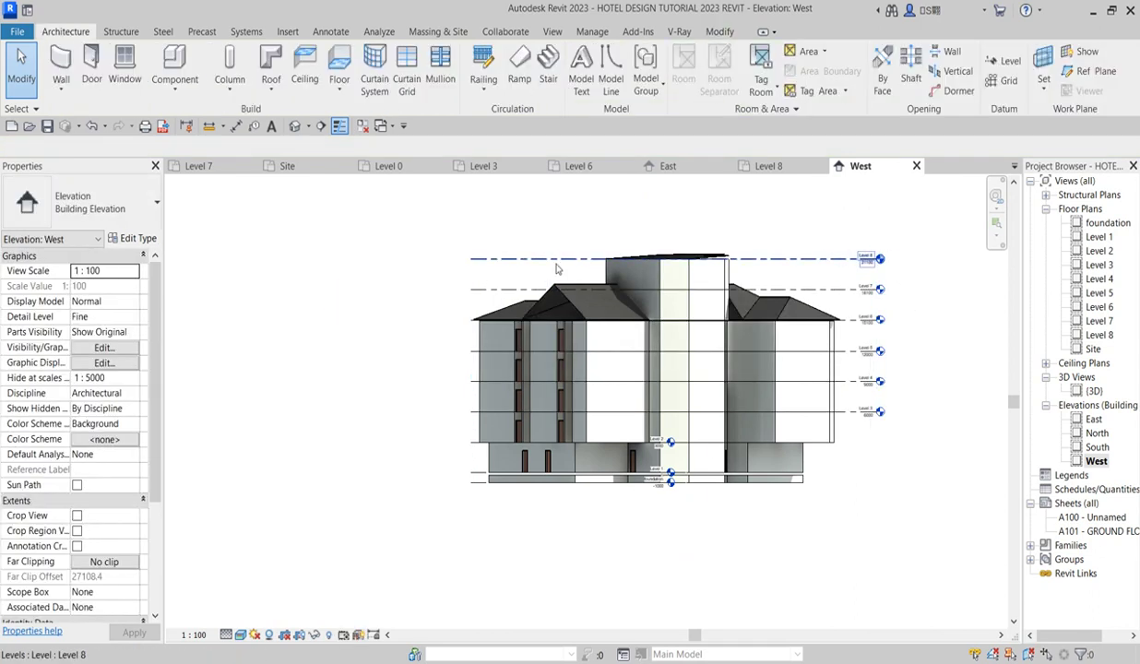
Step: Extend the opposite ends of the level lines outward past the building in the West elevation
left_click(557, 262)
left_click_drag(470, 261, 472, 259)
left_click_drag(409, 352, 403, 350)
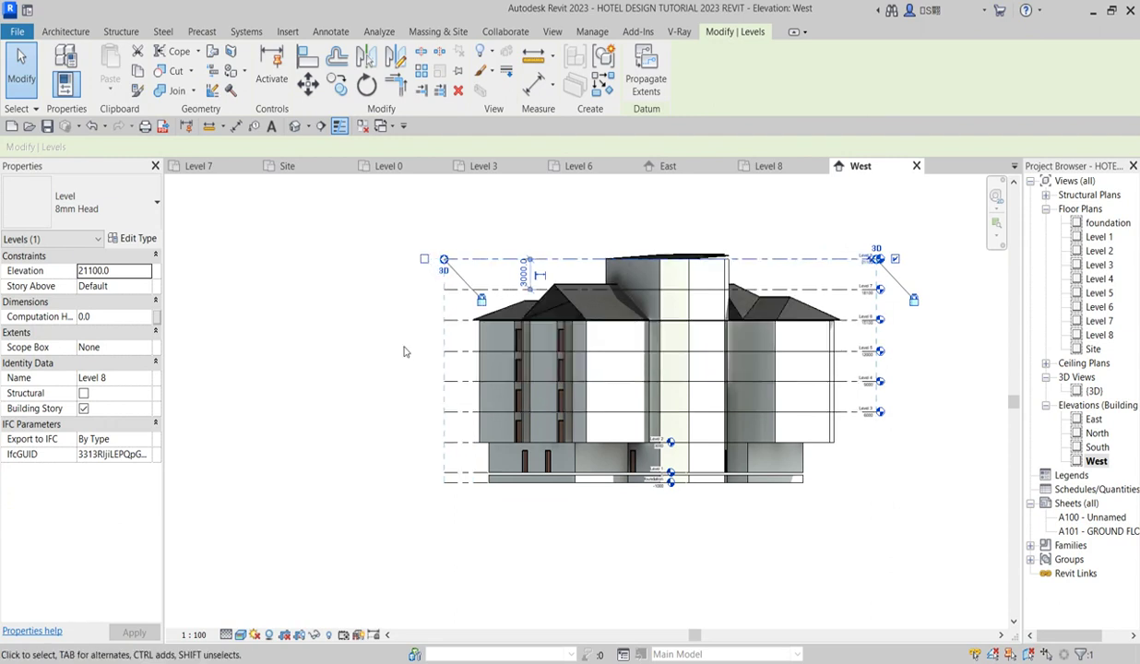
left_click(403, 352)
scroll(683, 319, "up", 2)
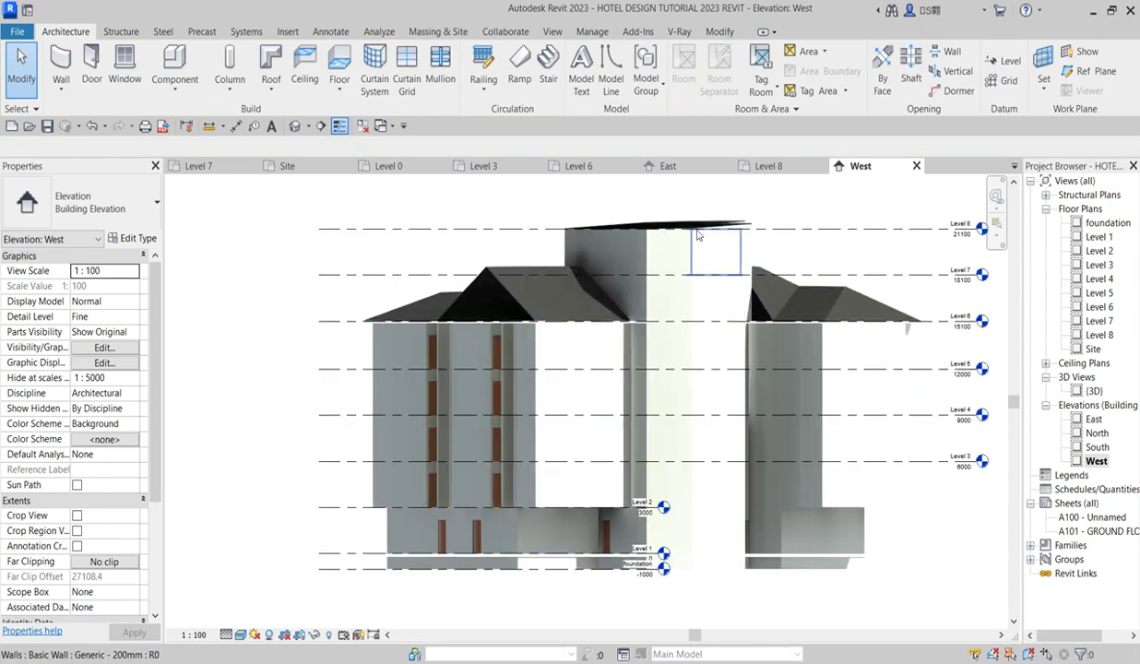
scroll(698, 236, "up", 2)
scroll(646, 369, "down", 2)
scroll(600, 357, "up", 1)
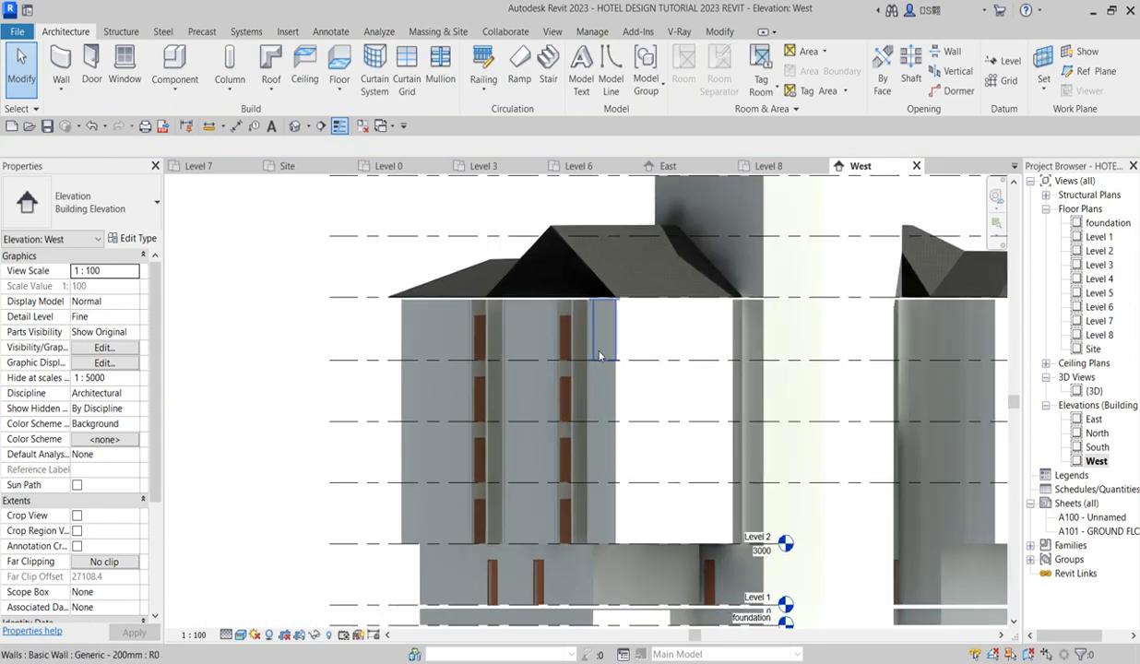
Step: In the West elevation, extend the head ends of the Level 2, Level 1 and foundation lines to align with the upper levels' heads
scroll(536, 249, "down", 2)
scroll(509, 297, "up", 3)
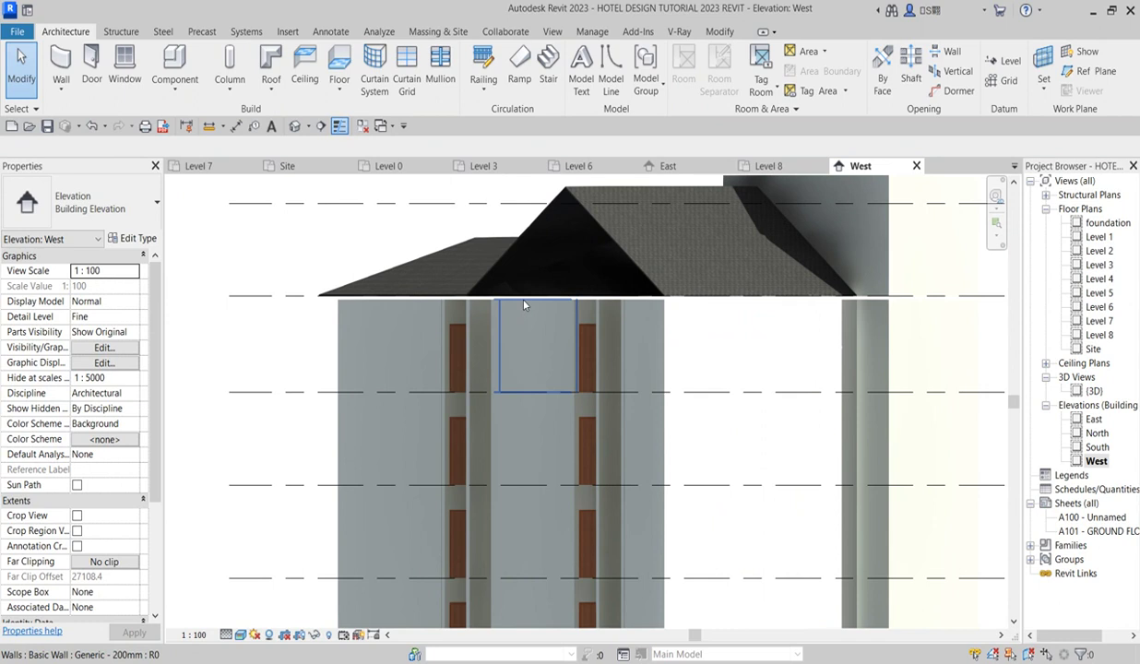
scroll(505, 291, "up", 2)
scroll(776, 375, "down", 3)
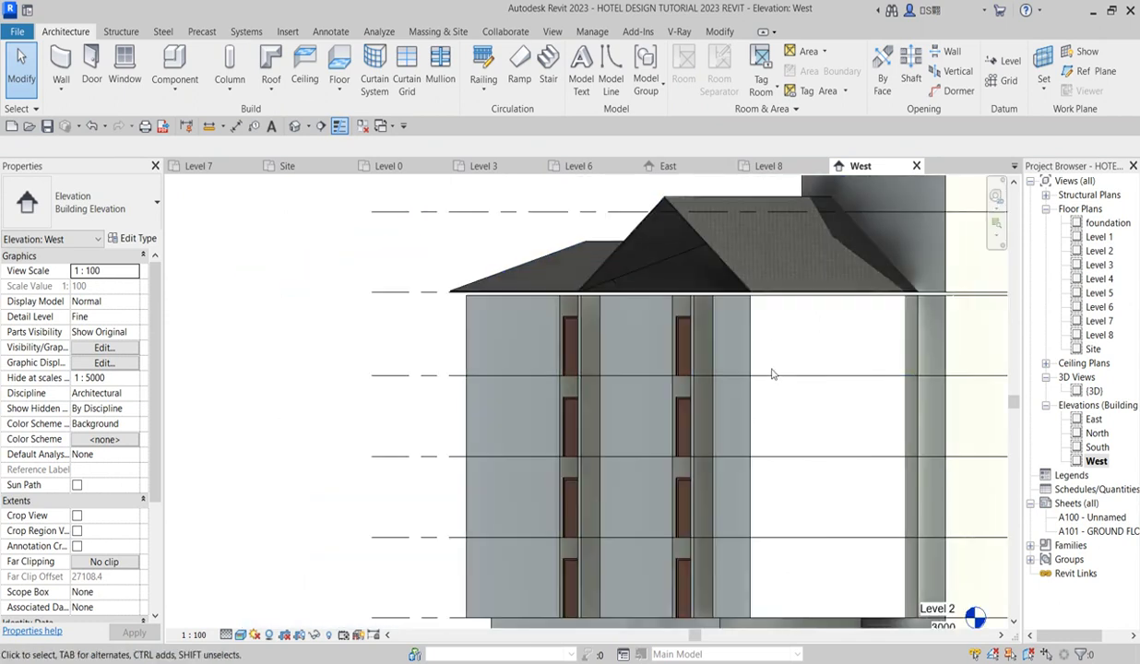
scroll(776, 375, "down", 2)
scroll(527, 249, "down", 1)
scroll(703, 469, "up", 1)
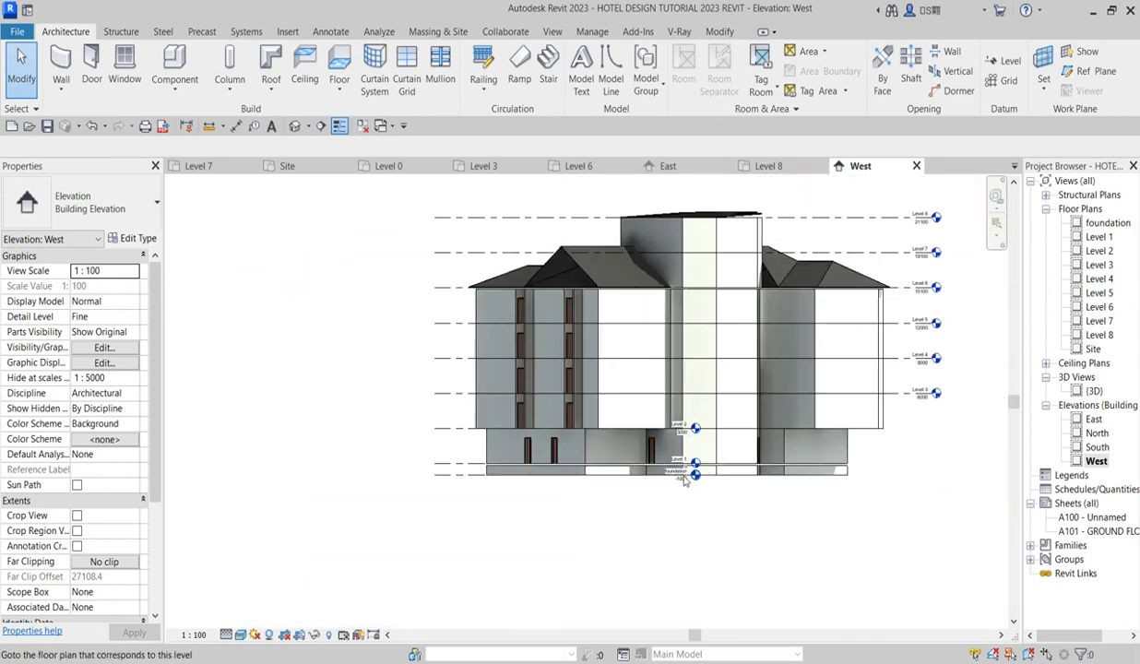
left_click(443, 430)
mouse_move(694, 434)
left_mouse_down()
mouse_move(738, 453)
mouse_move(909, 434)
mouse_move(927, 444)
mouse_move(937, 430)
left_mouse_up()
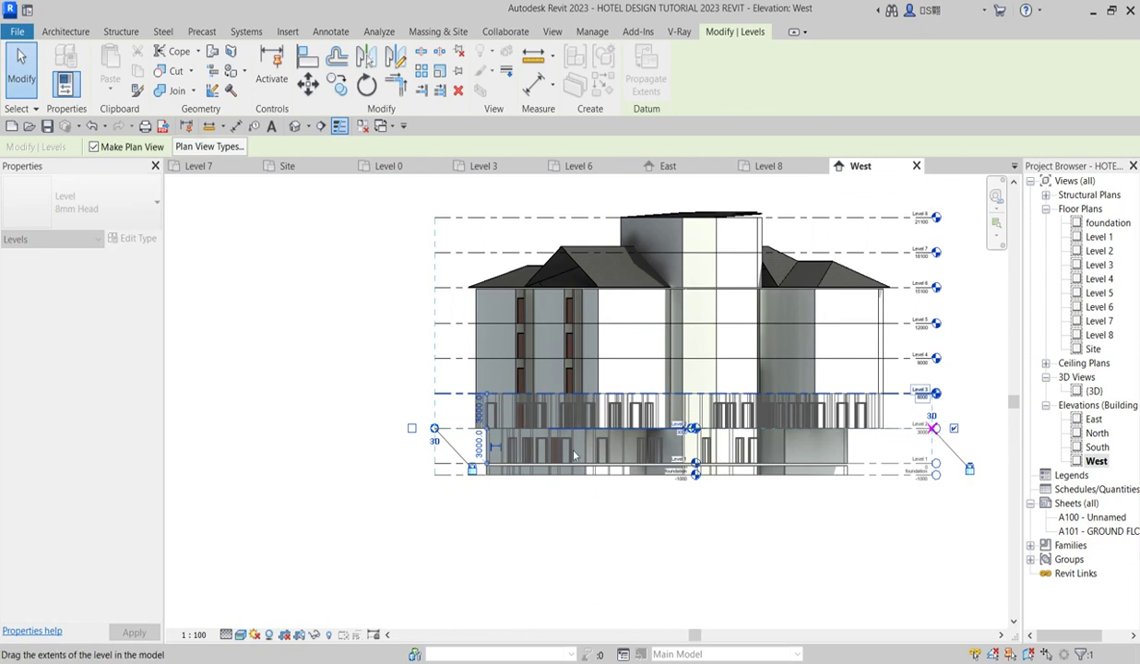
left_click(291, 286)
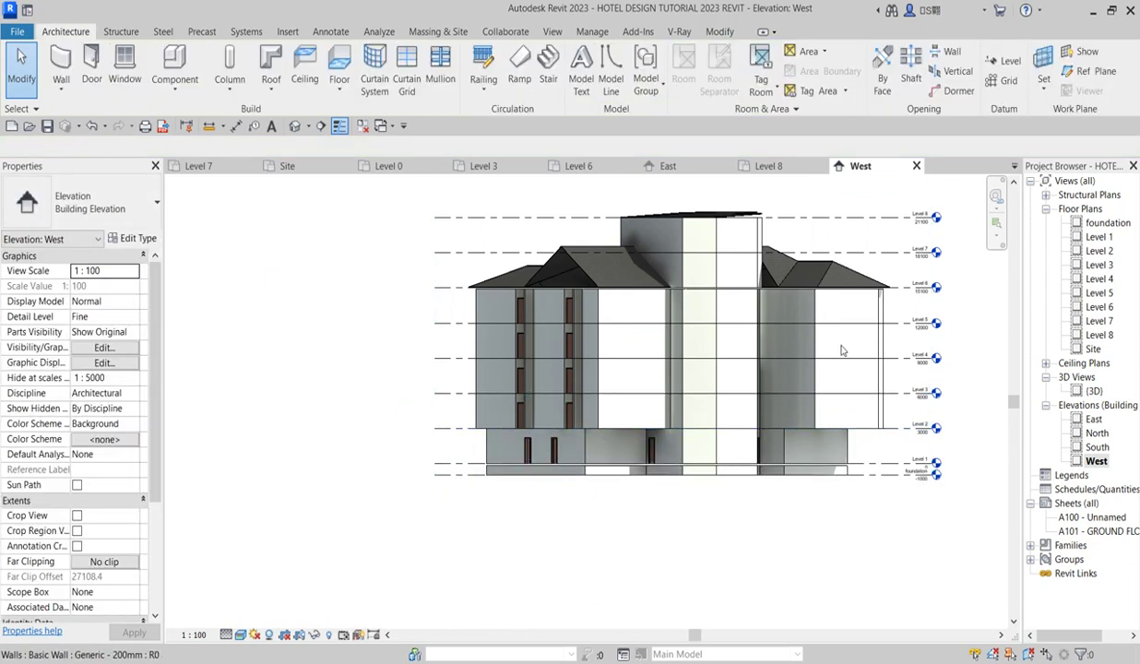
scroll(876, 323, "up", 3)
scroll(554, 346, "down", 2)
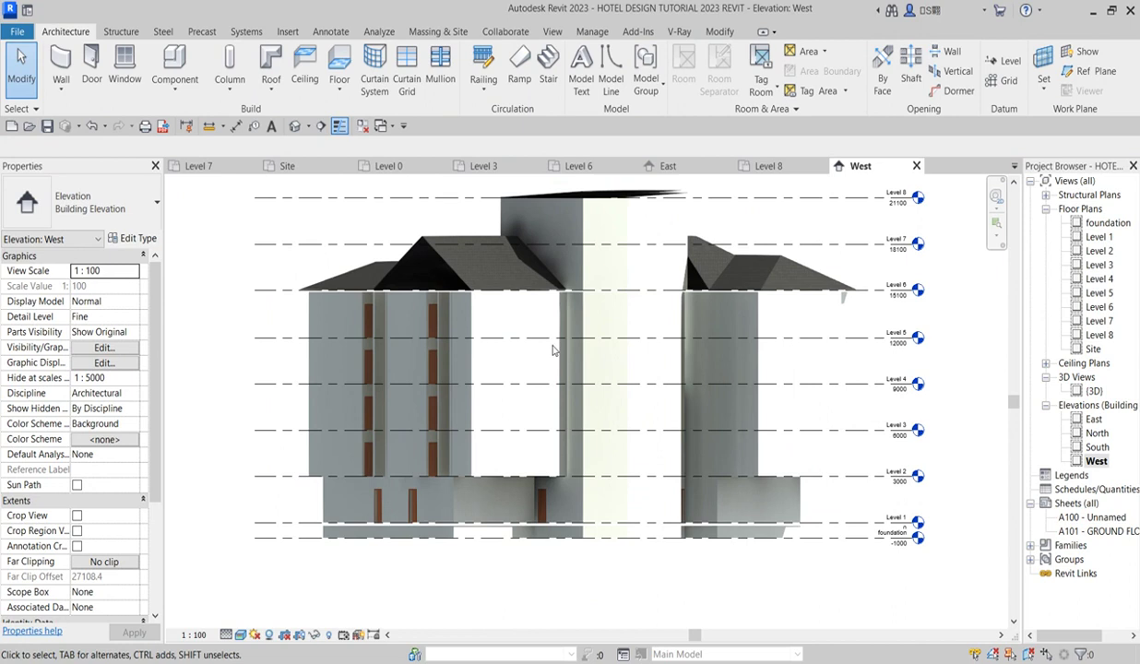